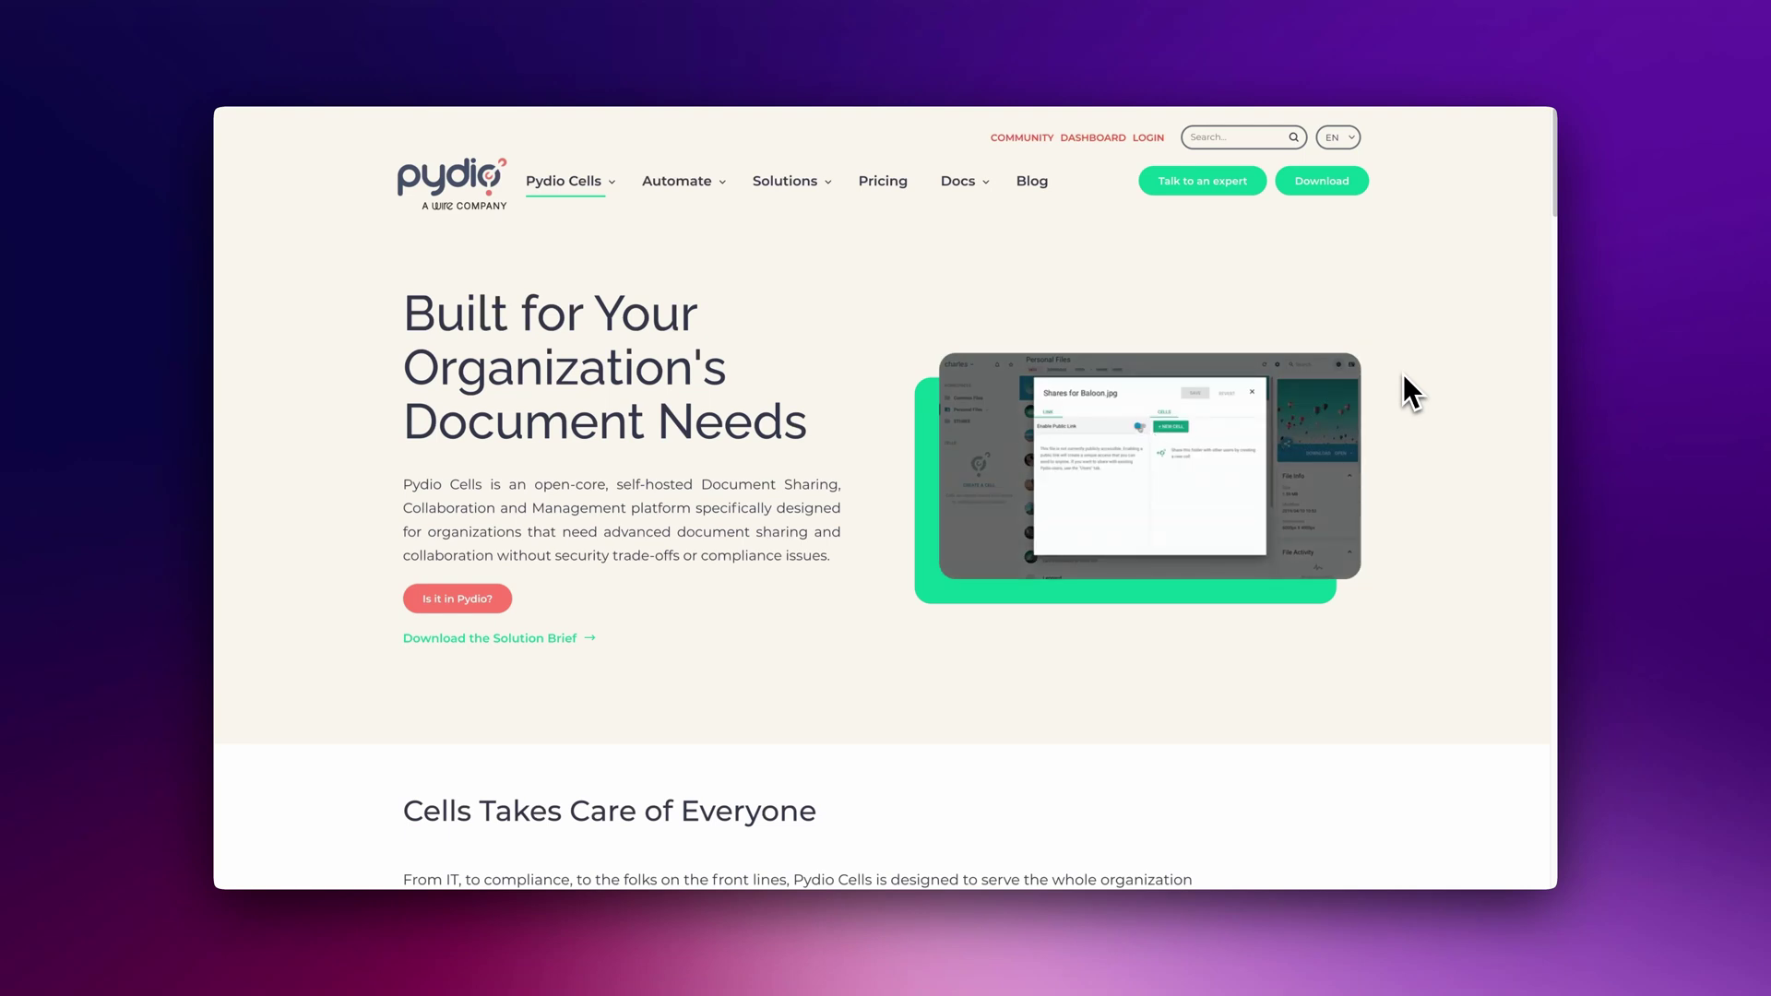
Read through the Pydio Cells product overview, the download page and the Docker installation guide
scroll(1403, 375, "down", 6)
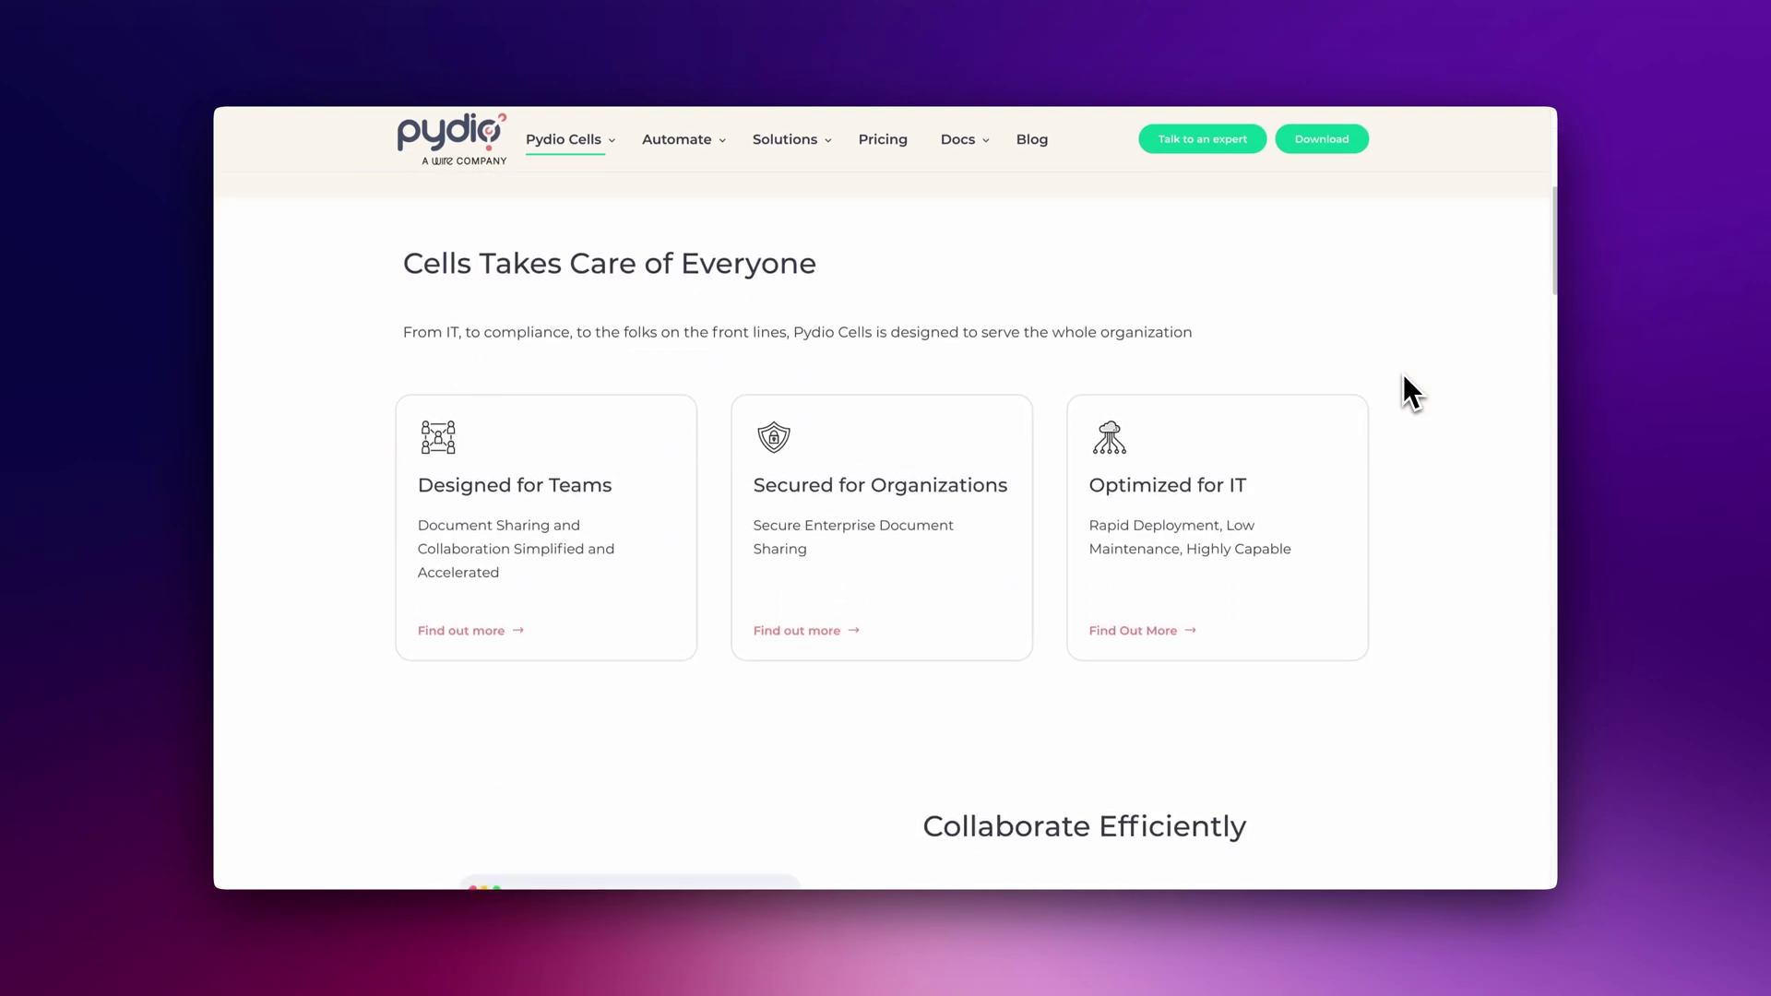
scroll(1403, 375, "down", 5)
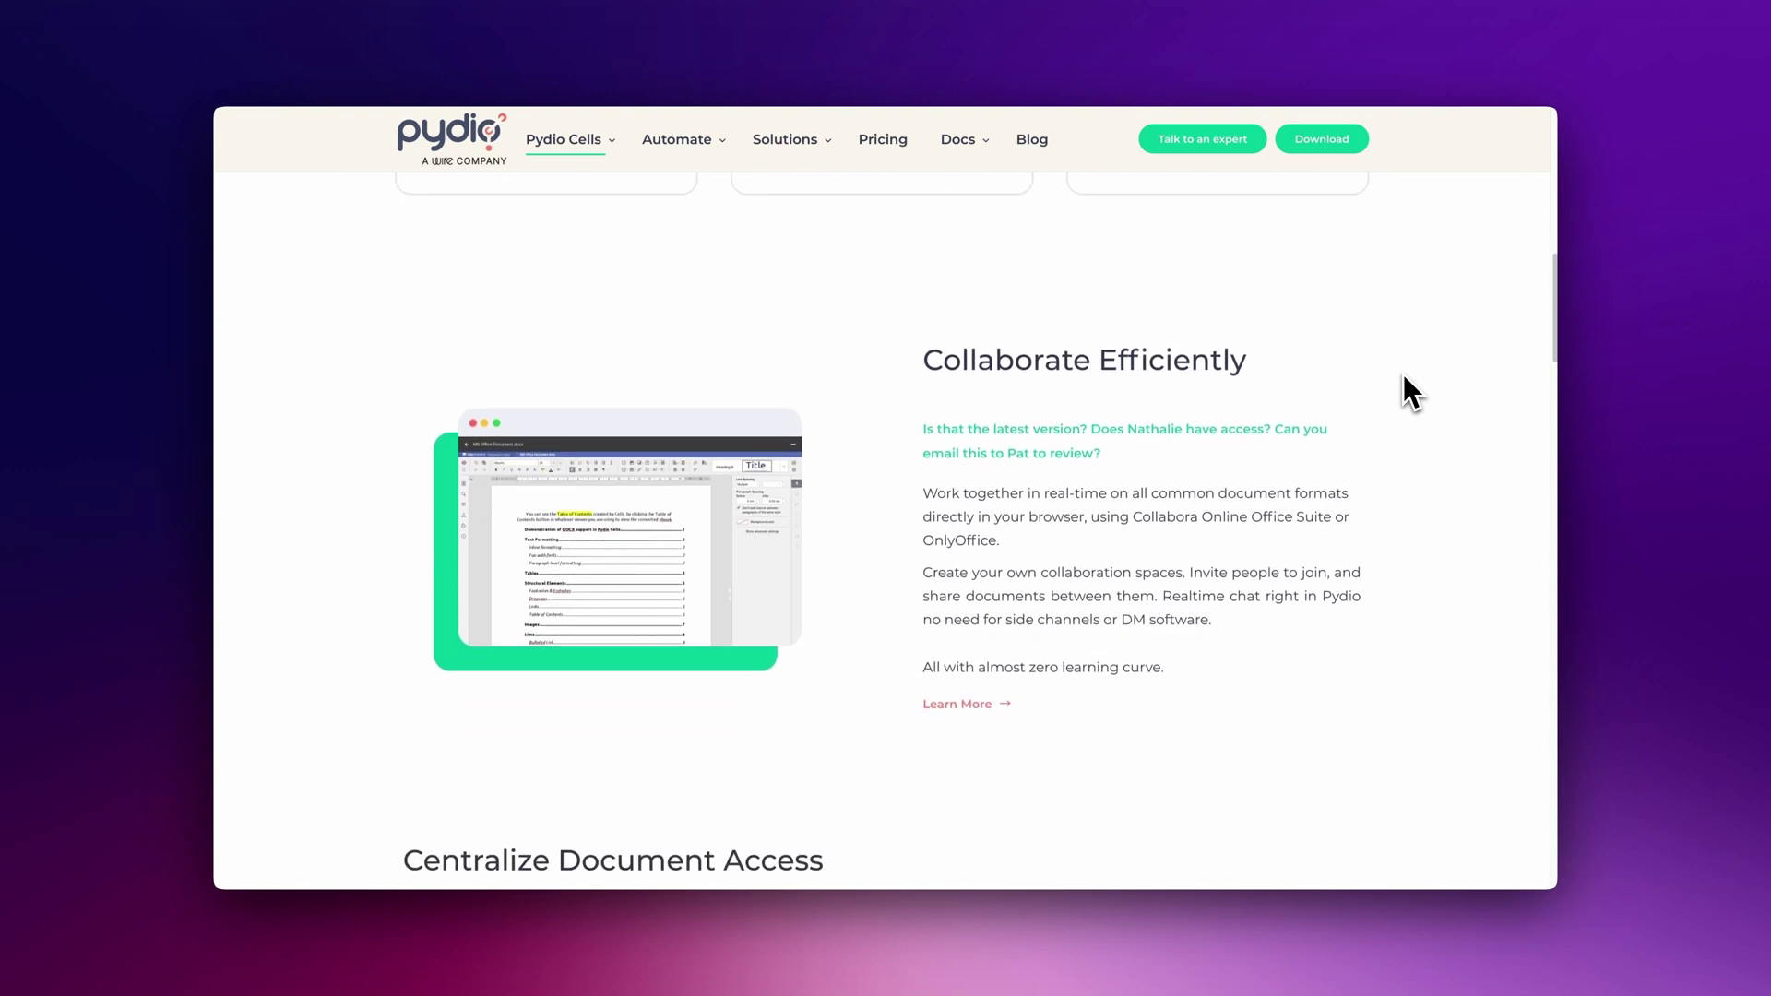
scroll(1402, 376, "down", 5)
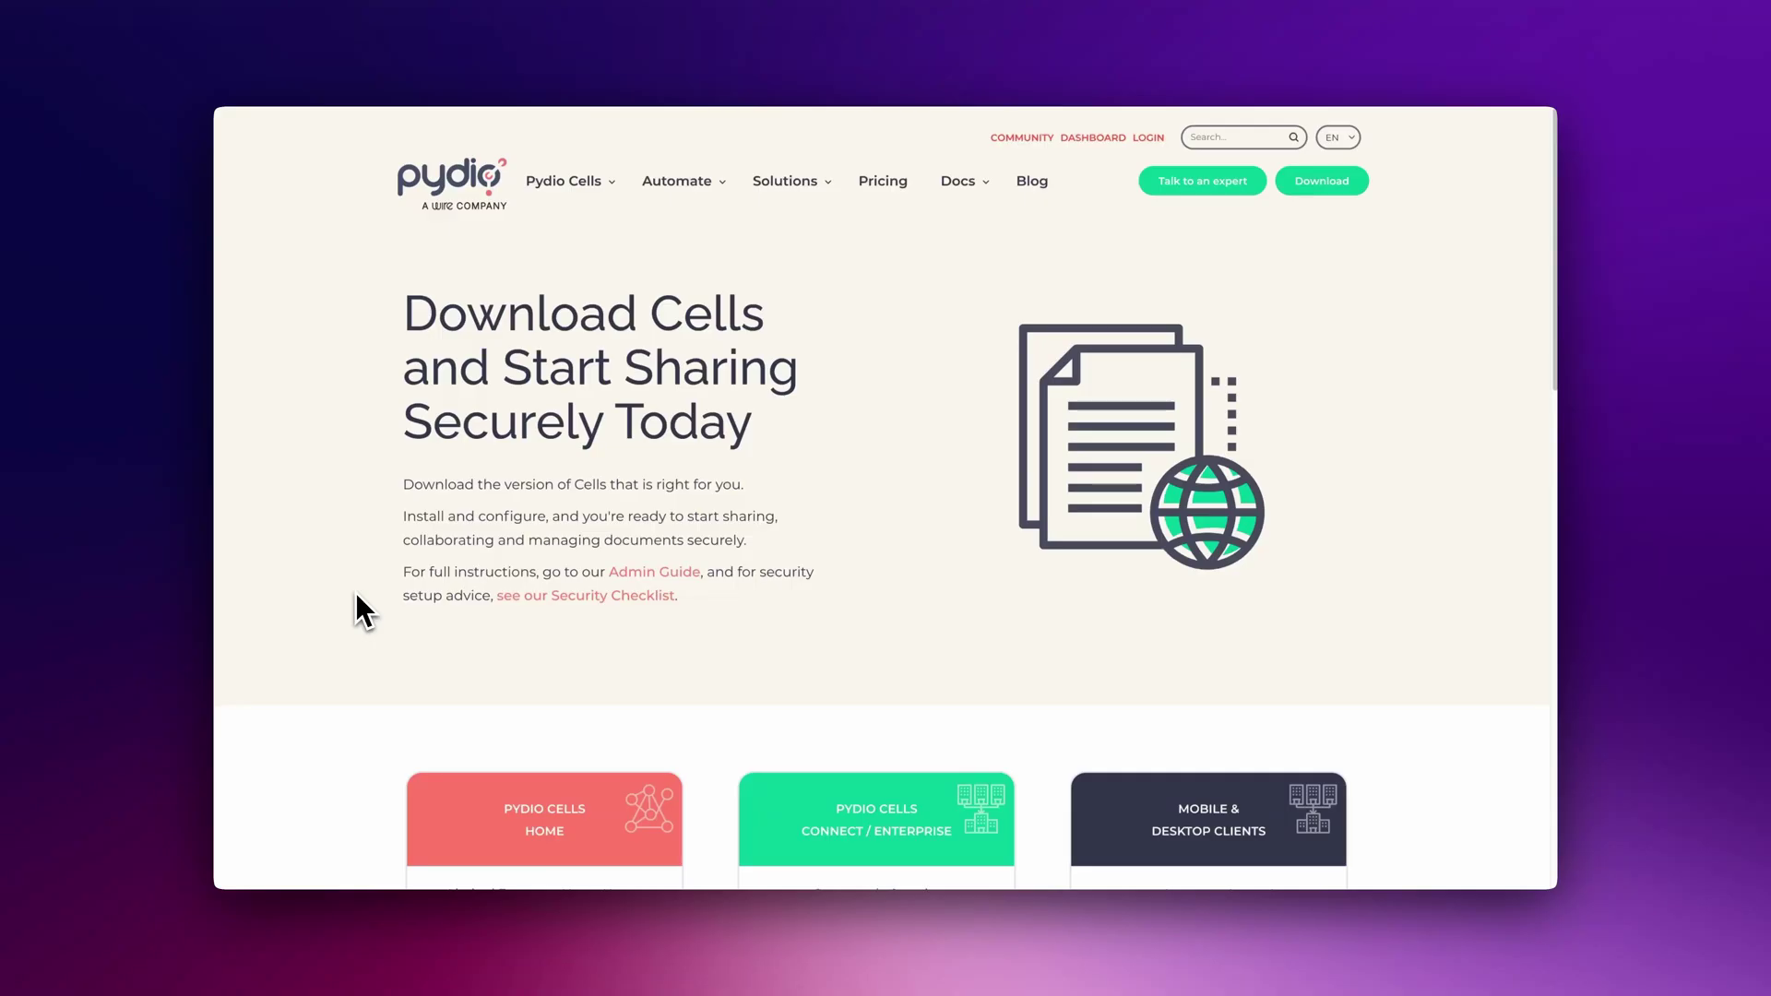
scroll(355, 595, "down", 5)
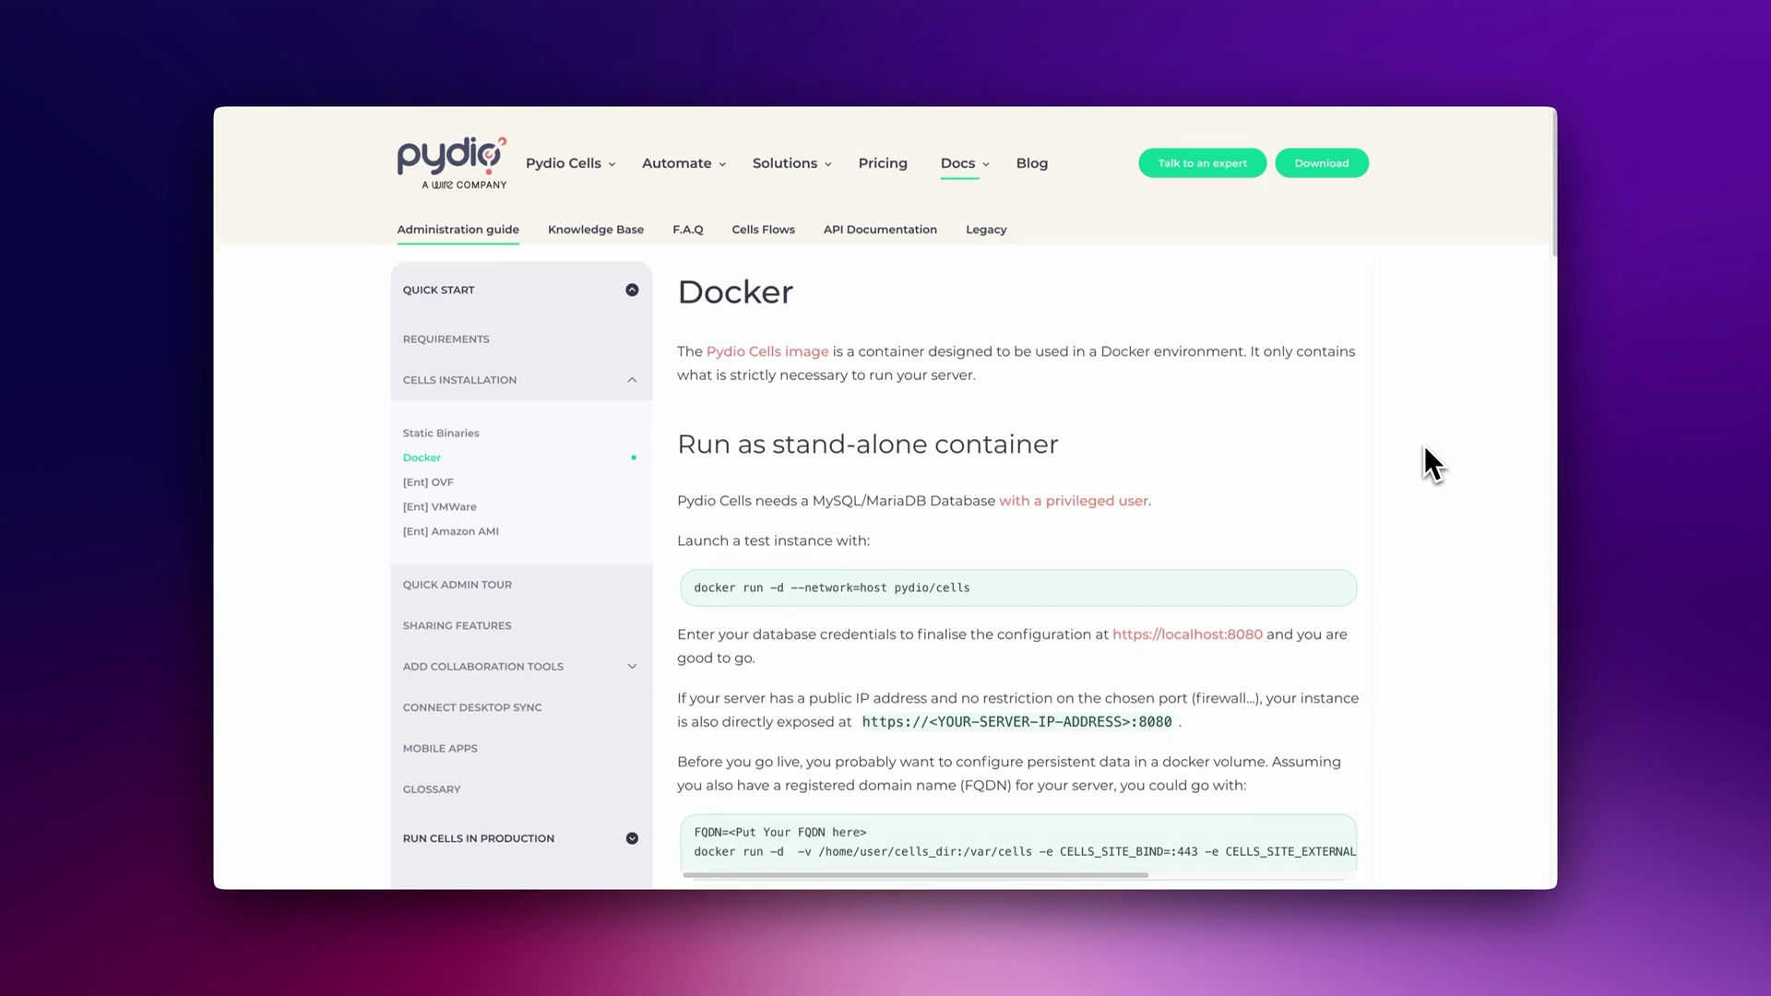
scroll(1425, 449, "down", 4)
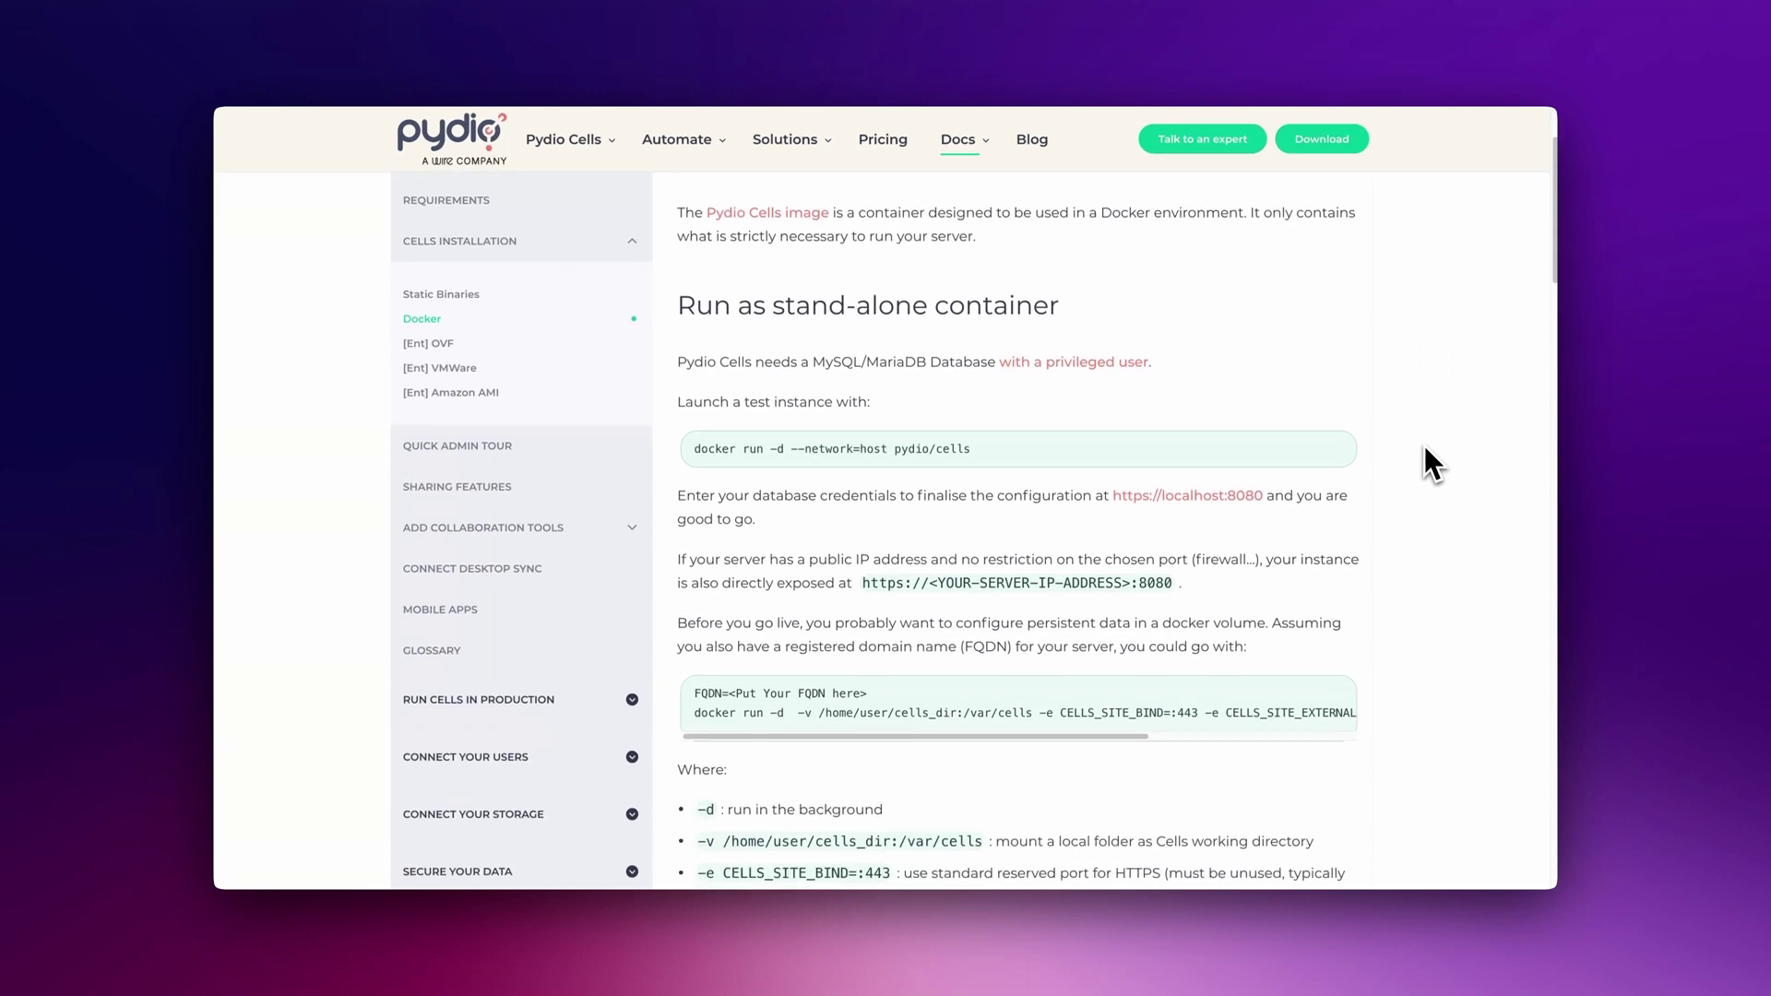
scroll(1424, 445, "down", 2)
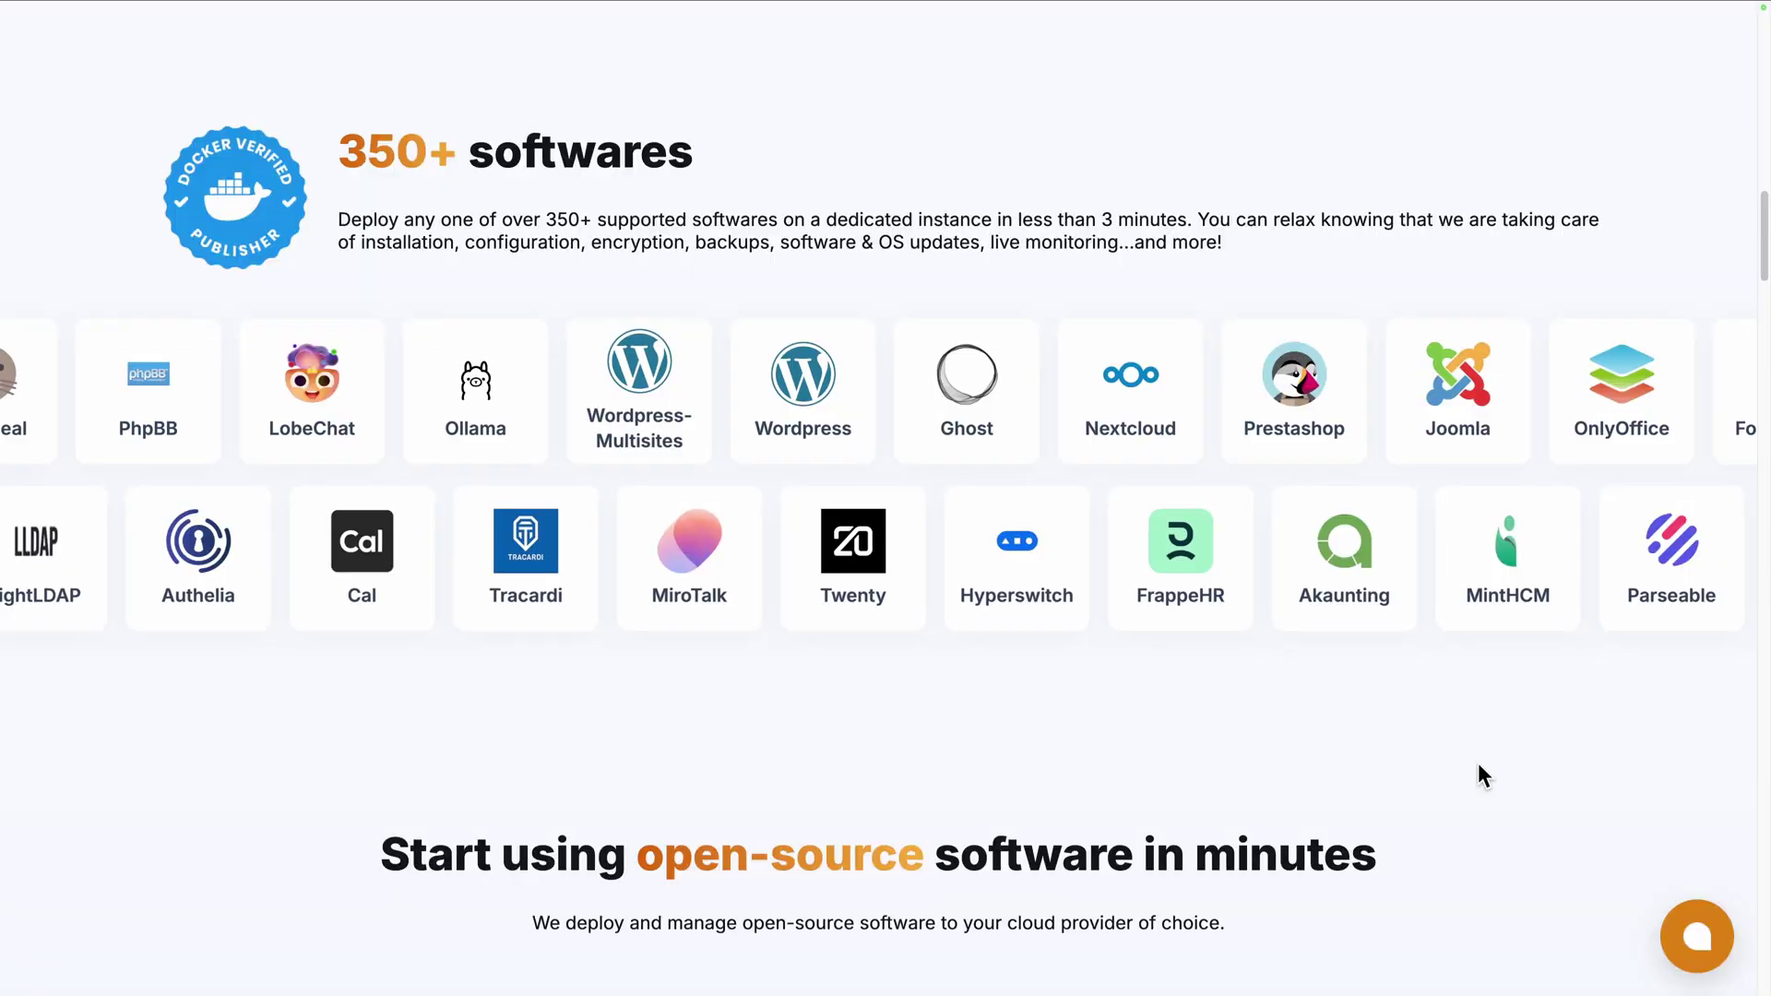
Look over the supported software and the managed hosting benefits on the Elestio site
scroll(1479, 774, "down", 2)
scroll(1480, 775, "down", 5)
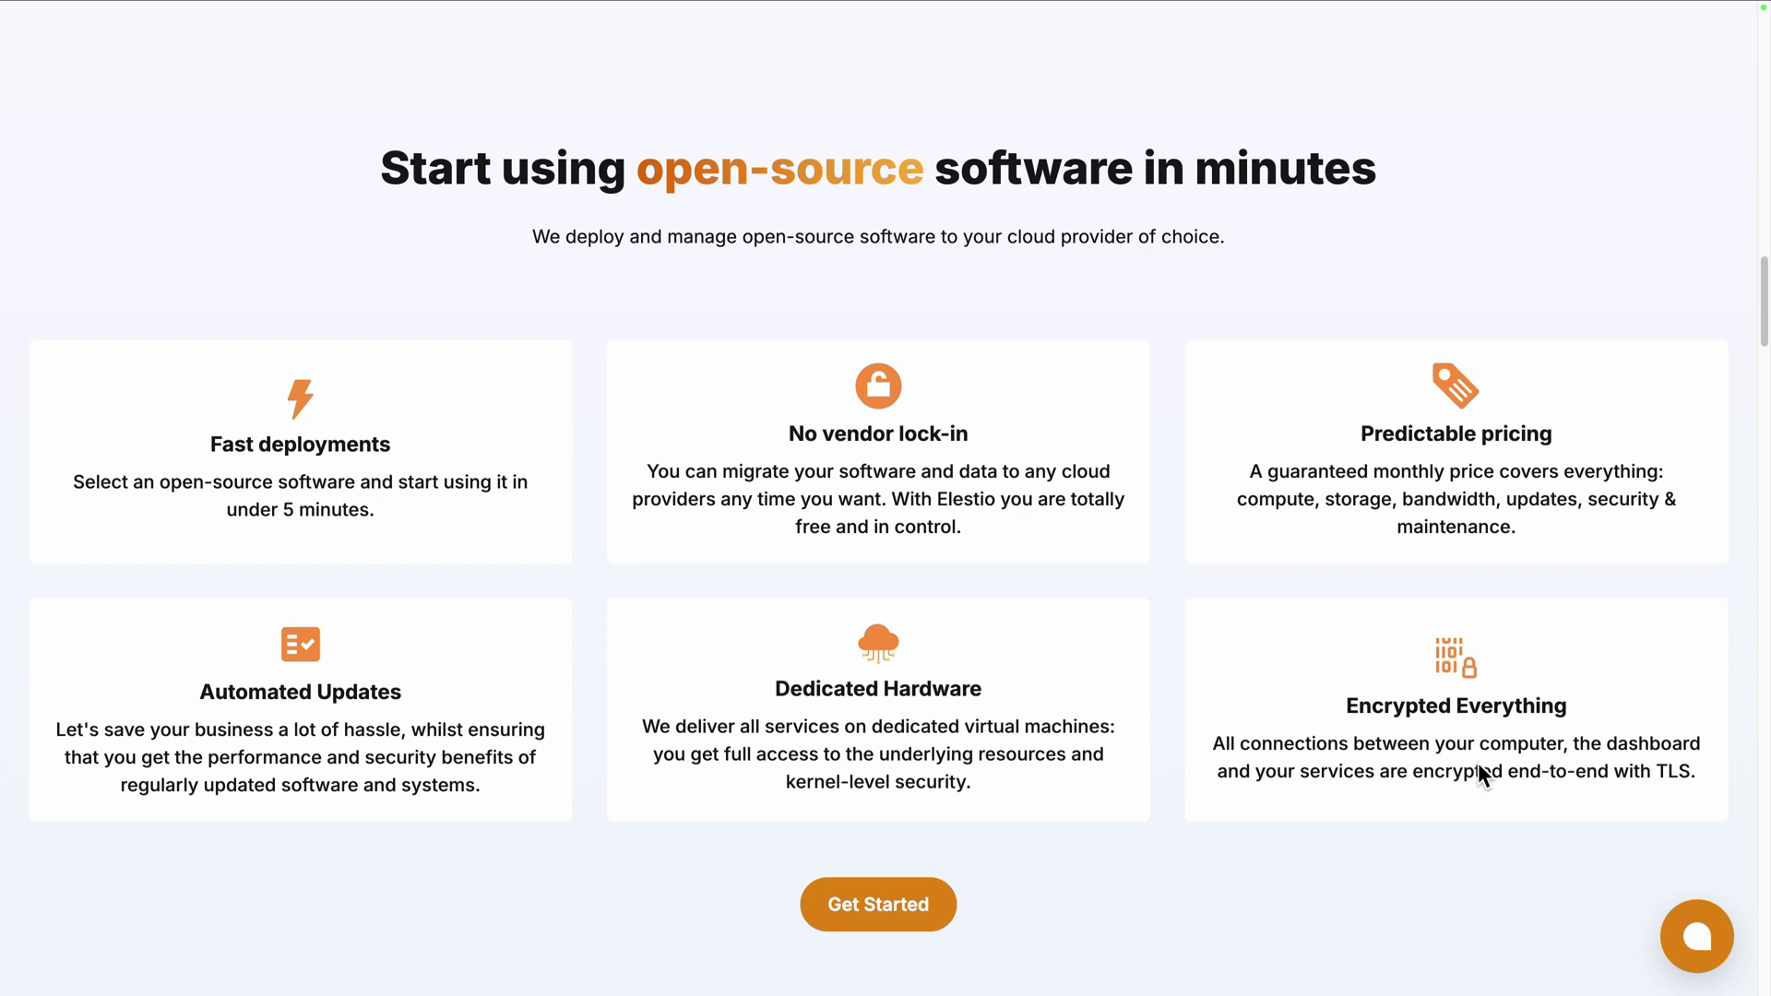
scroll(1478, 773, "down", 9)
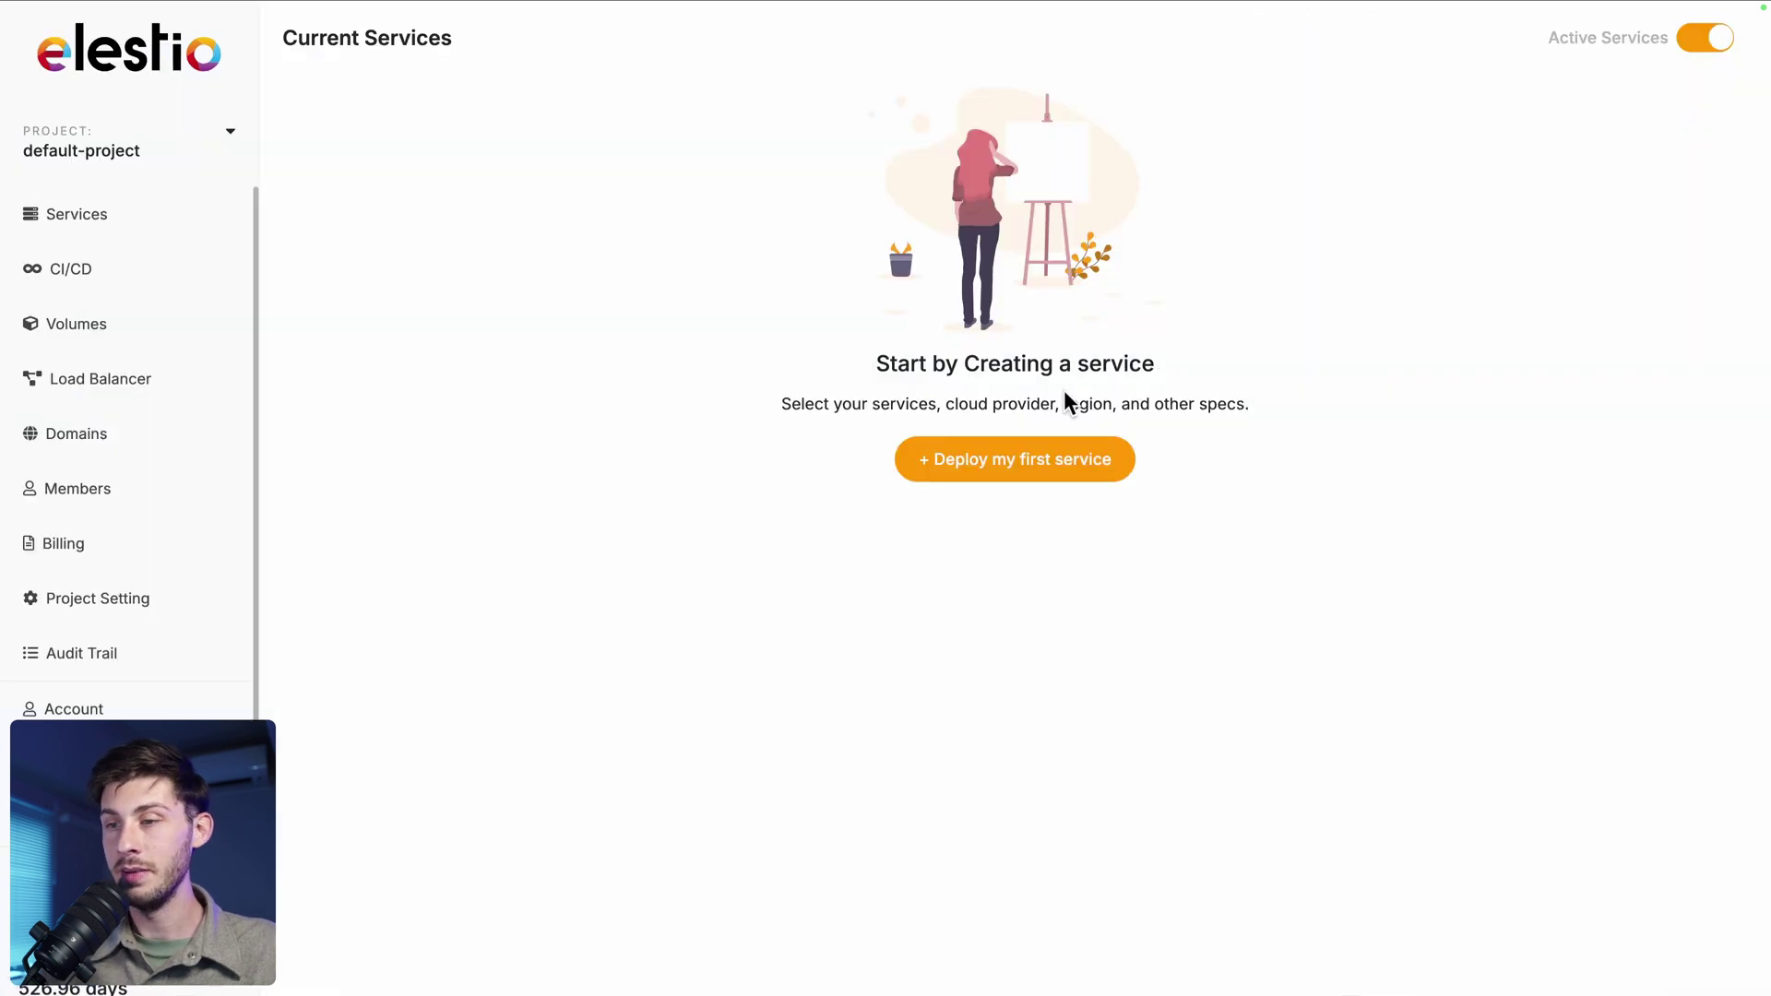
Start a new Elestio service for Cells and choose Hetzner as the cloud provider after checking the own-VM option
left_click(1017, 459)
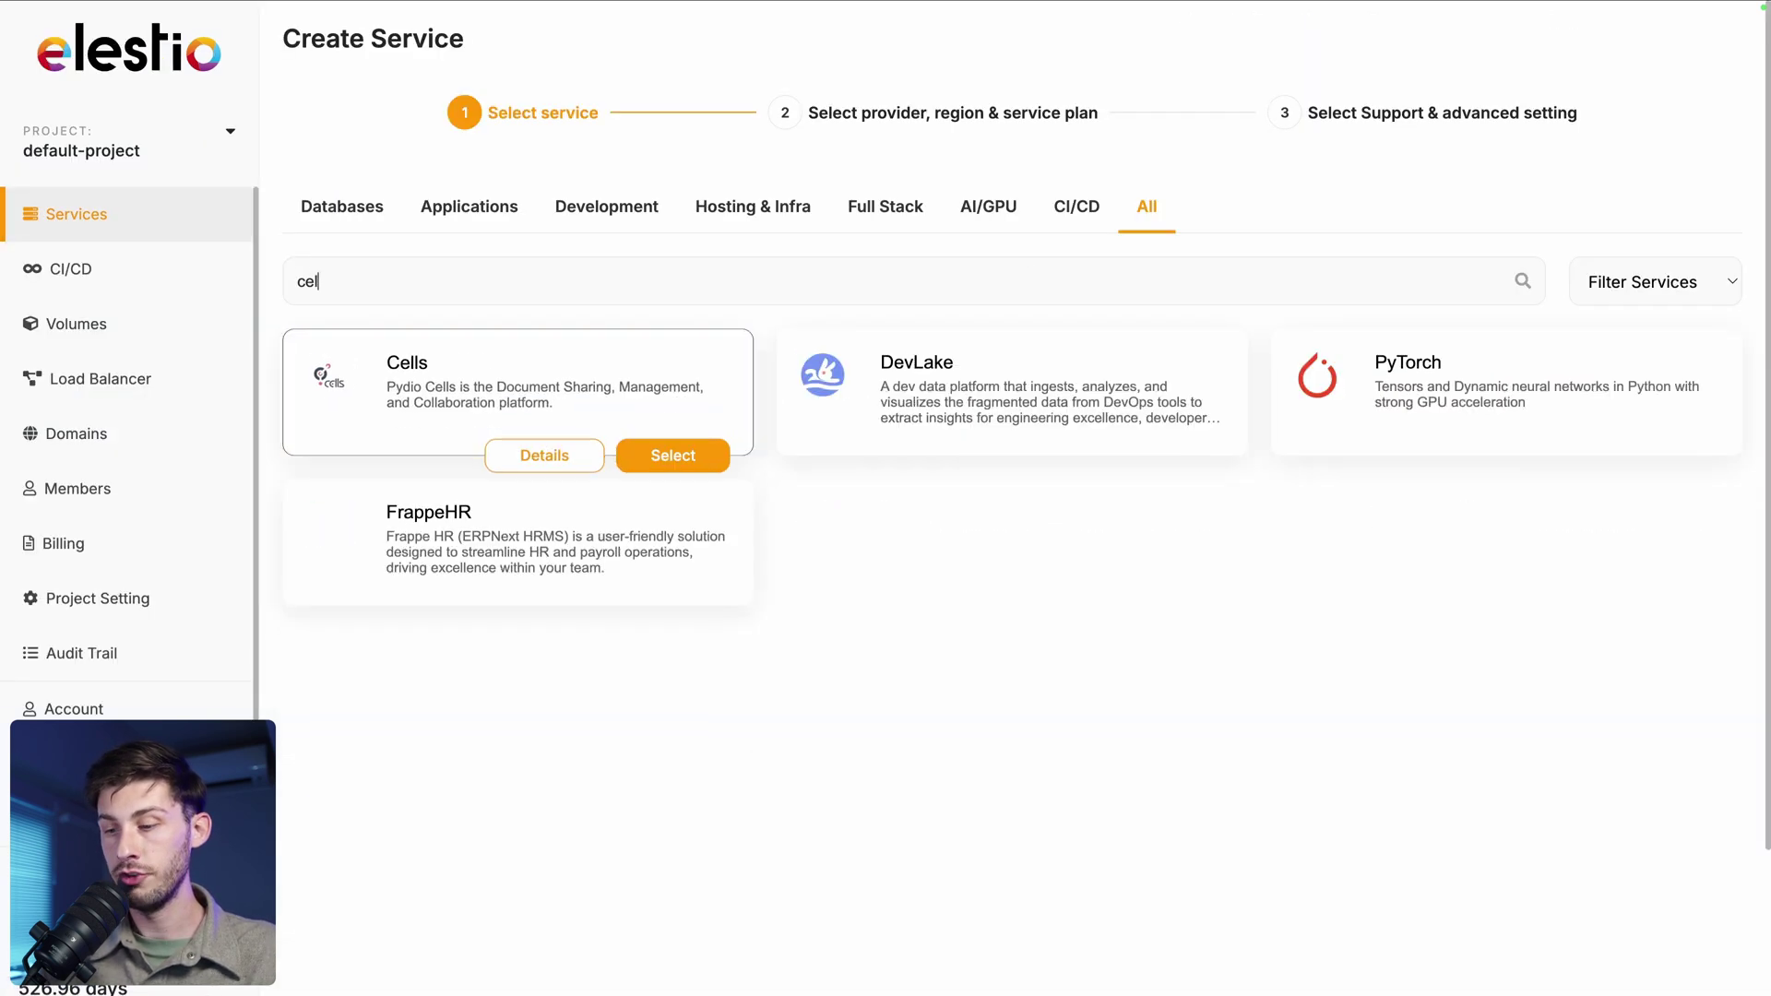
type("s")
left_click(1651, 461)
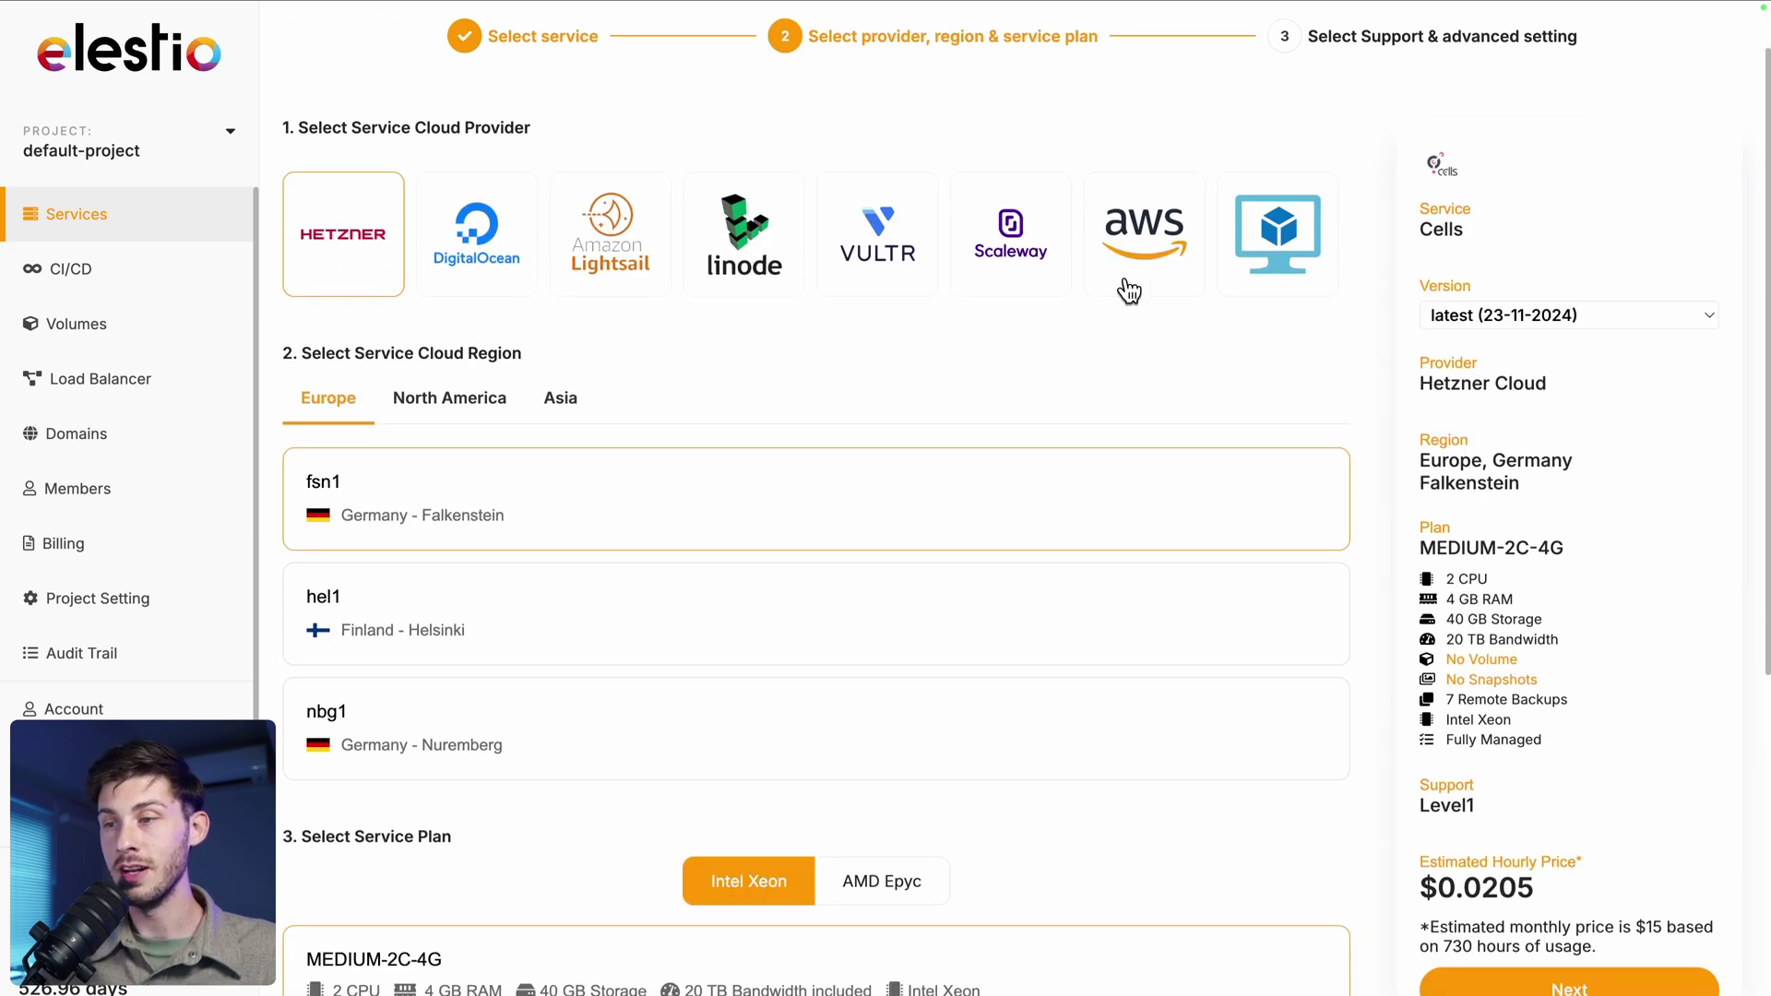
left_click(1287, 277)
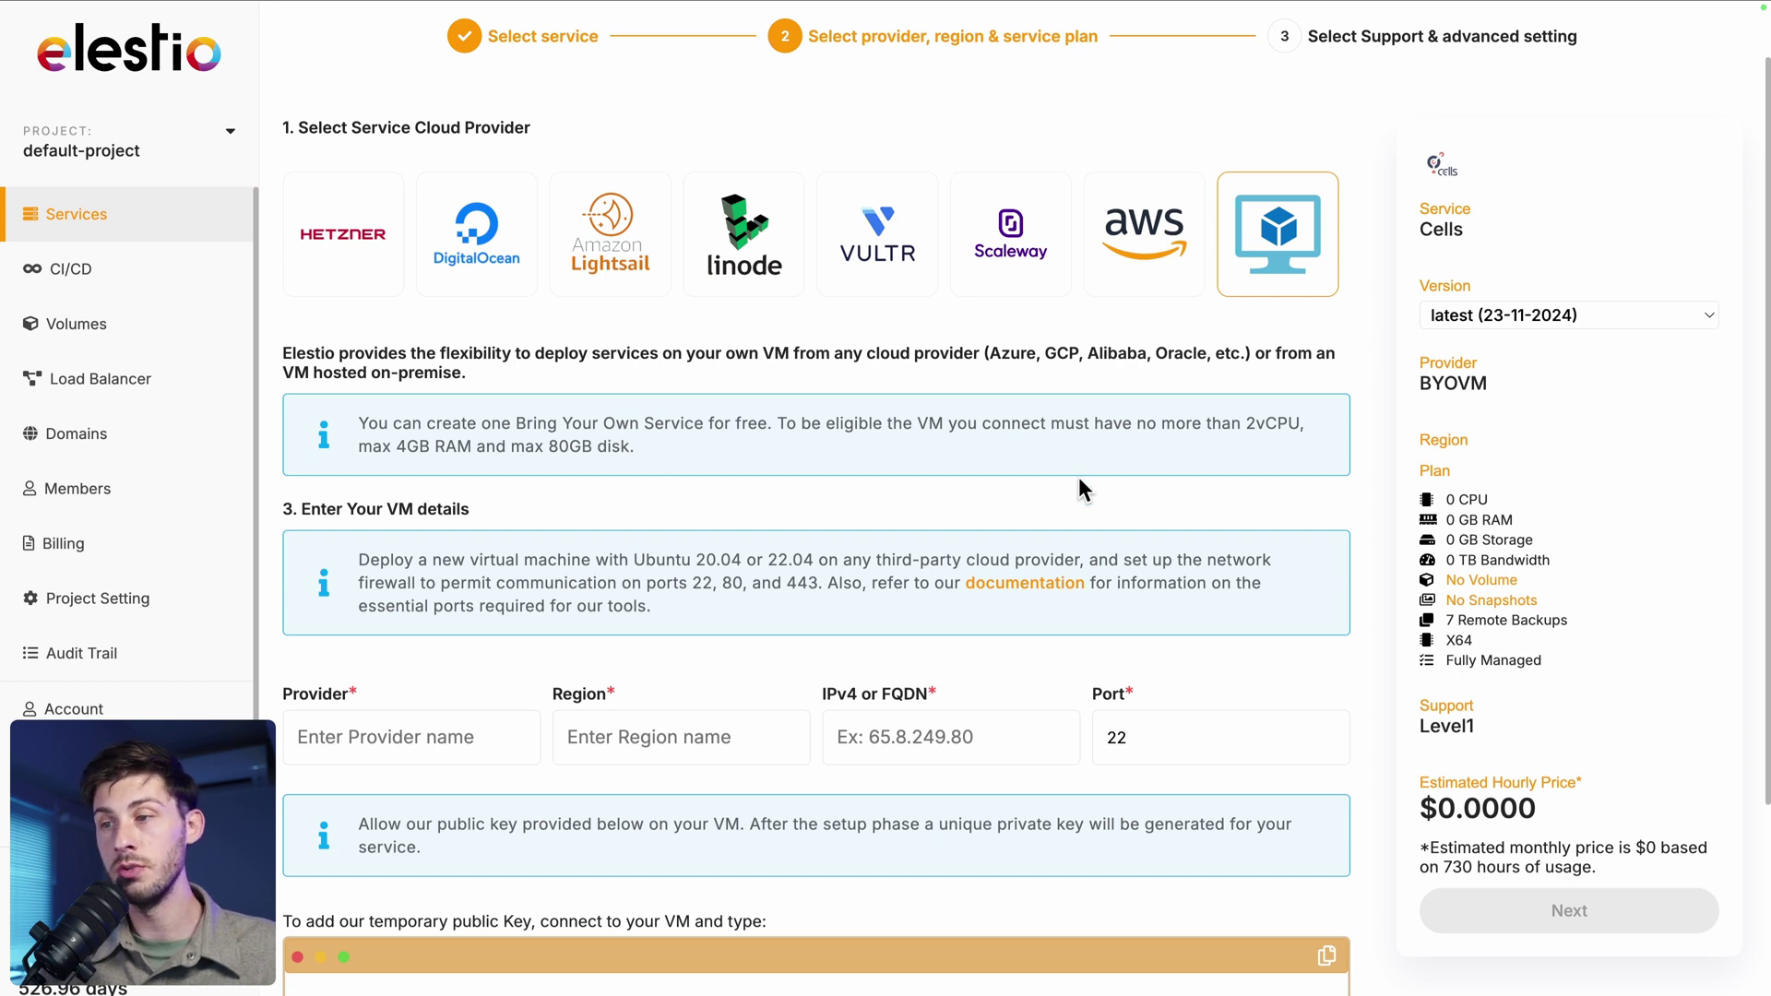
left_click(334, 264)
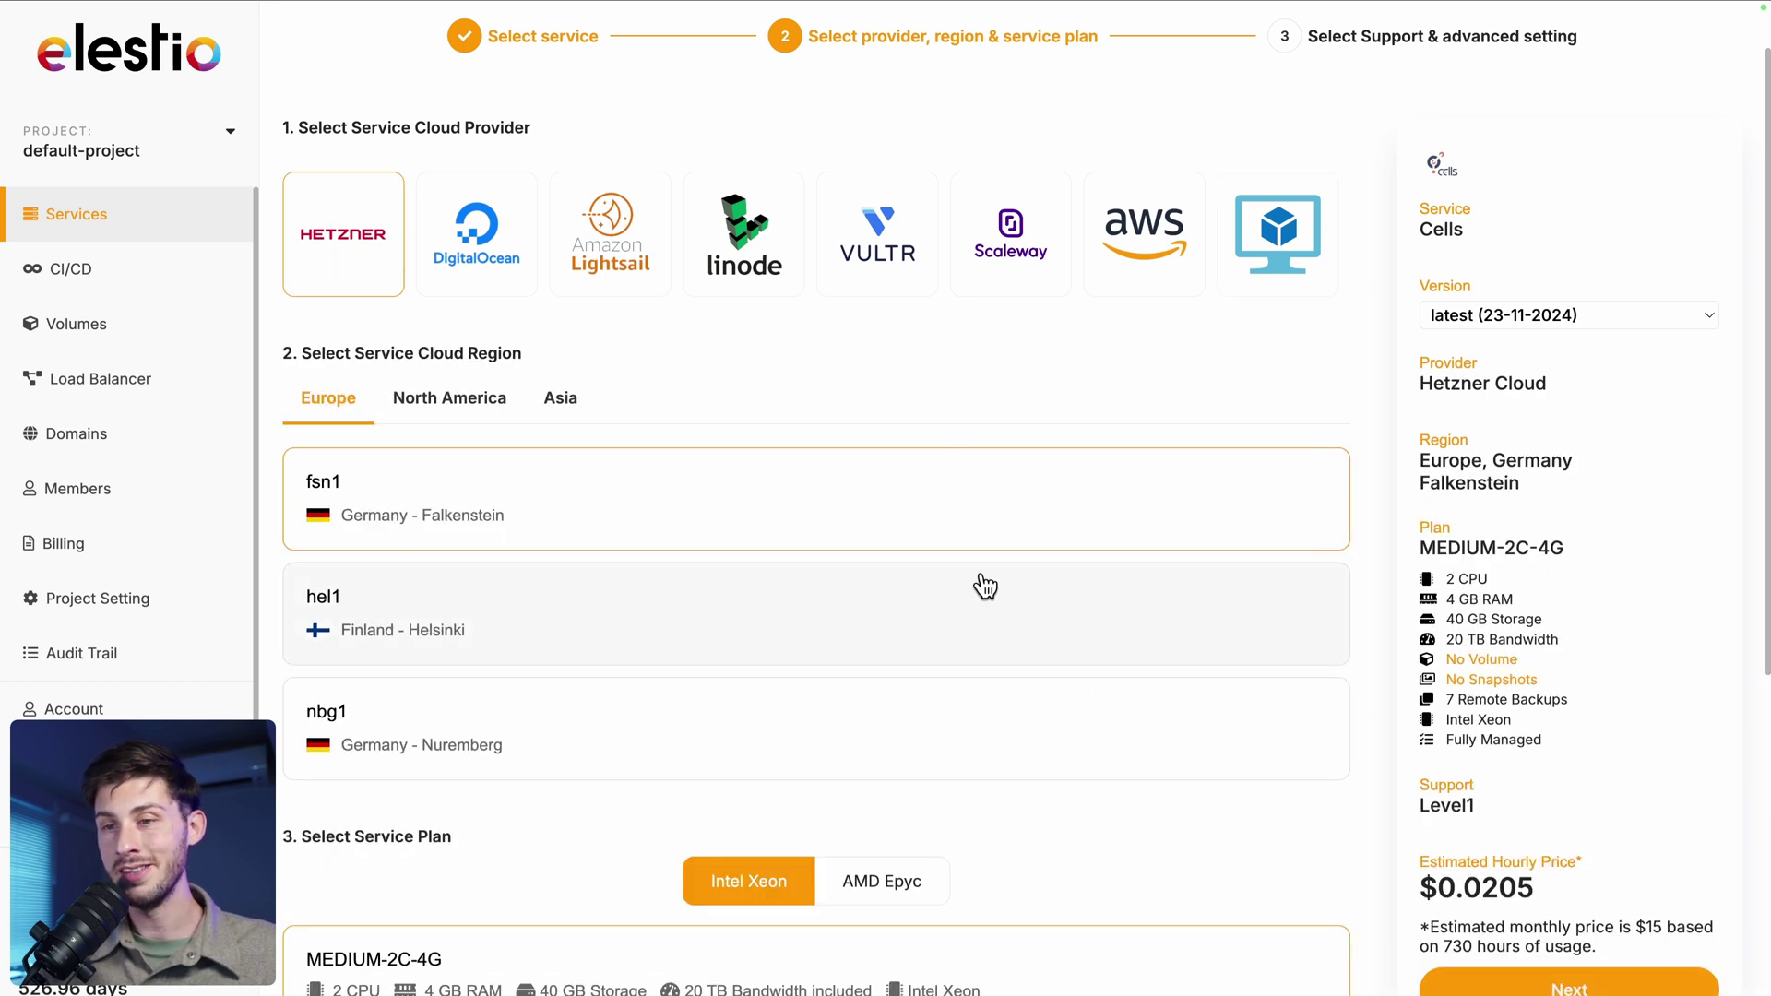
Choose the LARGE-4C-8G plan for the Cells service and create it with Level 1 Support
scroll(982, 620, "down", 1)
scroll(982, 620, "down", 1)
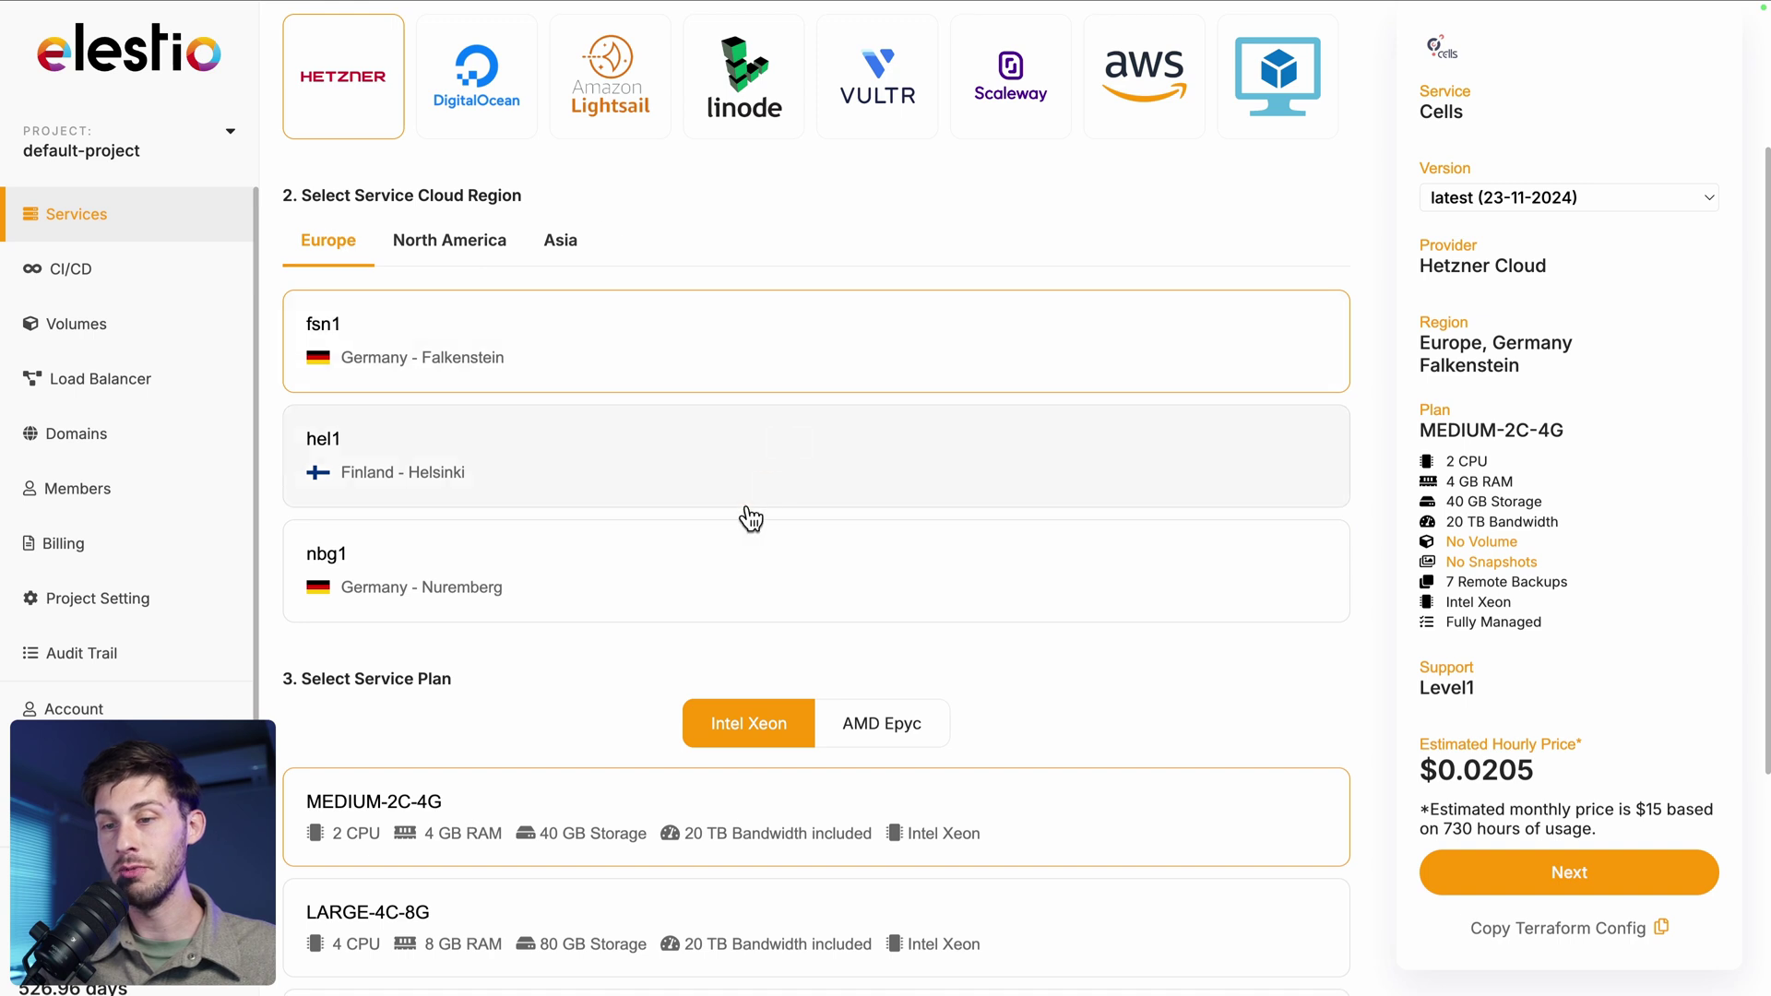
scroll(502, 454, "down", 3)
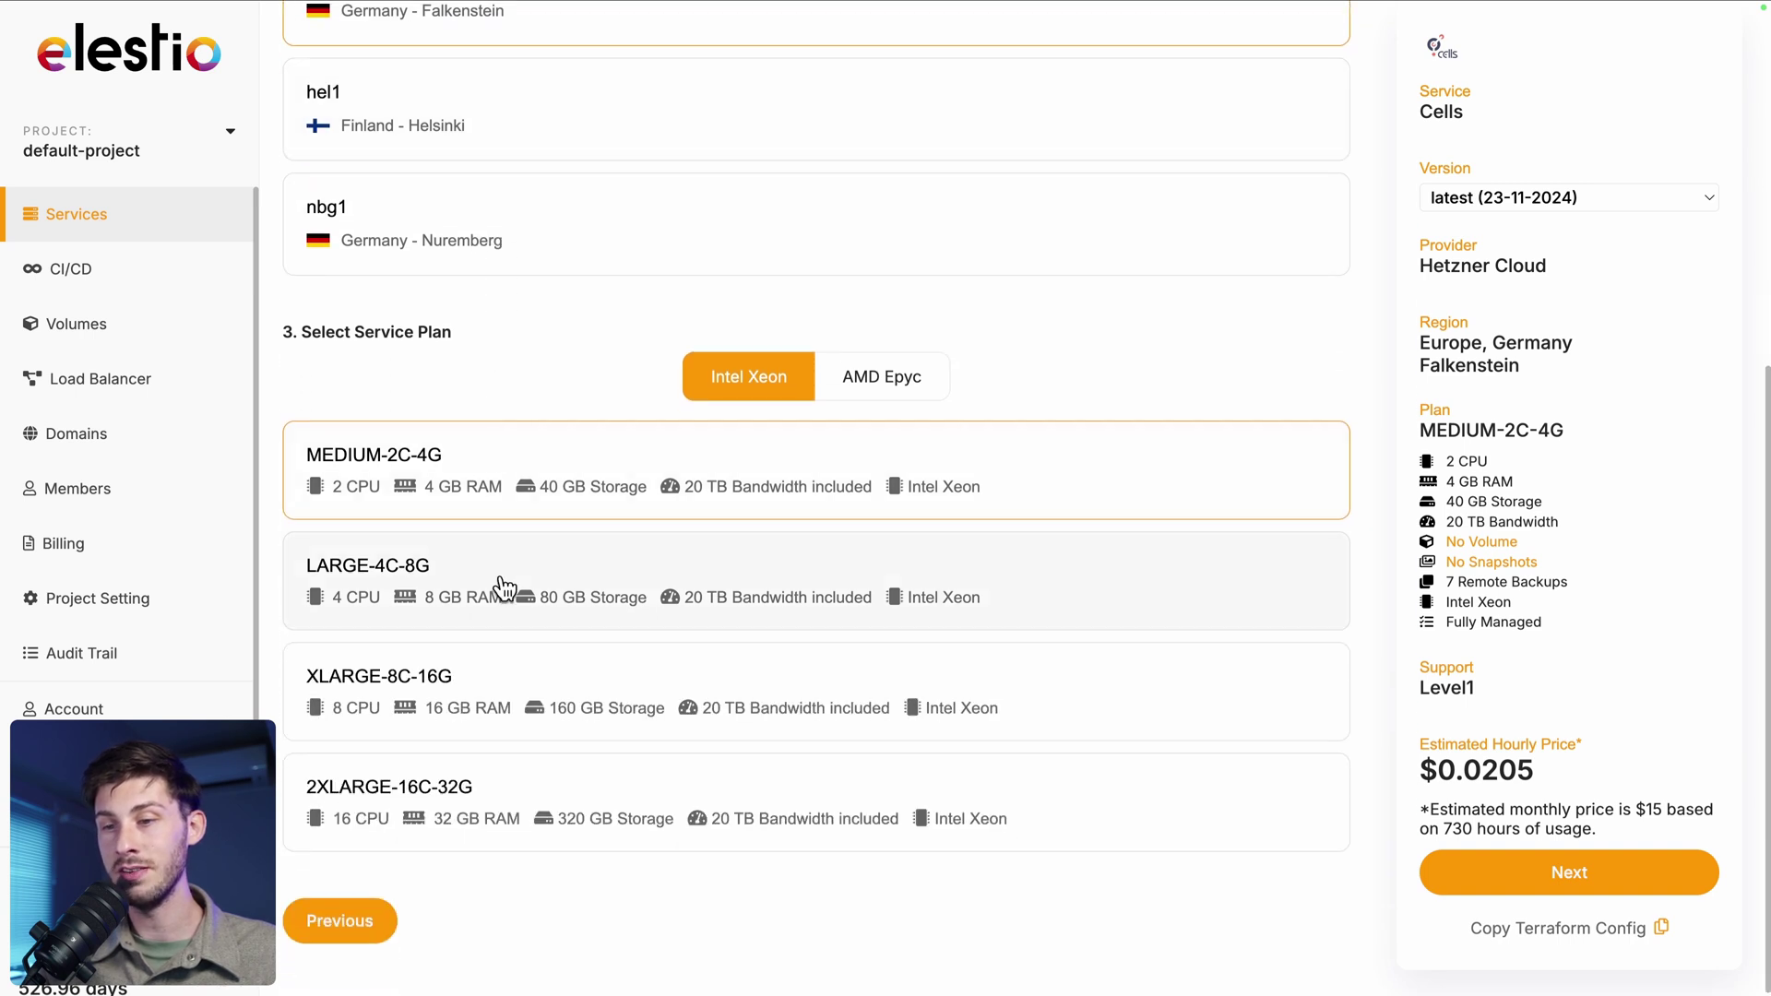
left_click(504, 587)
left_click(1461, 880)
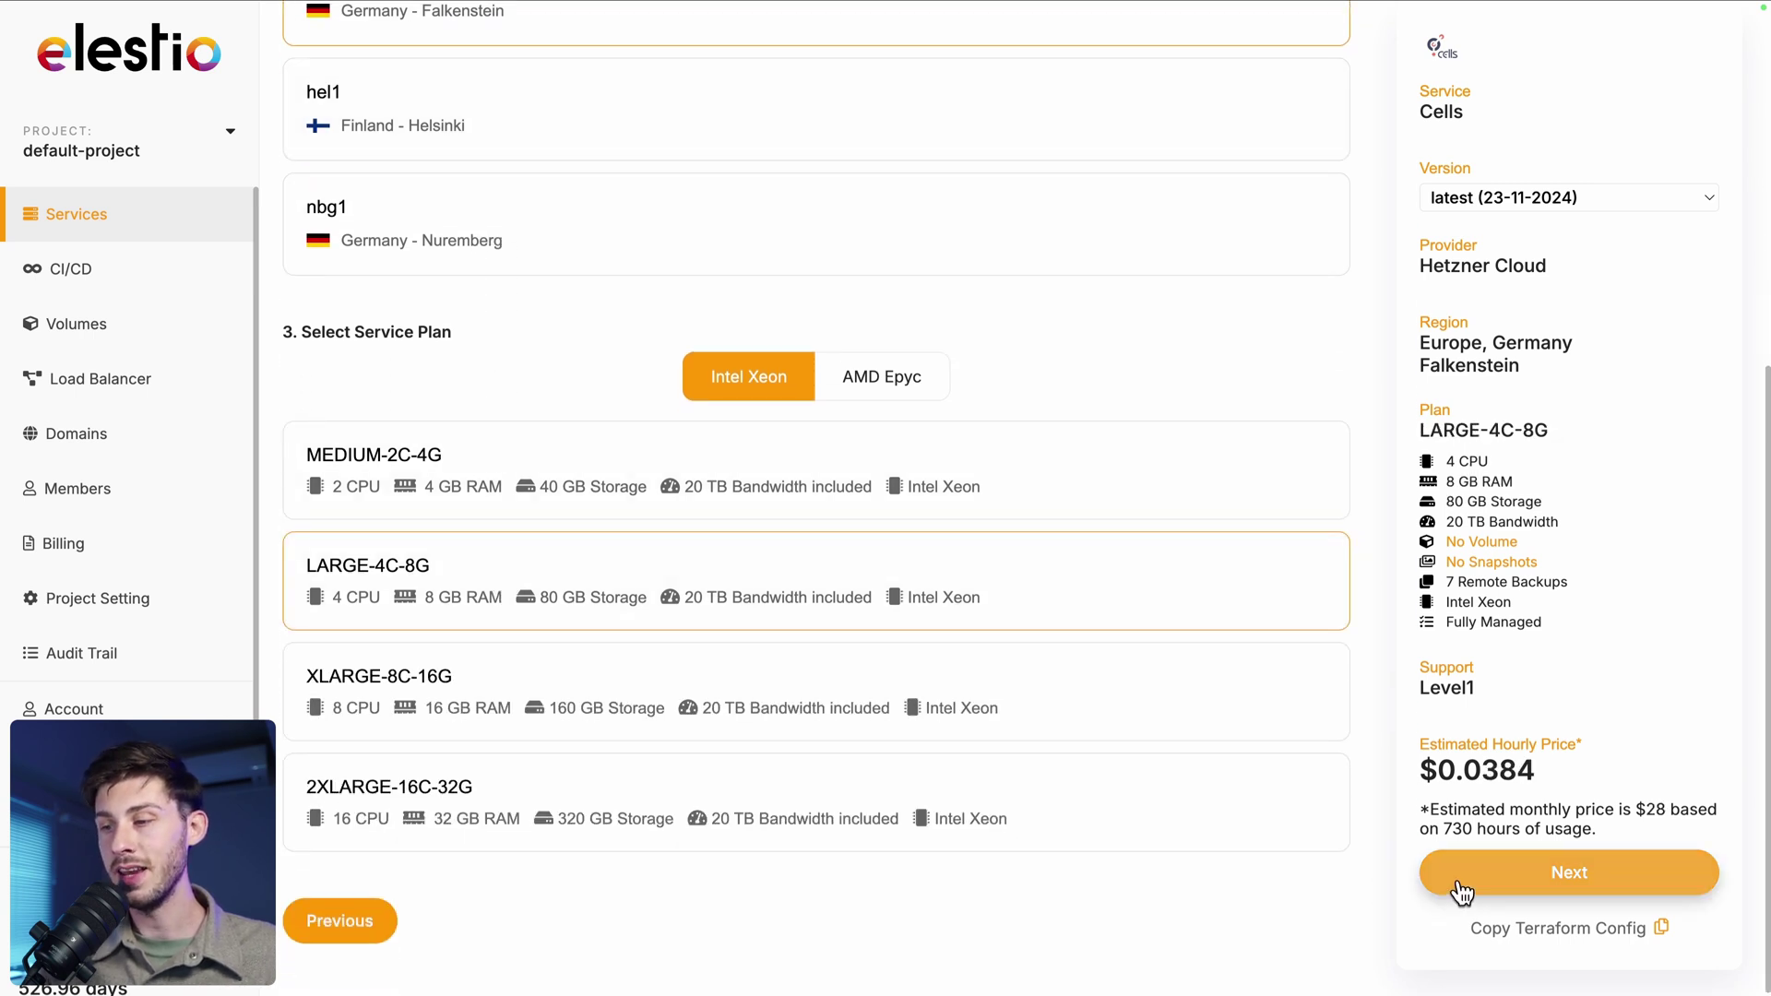
scroll(1213, 504, "down", 6)
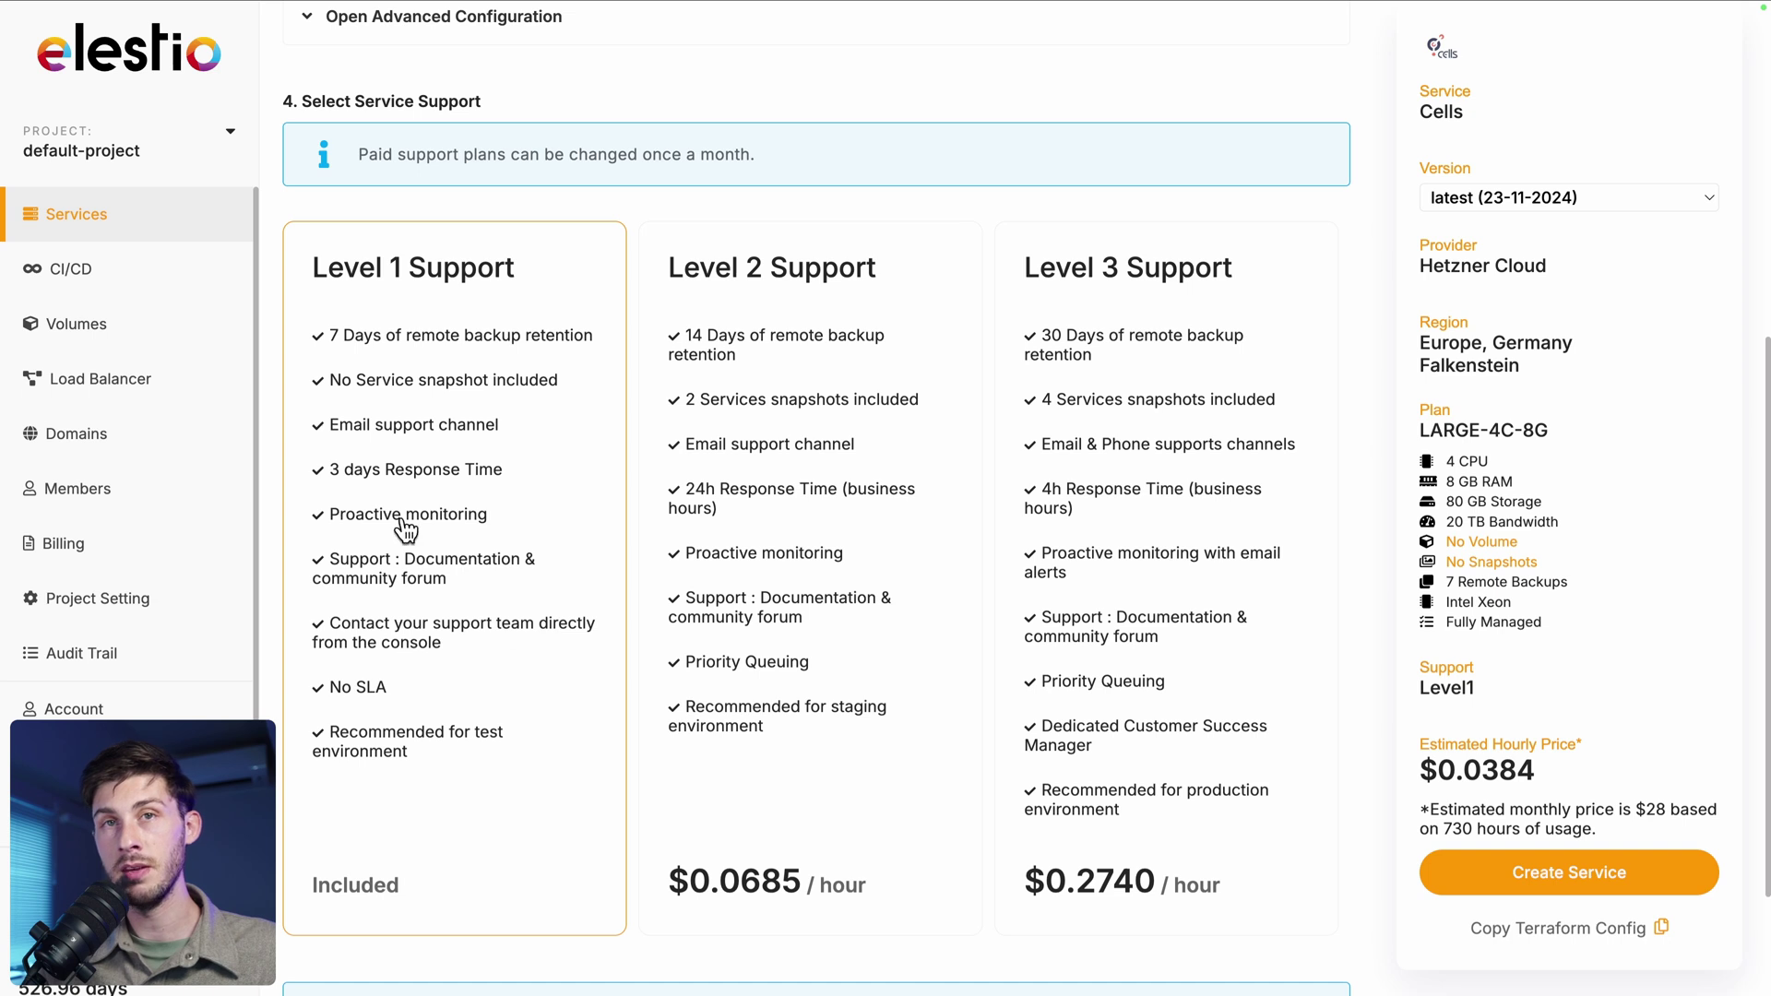
left_click(1491, 866)
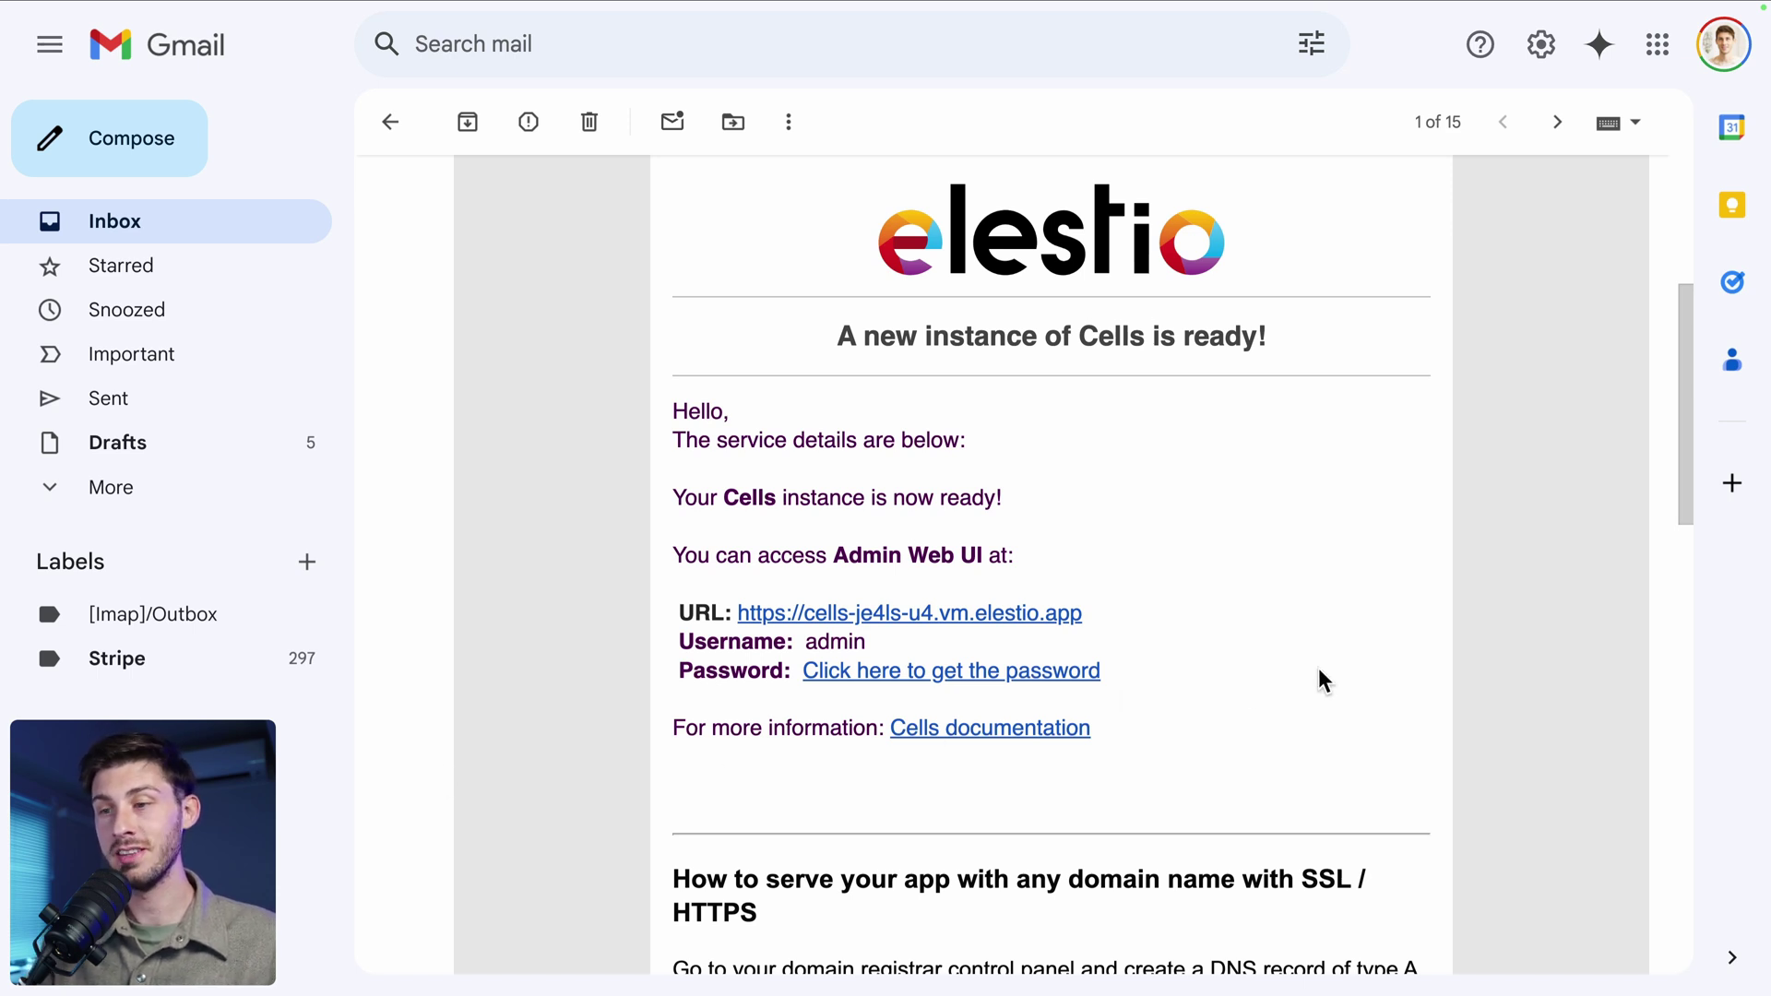
Open the service credentials from the Cells instance e-mail in Gmail and copy the admin password
scroll(1318, 681, "down", 2)
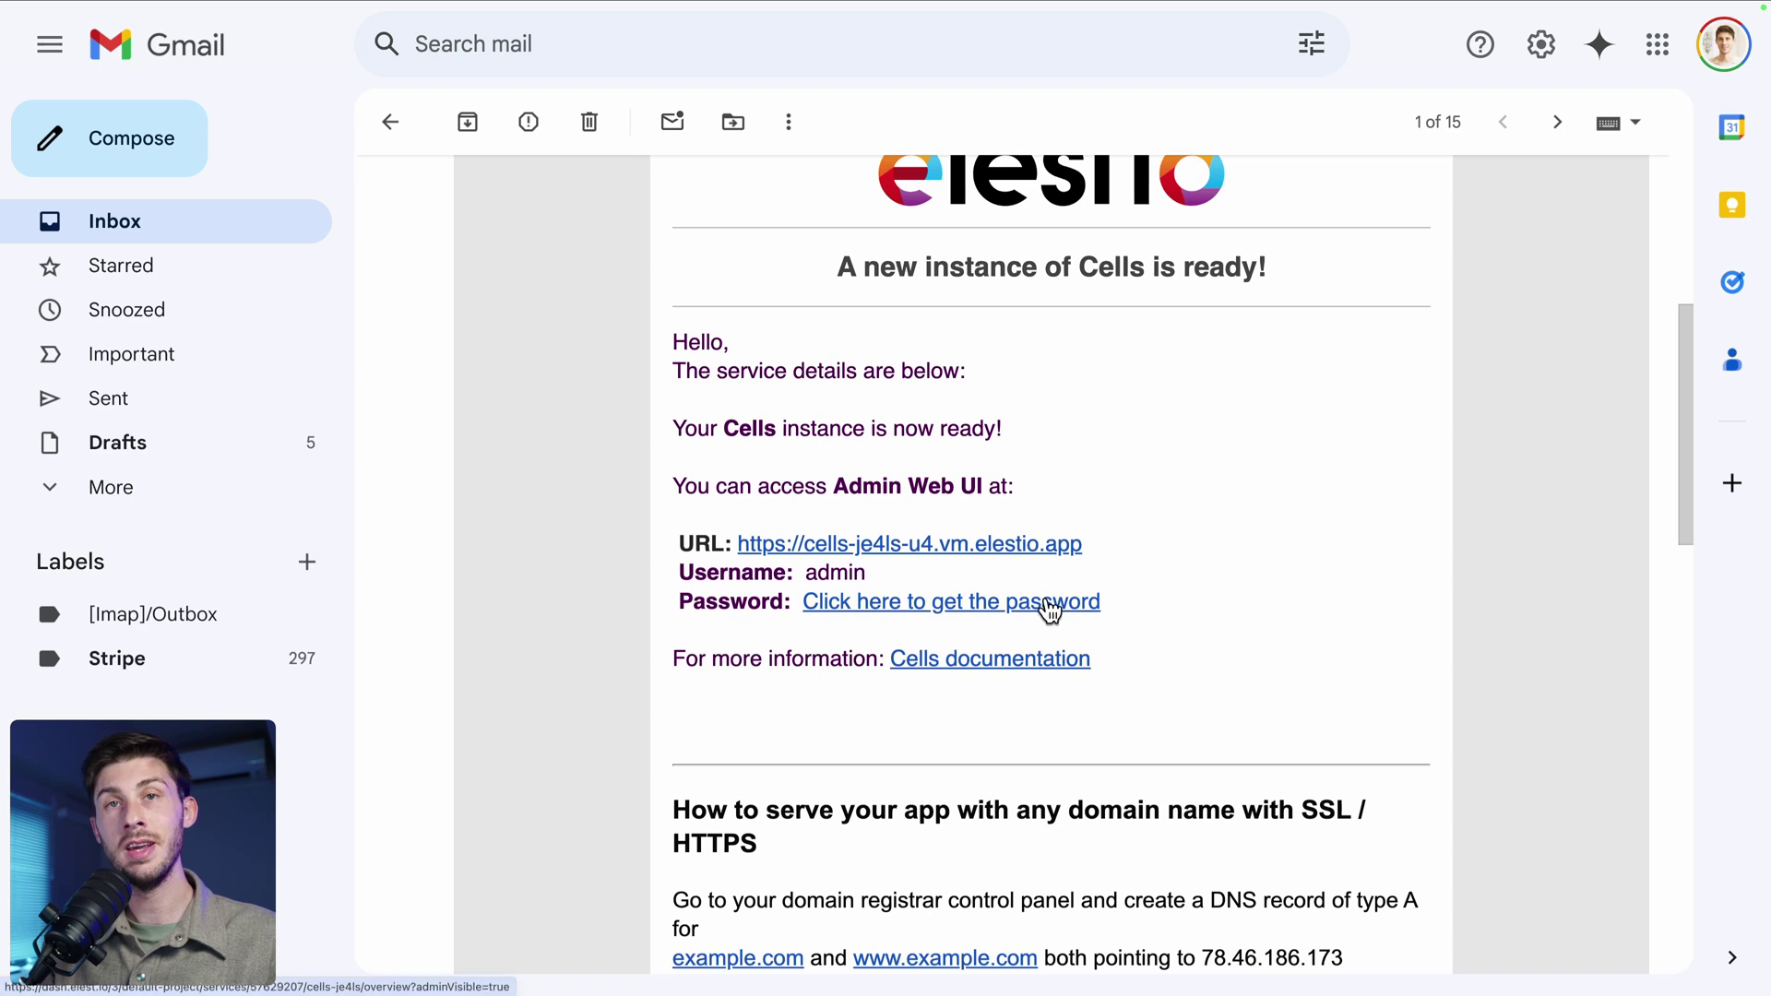
left_click(1049, 604)
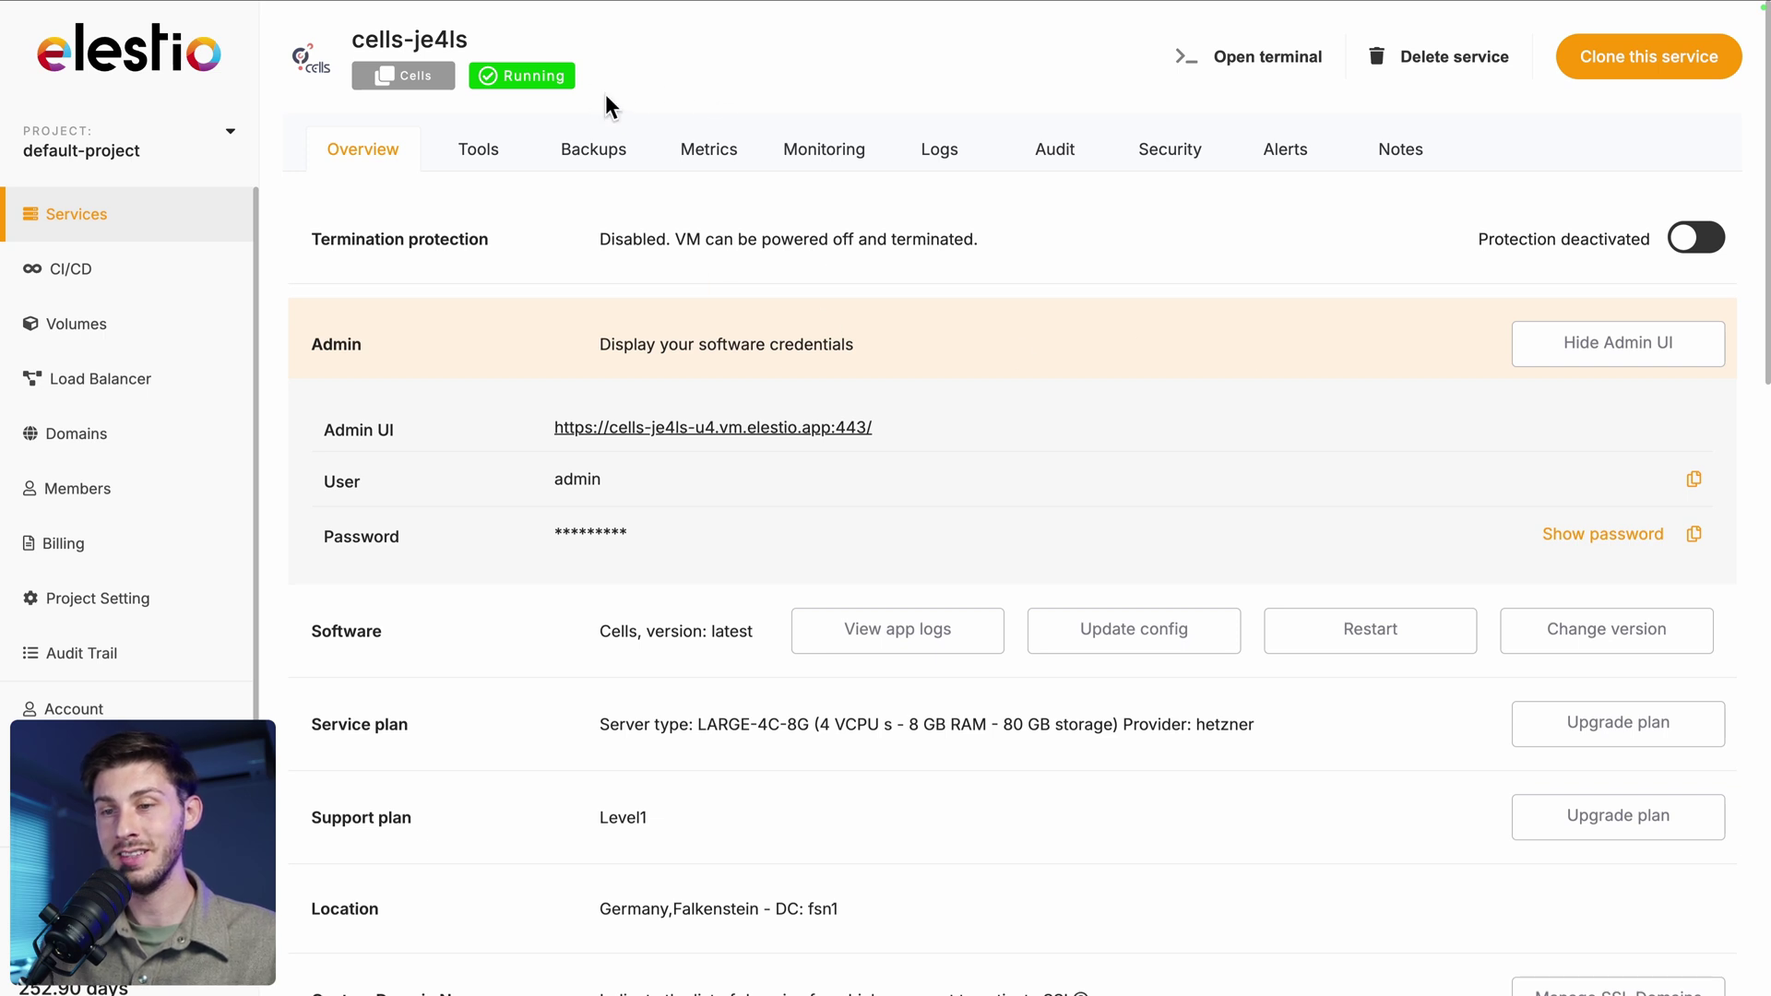
left_click(1695, 536)
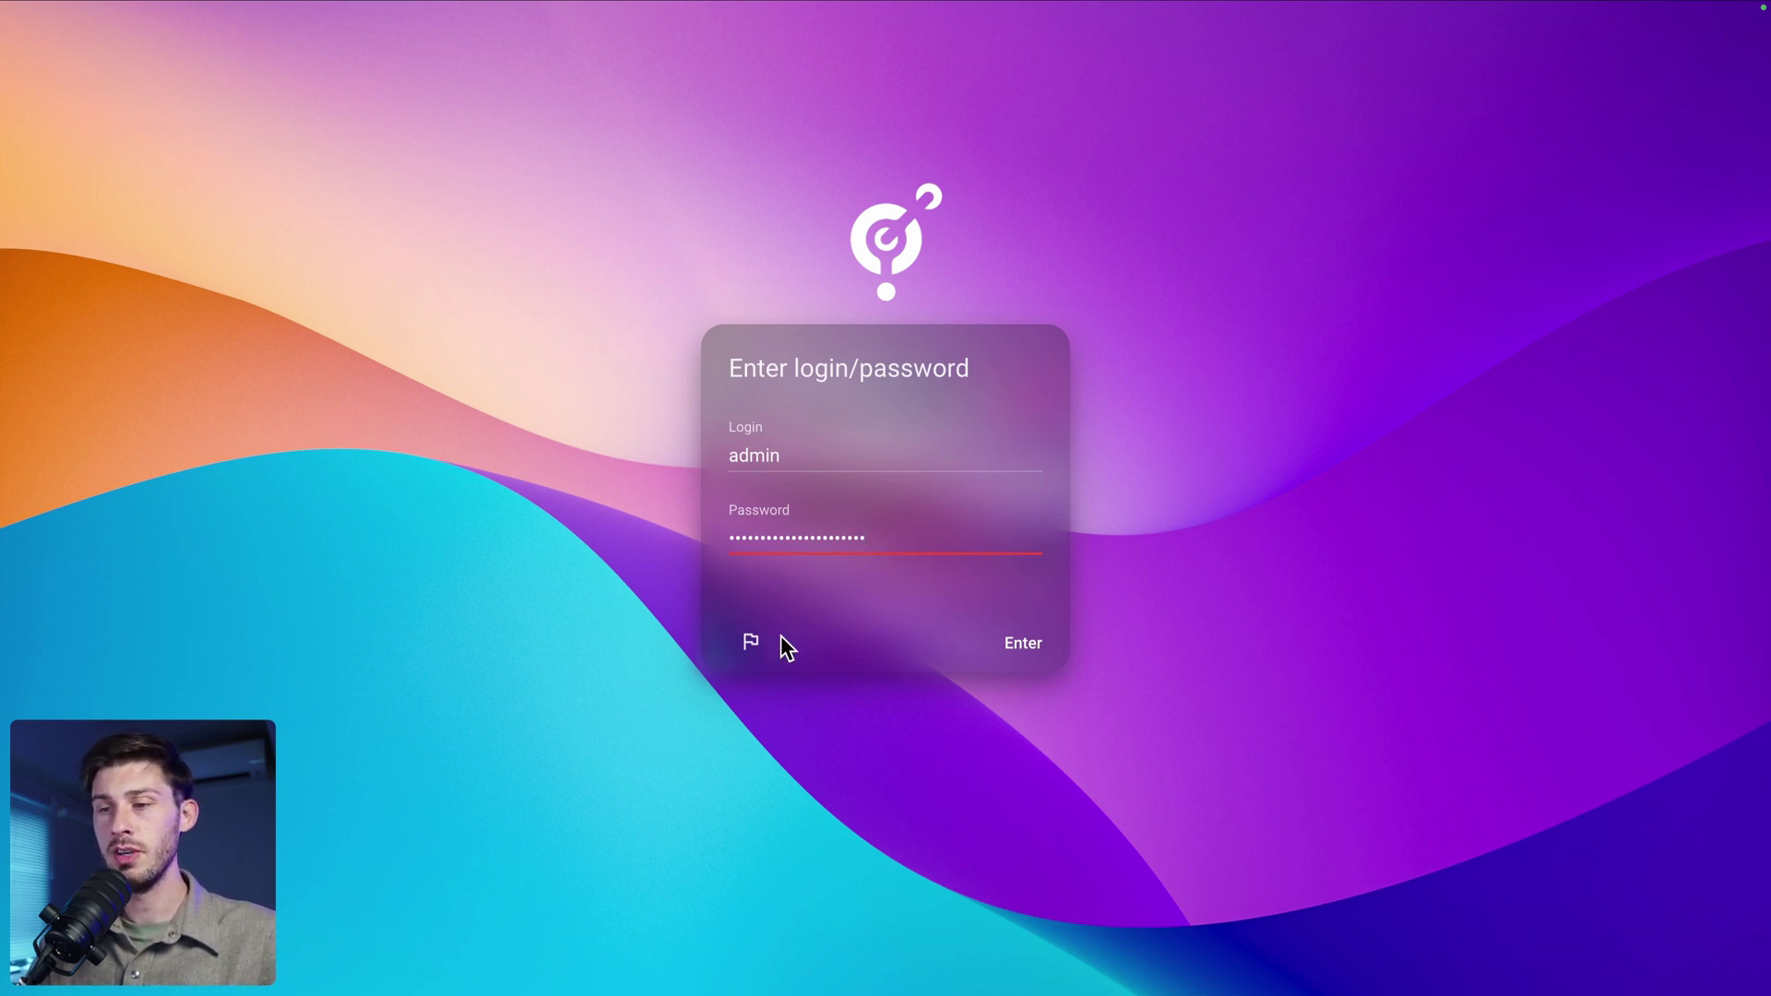
Check the interface languages offered on the login page and log in as admin
left_click(751, 642)
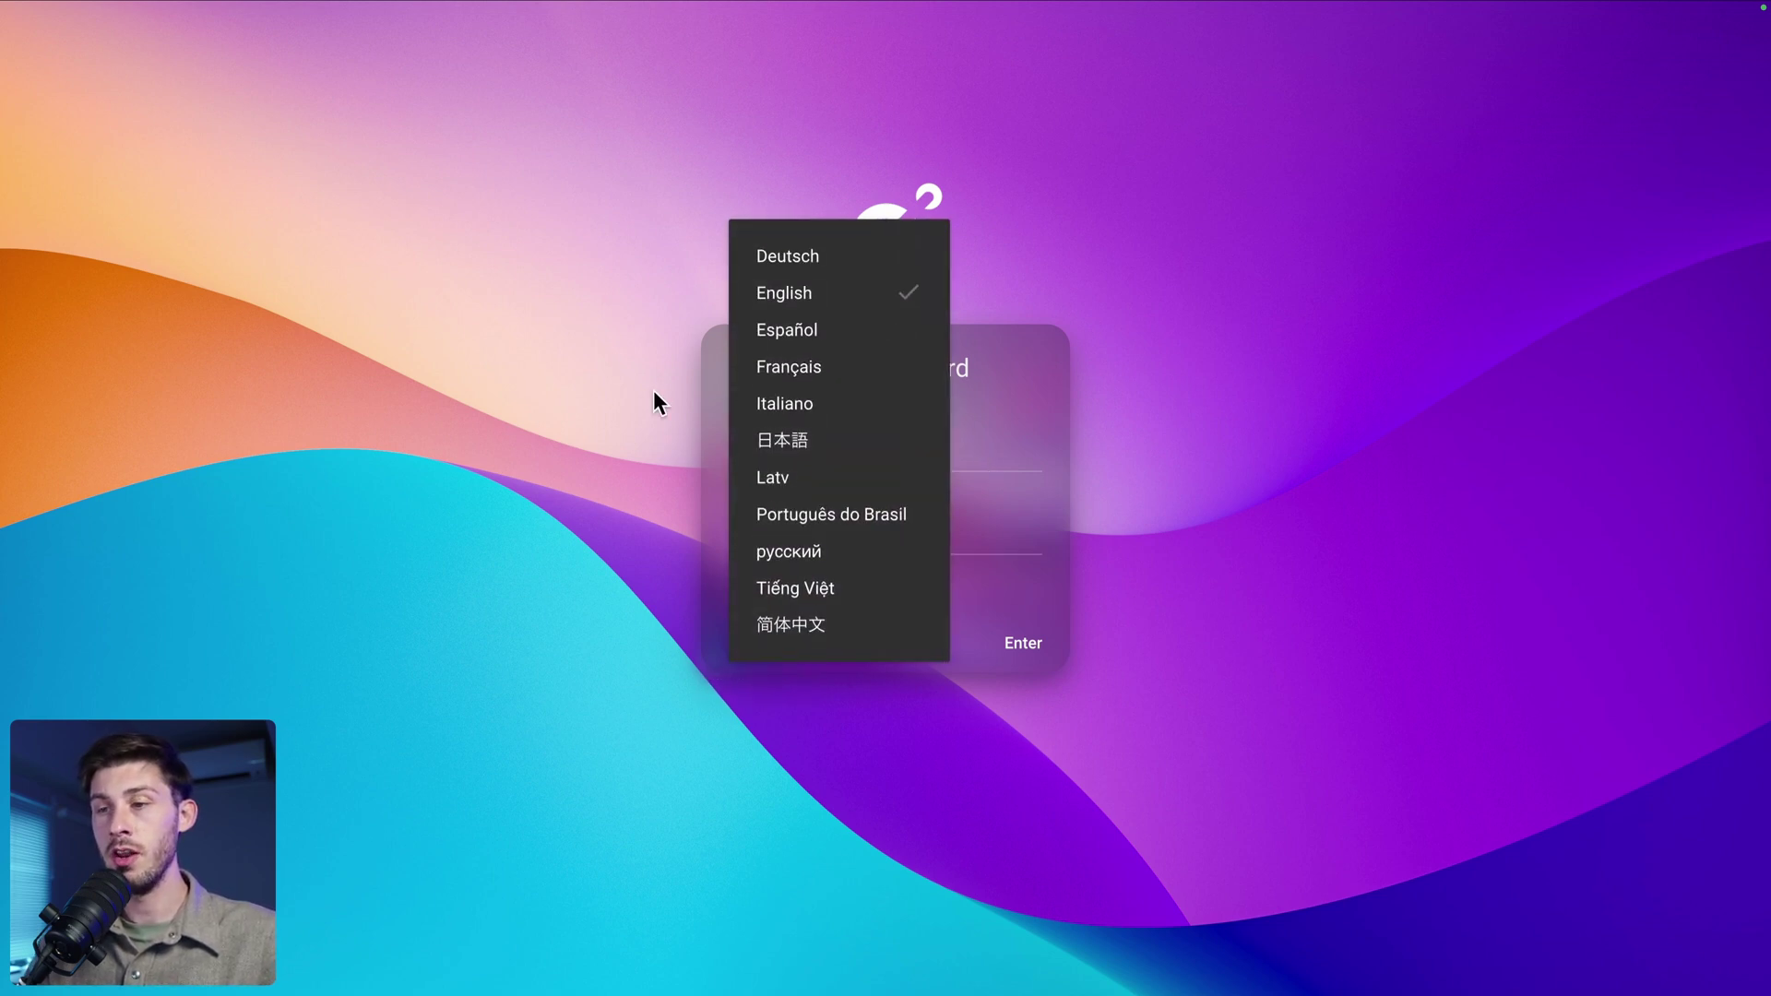
left_click(976, 595)
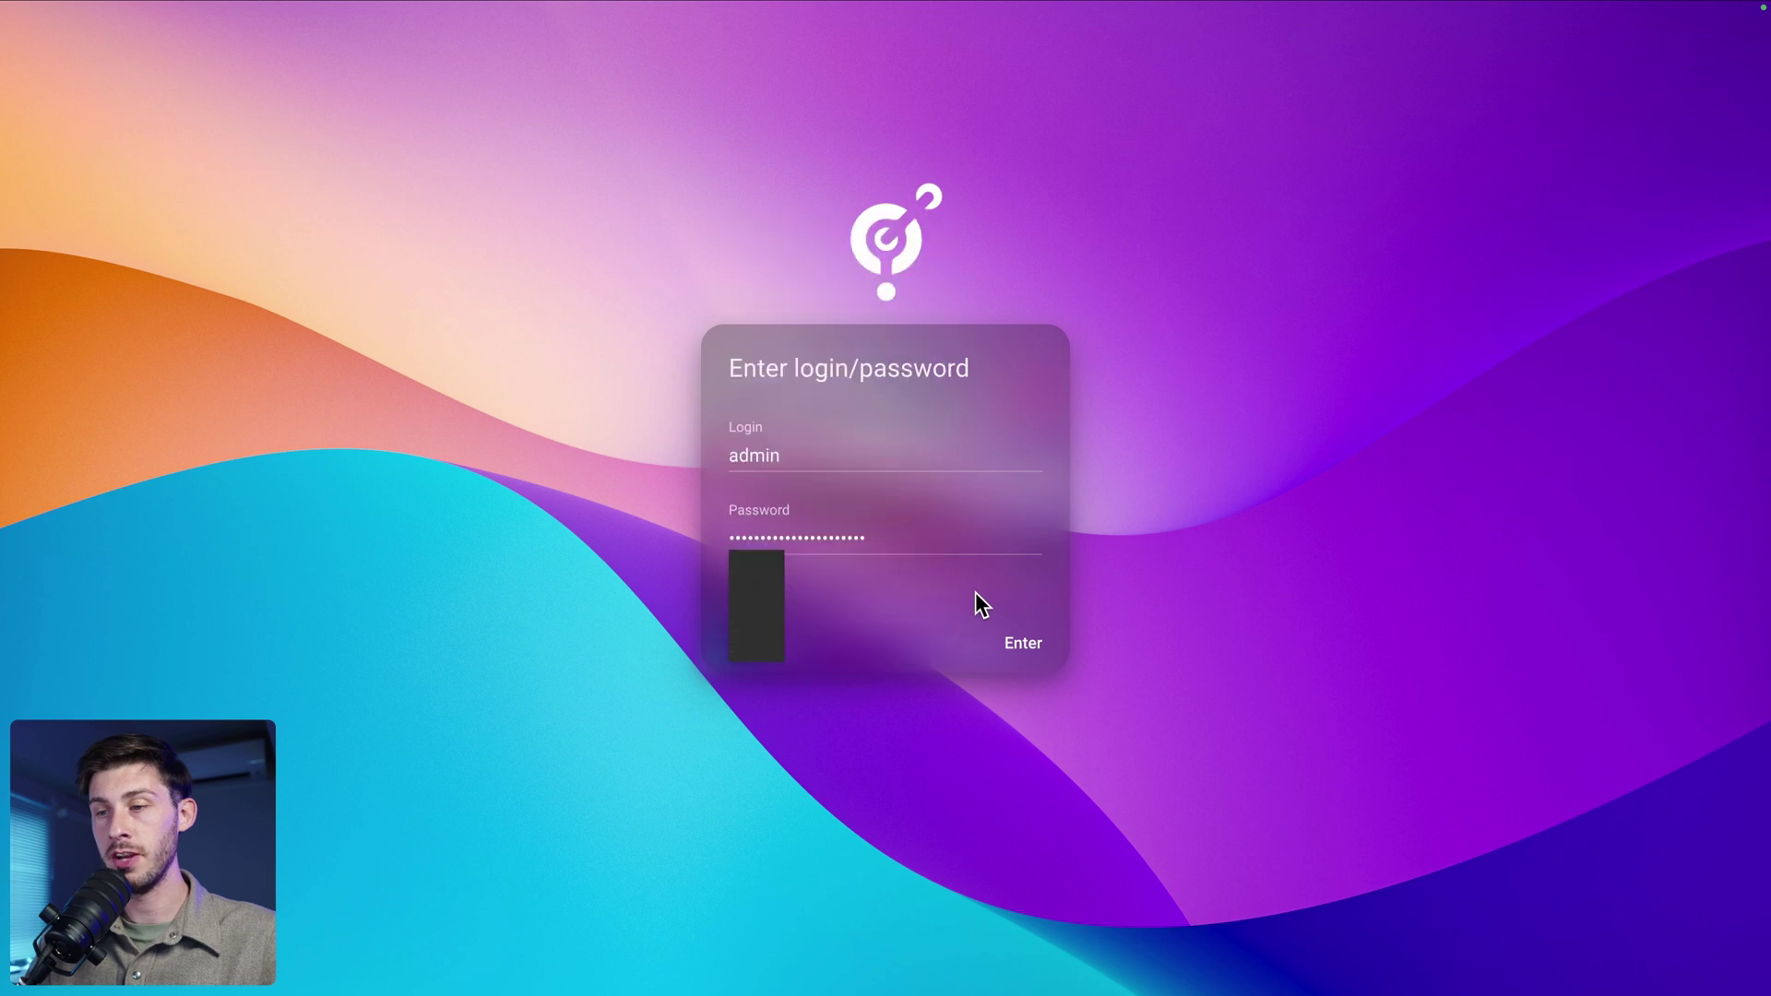
left_click(1023, 644)
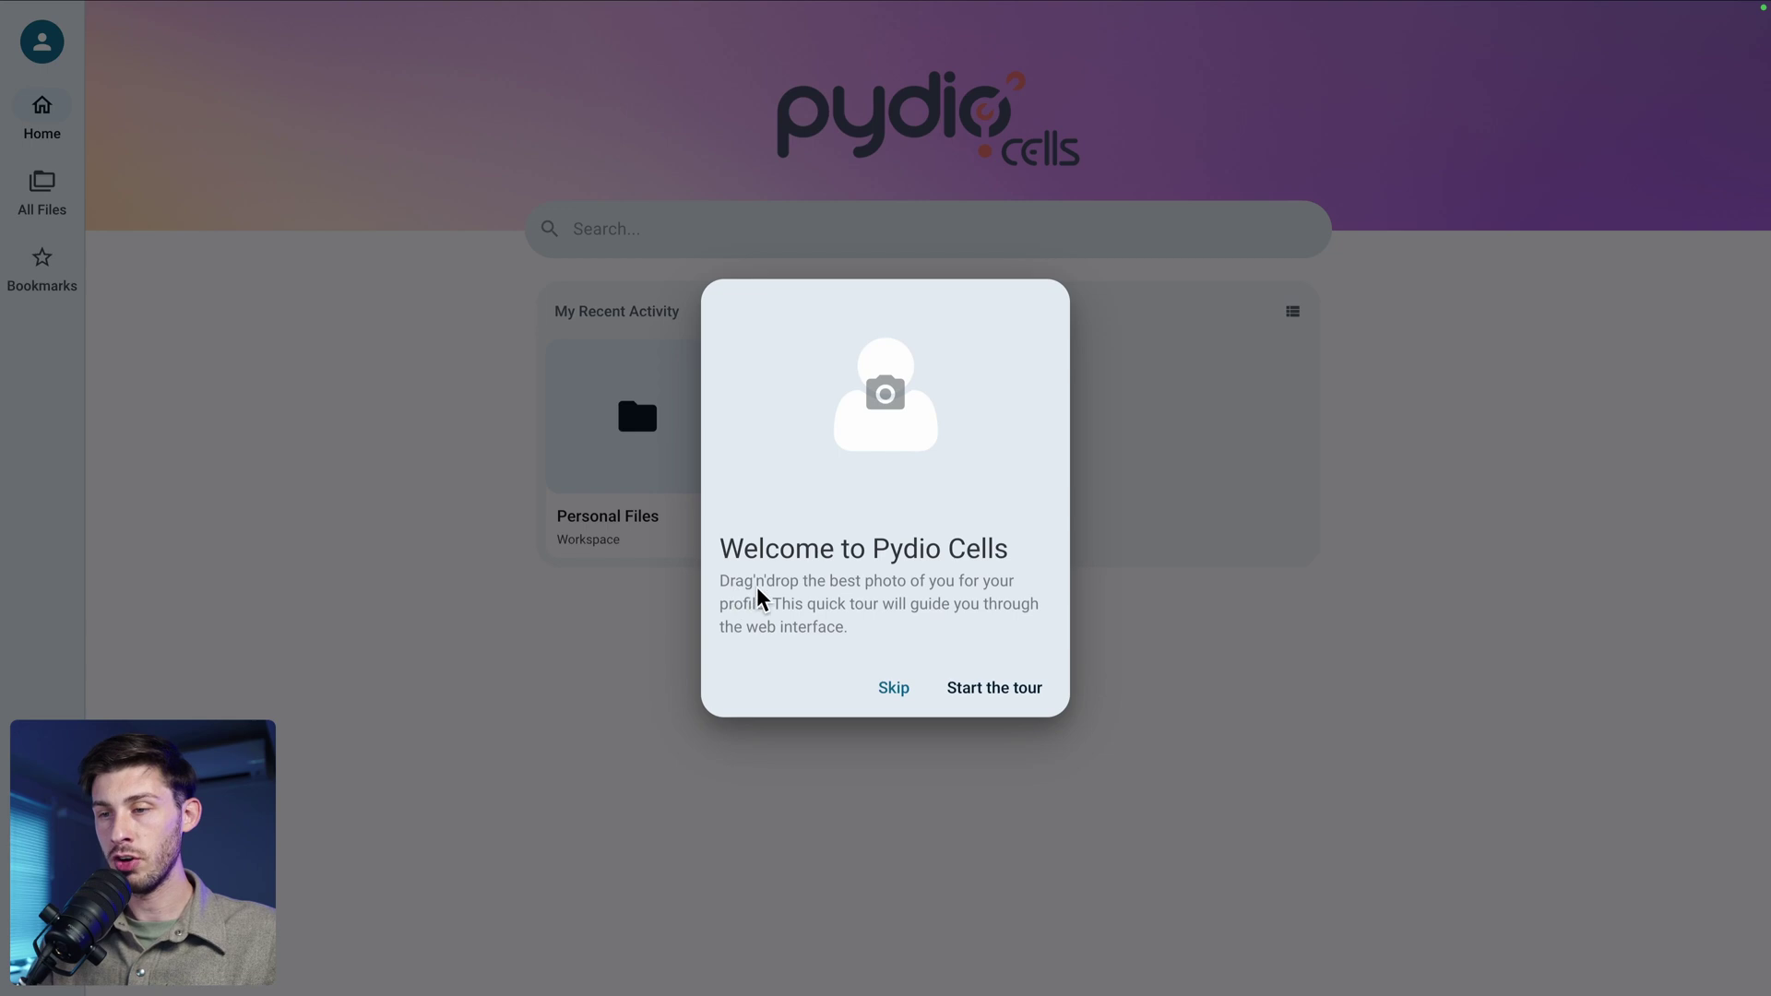
Add a profile photo in the welcome dialog and start the guided tour
left_click(885, 395)
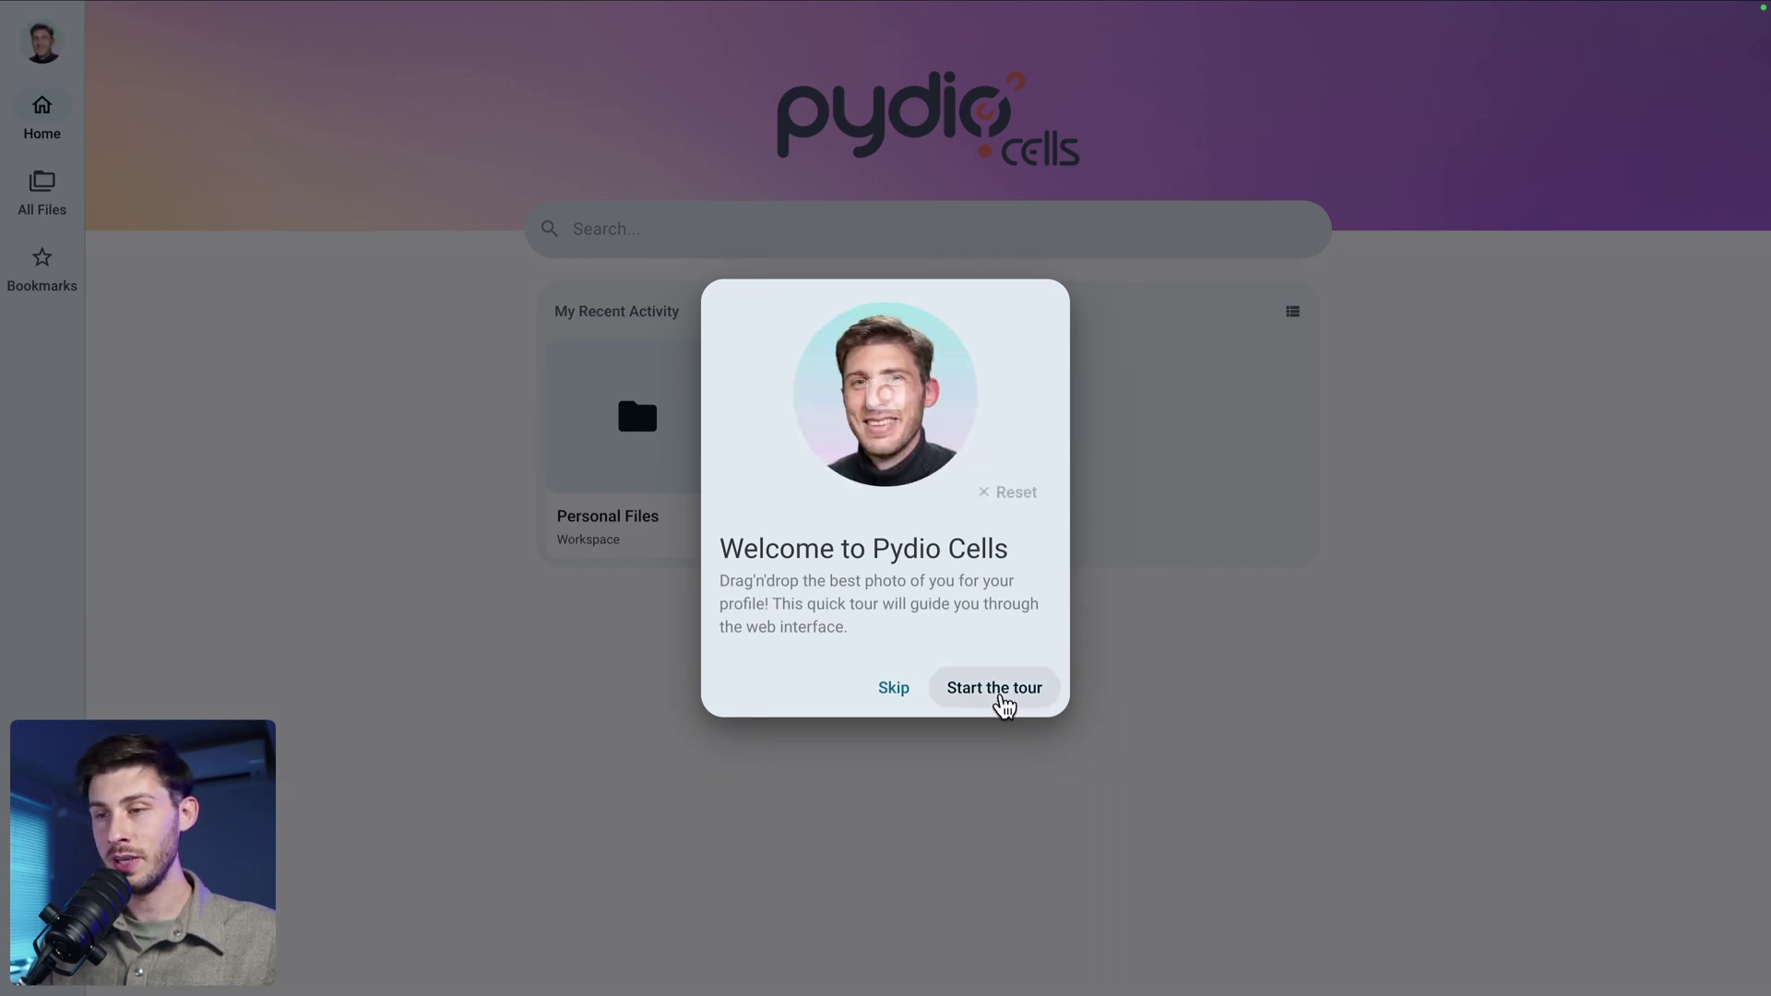
left_click(1003, 699)
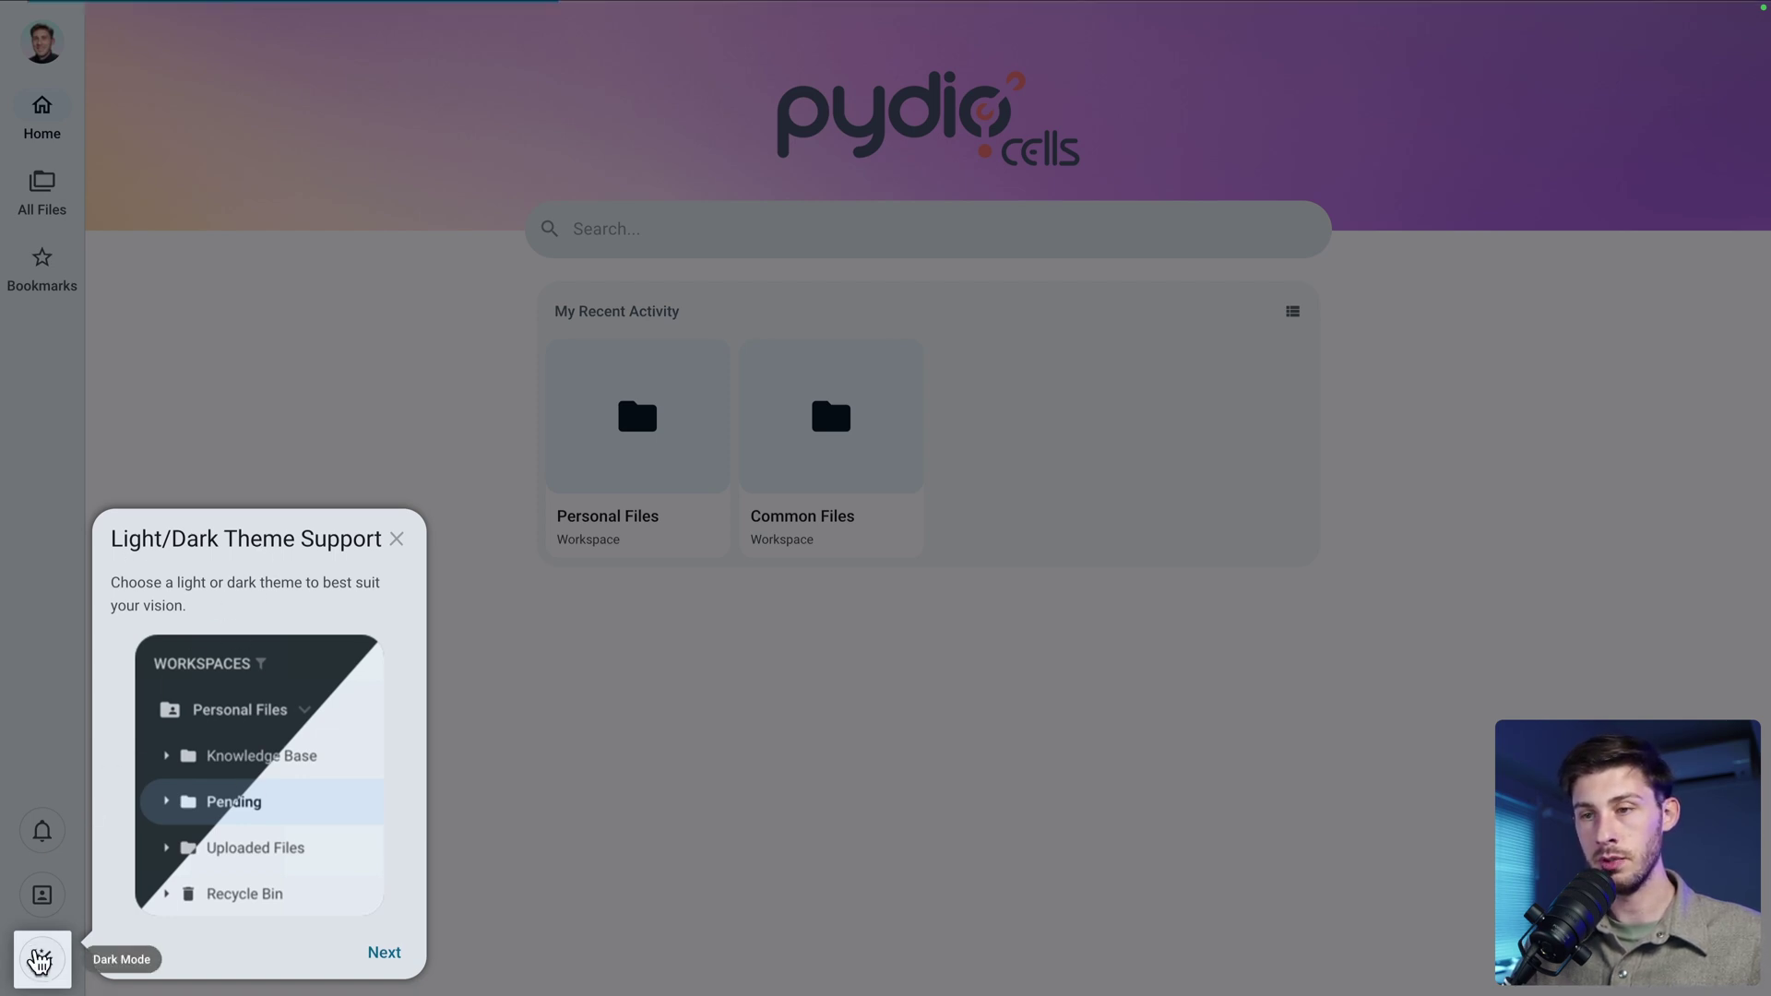
Try the dark theme, return to the light theme, and go through the home page tour to its end
left_click(39, 960)
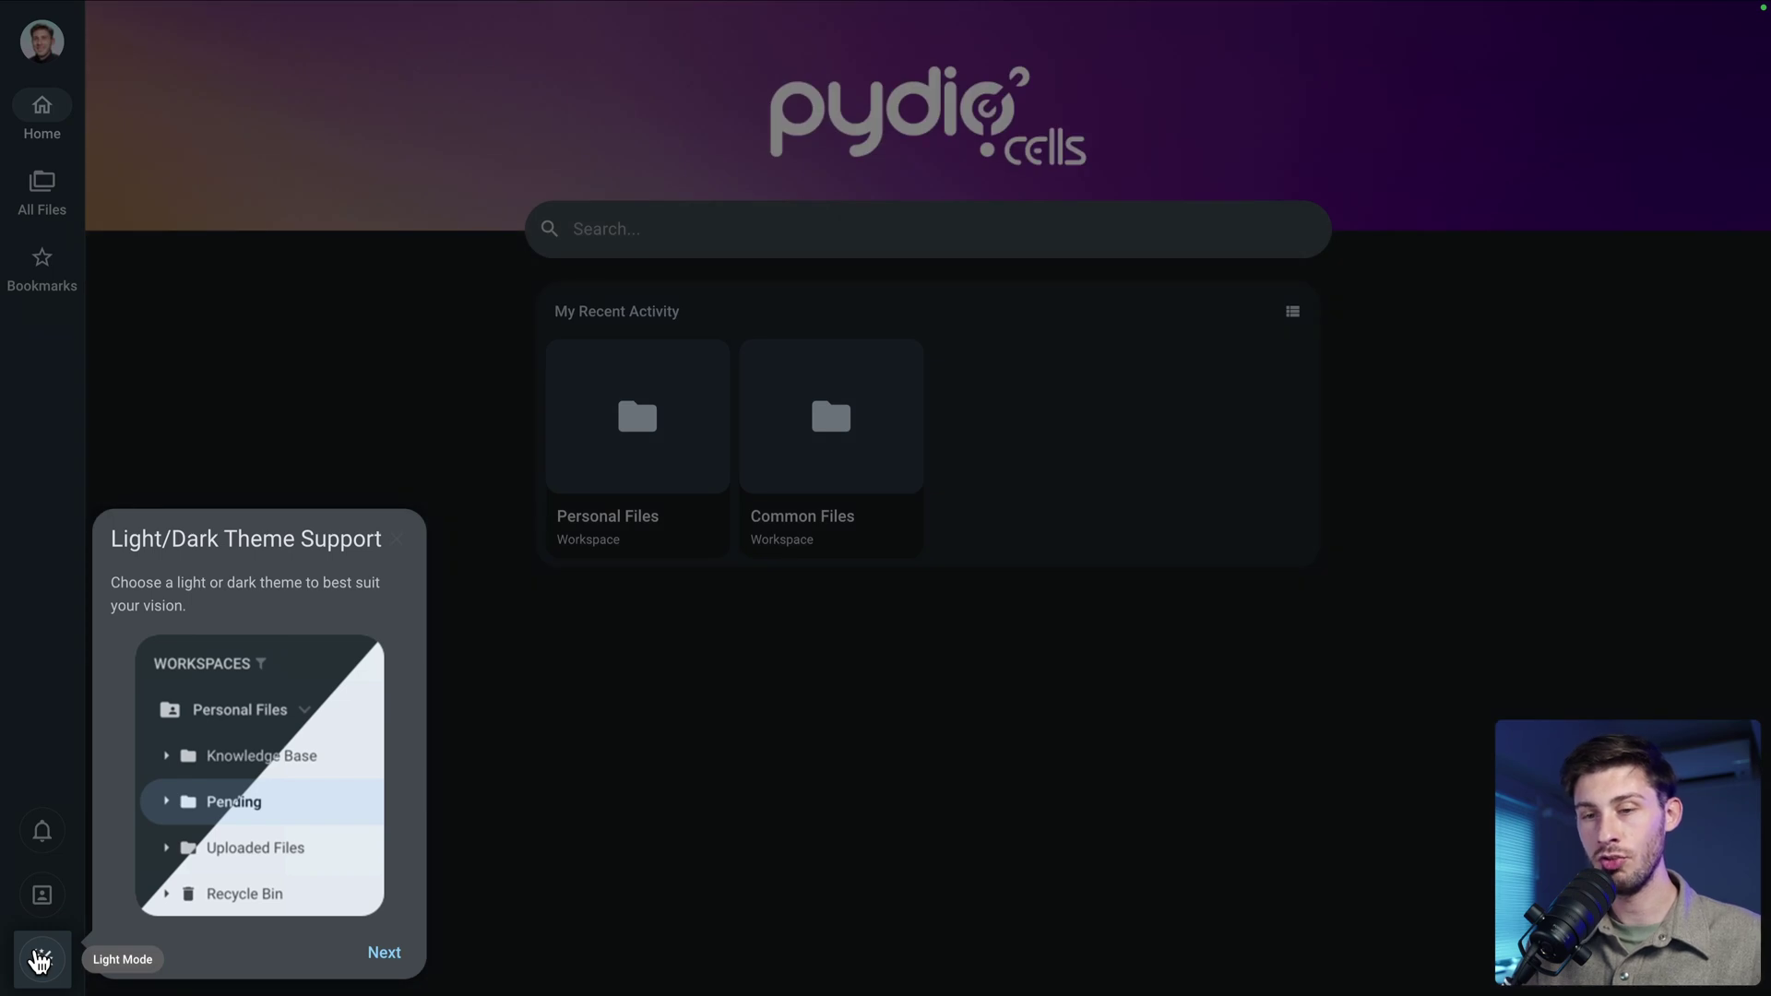
left_click(40, 960)
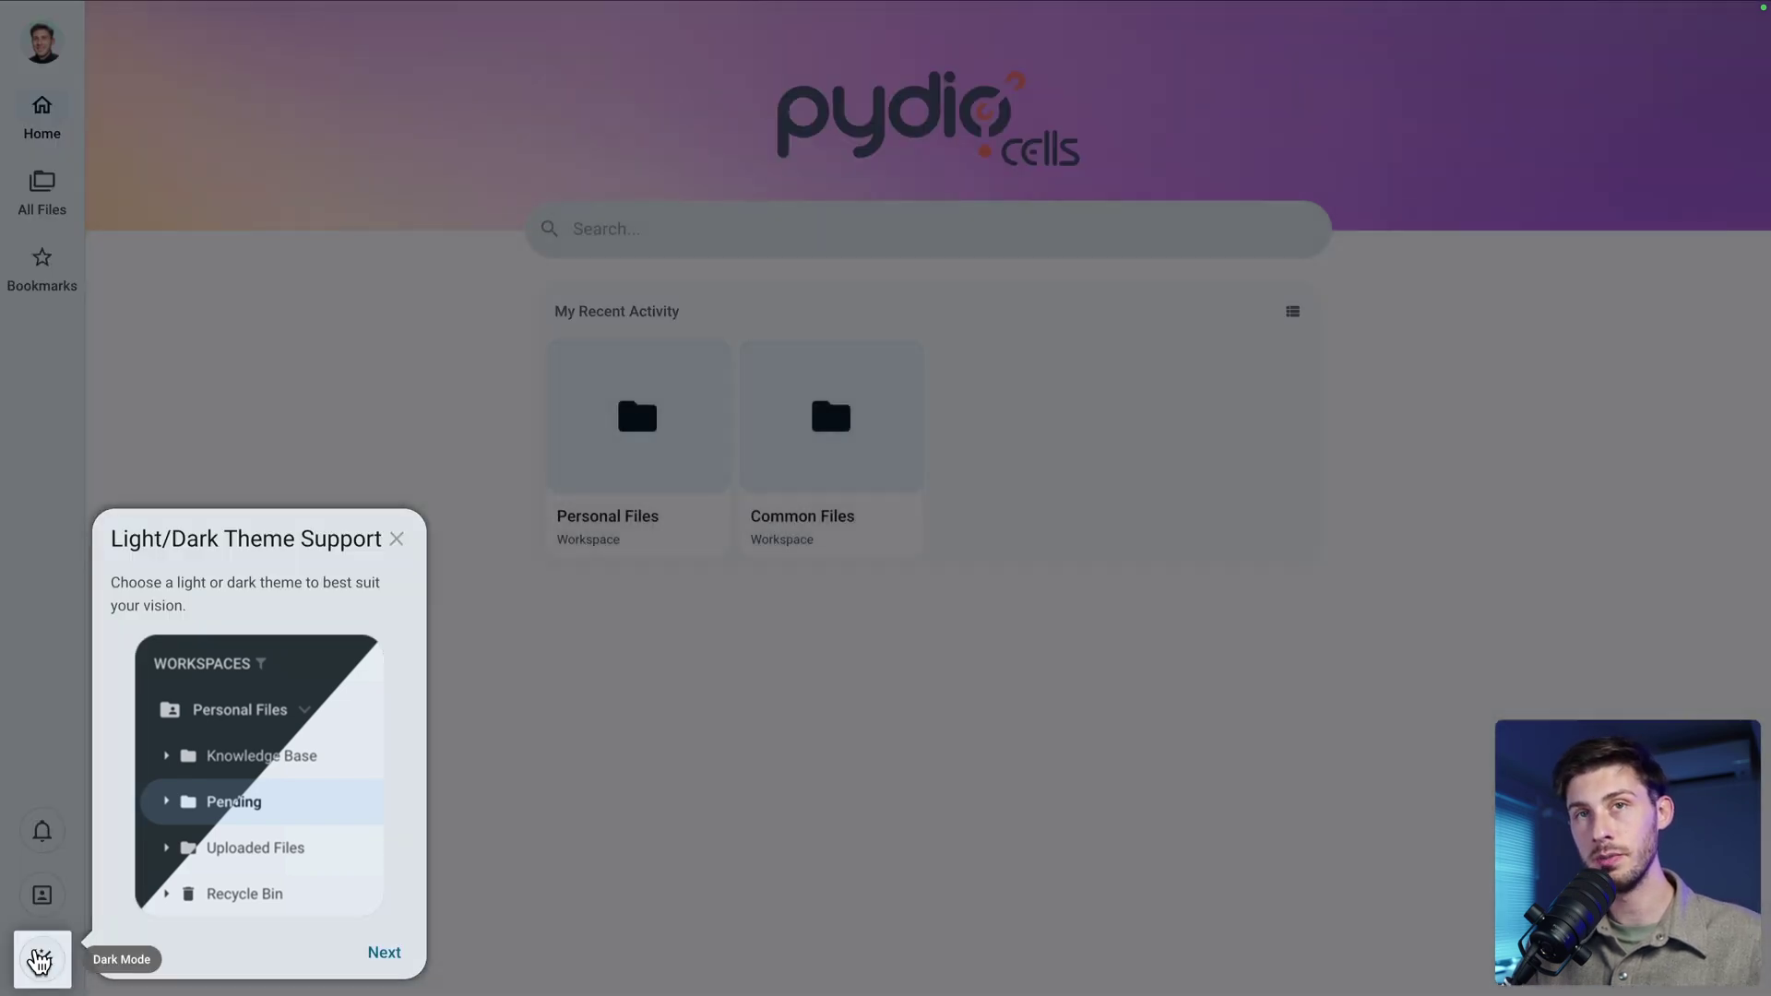
left_click(384, 953)
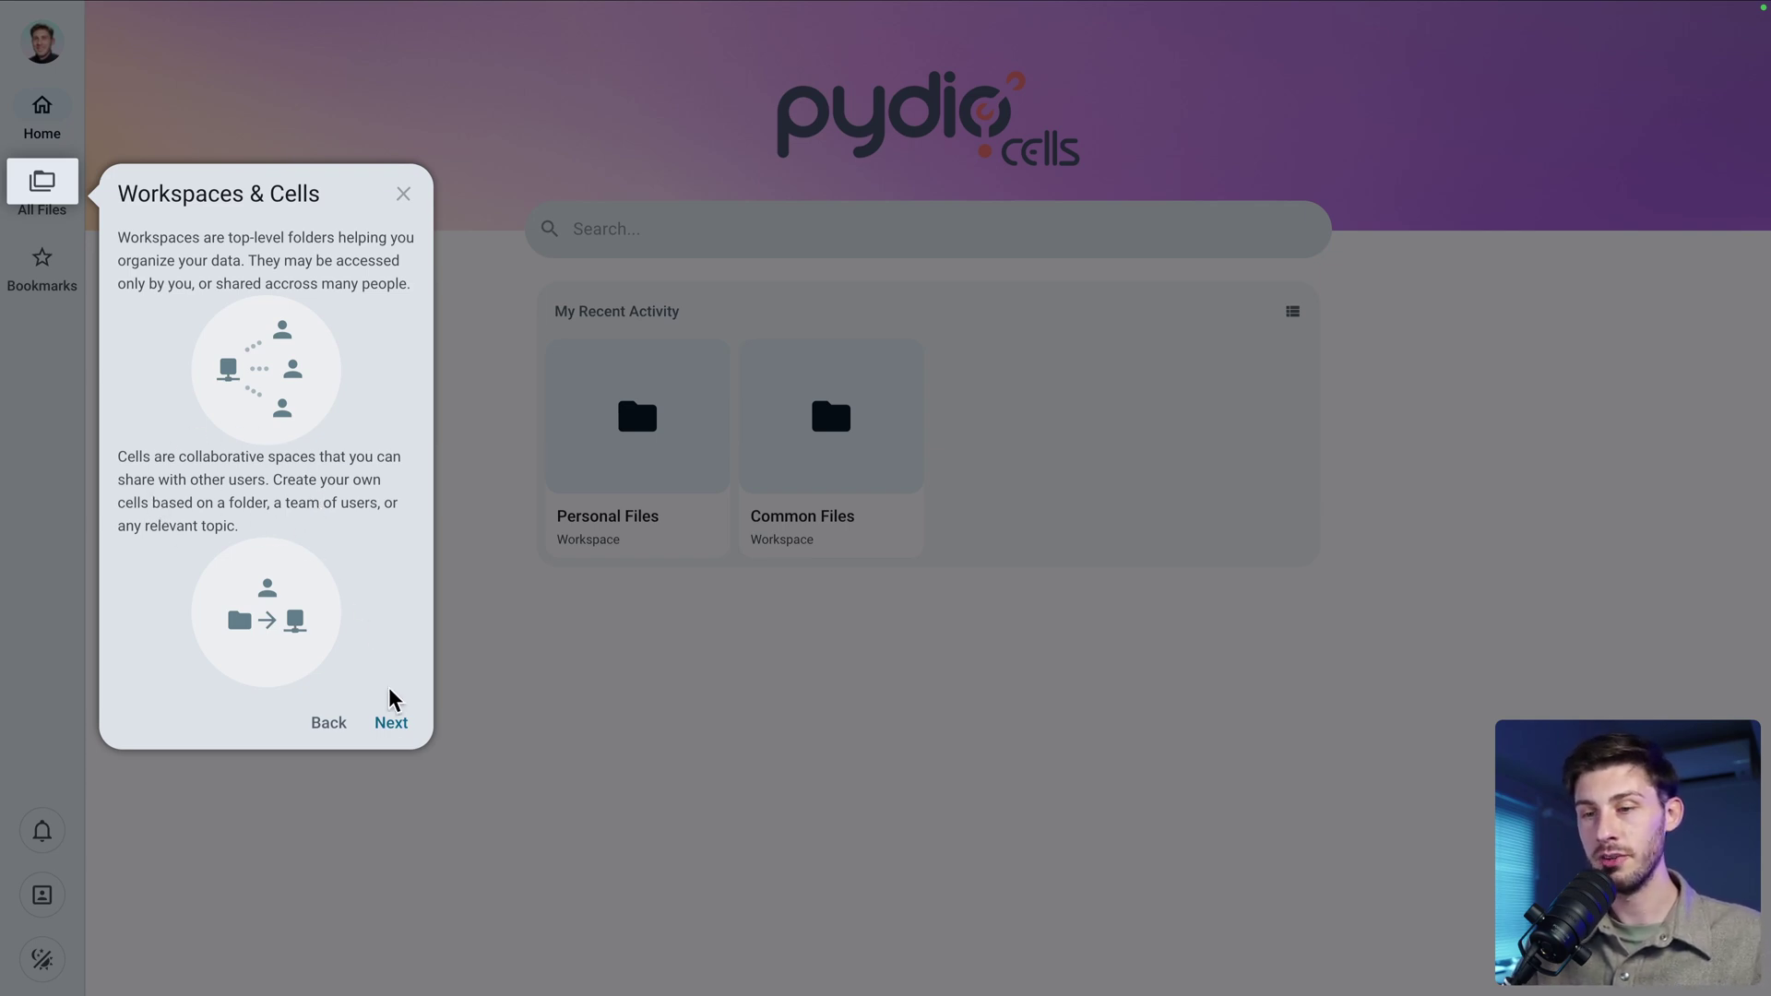
left_click(391, 723)
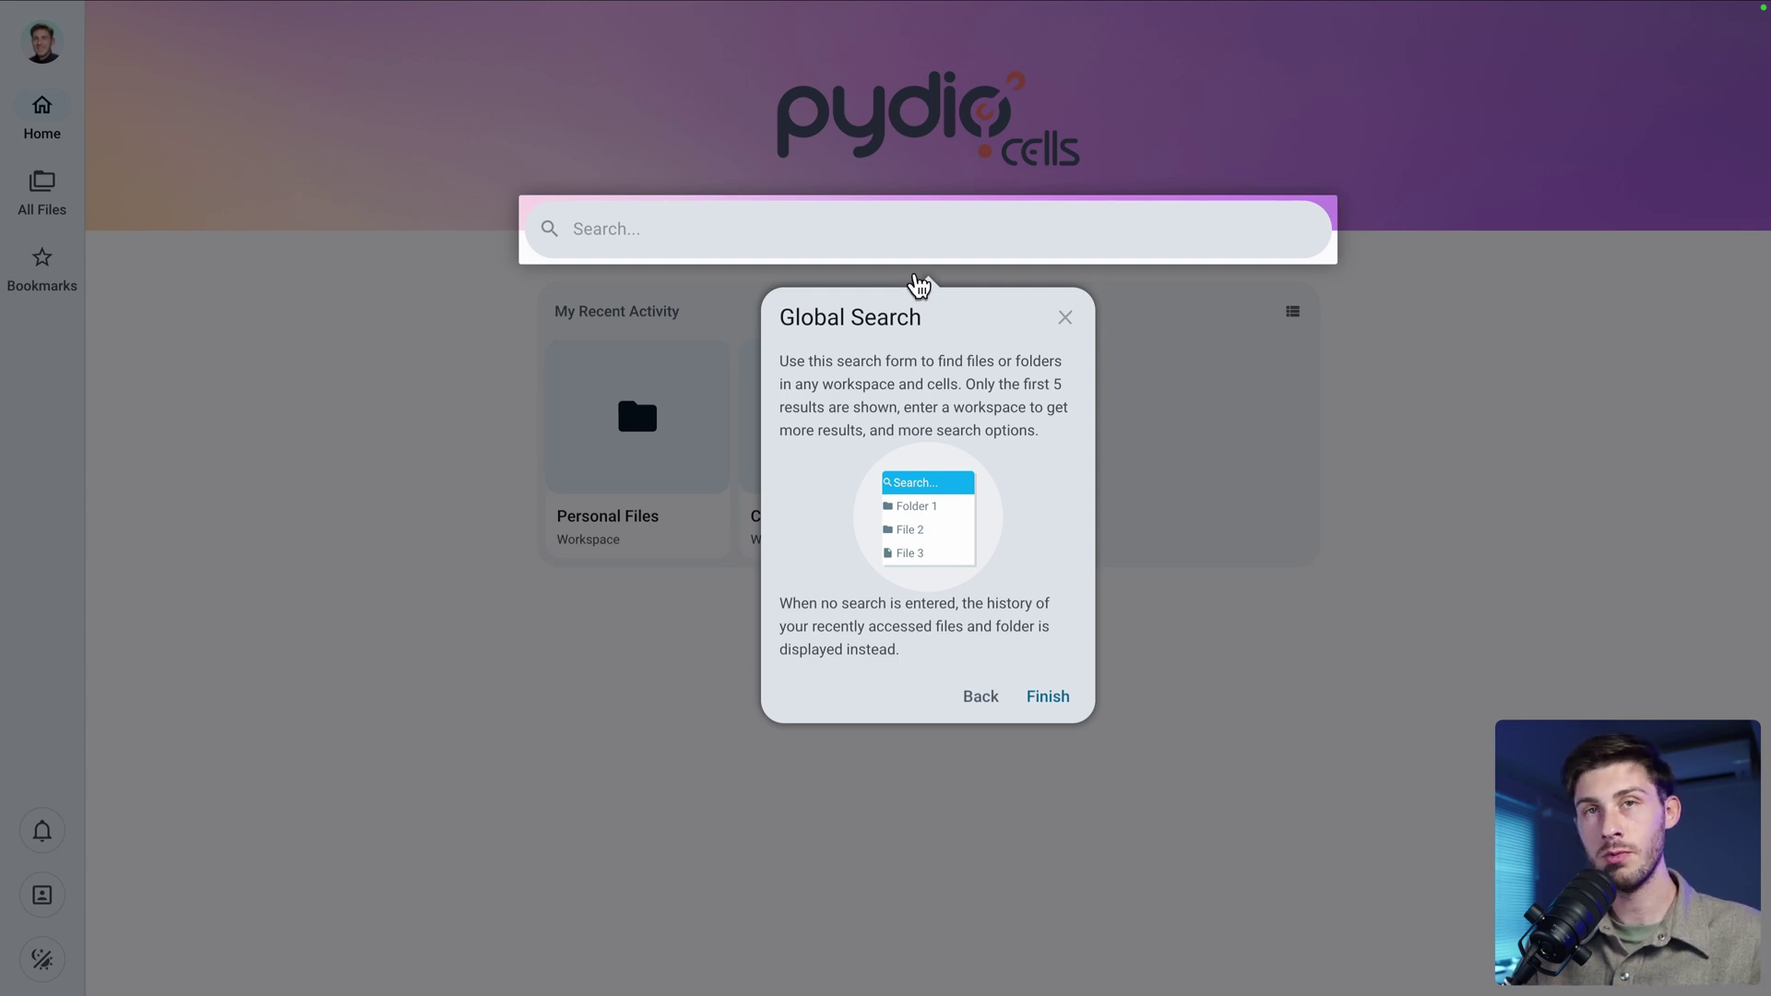
left_click(1057, 702)
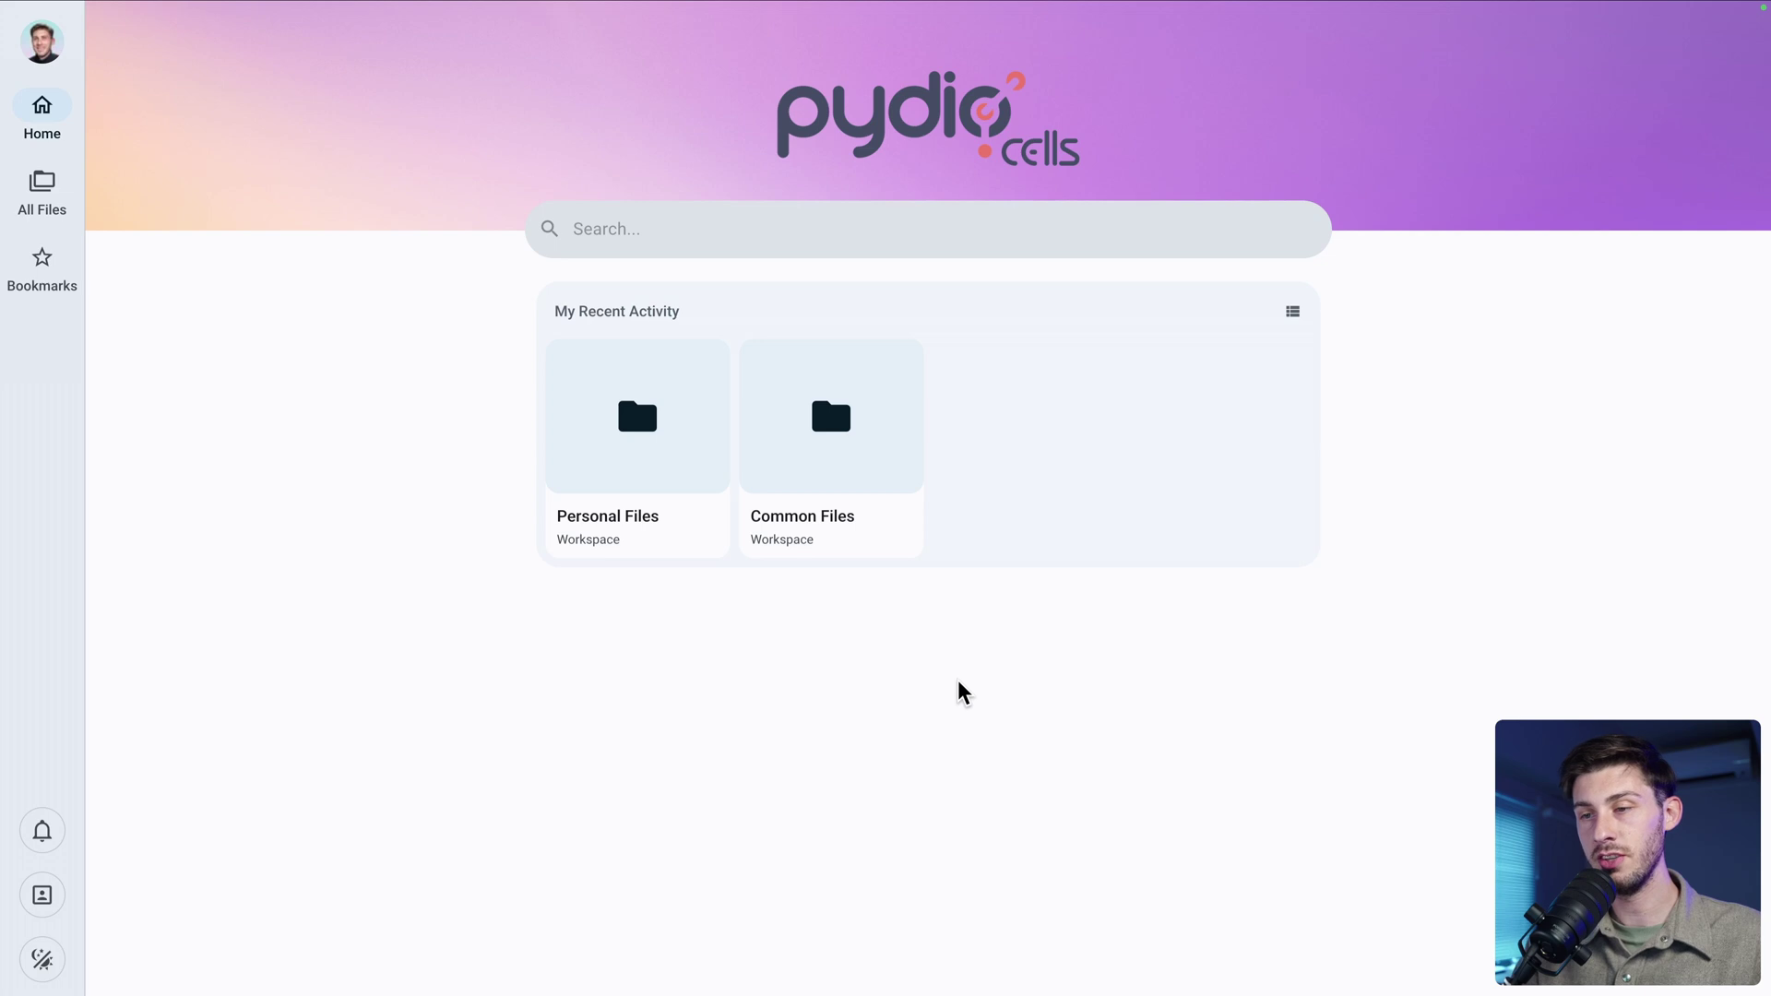
Open the Common Files workspace and go through its guided tour to the end, viewing the user menu along the way
left_click(870, 420)
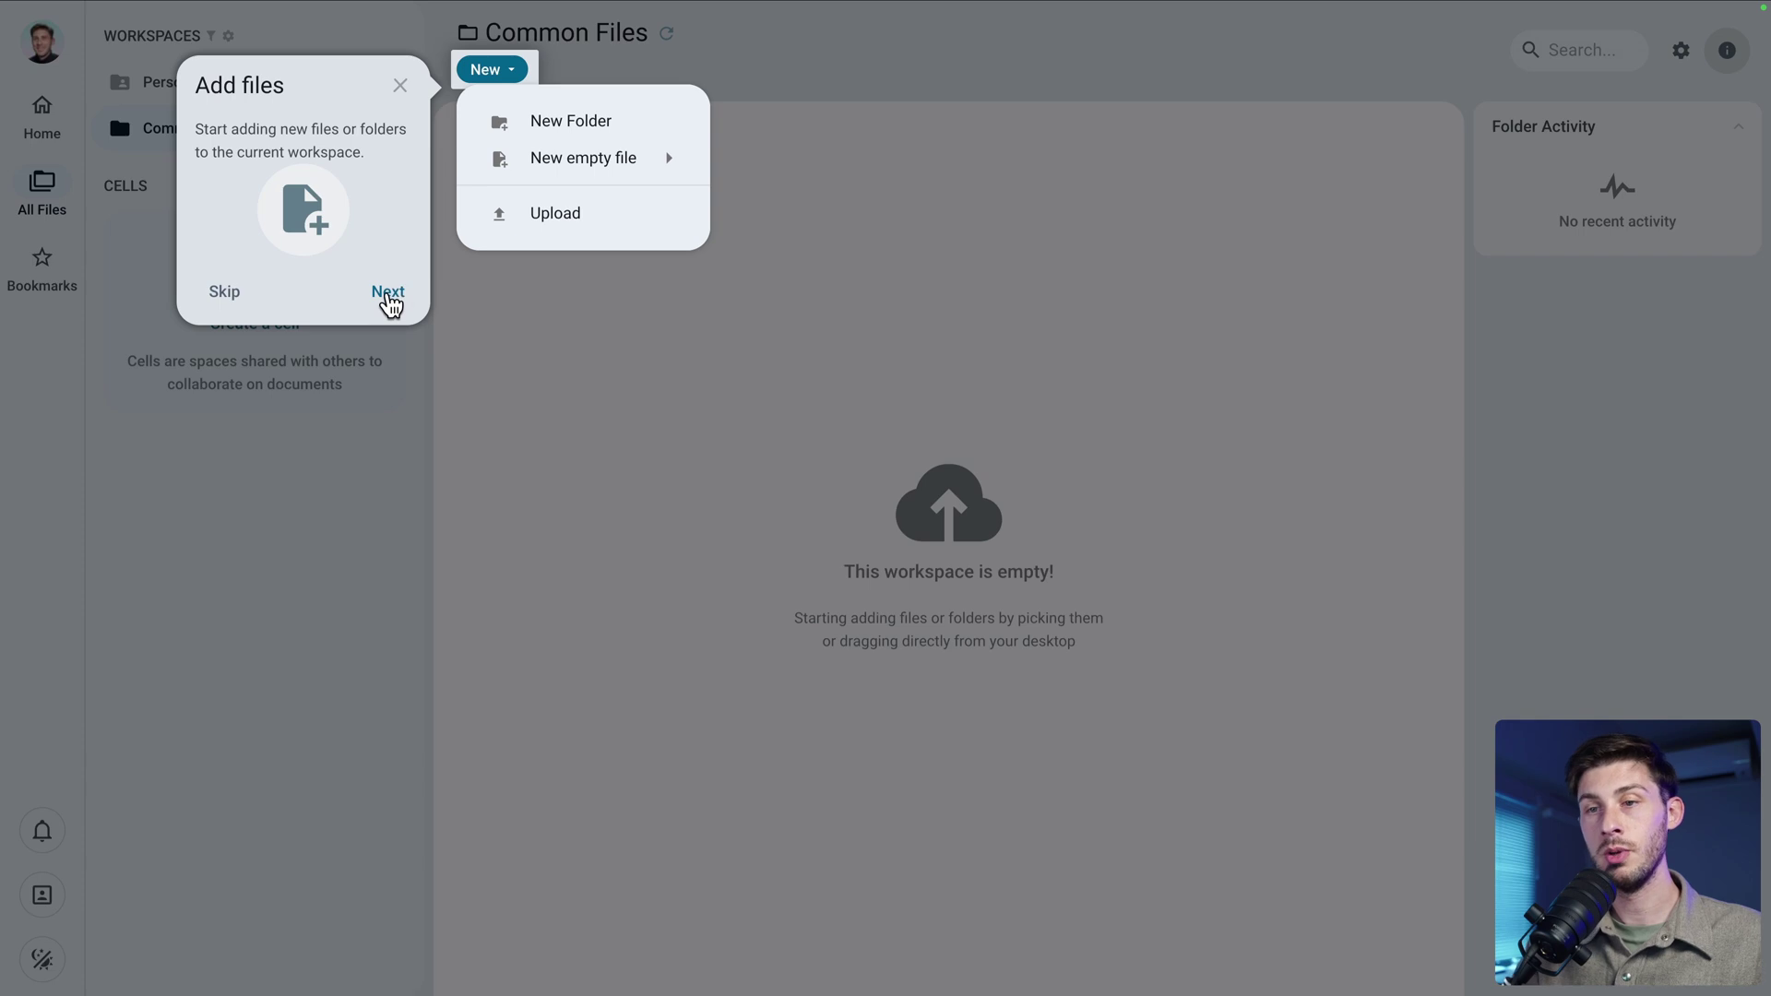
left_click(388, 295)
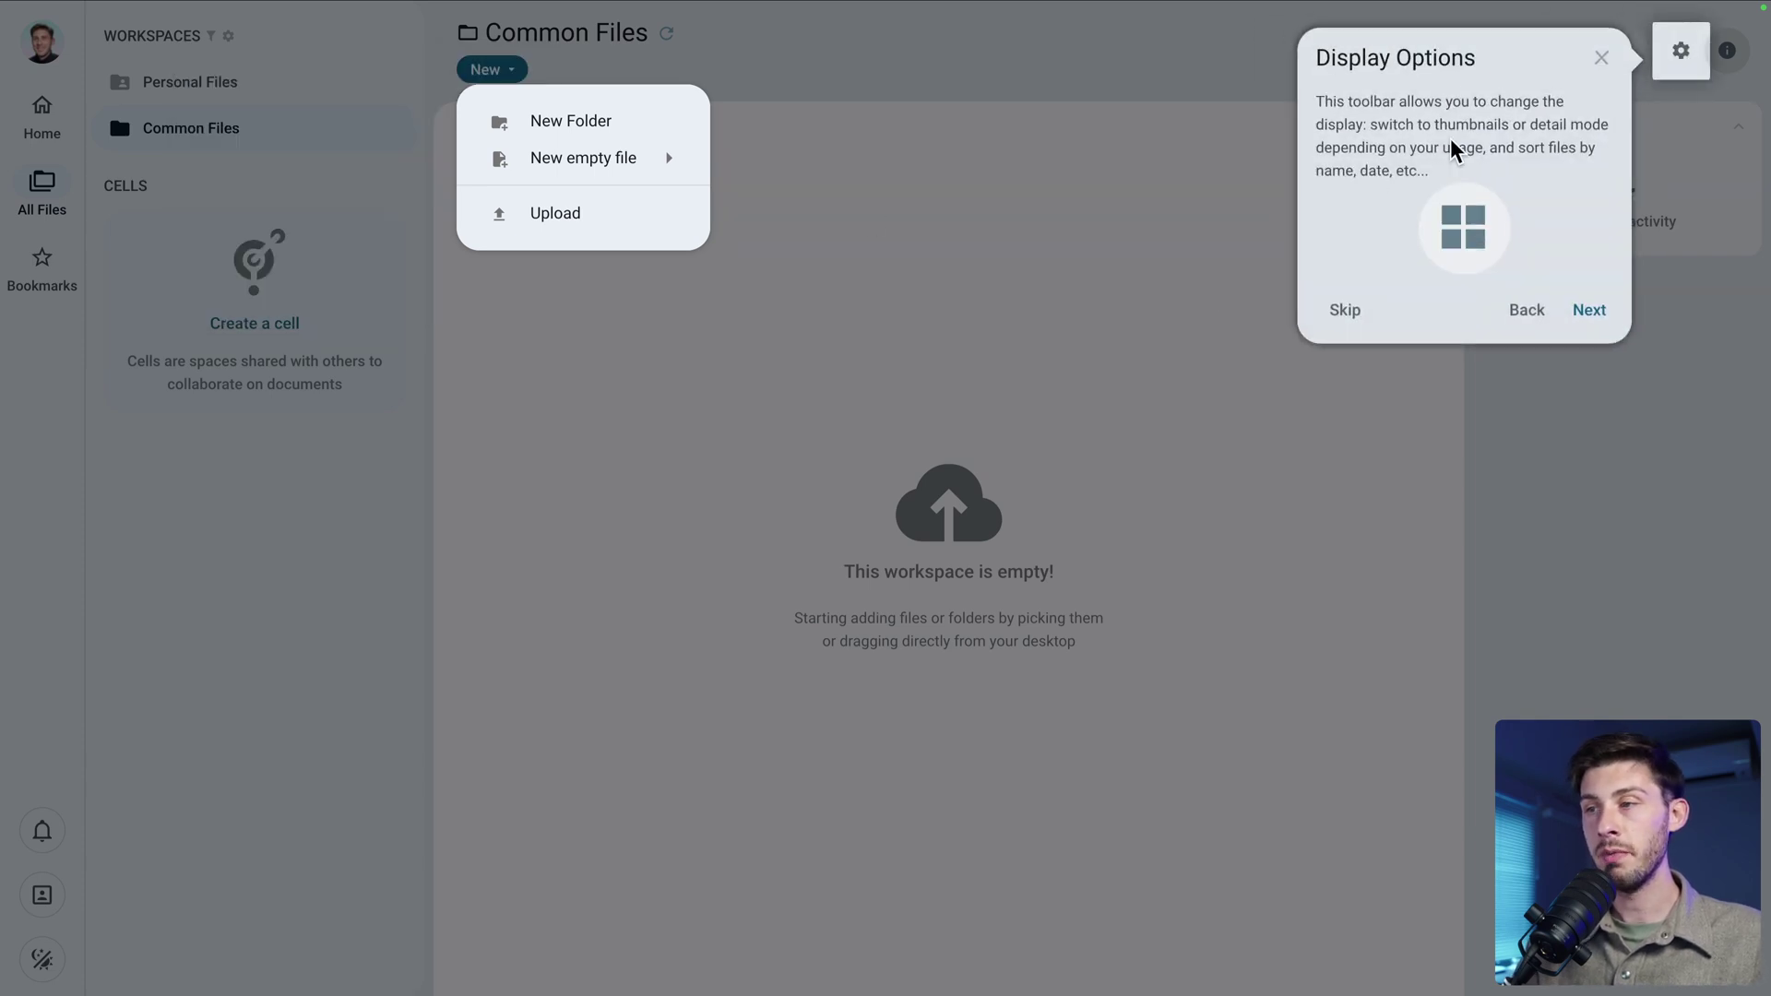
left_click(1679, 59)
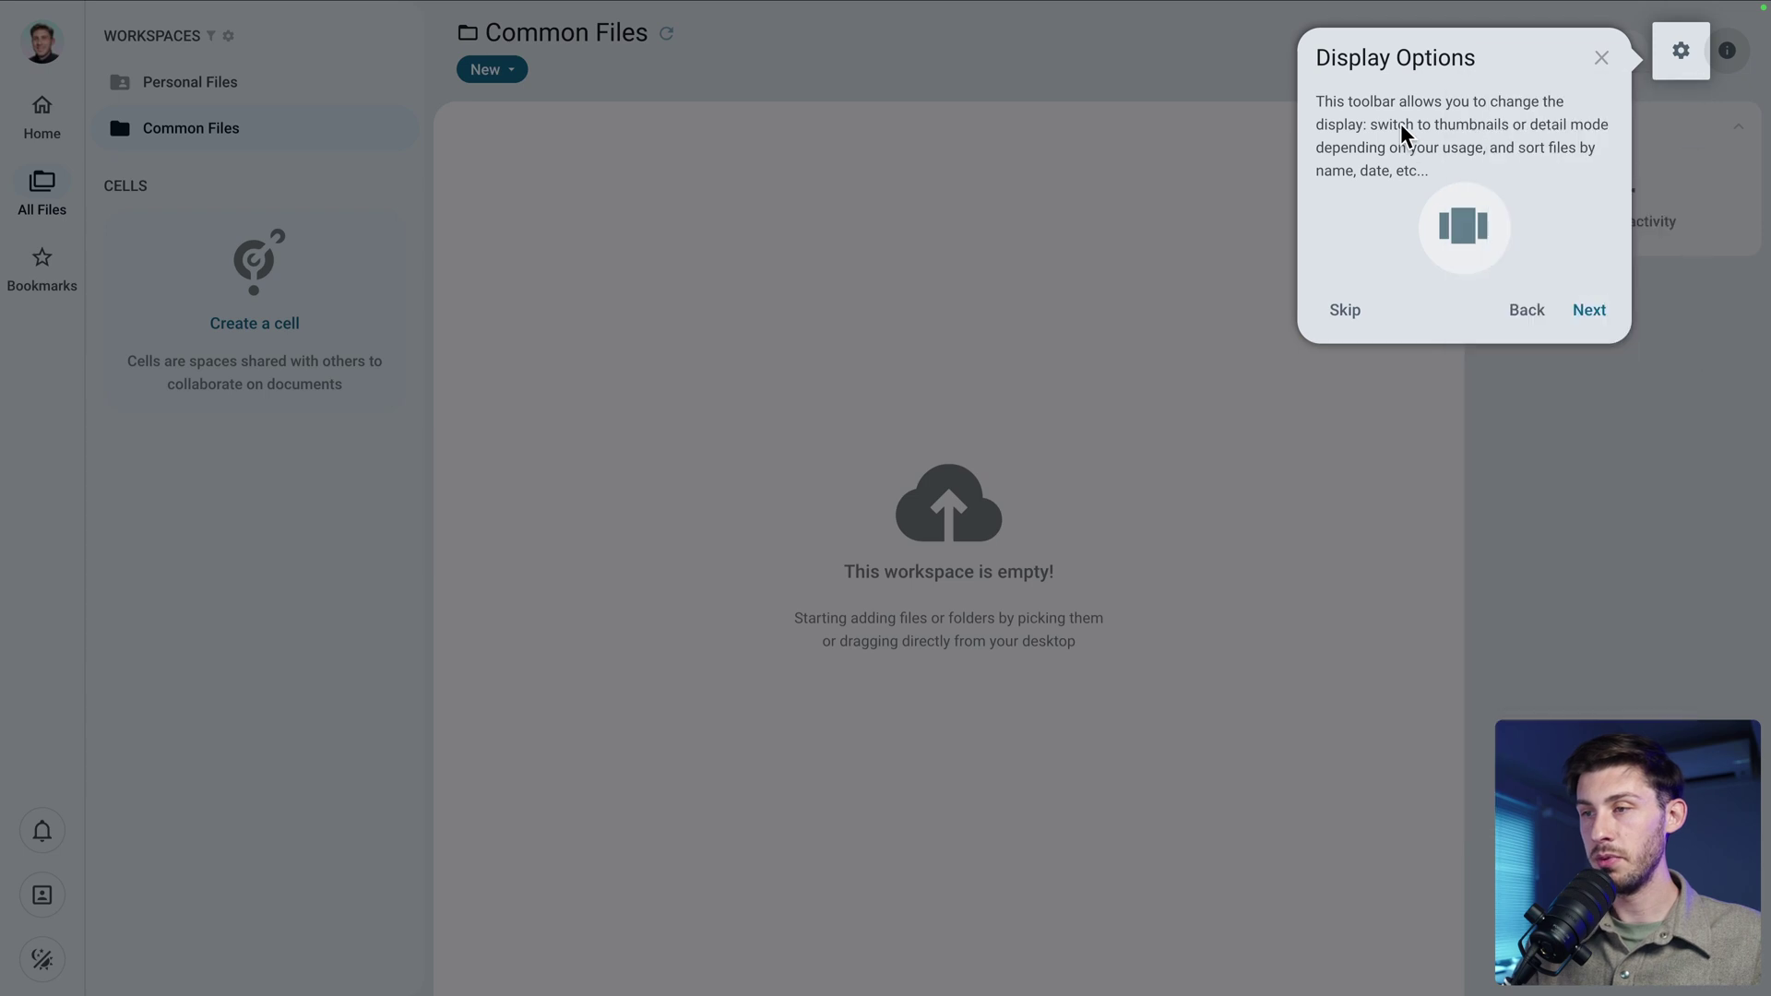
left_click(1590, 312)
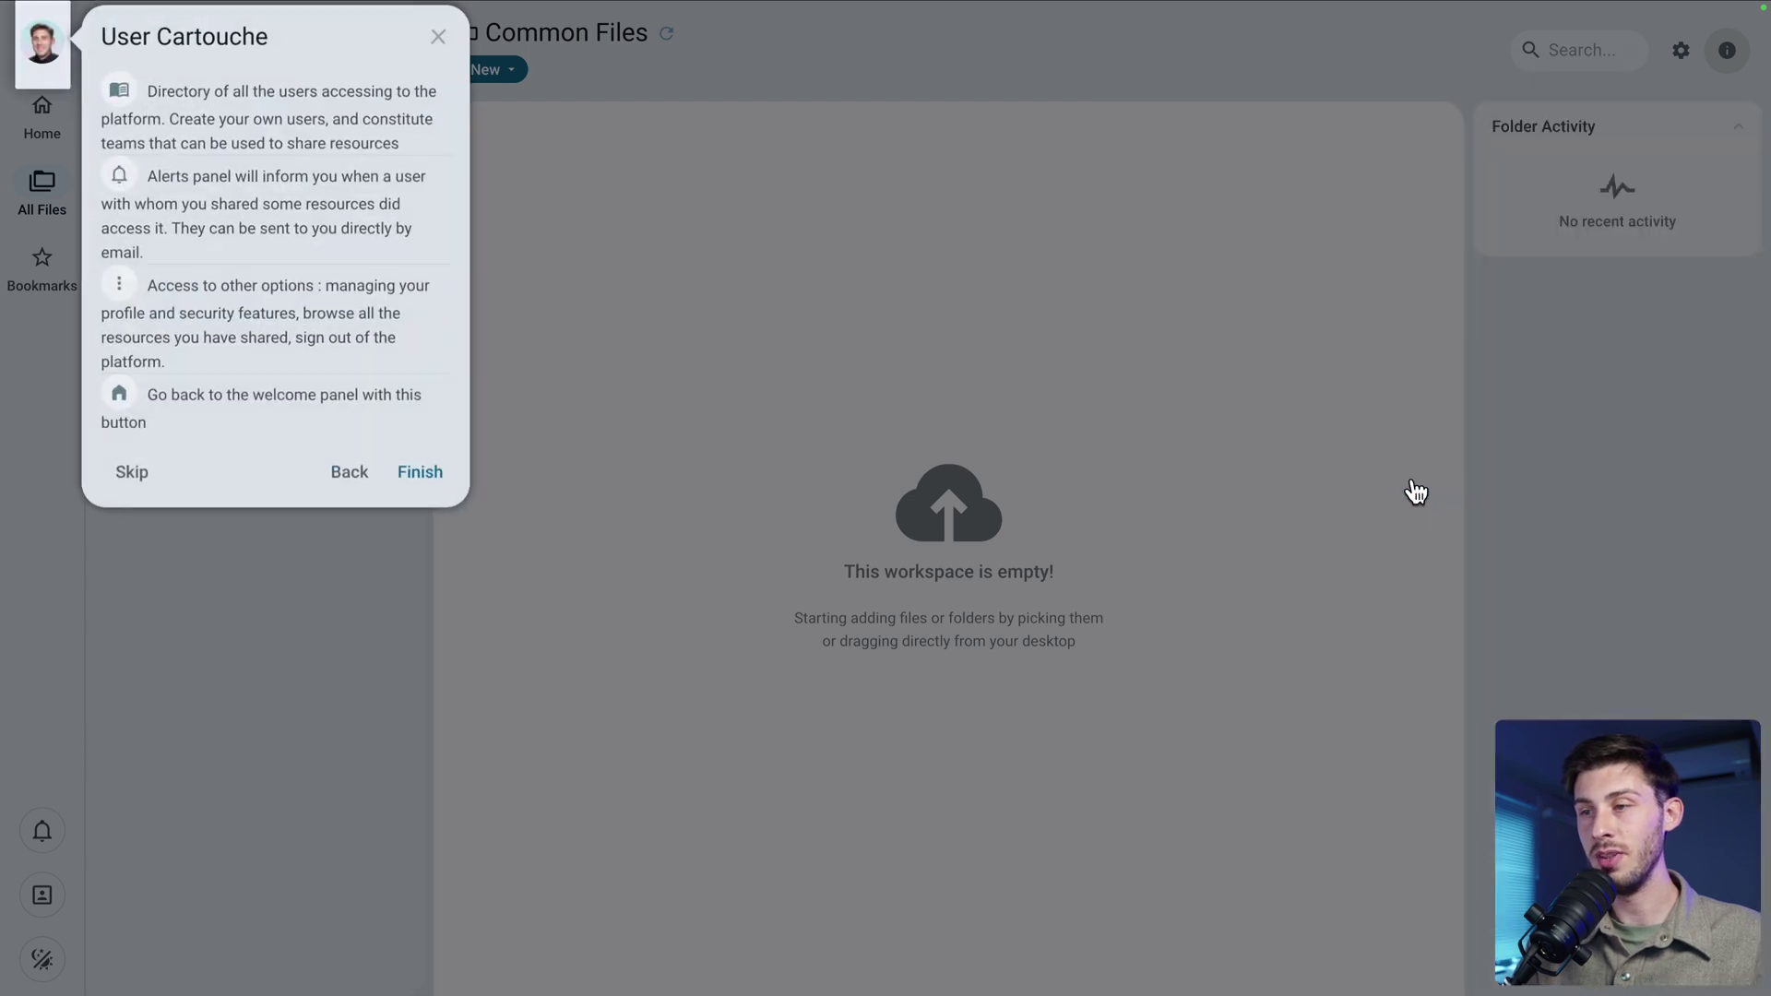
left_click(1407, 479)
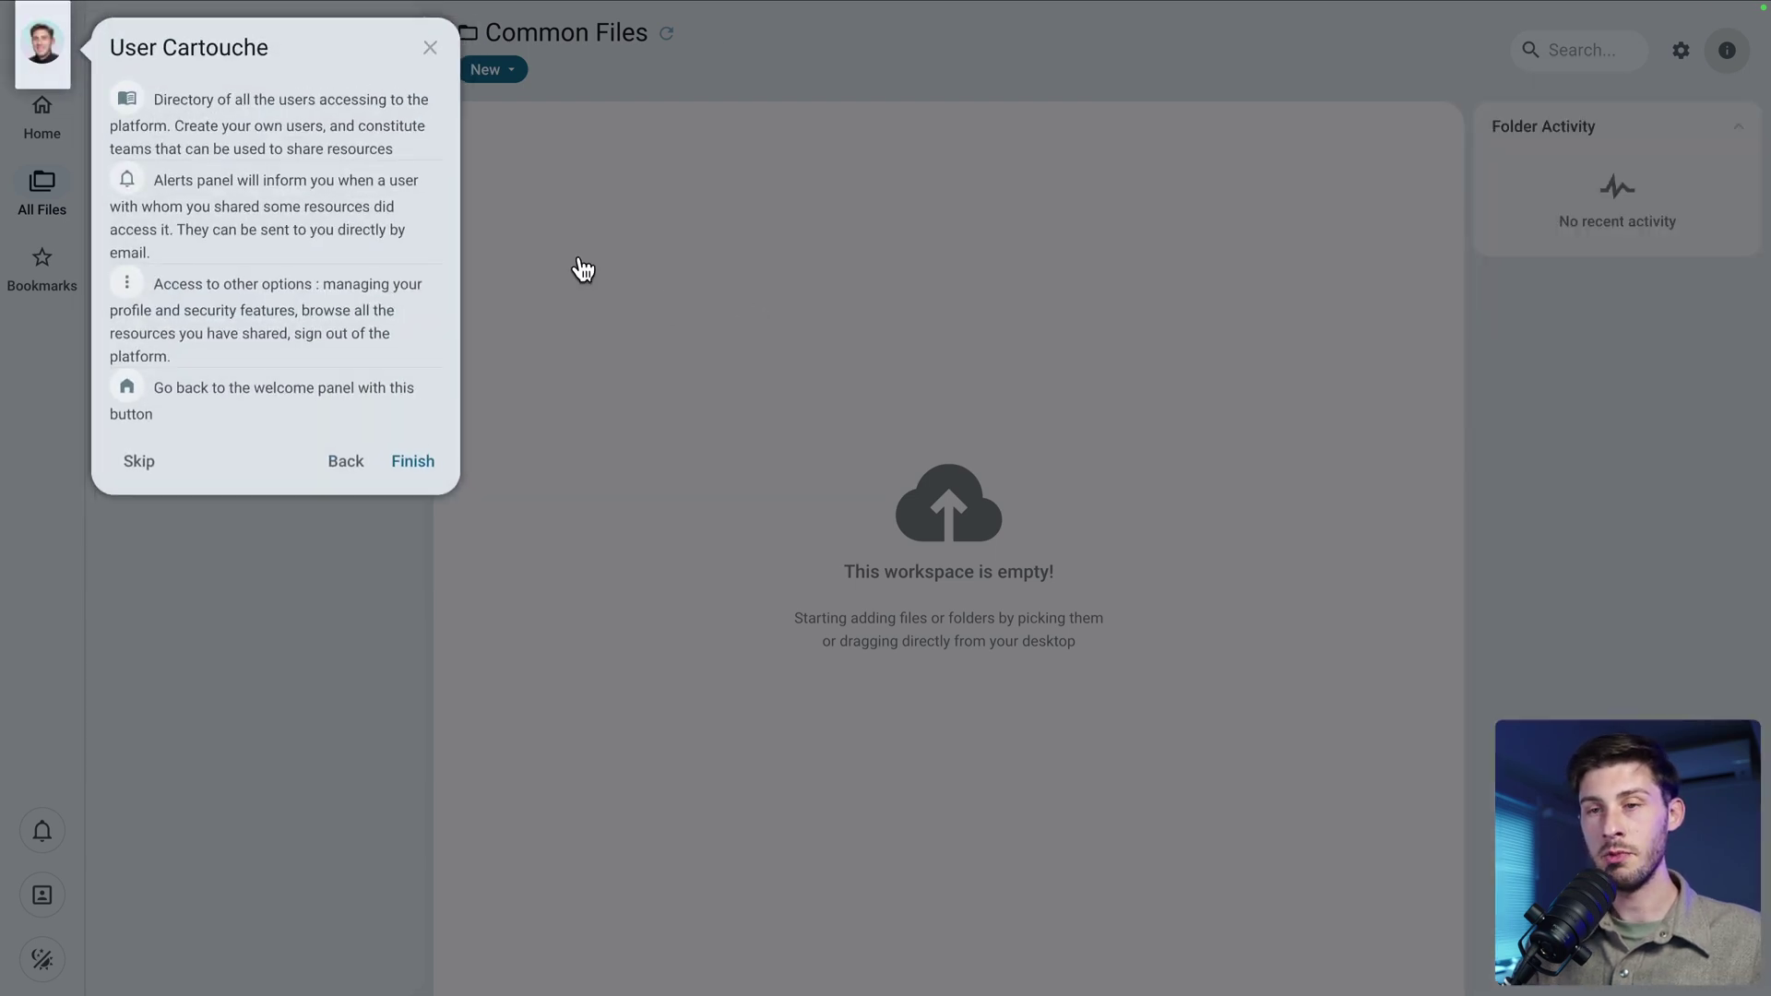
left_click(53, 54)
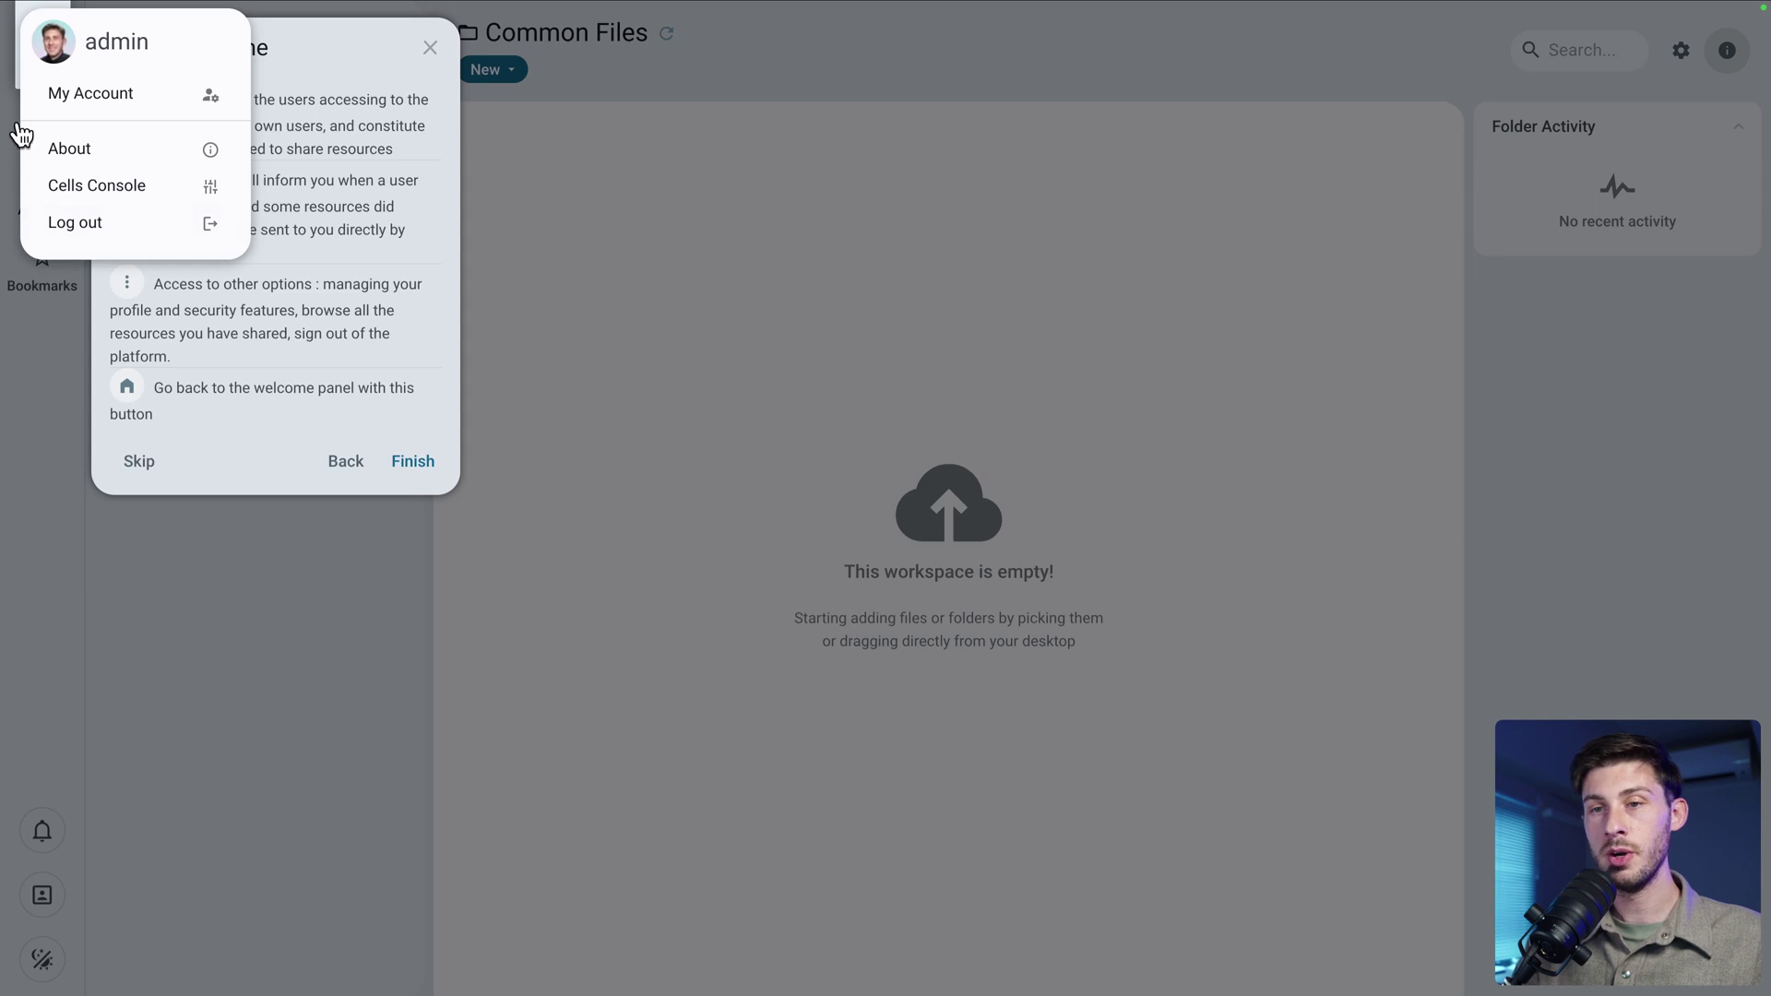
left_click(333, 291)
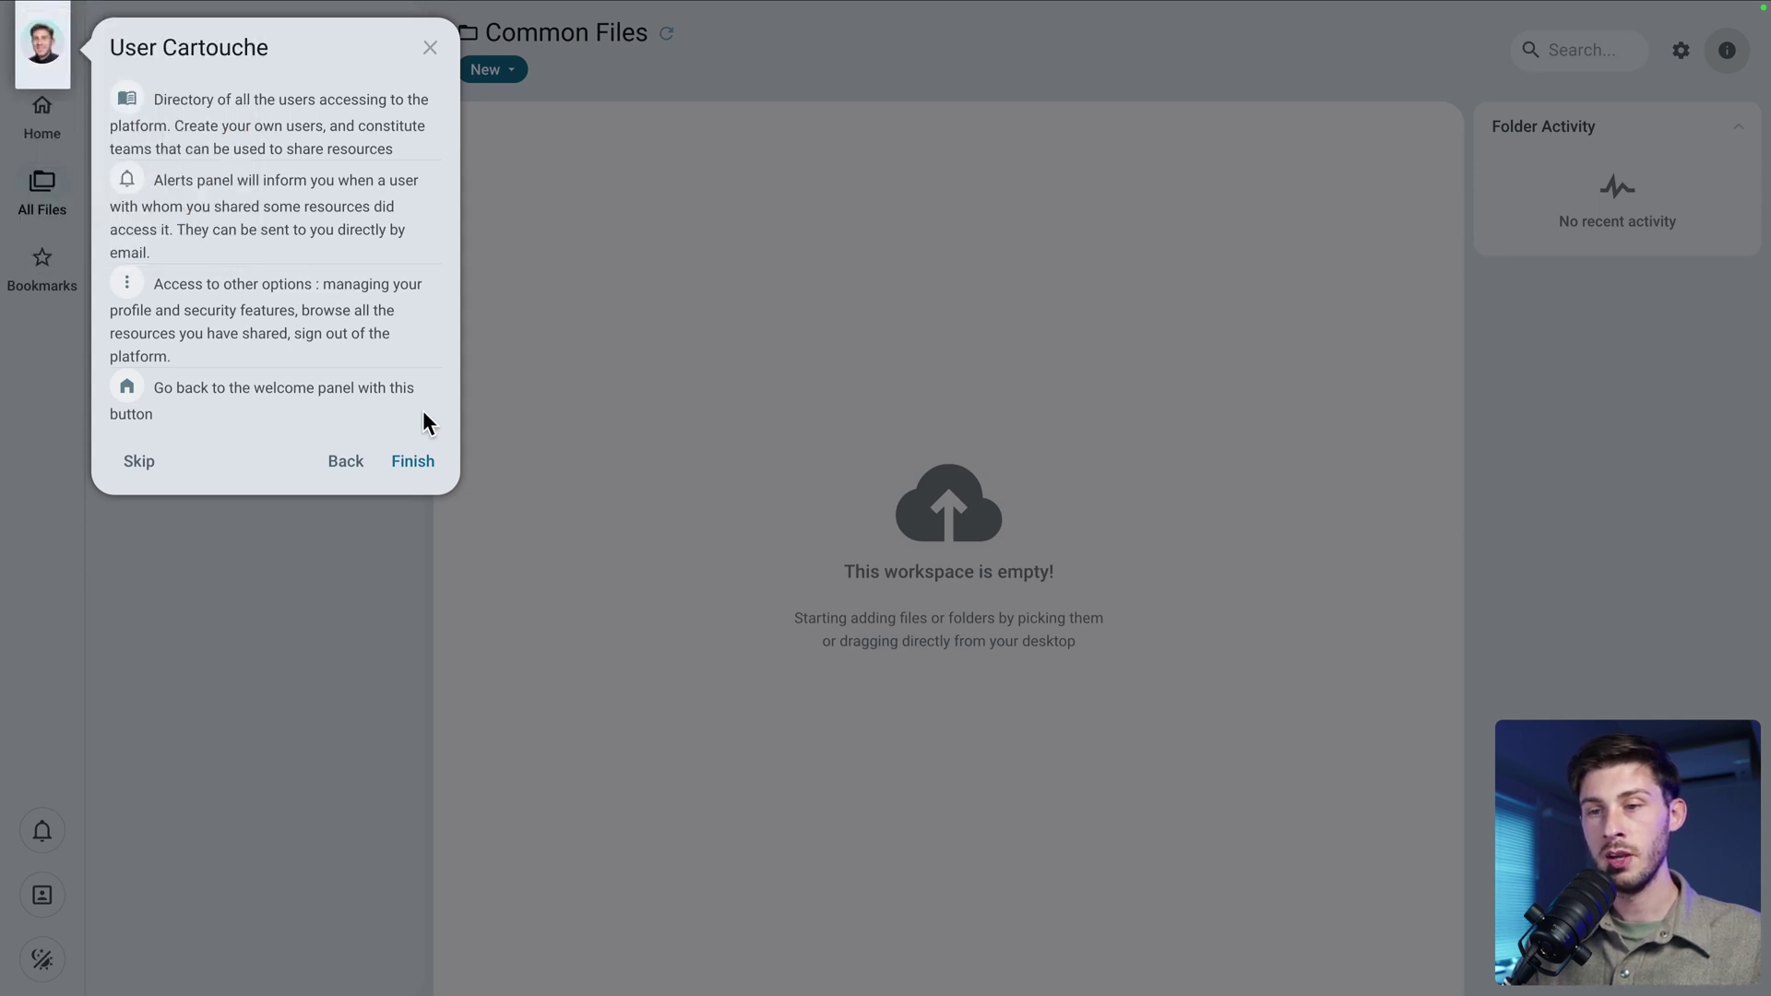
left_click(419, 462)
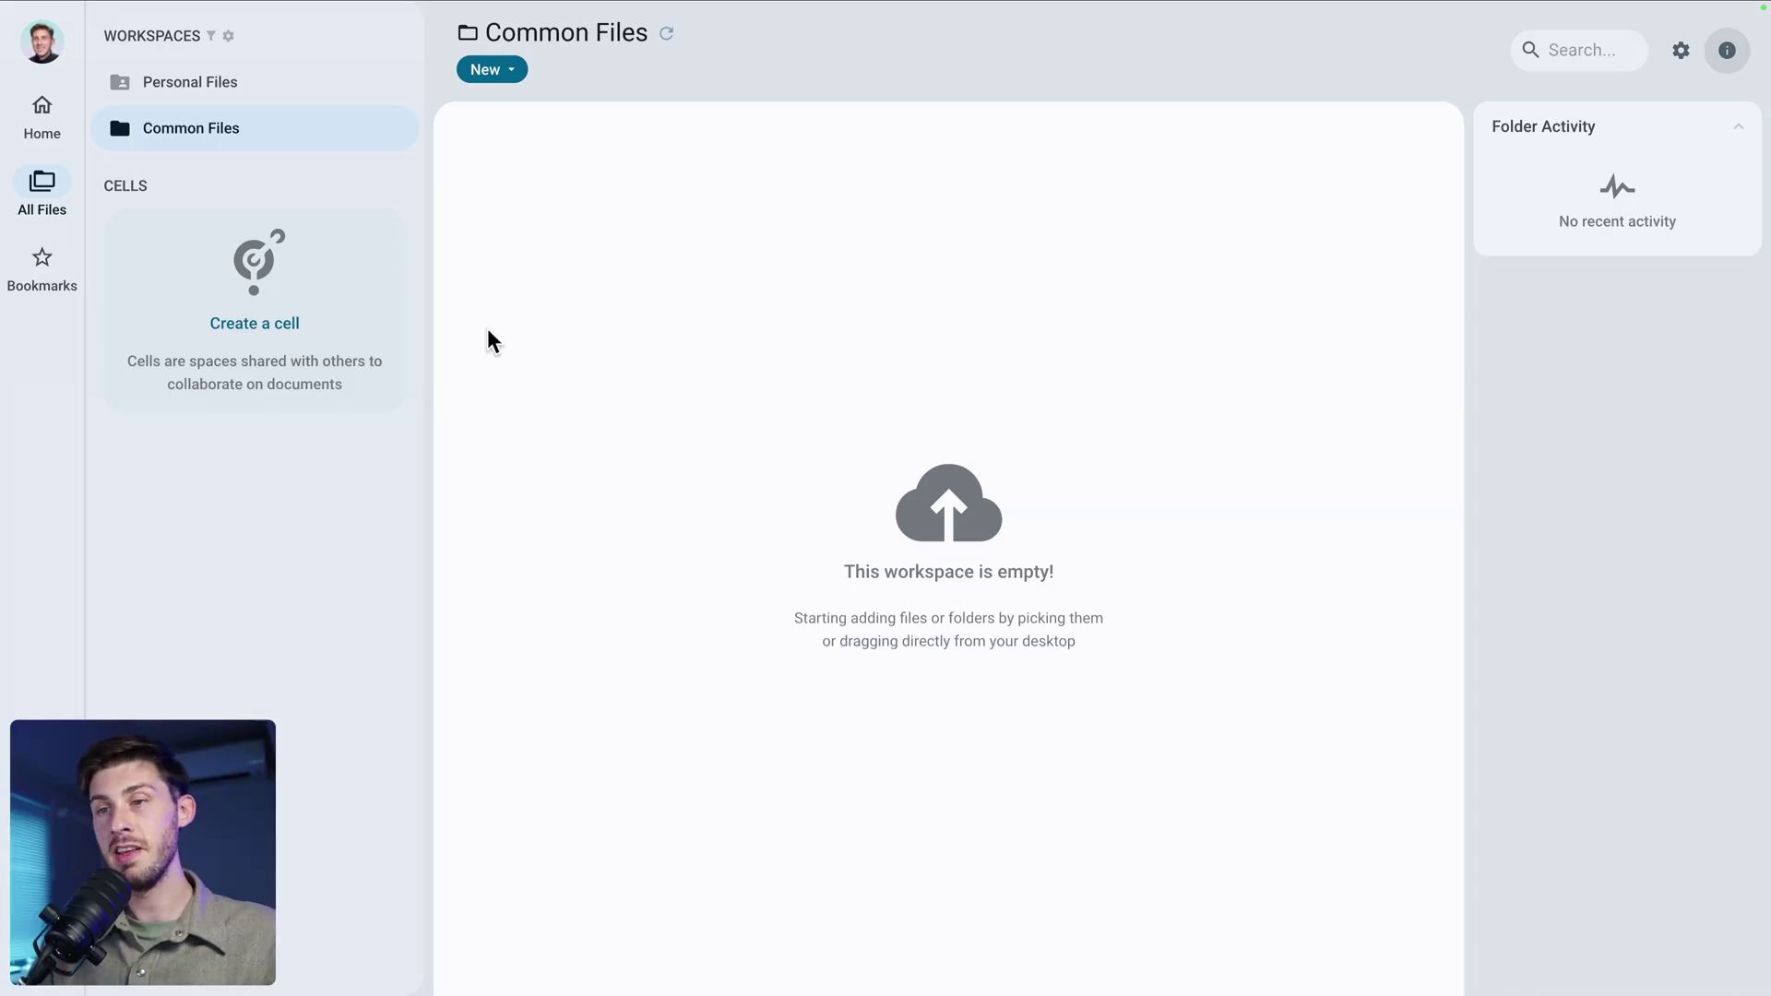
Upload the elestio_icon.png image from the computer to the Common Files workspace
left_click(520, 71)
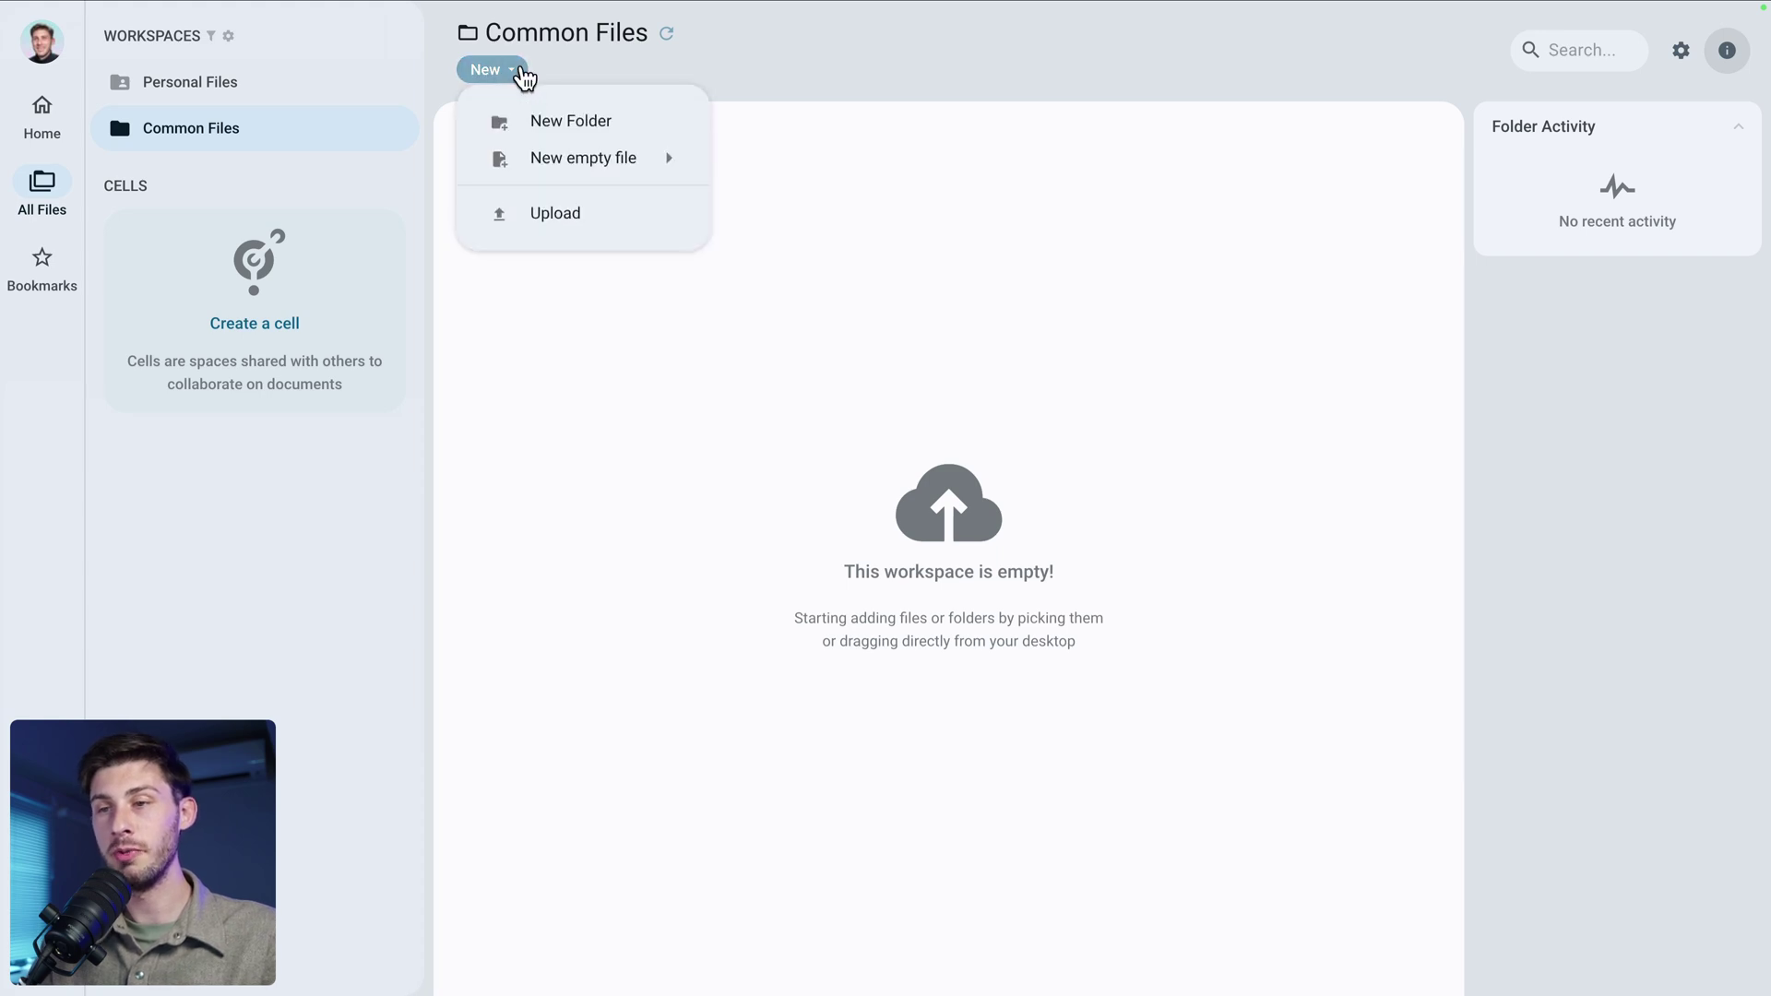
left_click(539, 223)
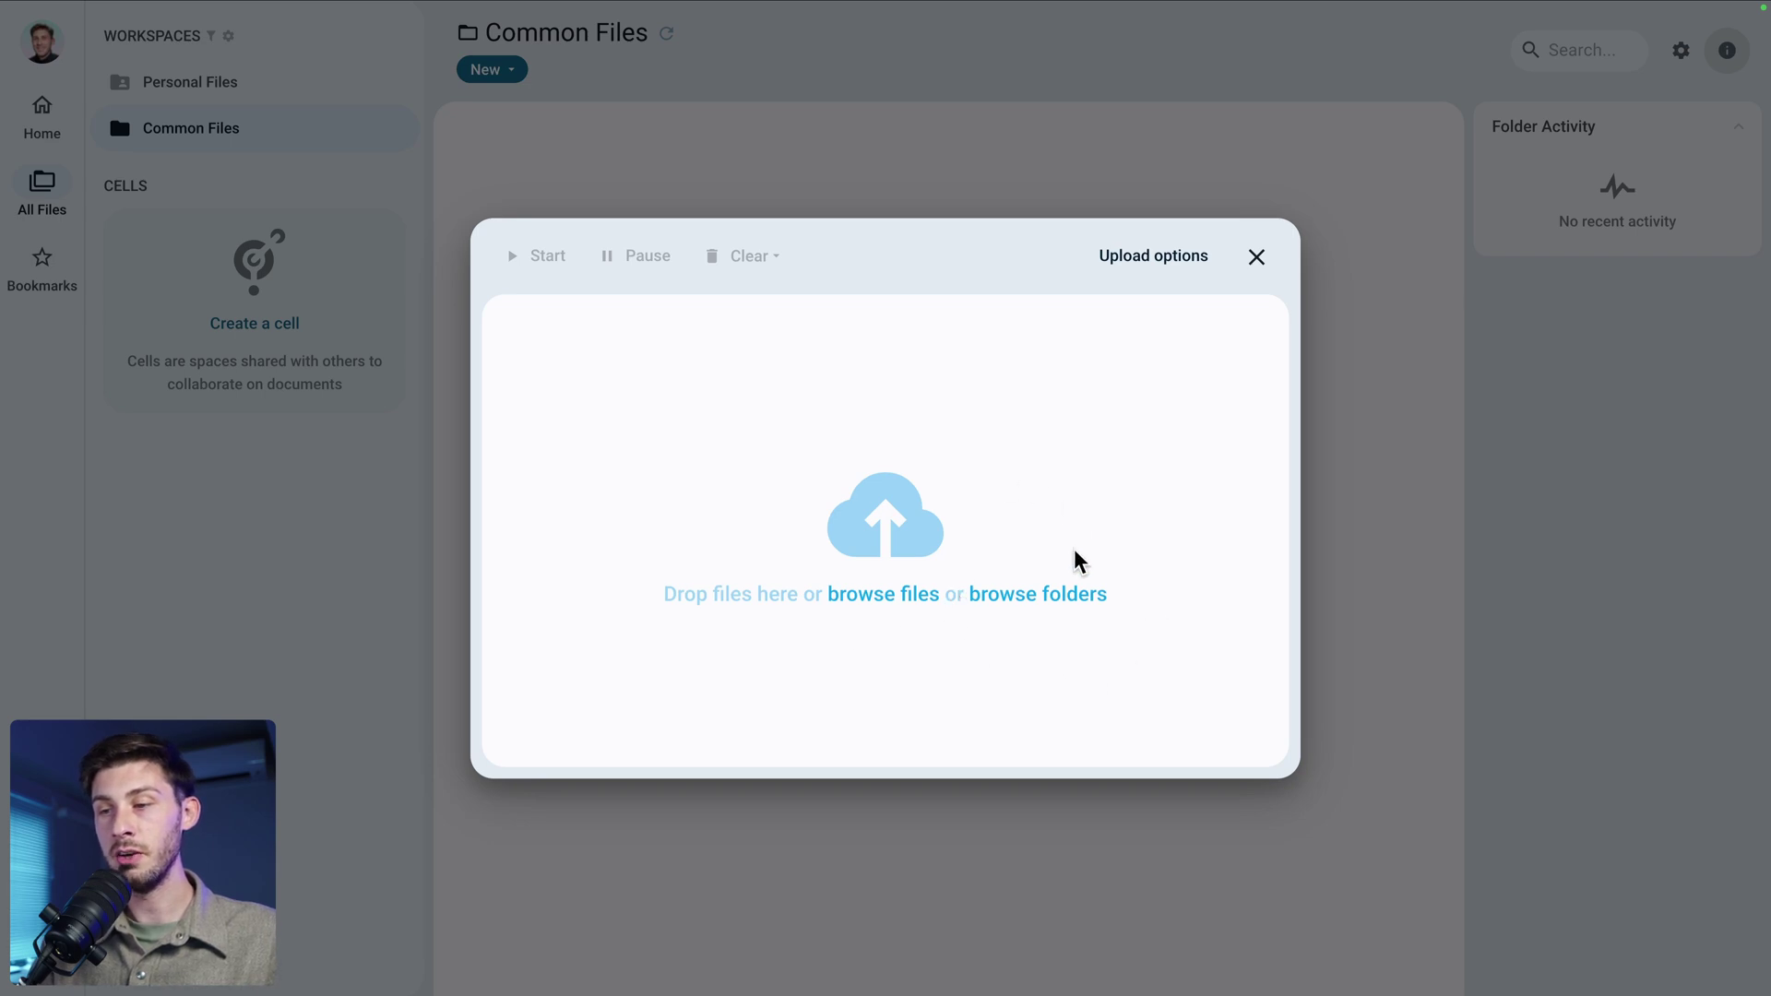
left_click(884, 597)
left_click(1210, 771)
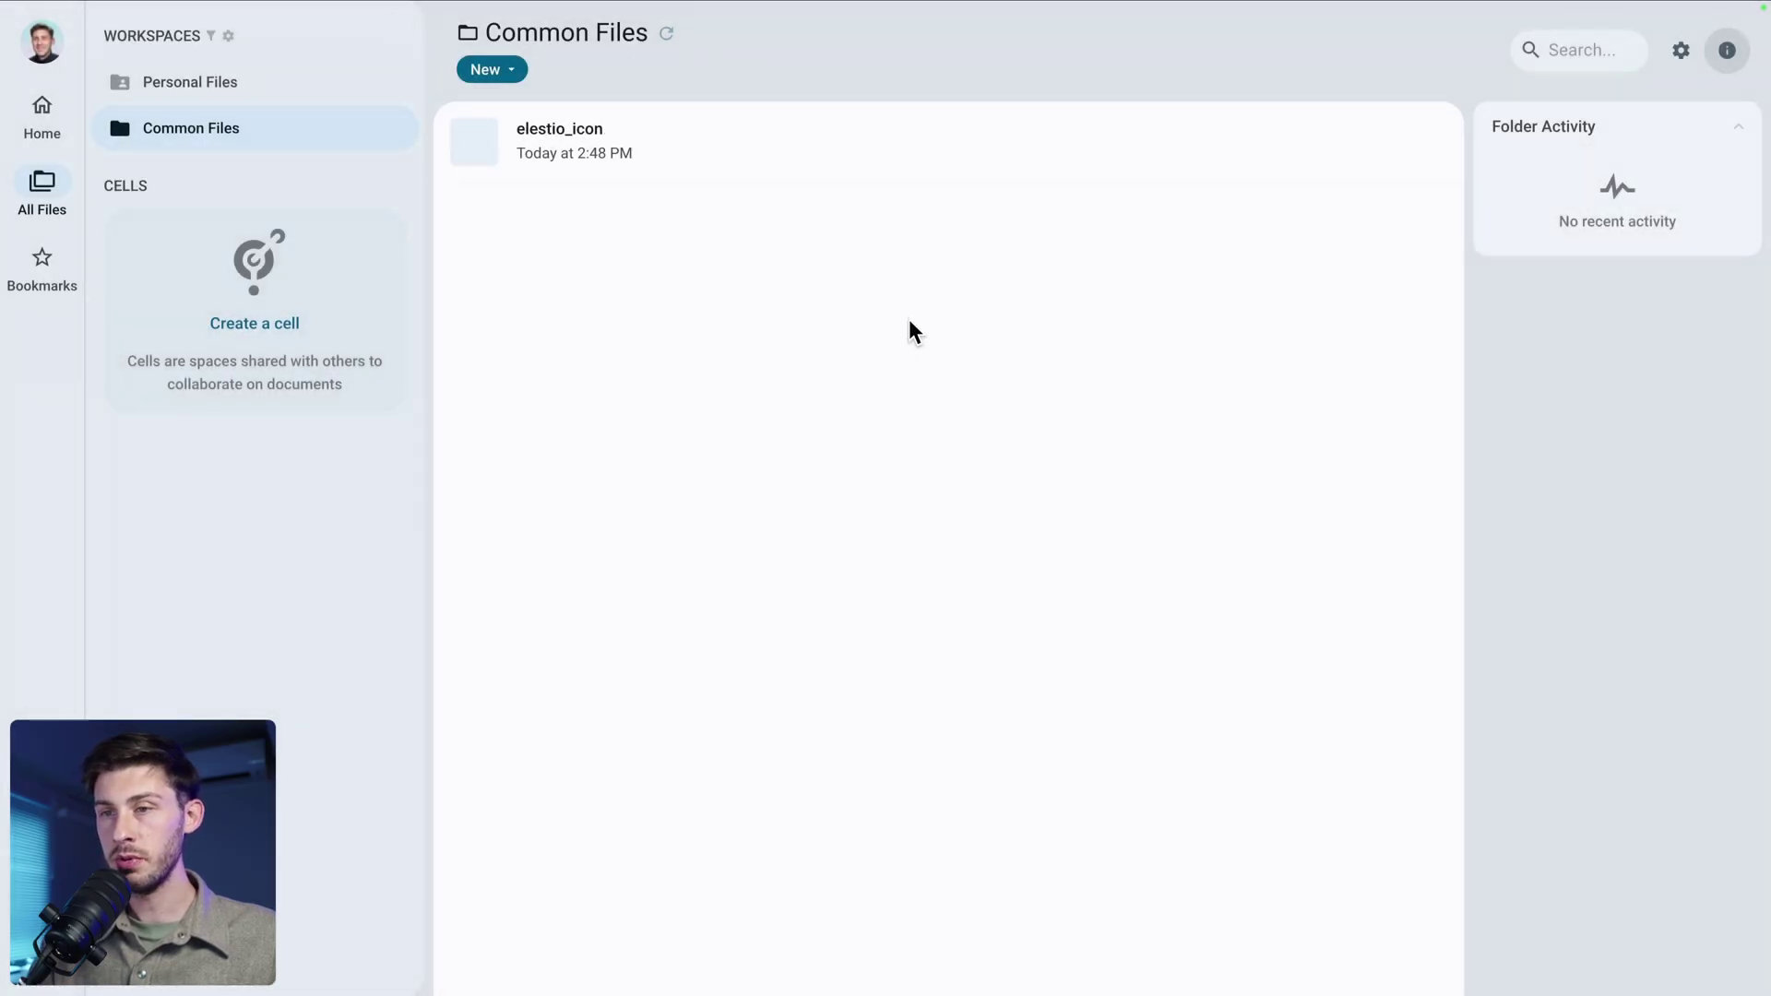
Select the uploaded elestio_icon.png and examine its file information
left_click(1177, 153)
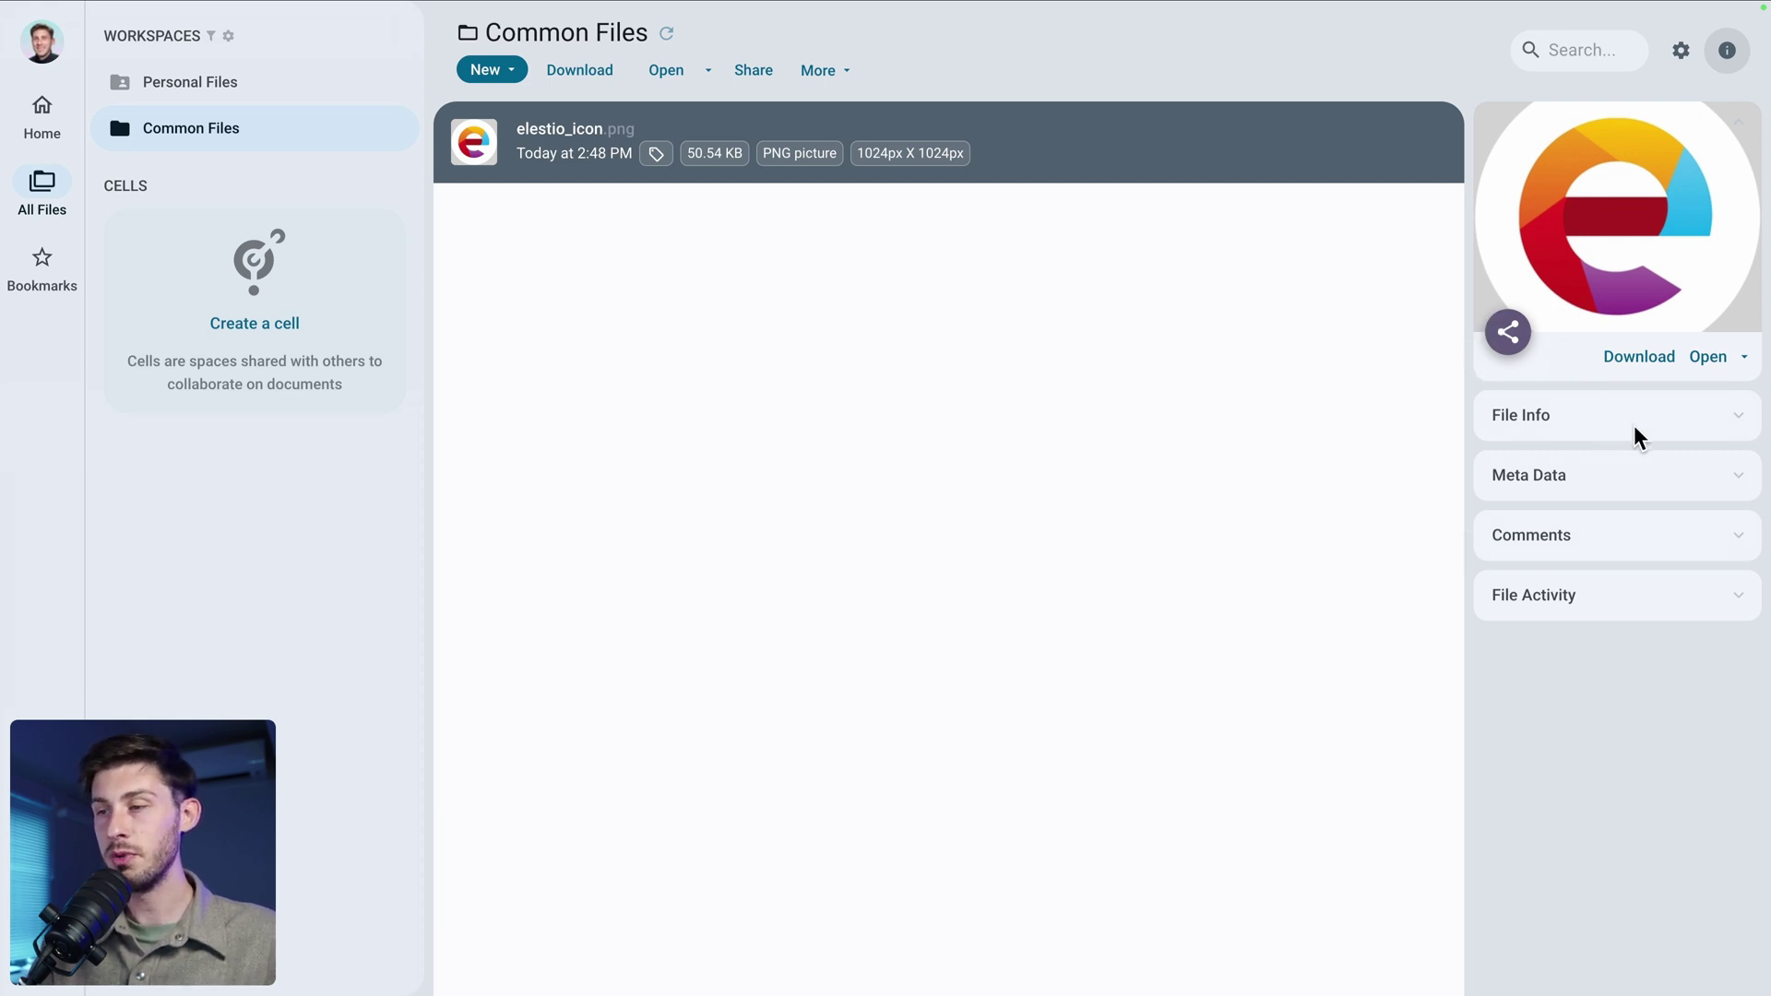
left_click(1732, 423)
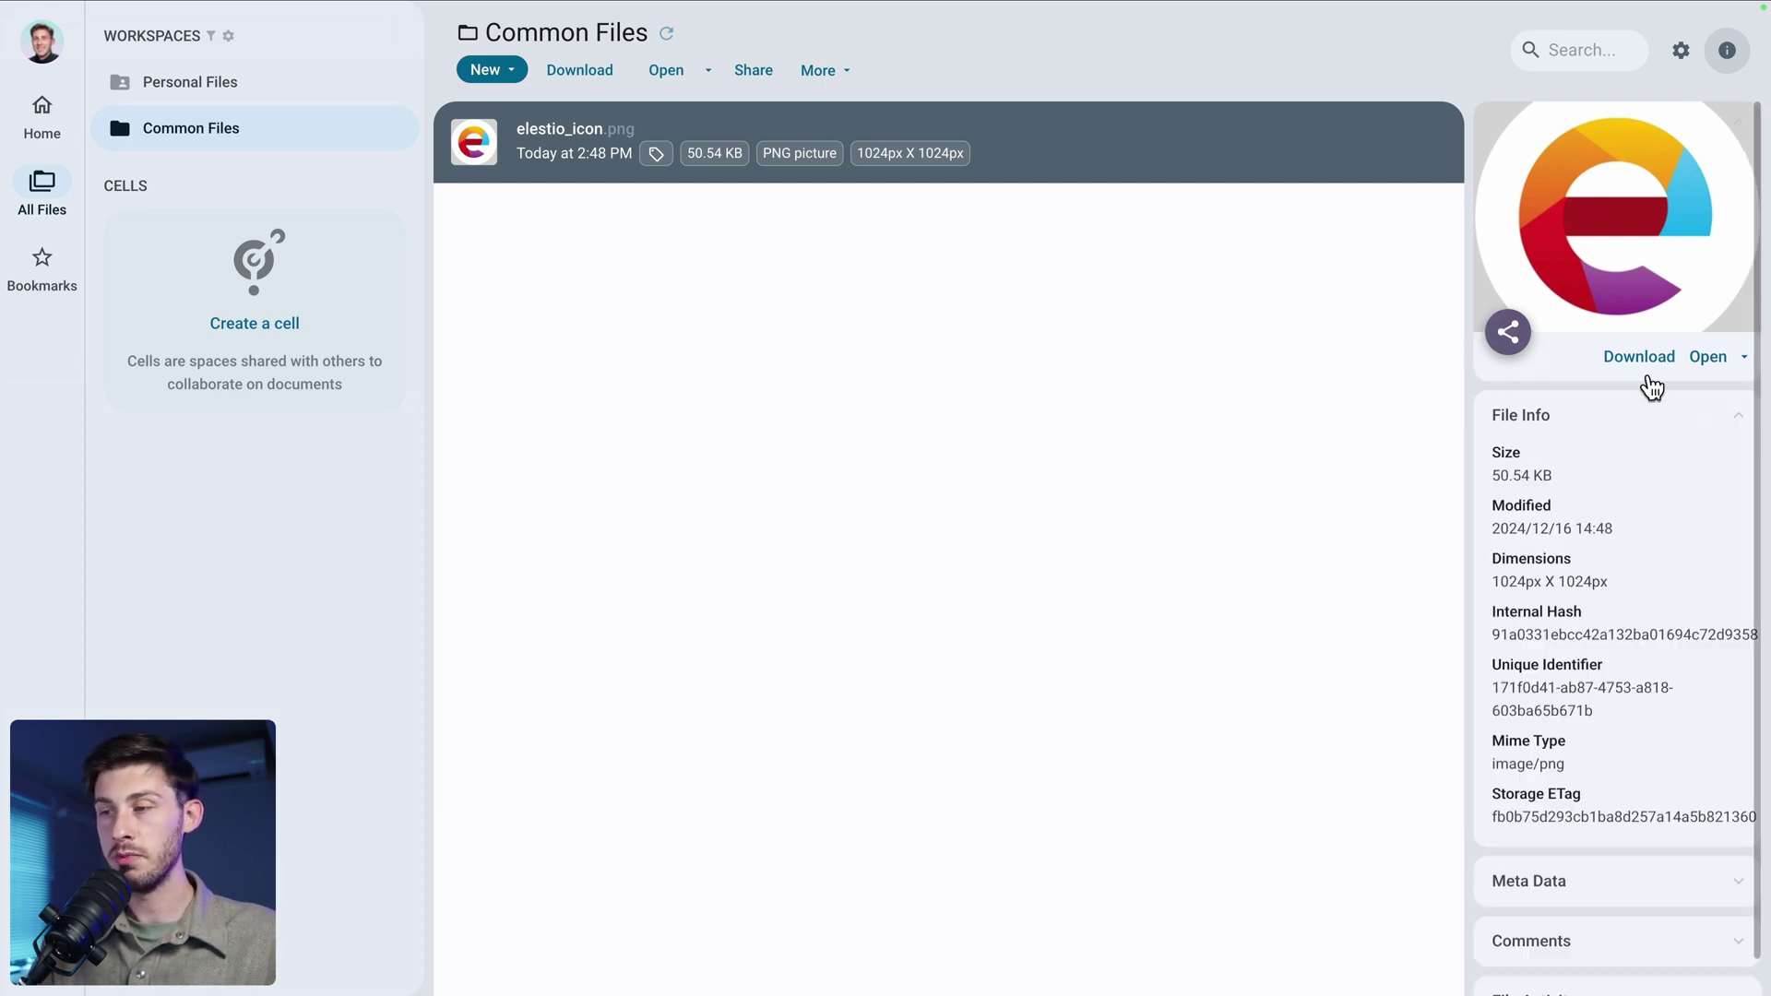
left_click(1734, 423)
Add the tag "media" to the metadata of elestio_icon.png
left_click(1731, 478)
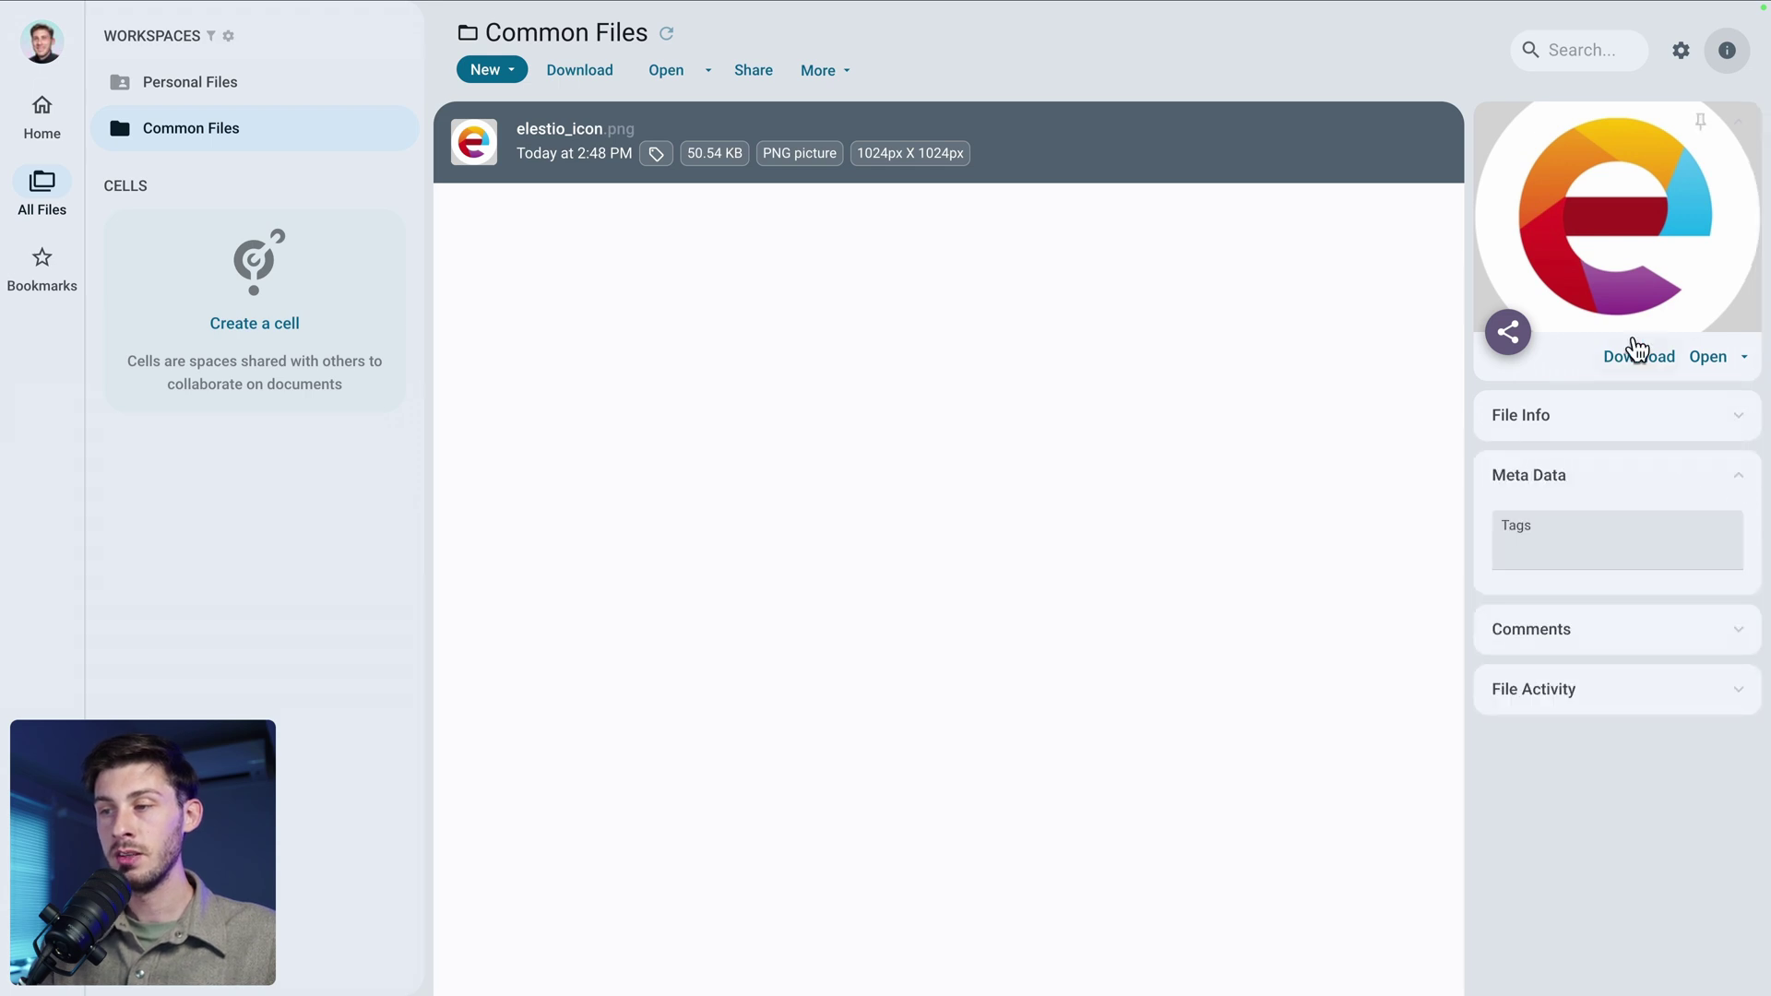
left_click(1609, 551)
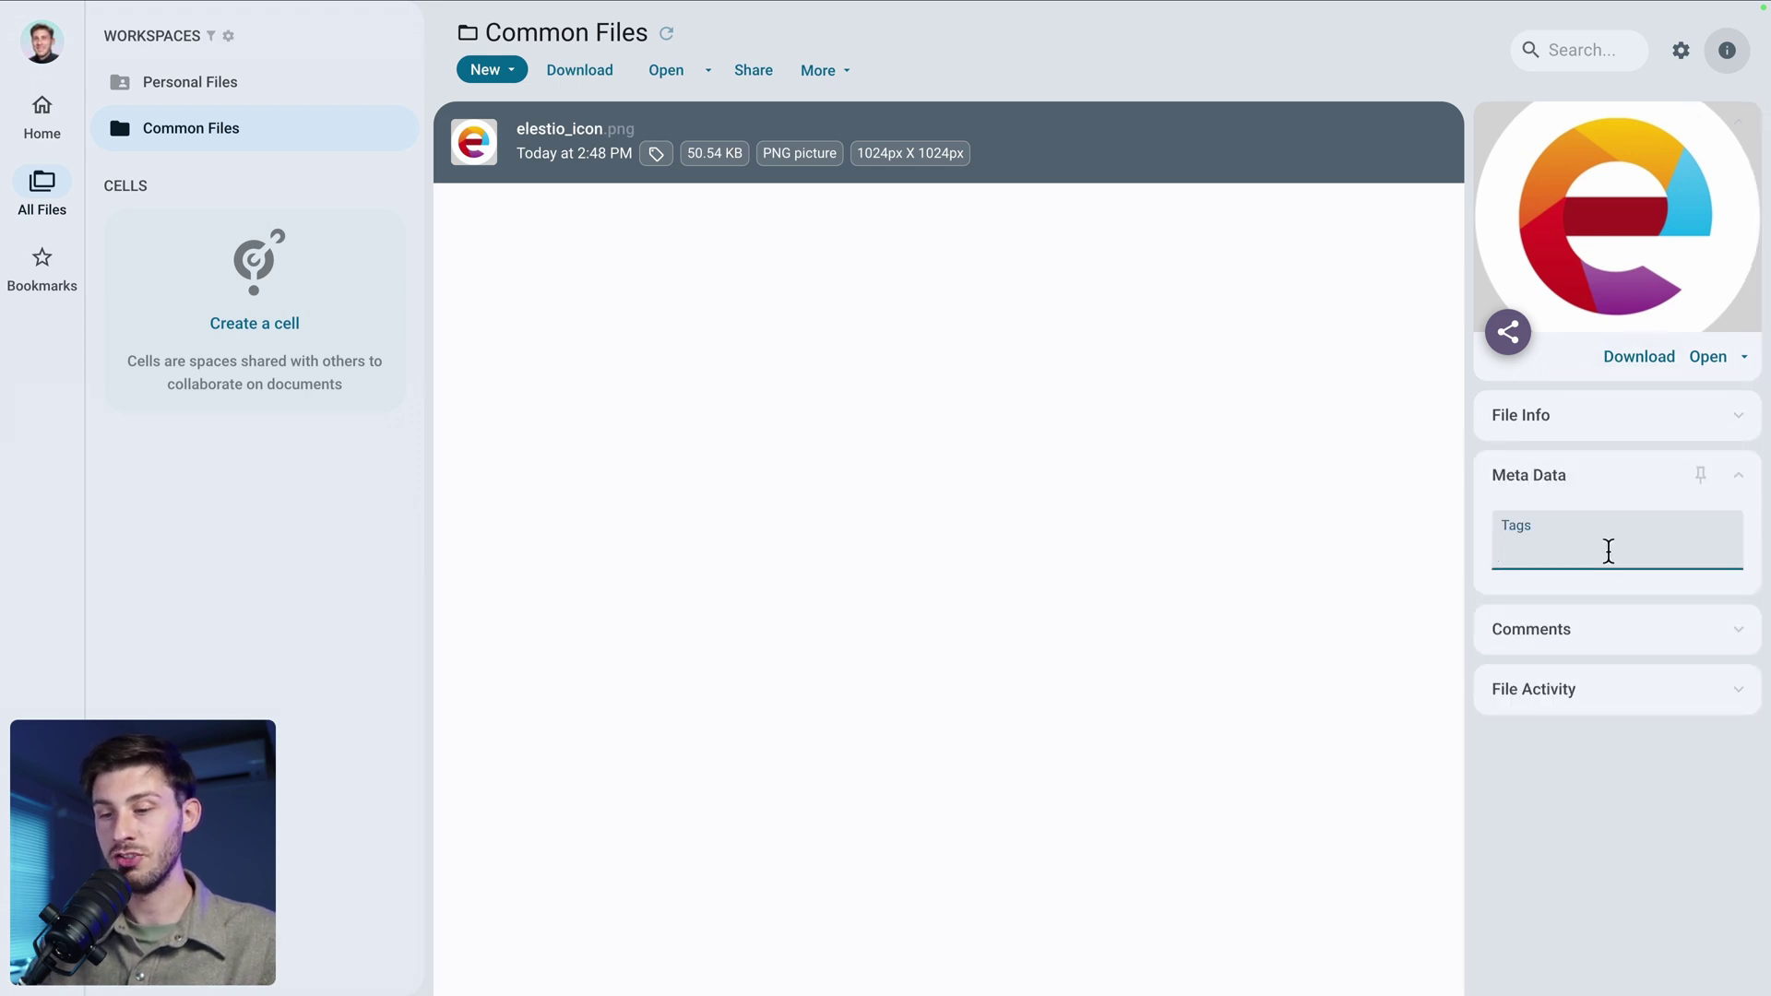
type("medi")
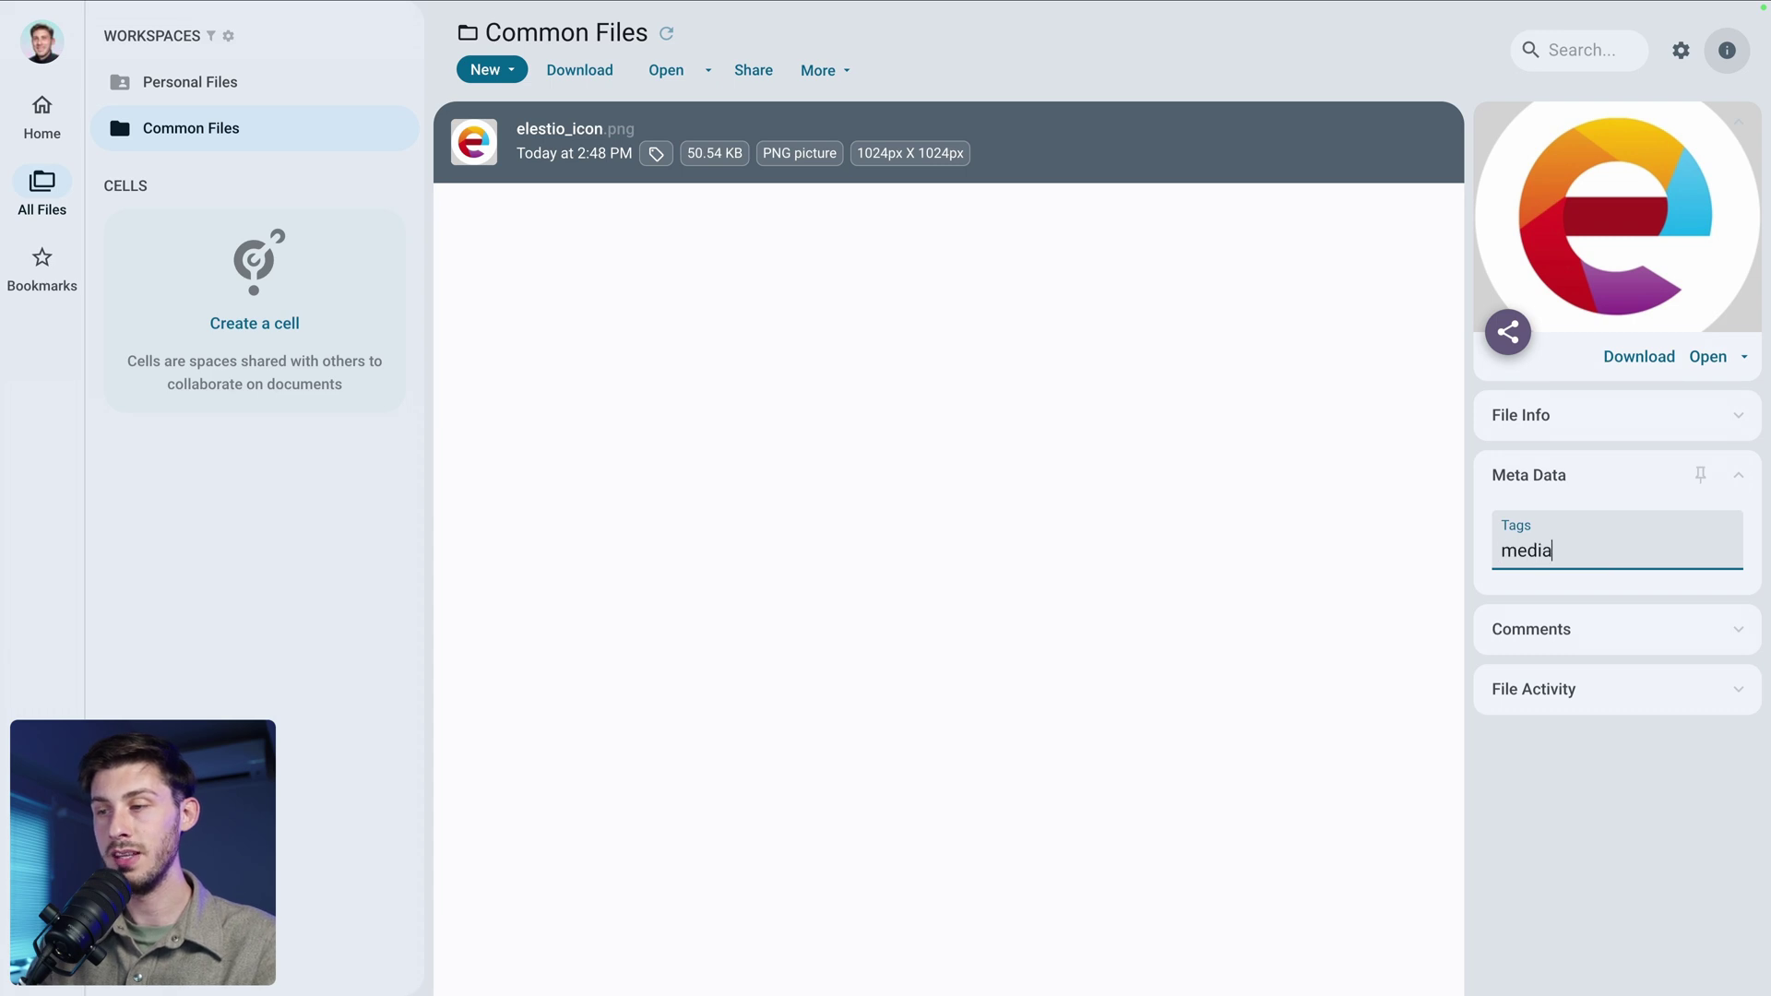
type("a")
key("Return")
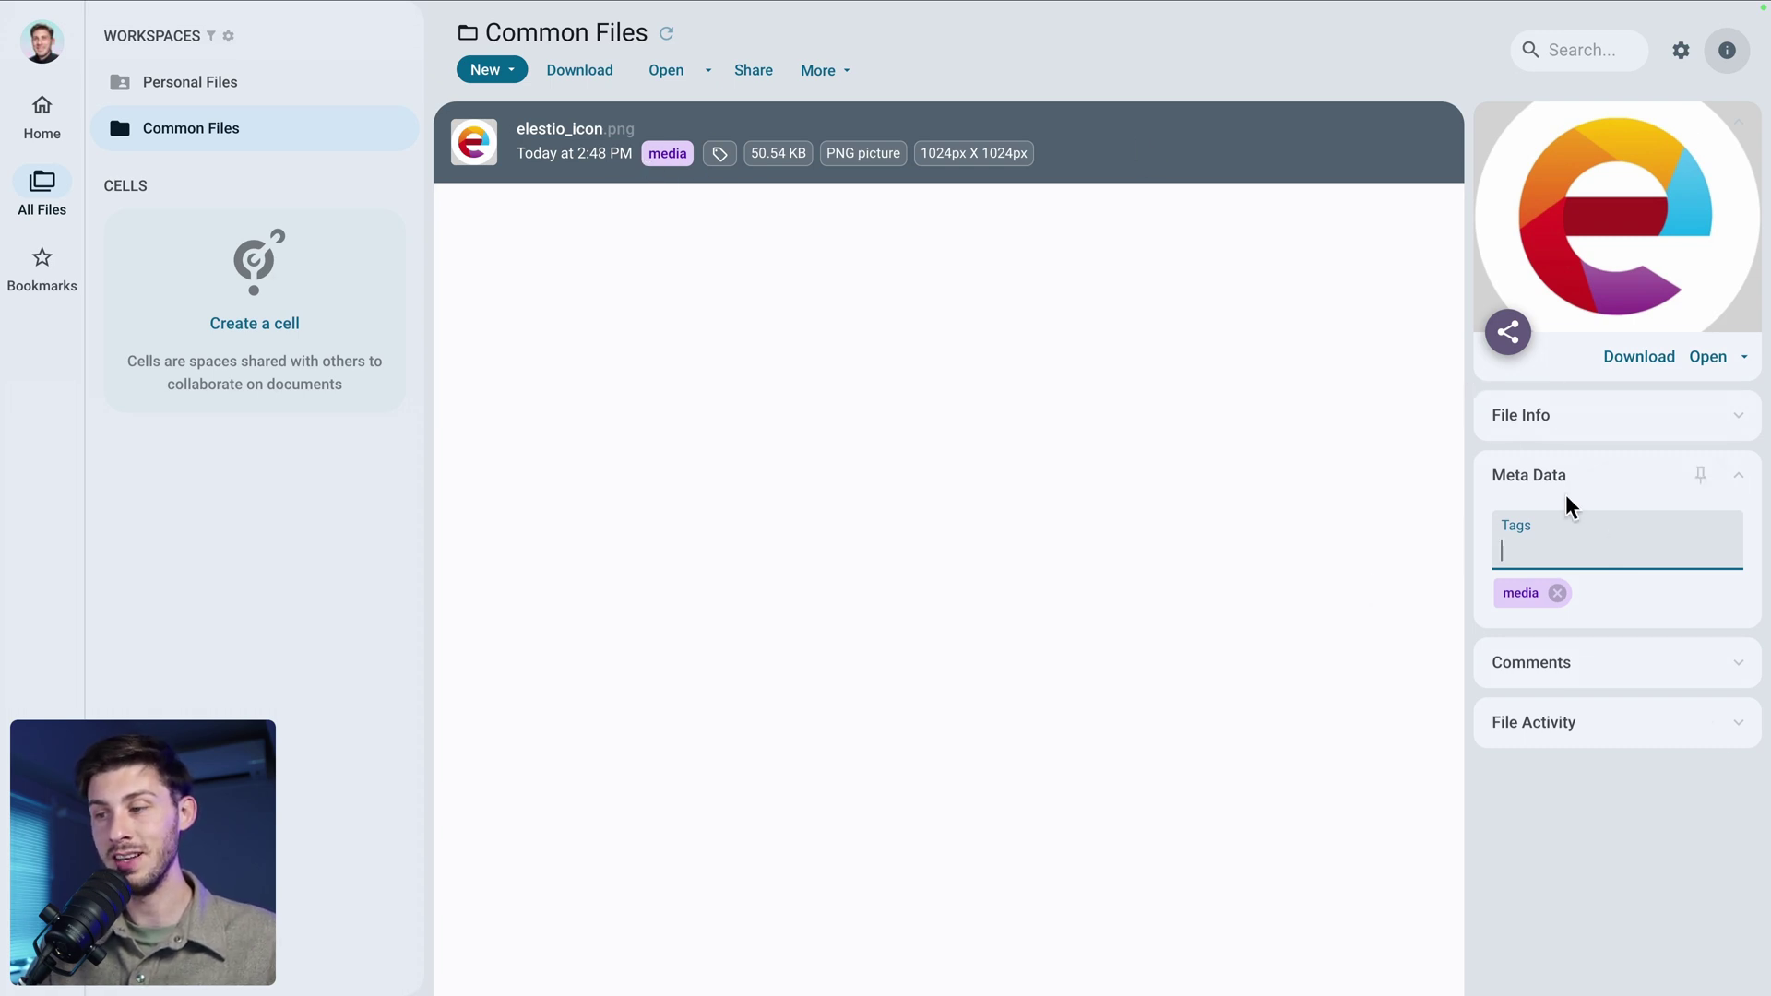
Post the comment "please upload the up to date logo" on elestio_icon.png
left_click(1734, 671)
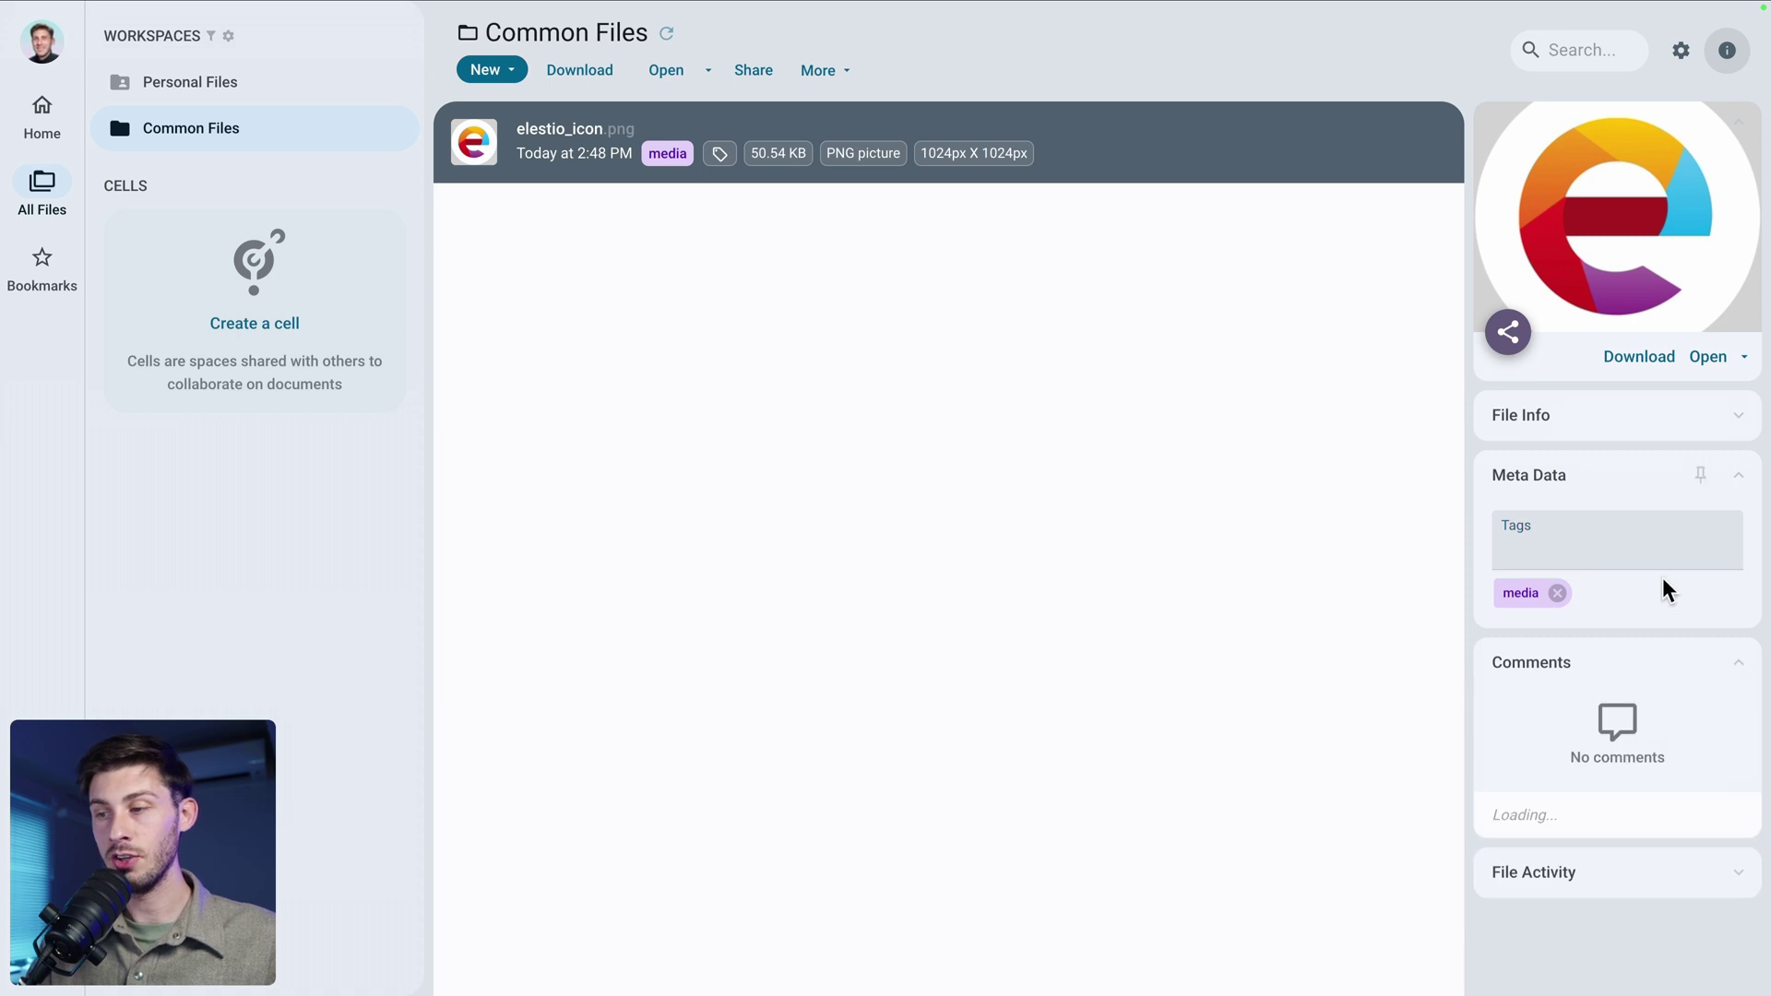
left_click(1548, 817)
type("please upload the up to date logo")
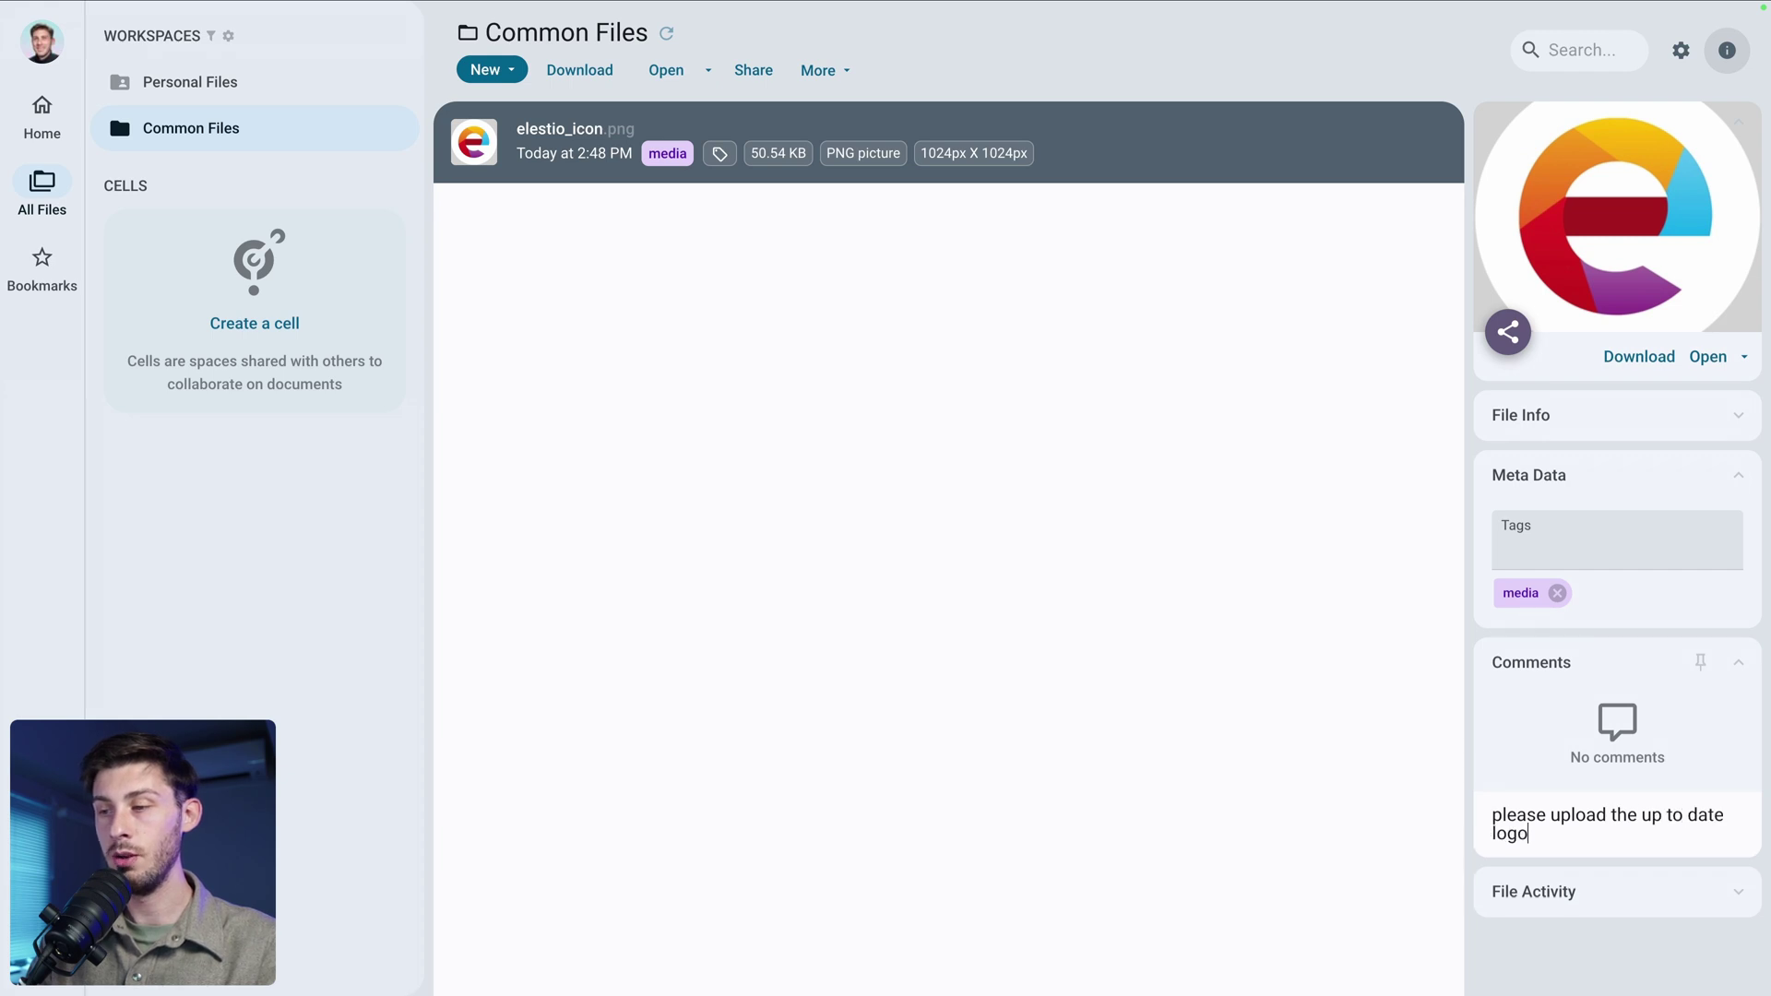
key("Return")
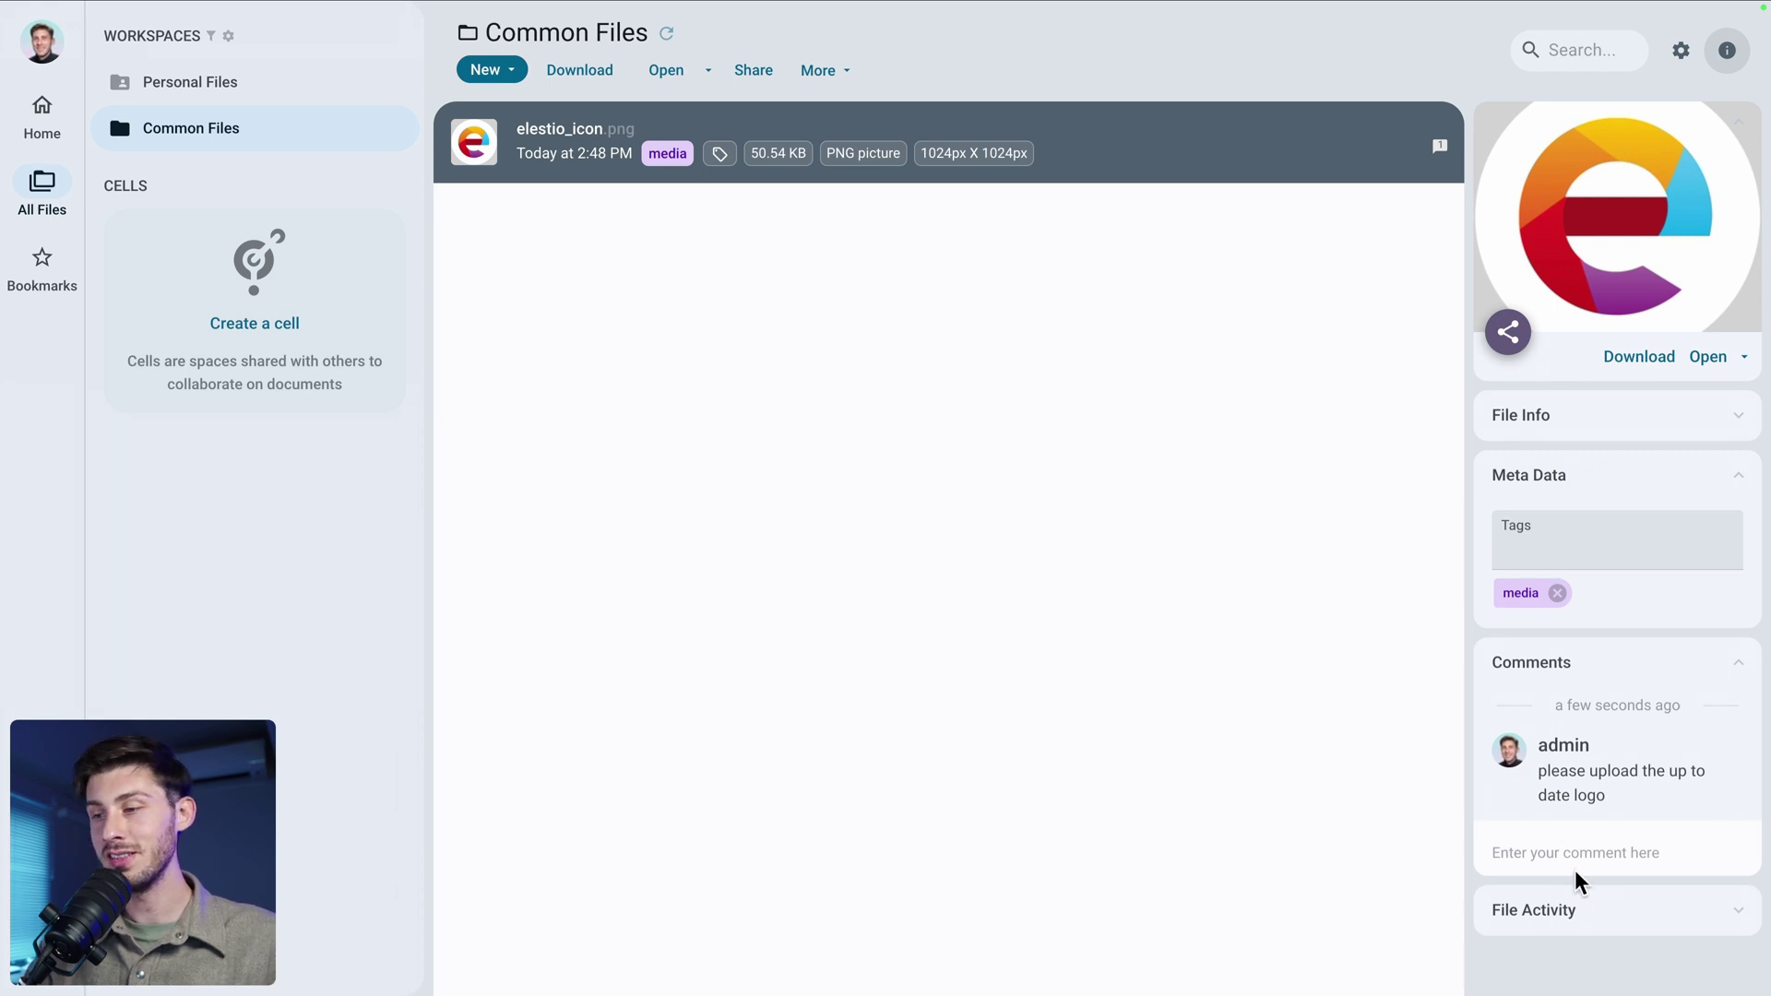
Review the activity history of elestio_icon.png
left_click(1737, 922)
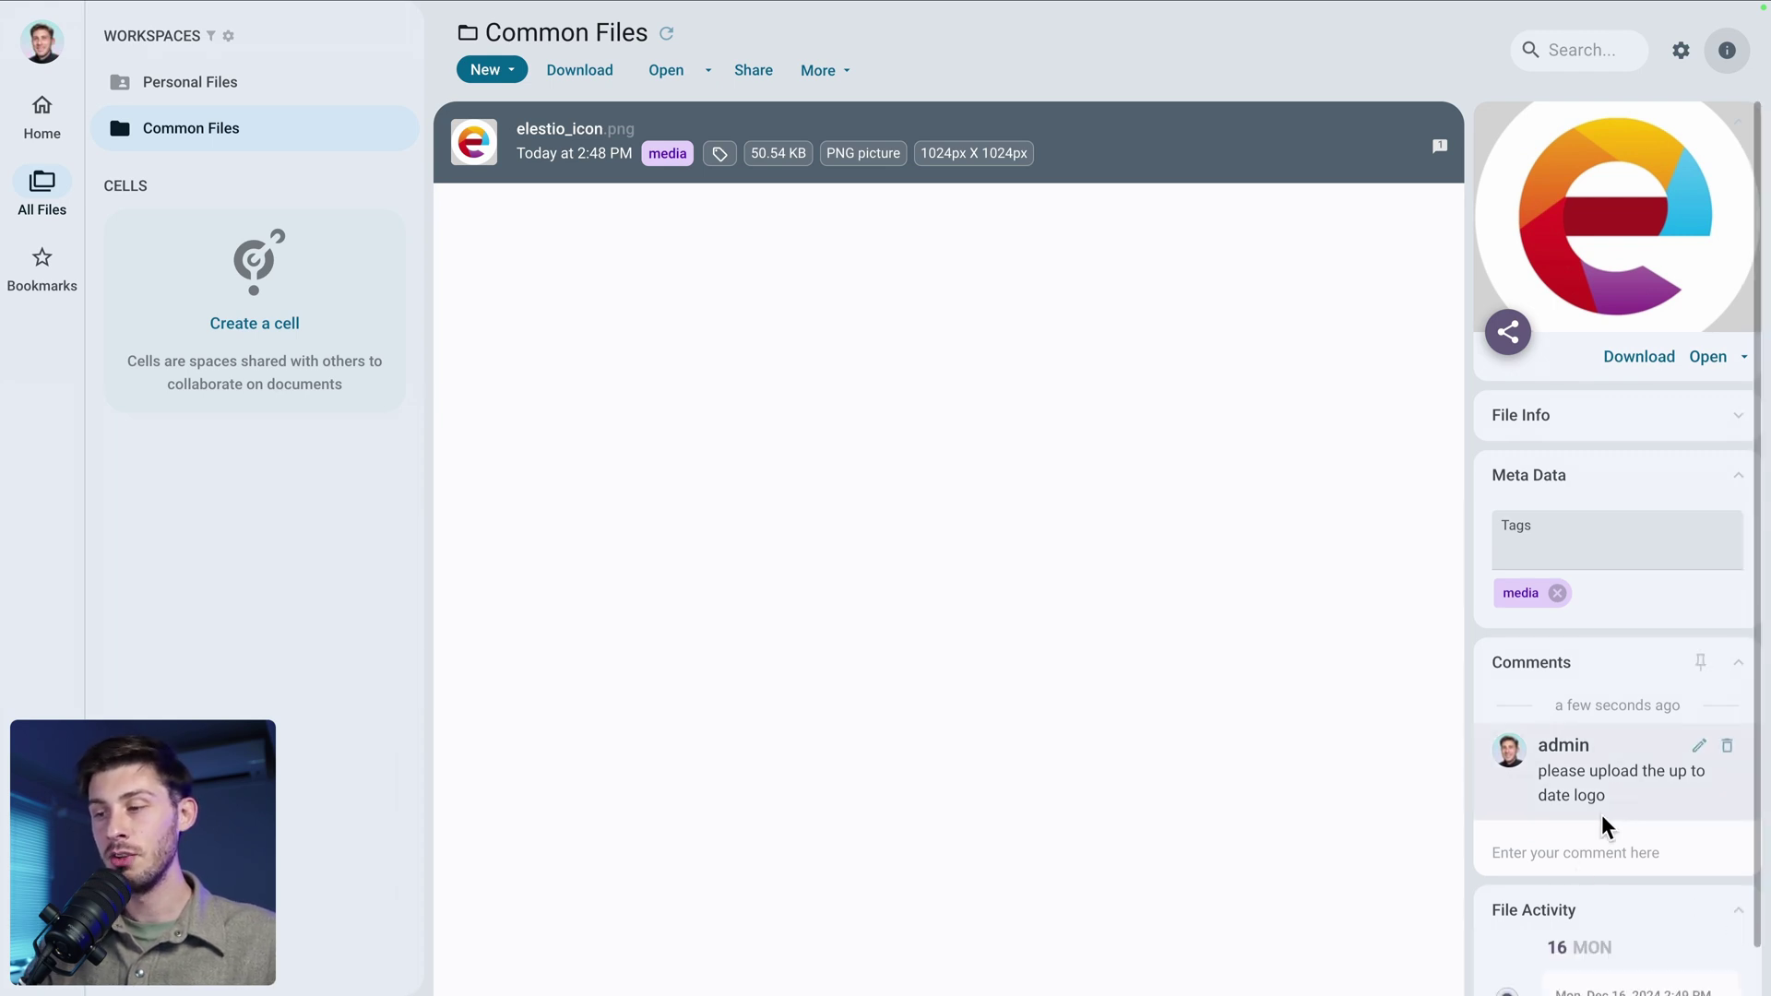
scroll(1601, 816, "down", 5)
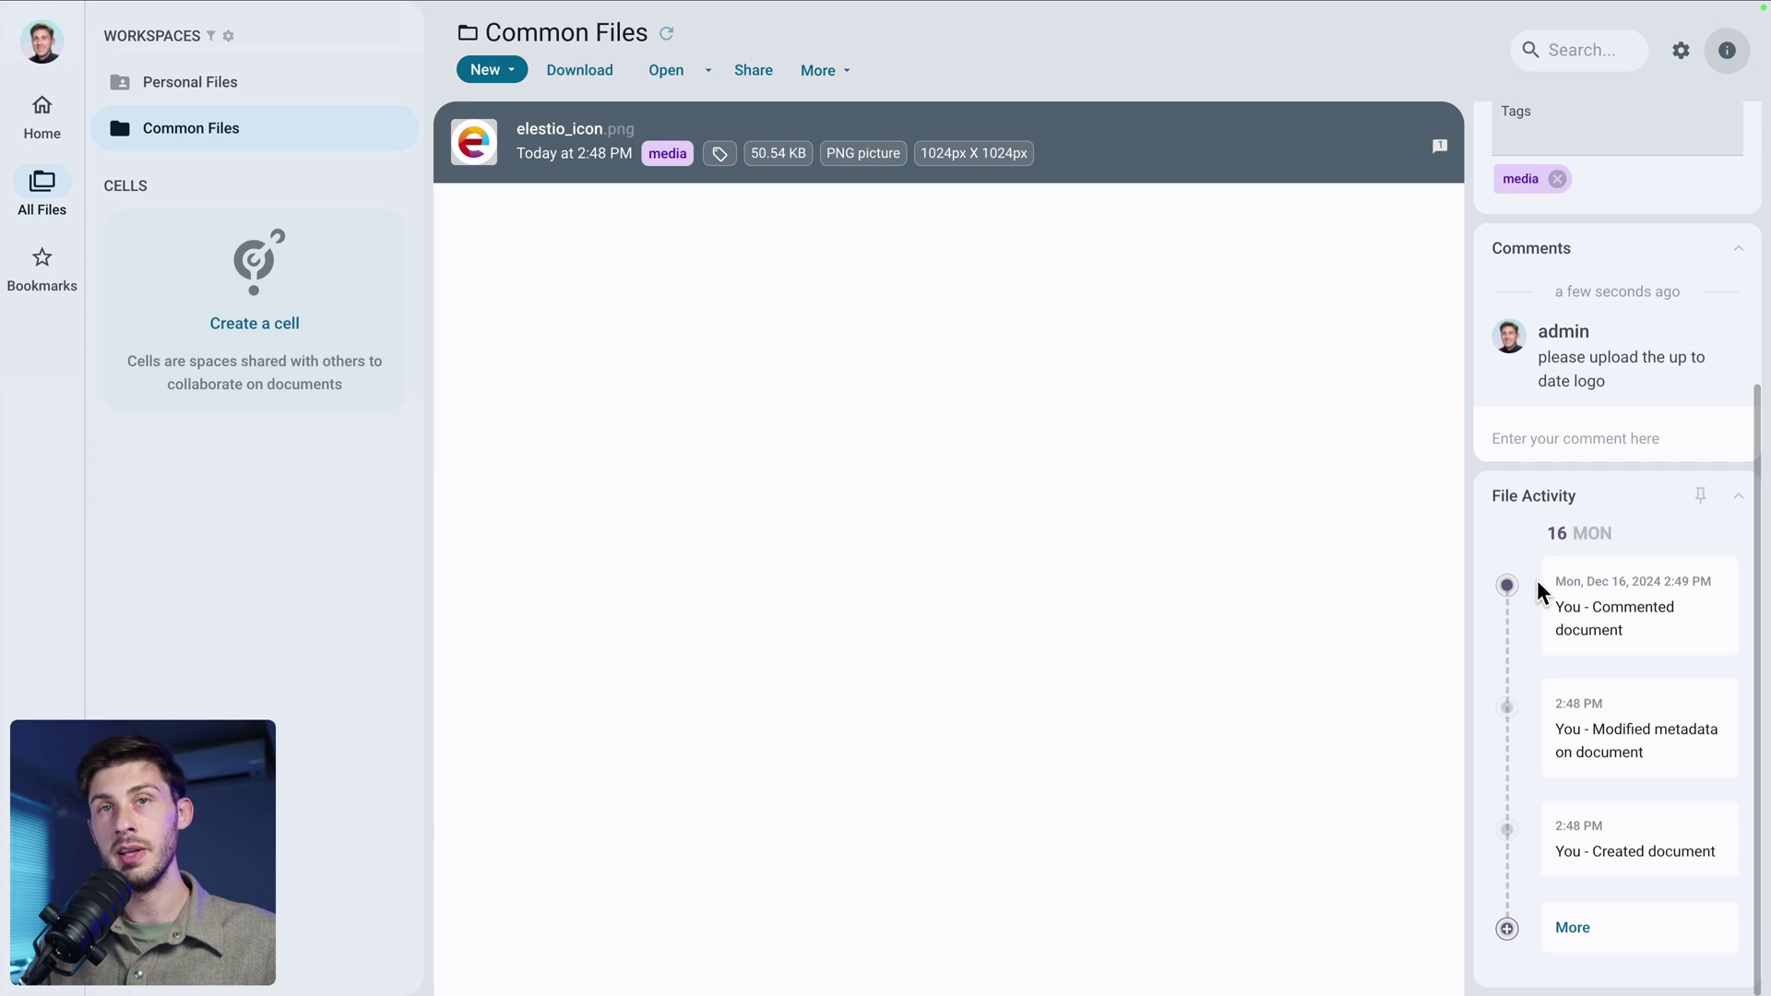
scroll(1536, 579, "up", 5)
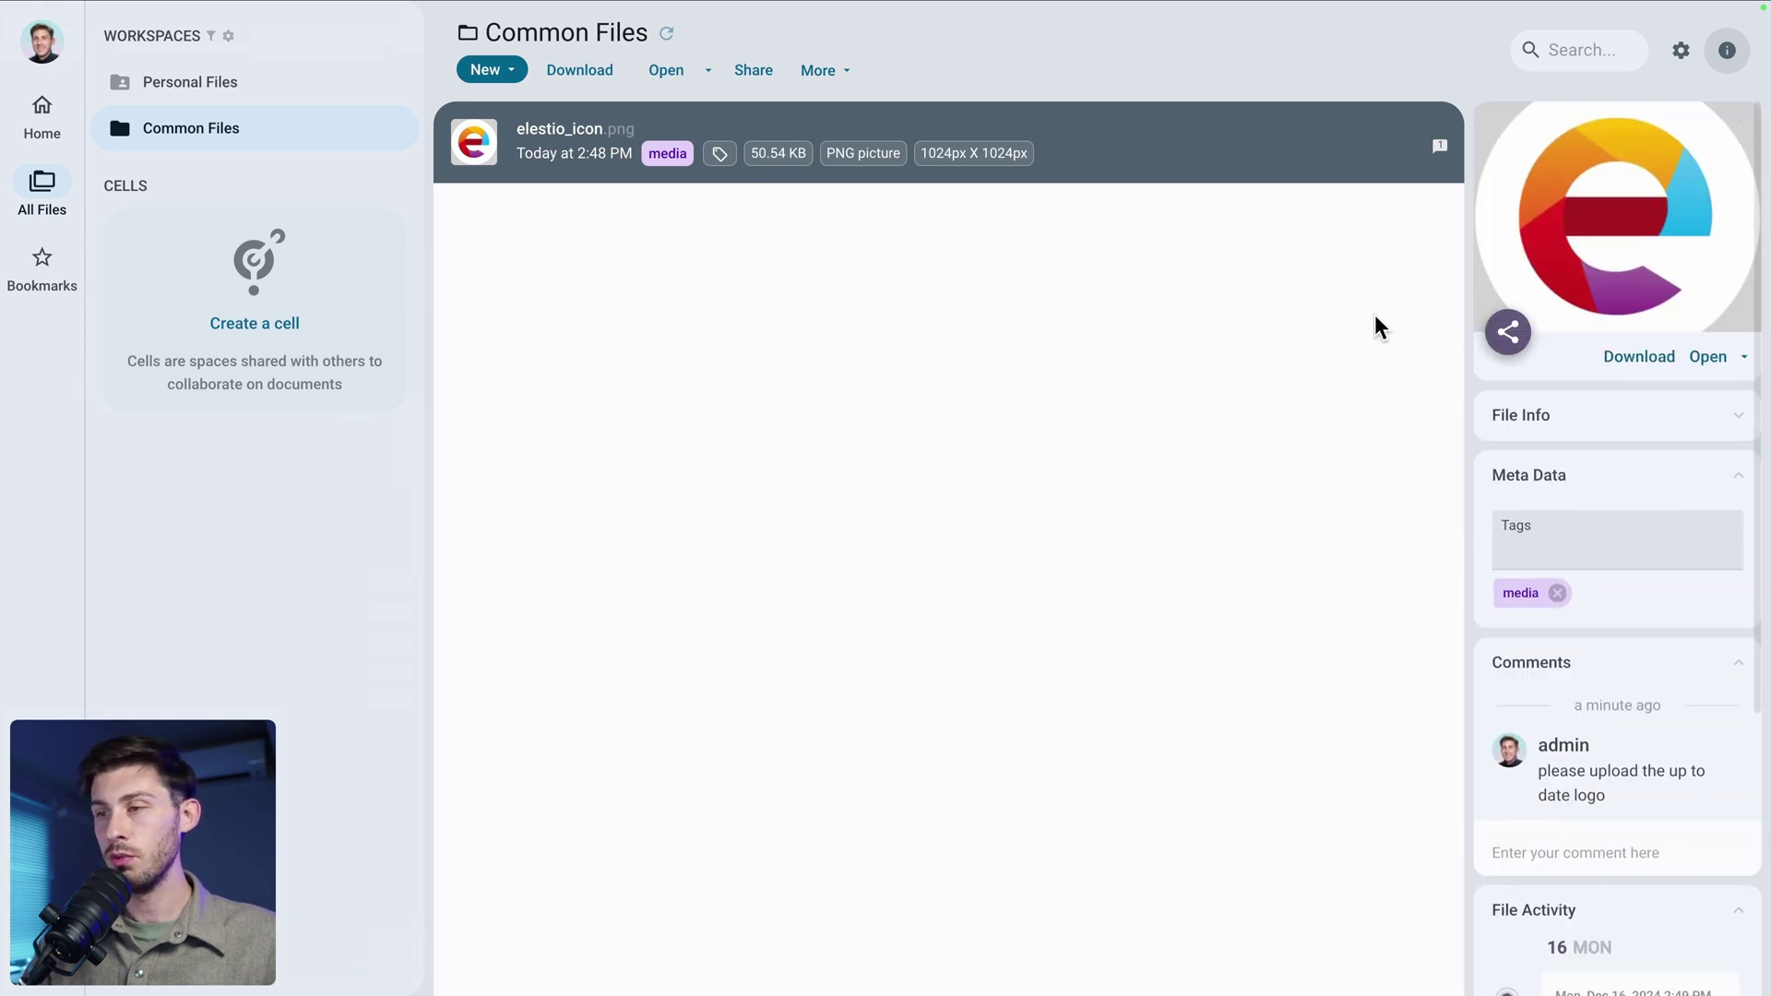
Open the sharing options of elestio_icon.png, check sharing with users or groups, and enable a public link
left_click(1505, 334)
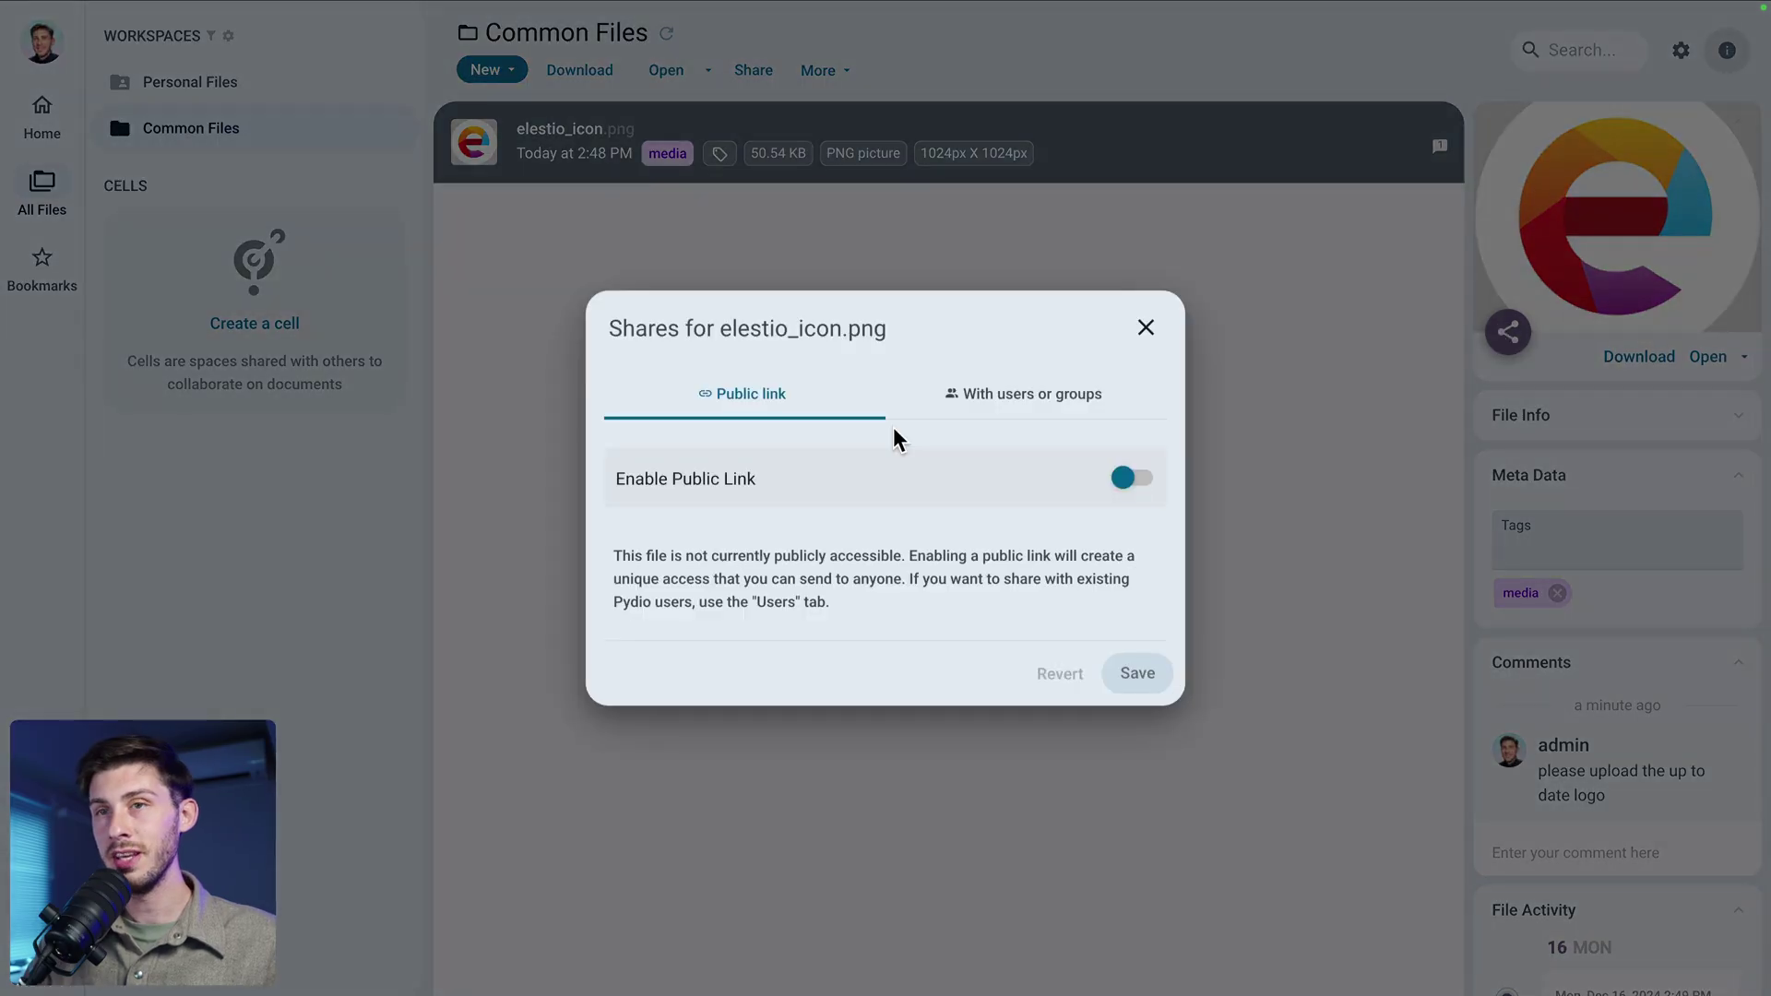
left_click(987, 398)
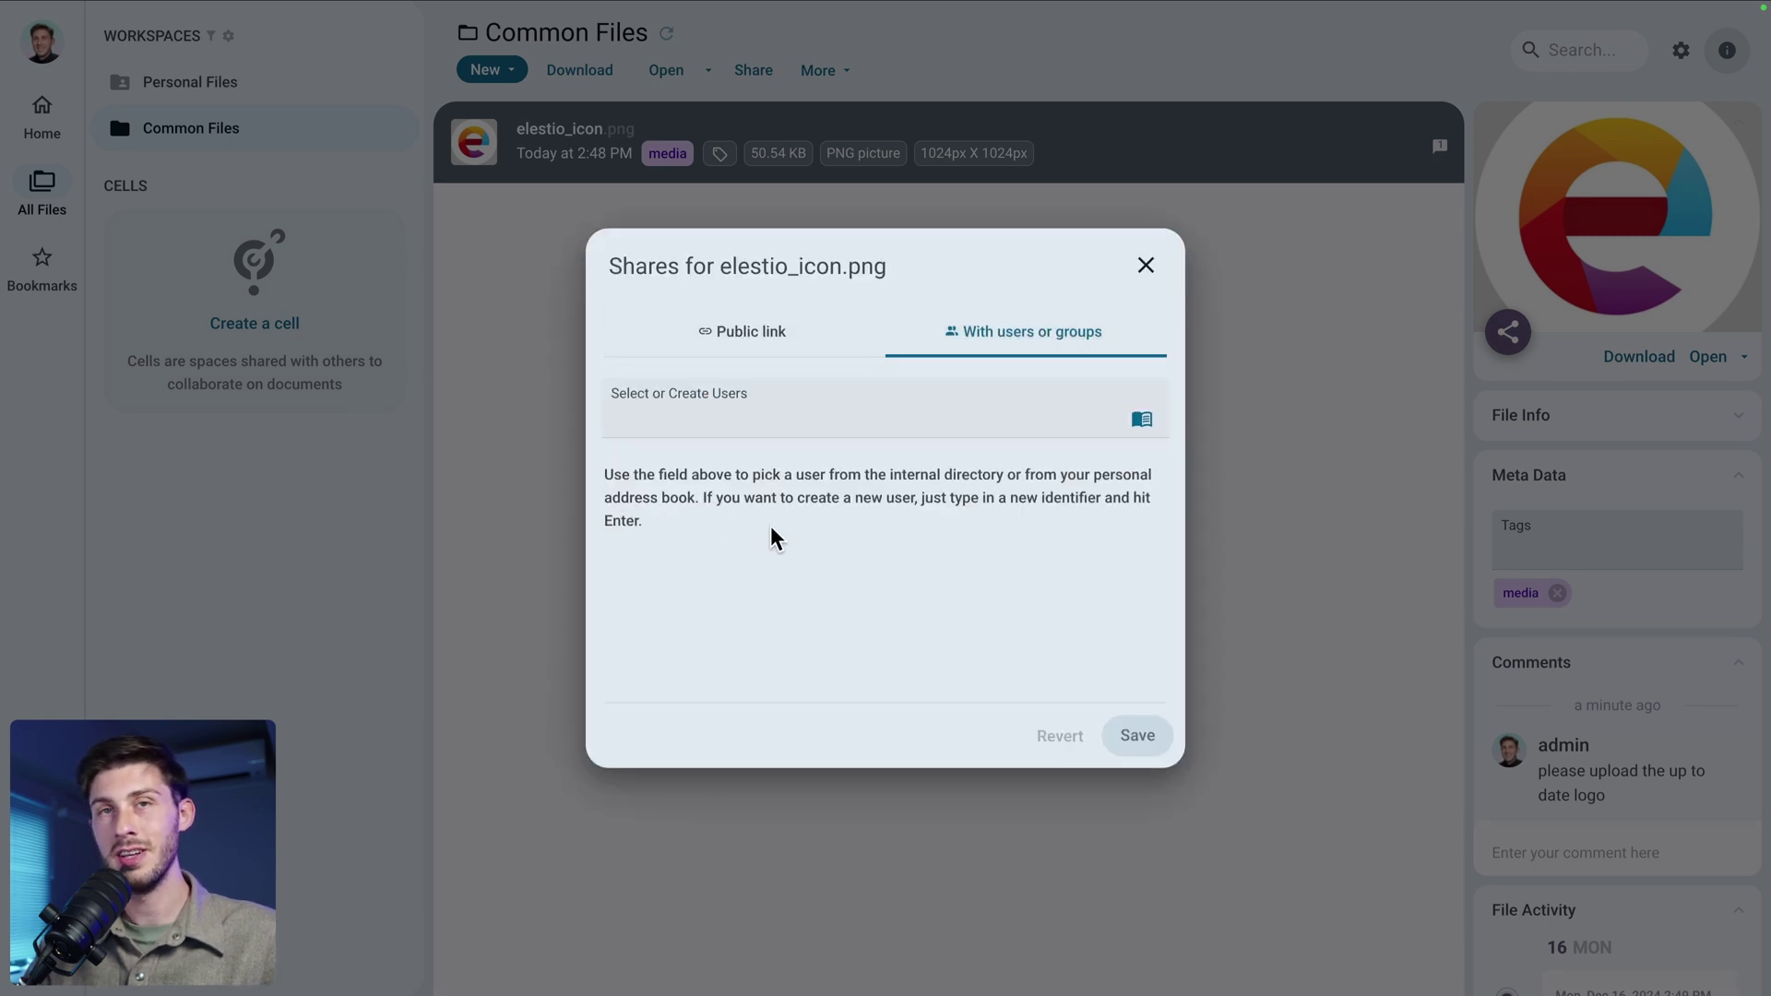
left_click(739, 332)
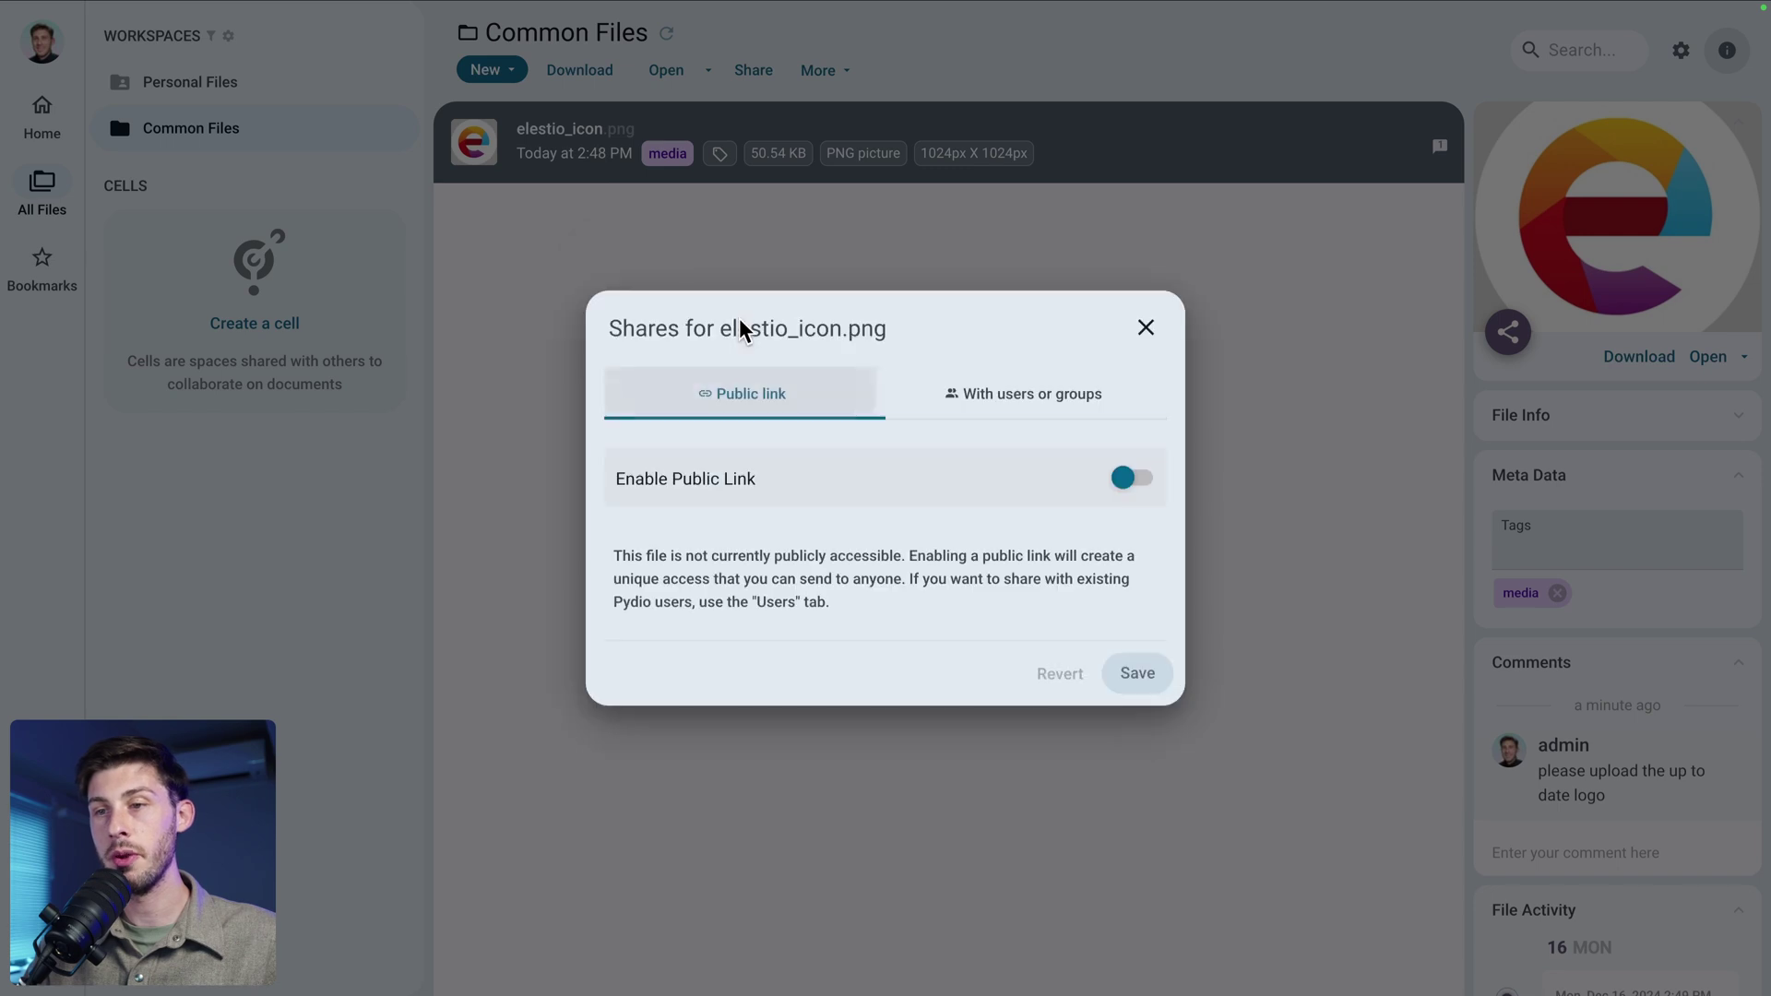
left_click(1133, 483)
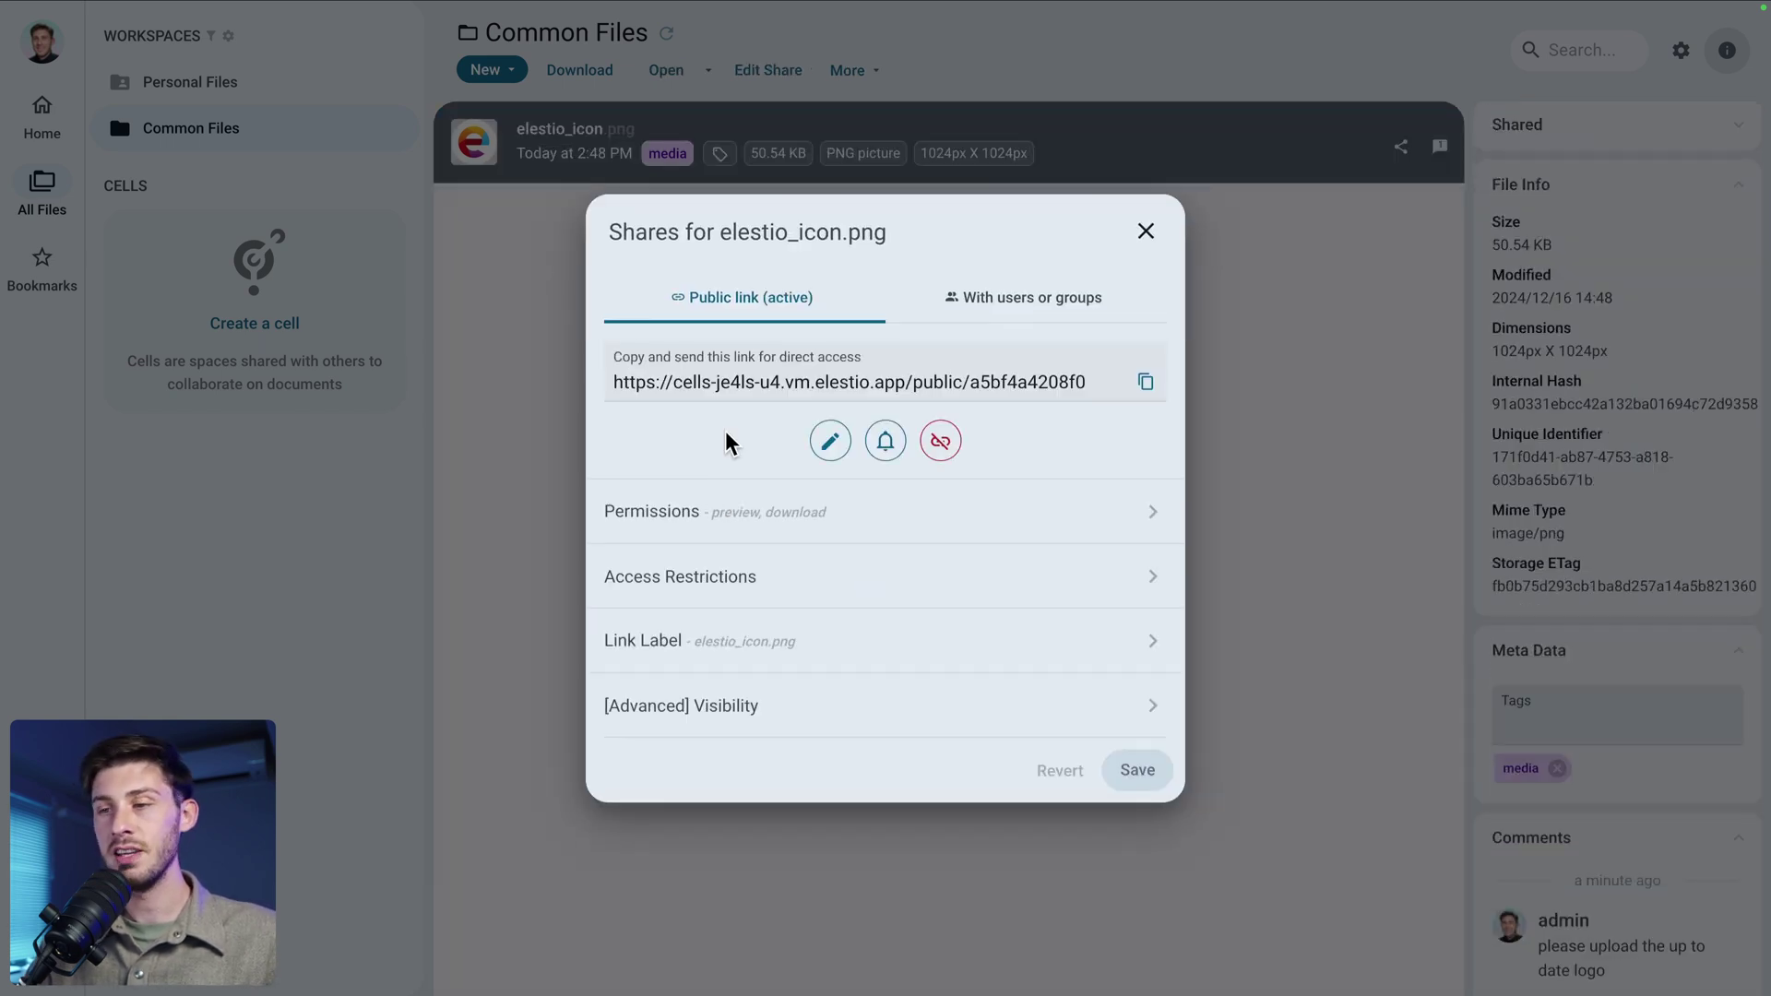
Examine the public link's permissions and its password and expiry date restrictions
left_click(1153, 512)
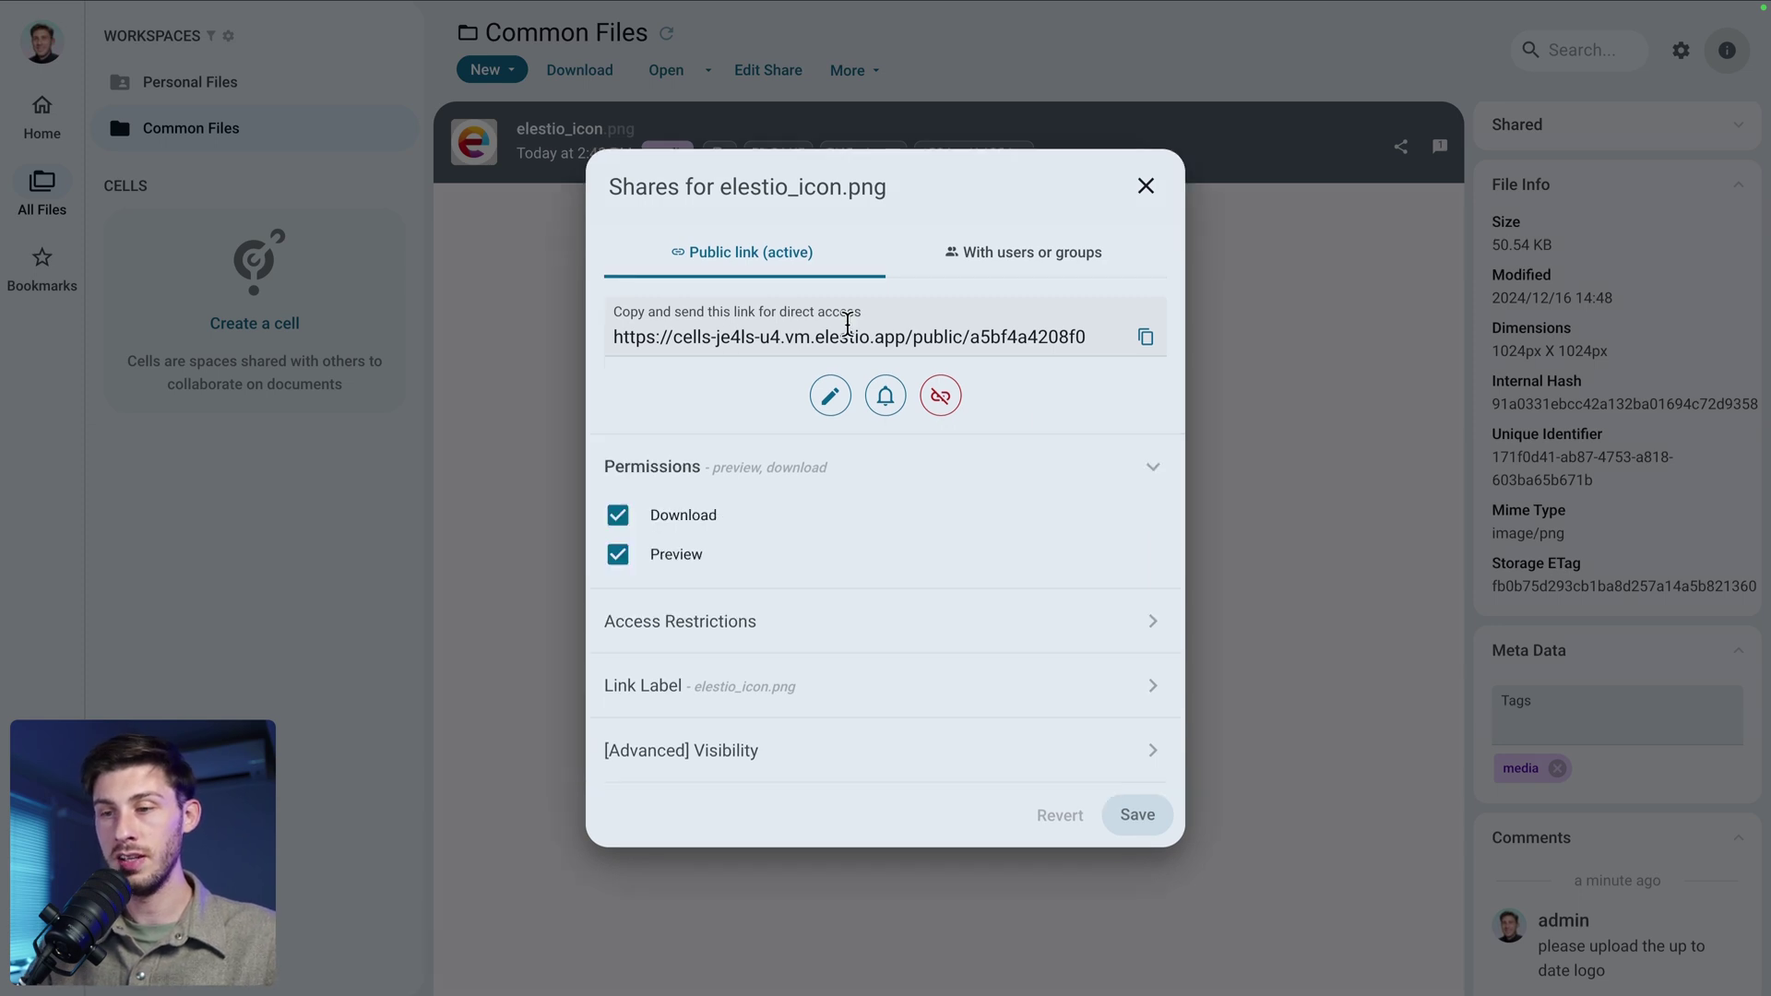
left_click(878, 628)
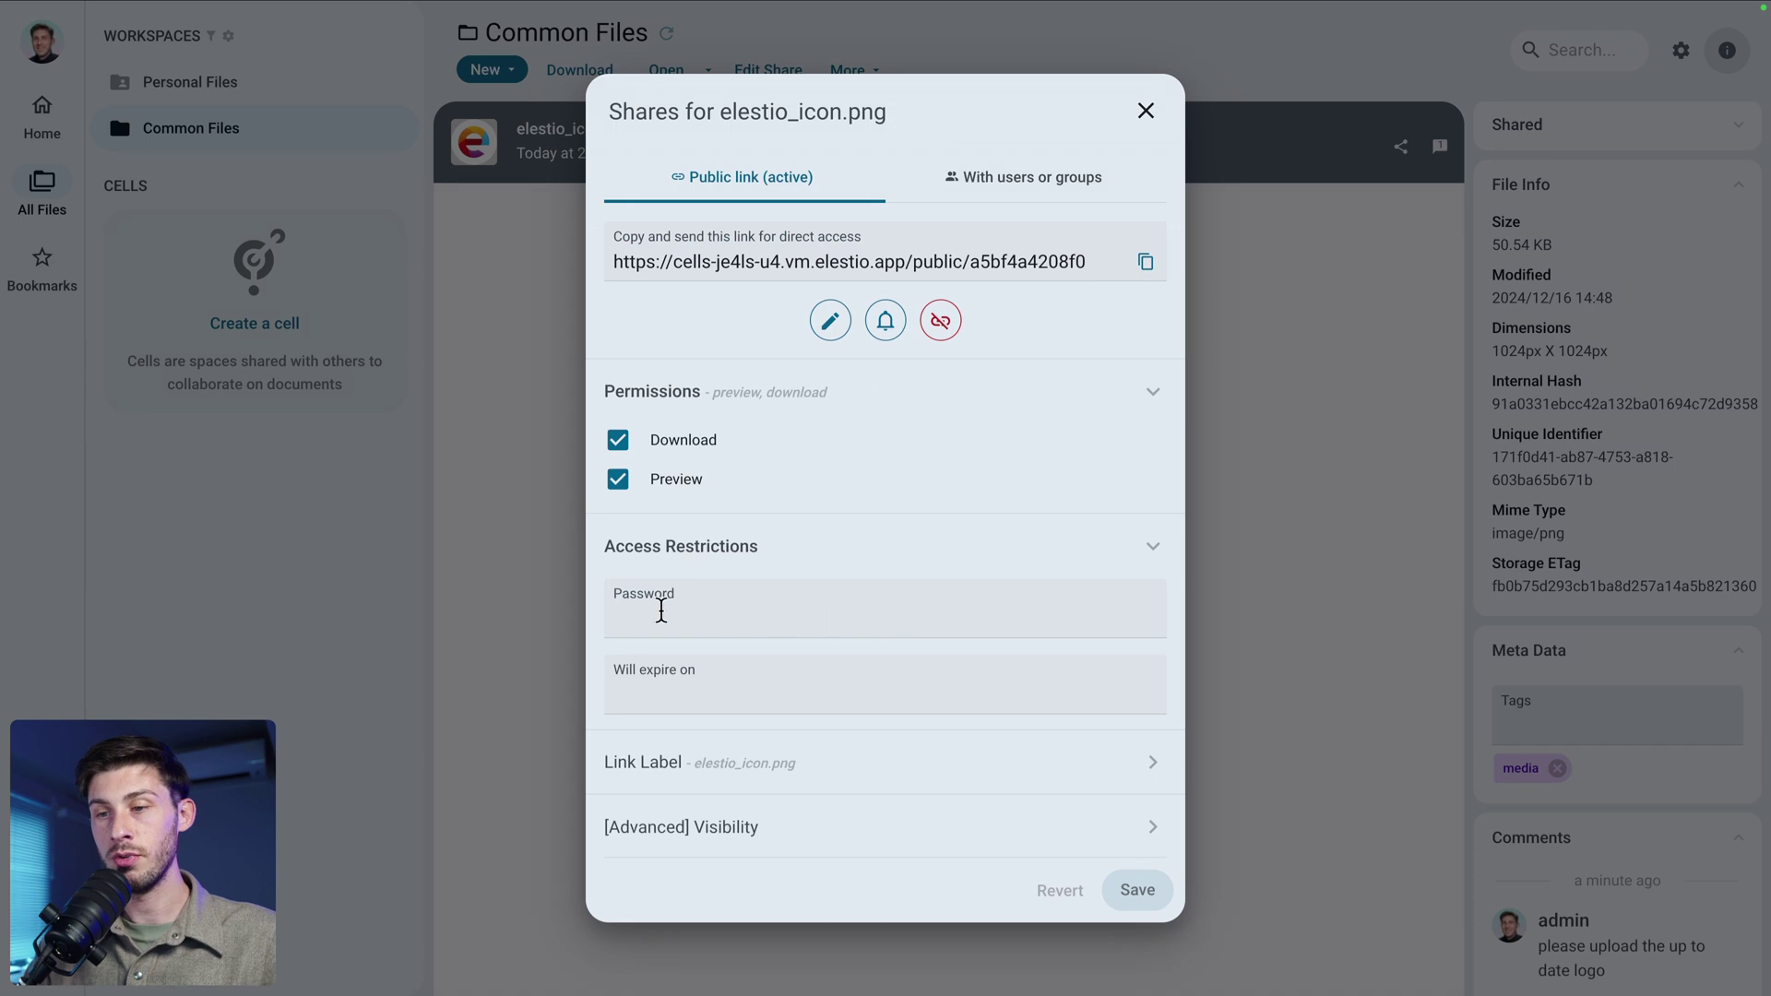
left_click(656, 684)
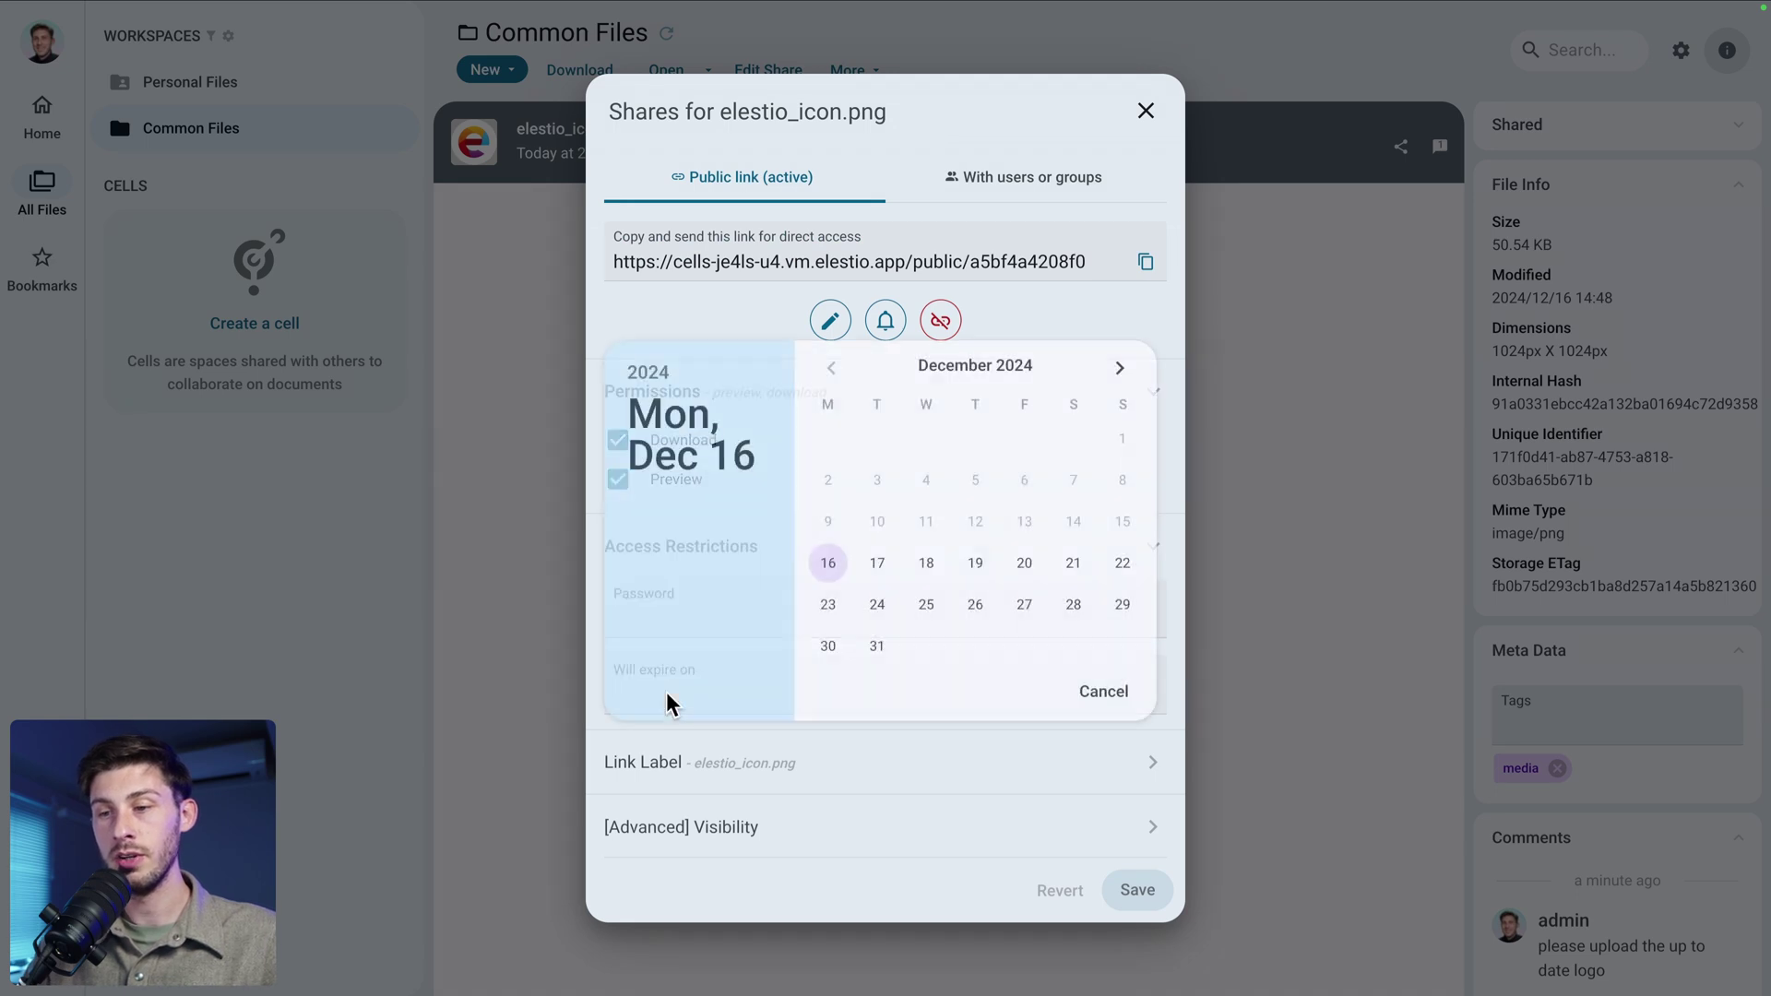
left_click(793, 737)
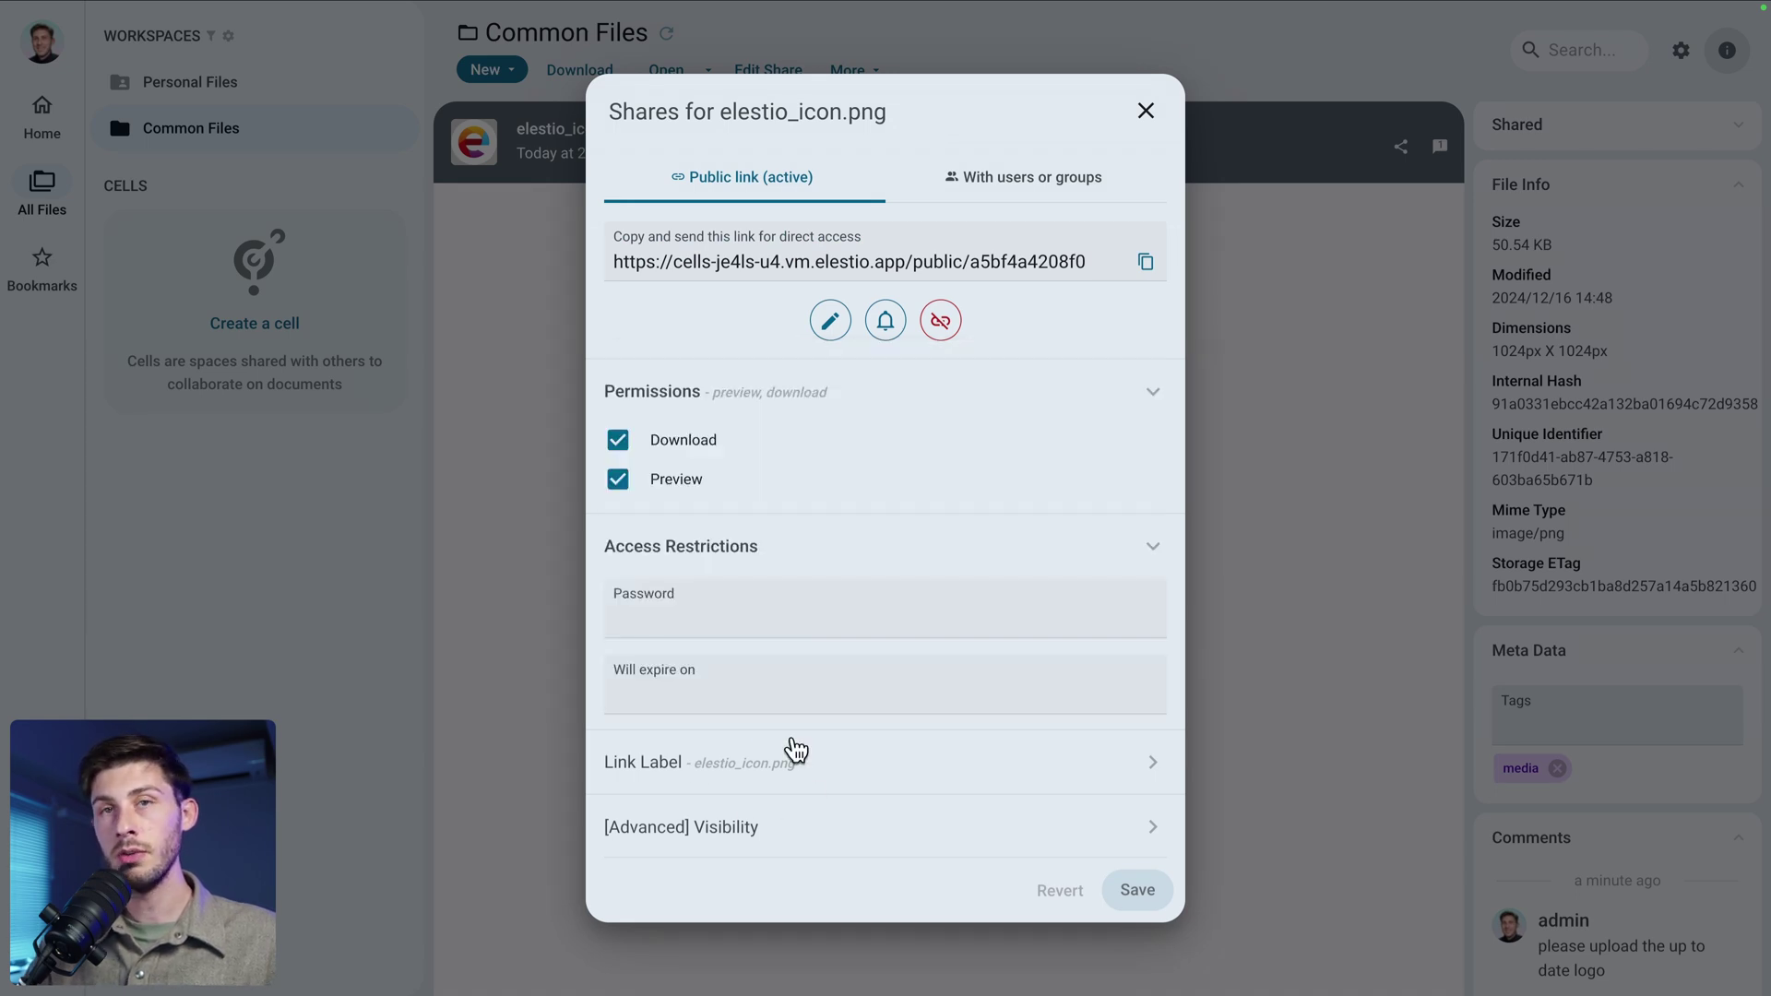
Set the public link's label to "Elestio logo"
left_click(916, 775)
scroll(919, 779, "down", 2)
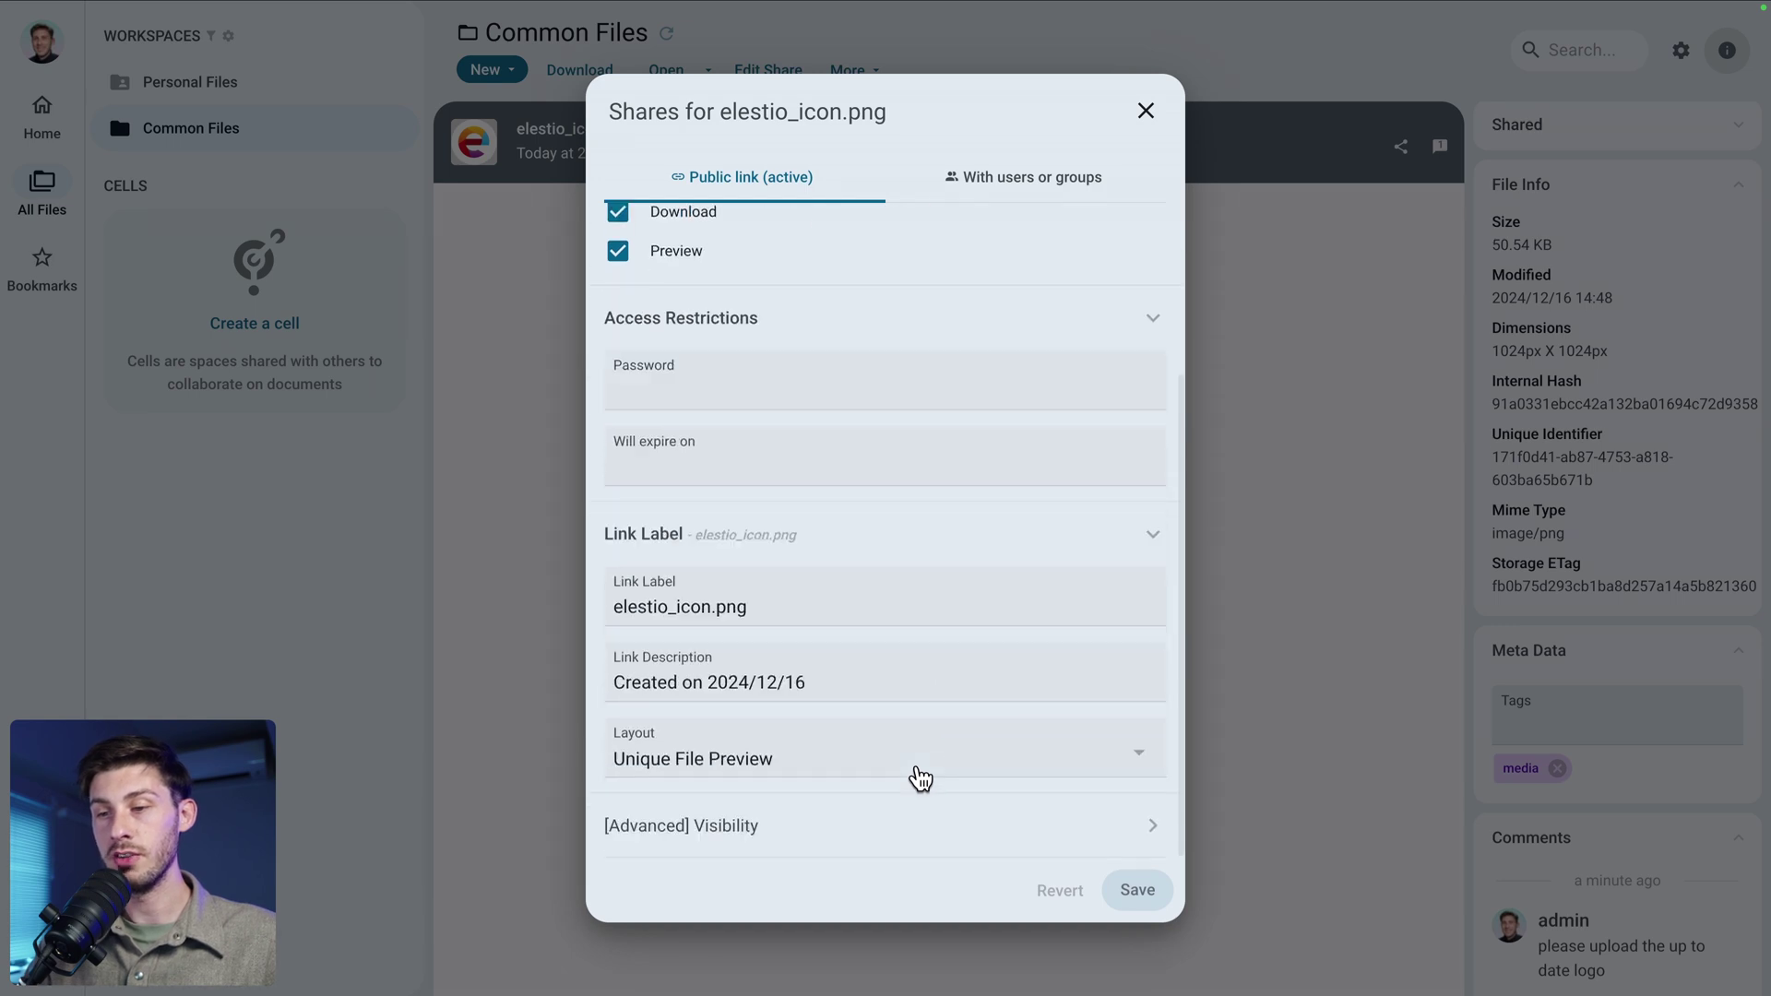
left_click(616, 606)
left_click_drag(616, 606, 779, 608)
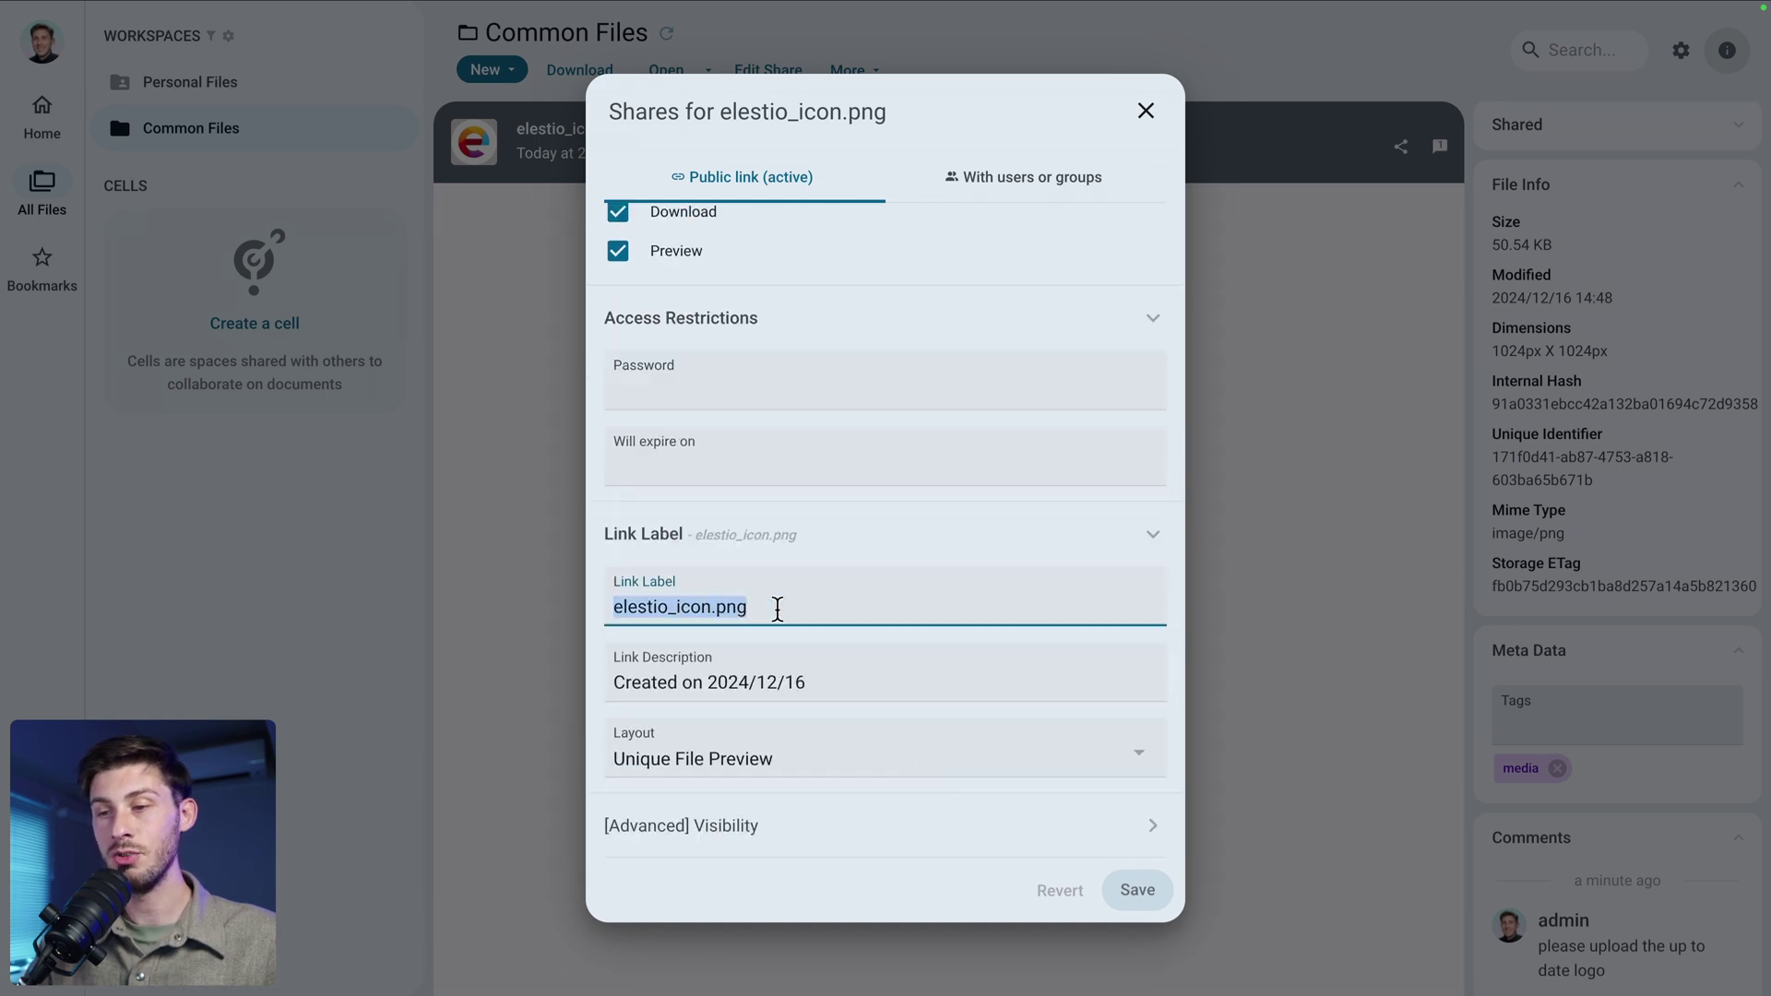
type("Elestio logo")
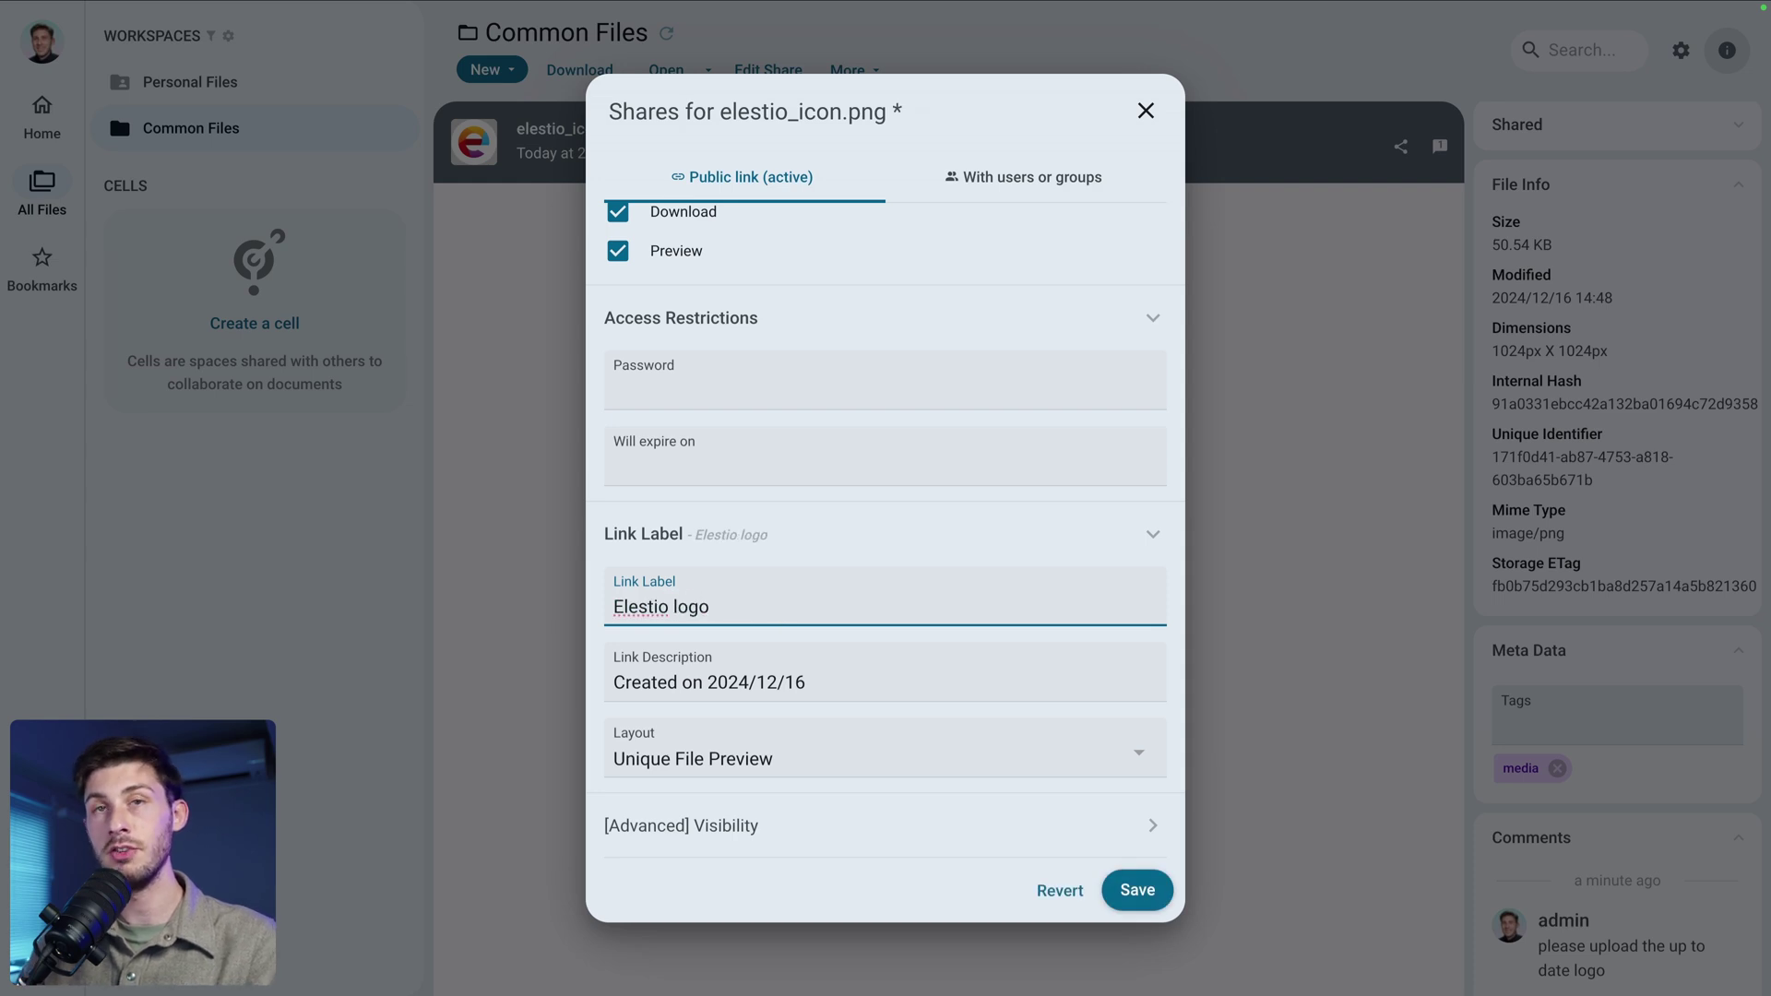
Replace the link description with "media kit" and save the share settings
left_click(925, 680)
key("super+a")
key("BackSpace")
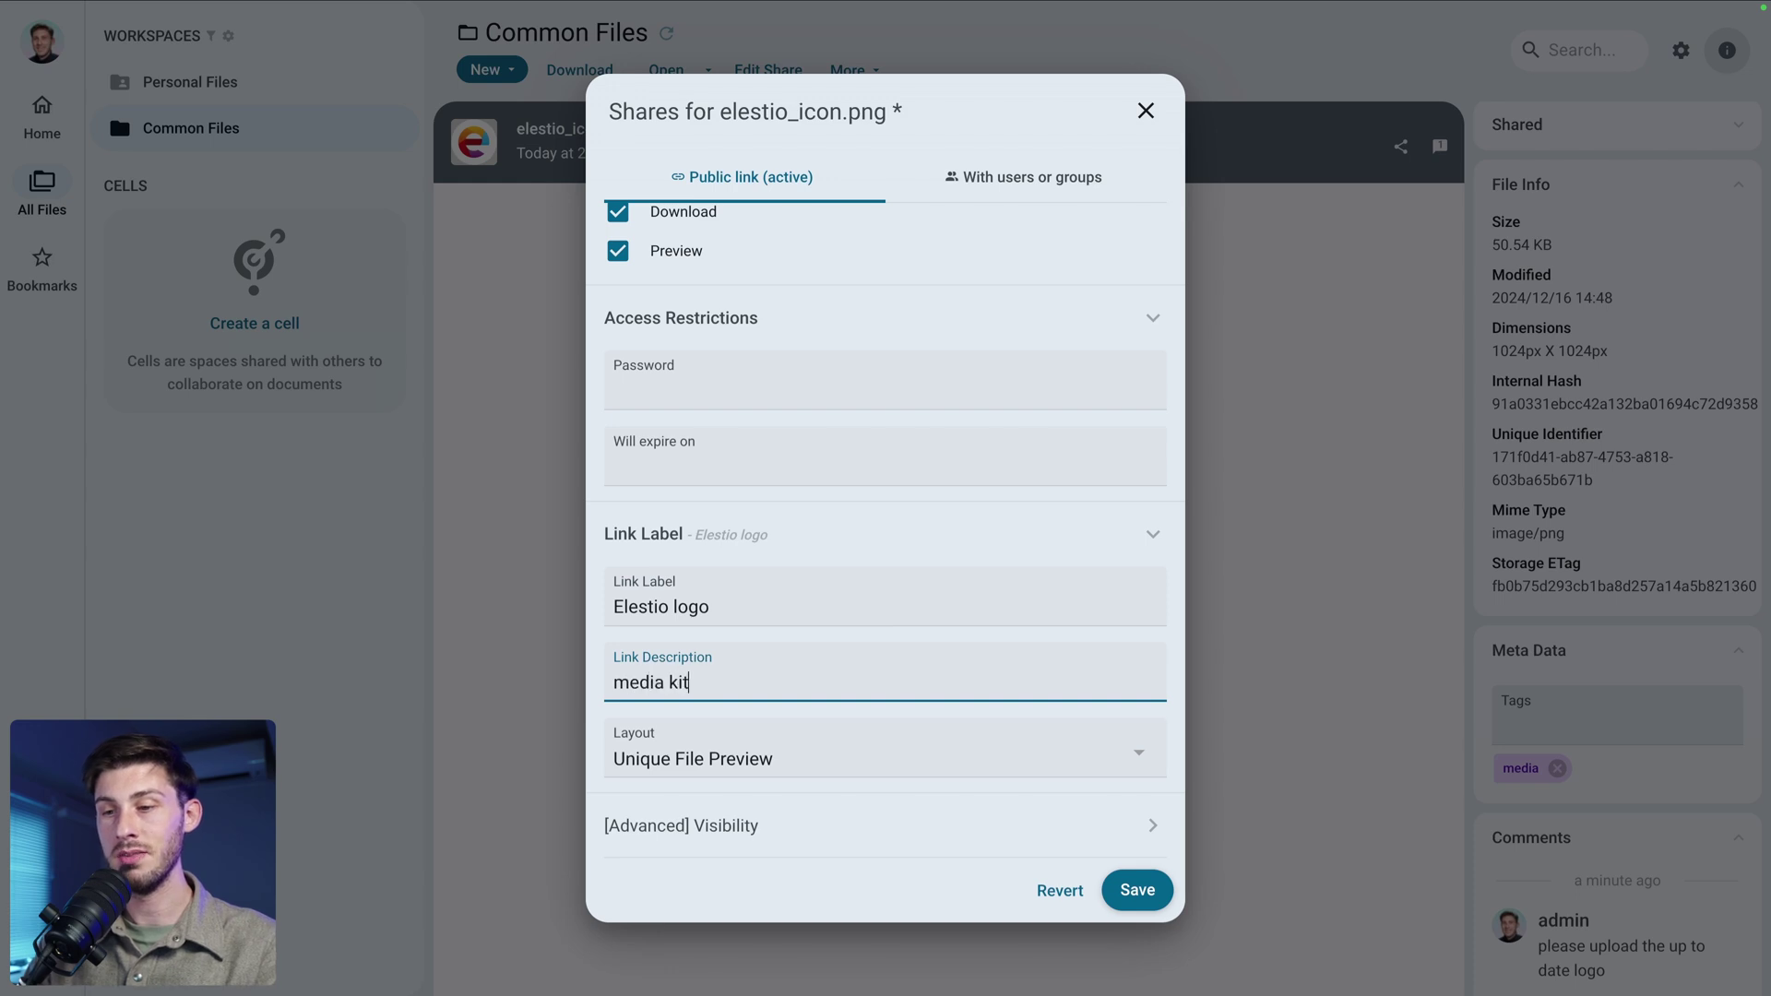
left_click(1137, 890)
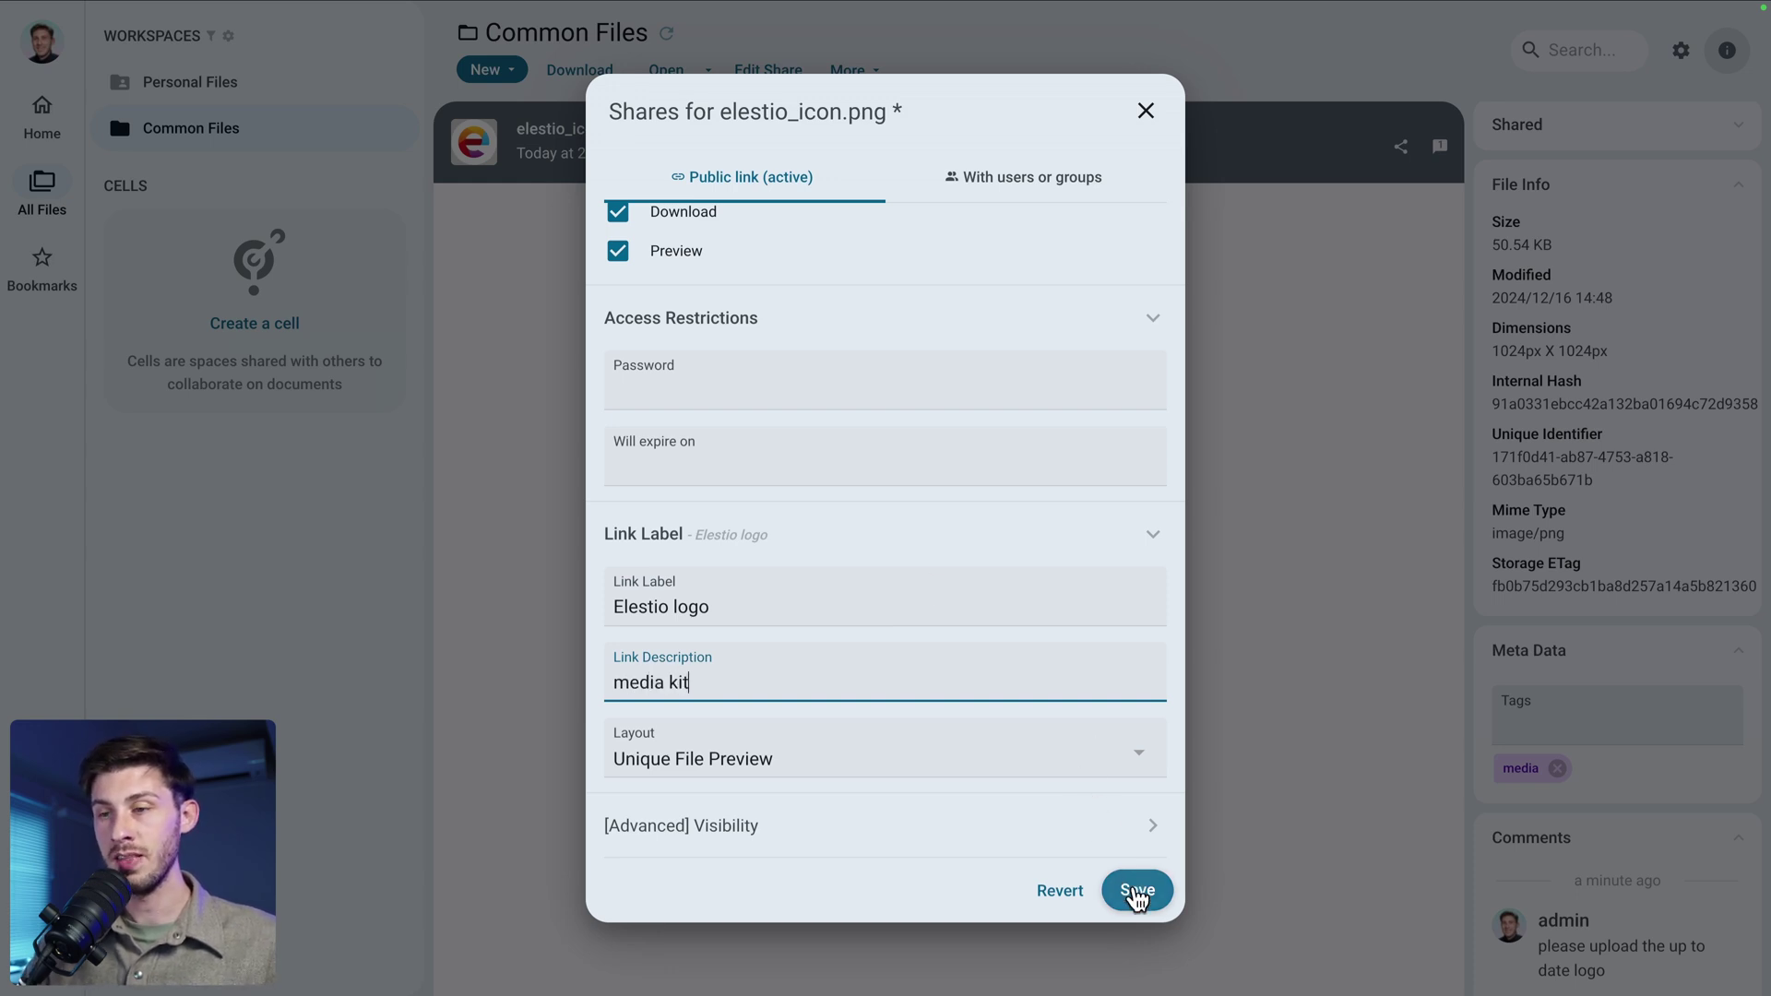
Copy the public link of elestio_icon.png, open it in a new browser tab and download the shared file
left_click(1144, 261)
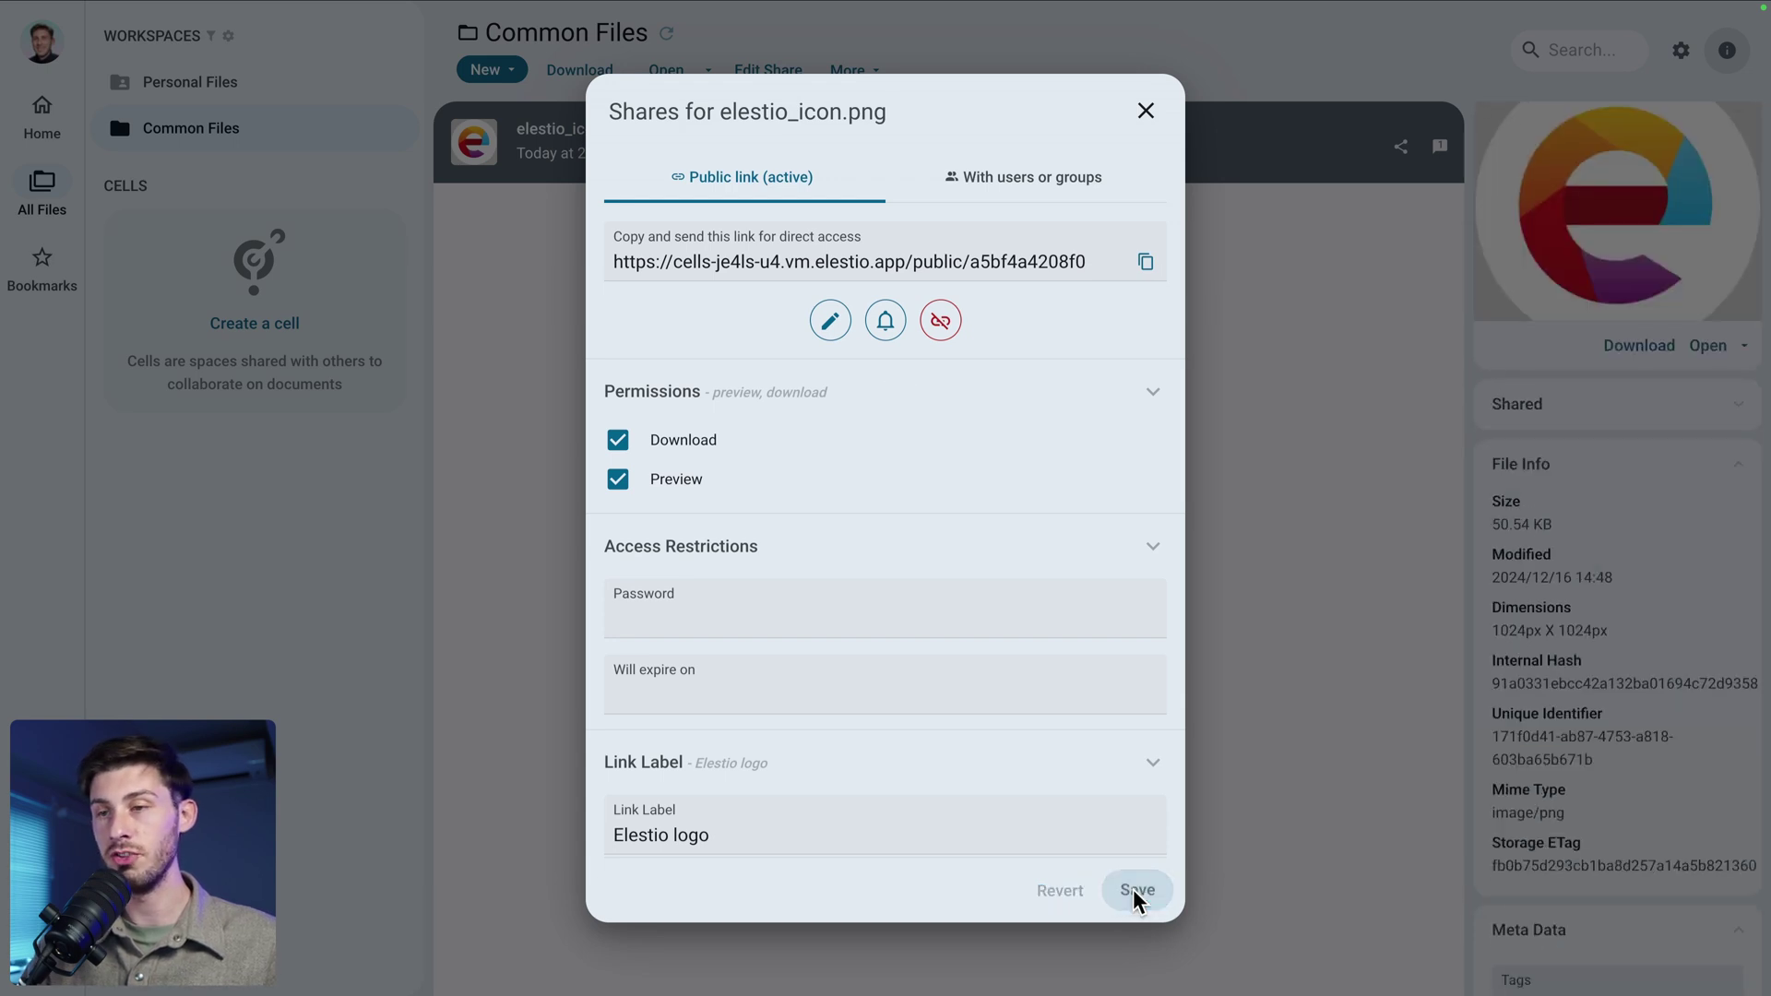
key("super+t")
key("super+v")
key("Return")
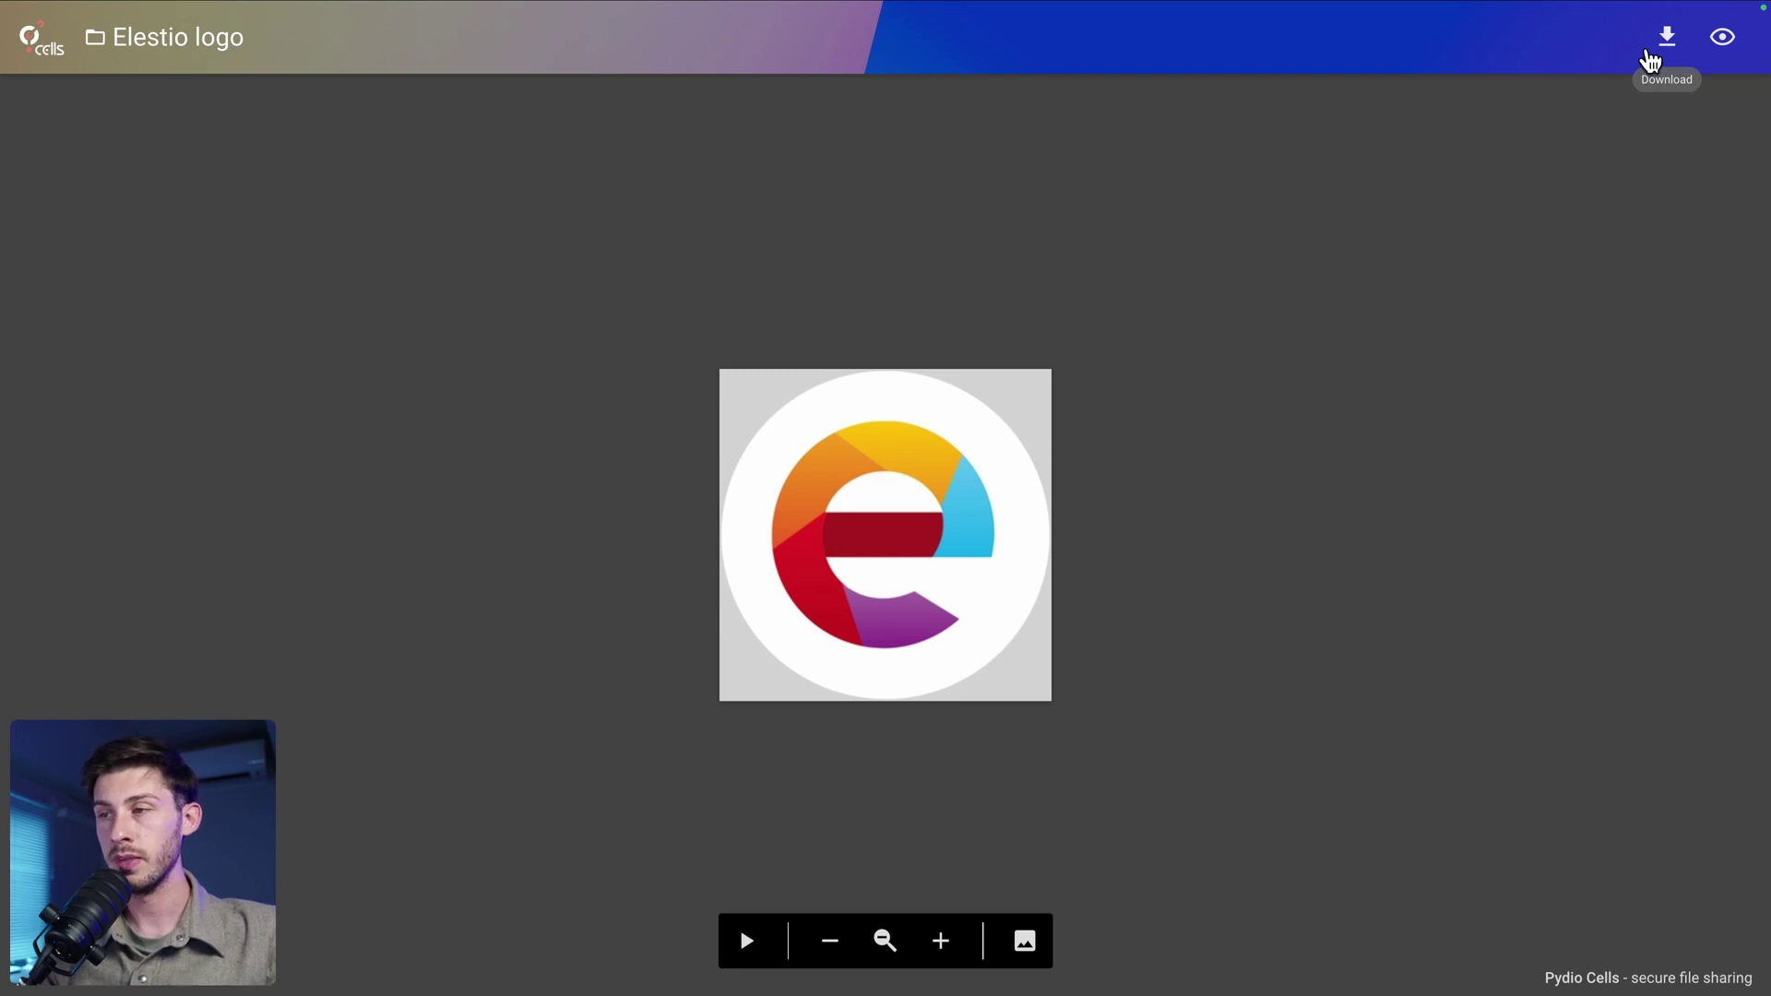
left_click(1650, 53)
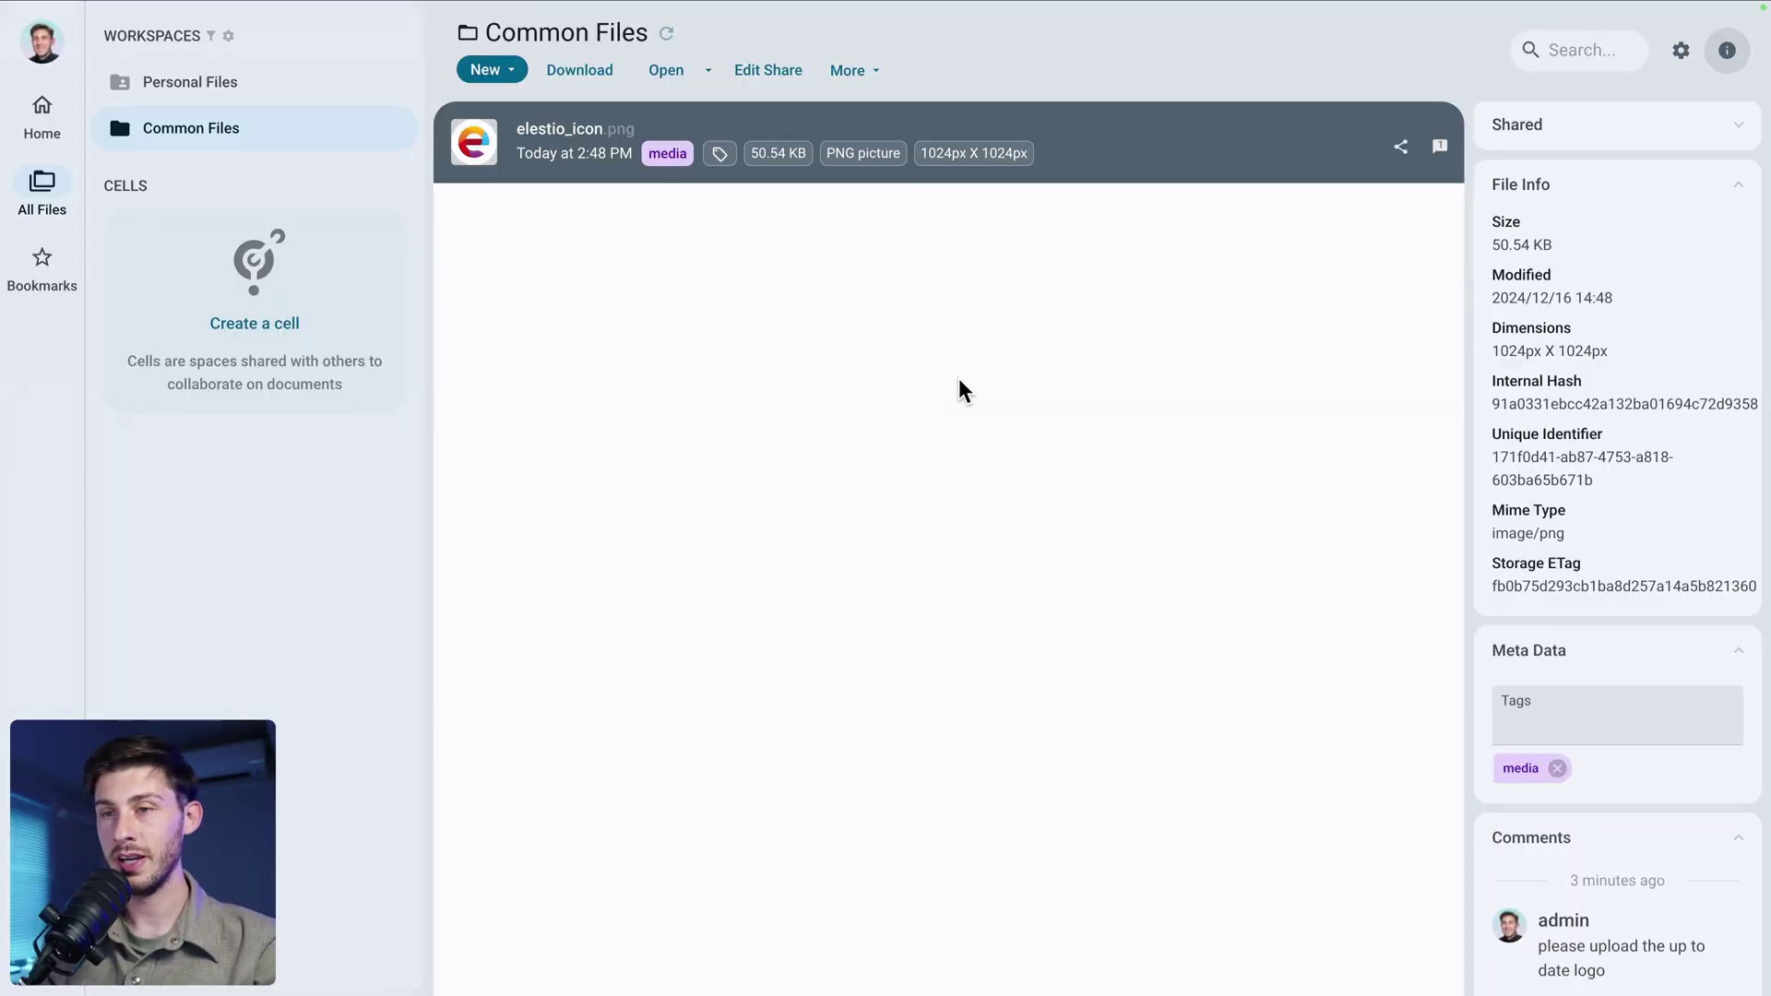
Reload the Common Files workspace and review its folder activity
key("F5")
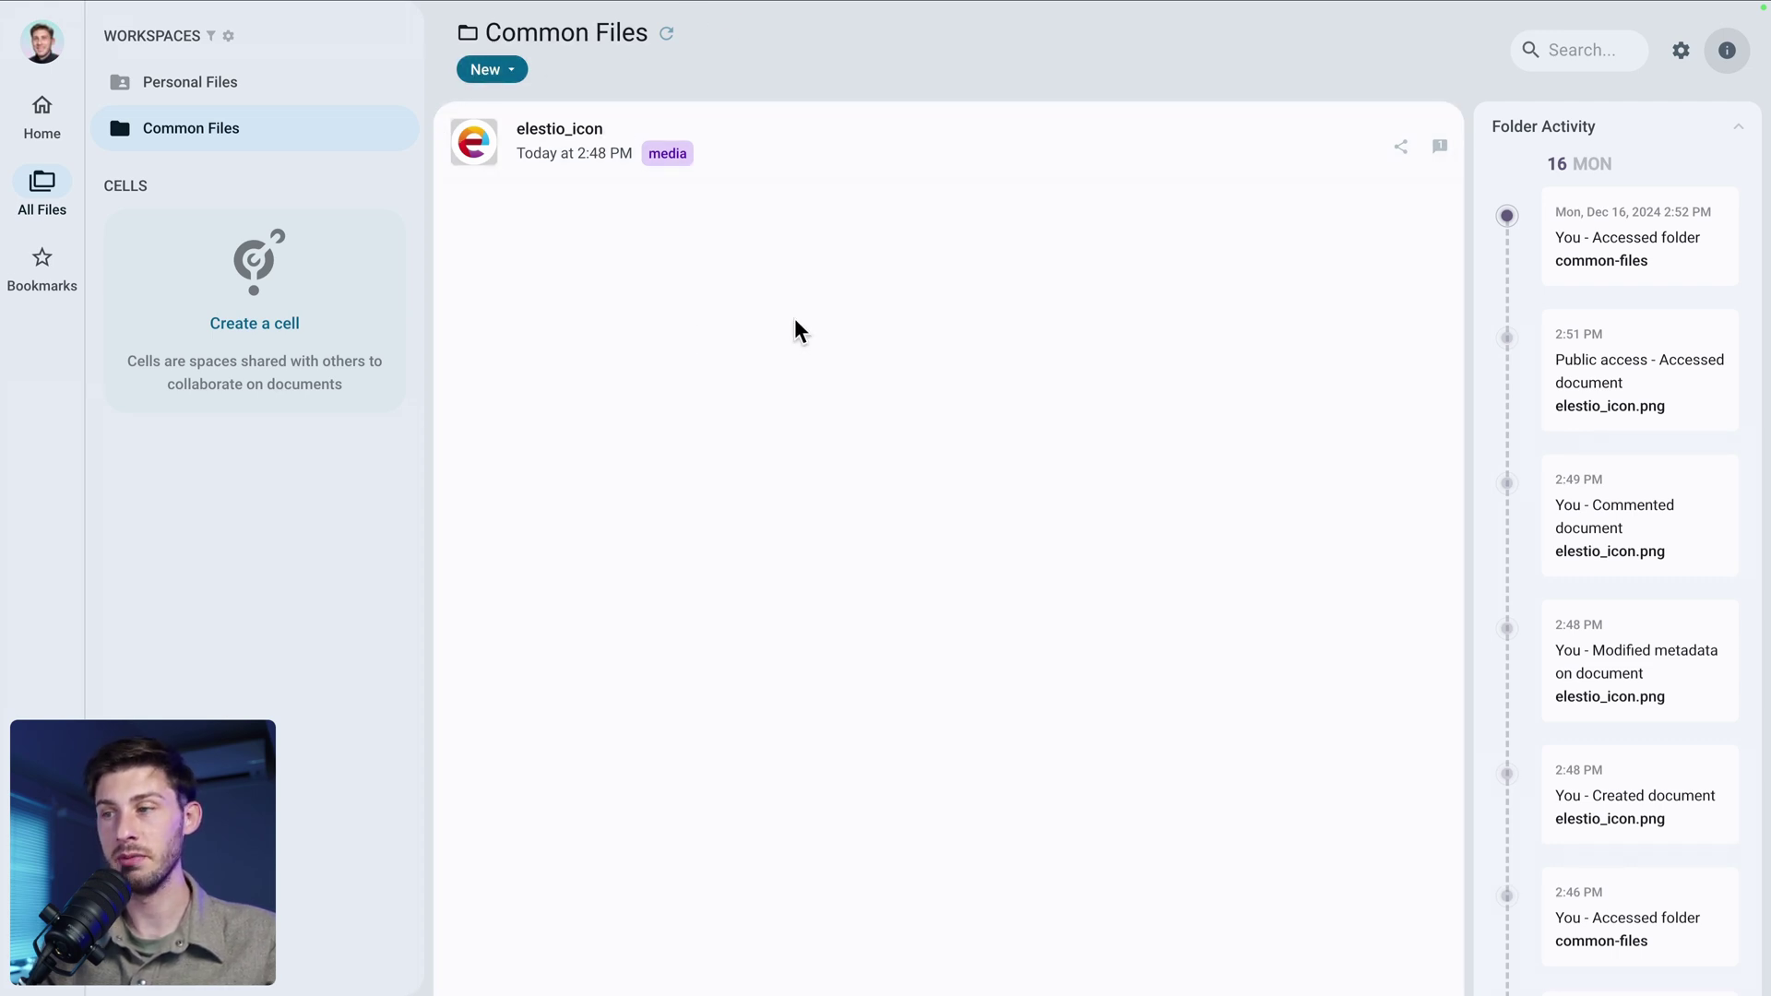
scroll(1540, 567, "down", 2)
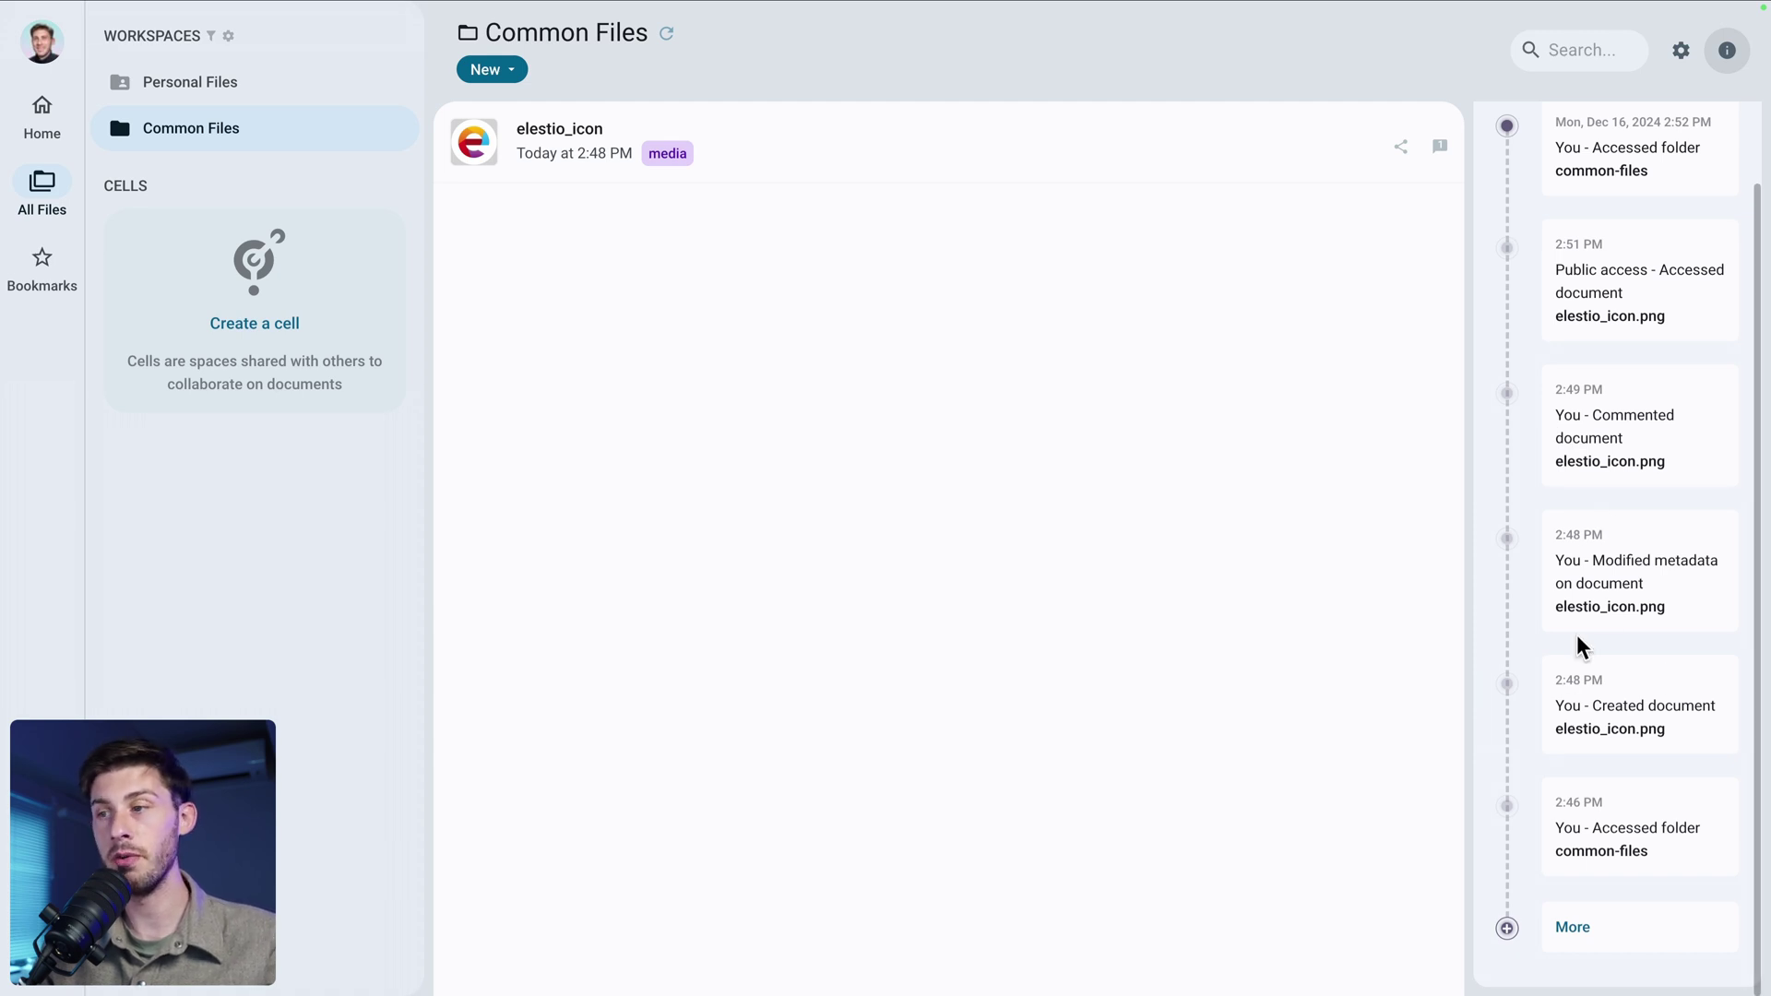
scroll(1575, 635, "up", 2)
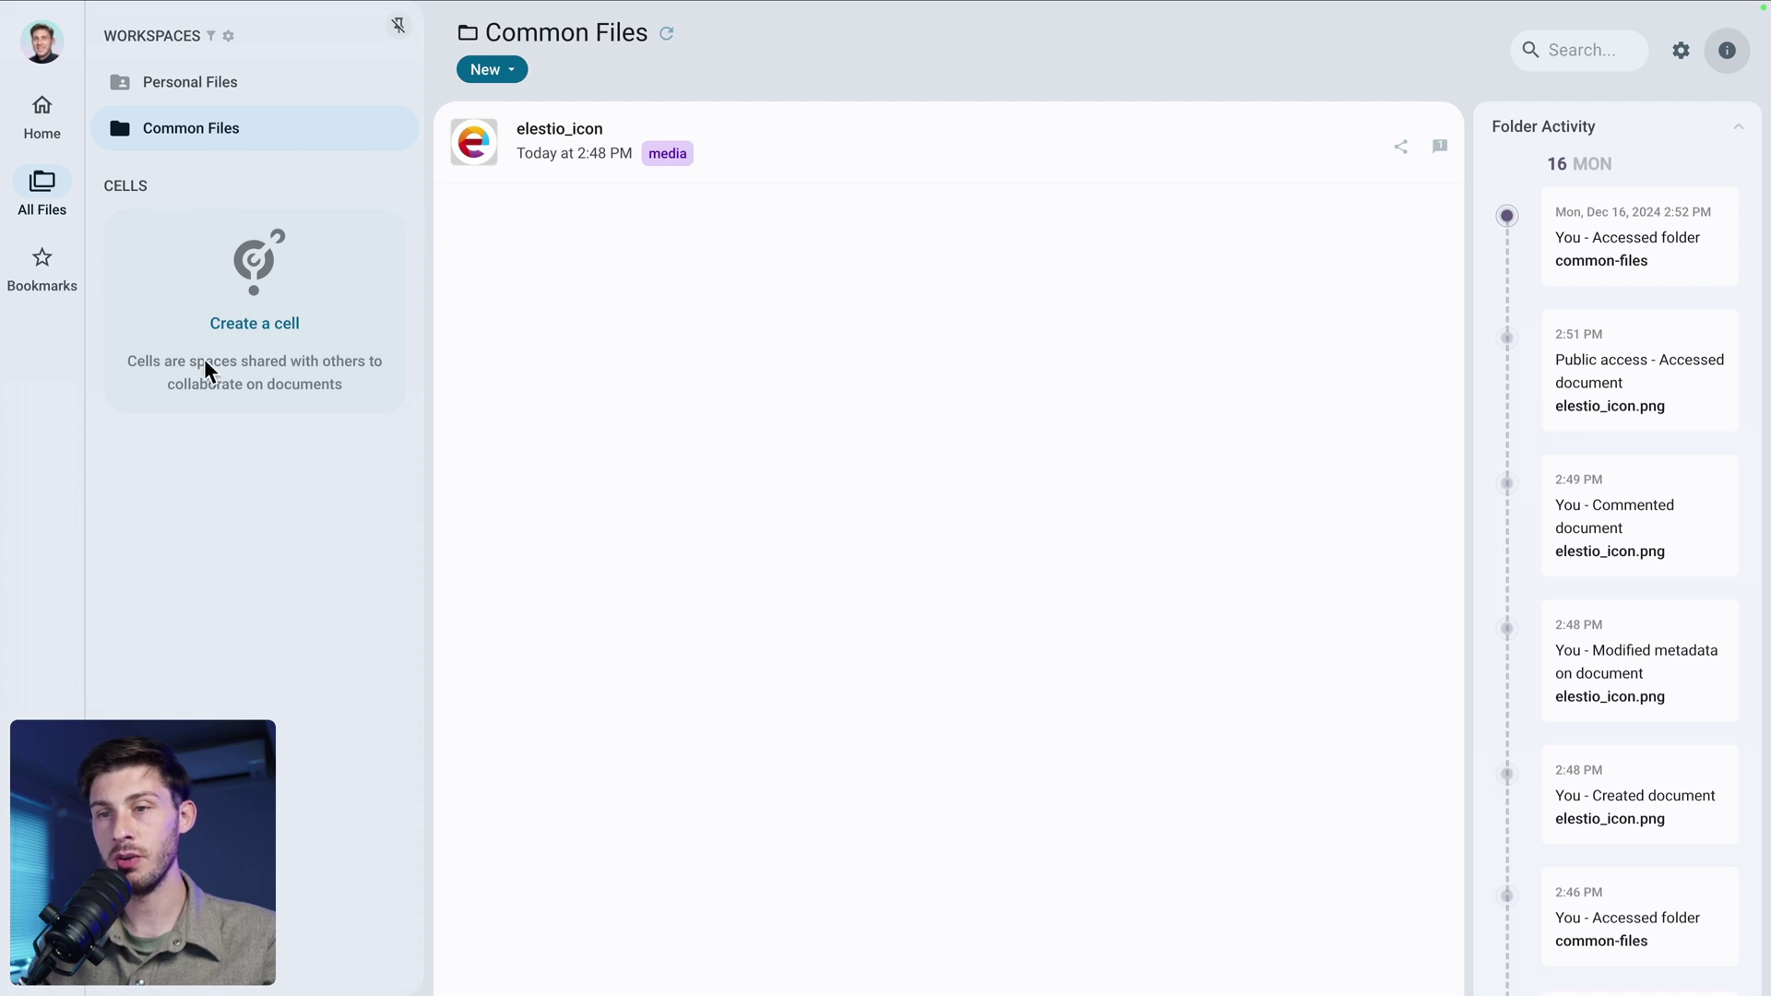
Start a new cell titled "Elestio" with the description "Elestio Cell", and check the expiry date calendar without choosing a date
left_click(257, 327)
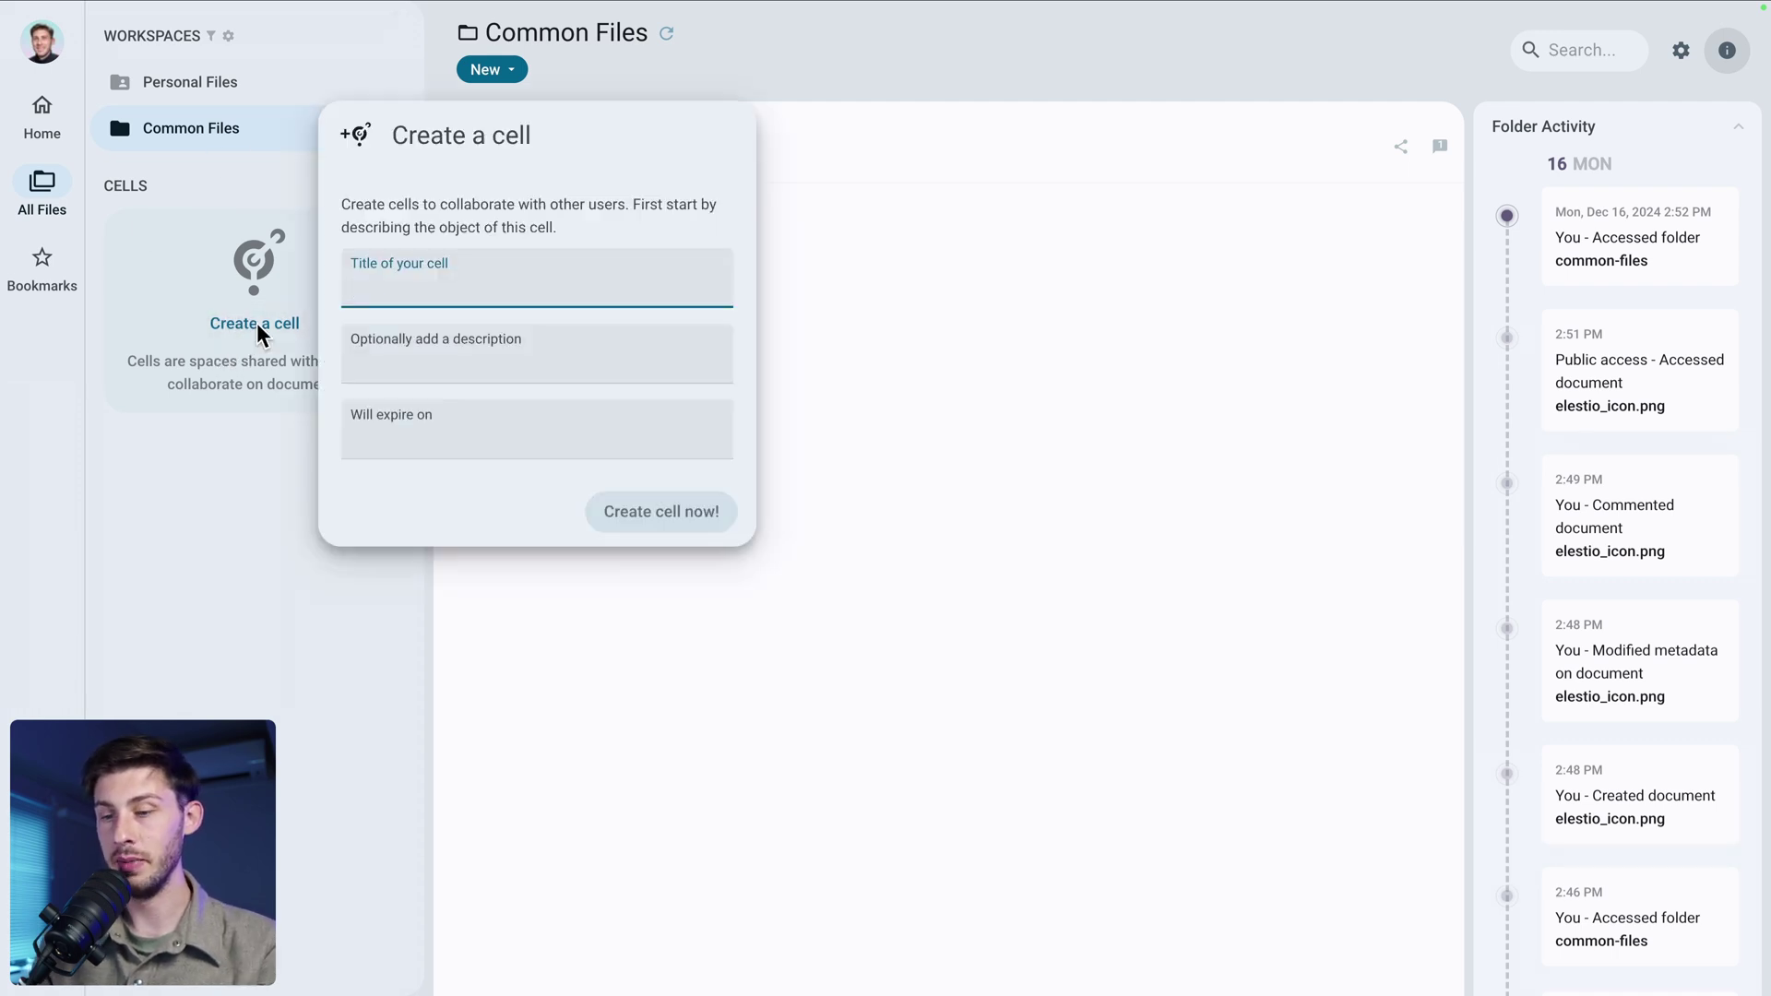
type("Elestio")
left_click(352, 363)
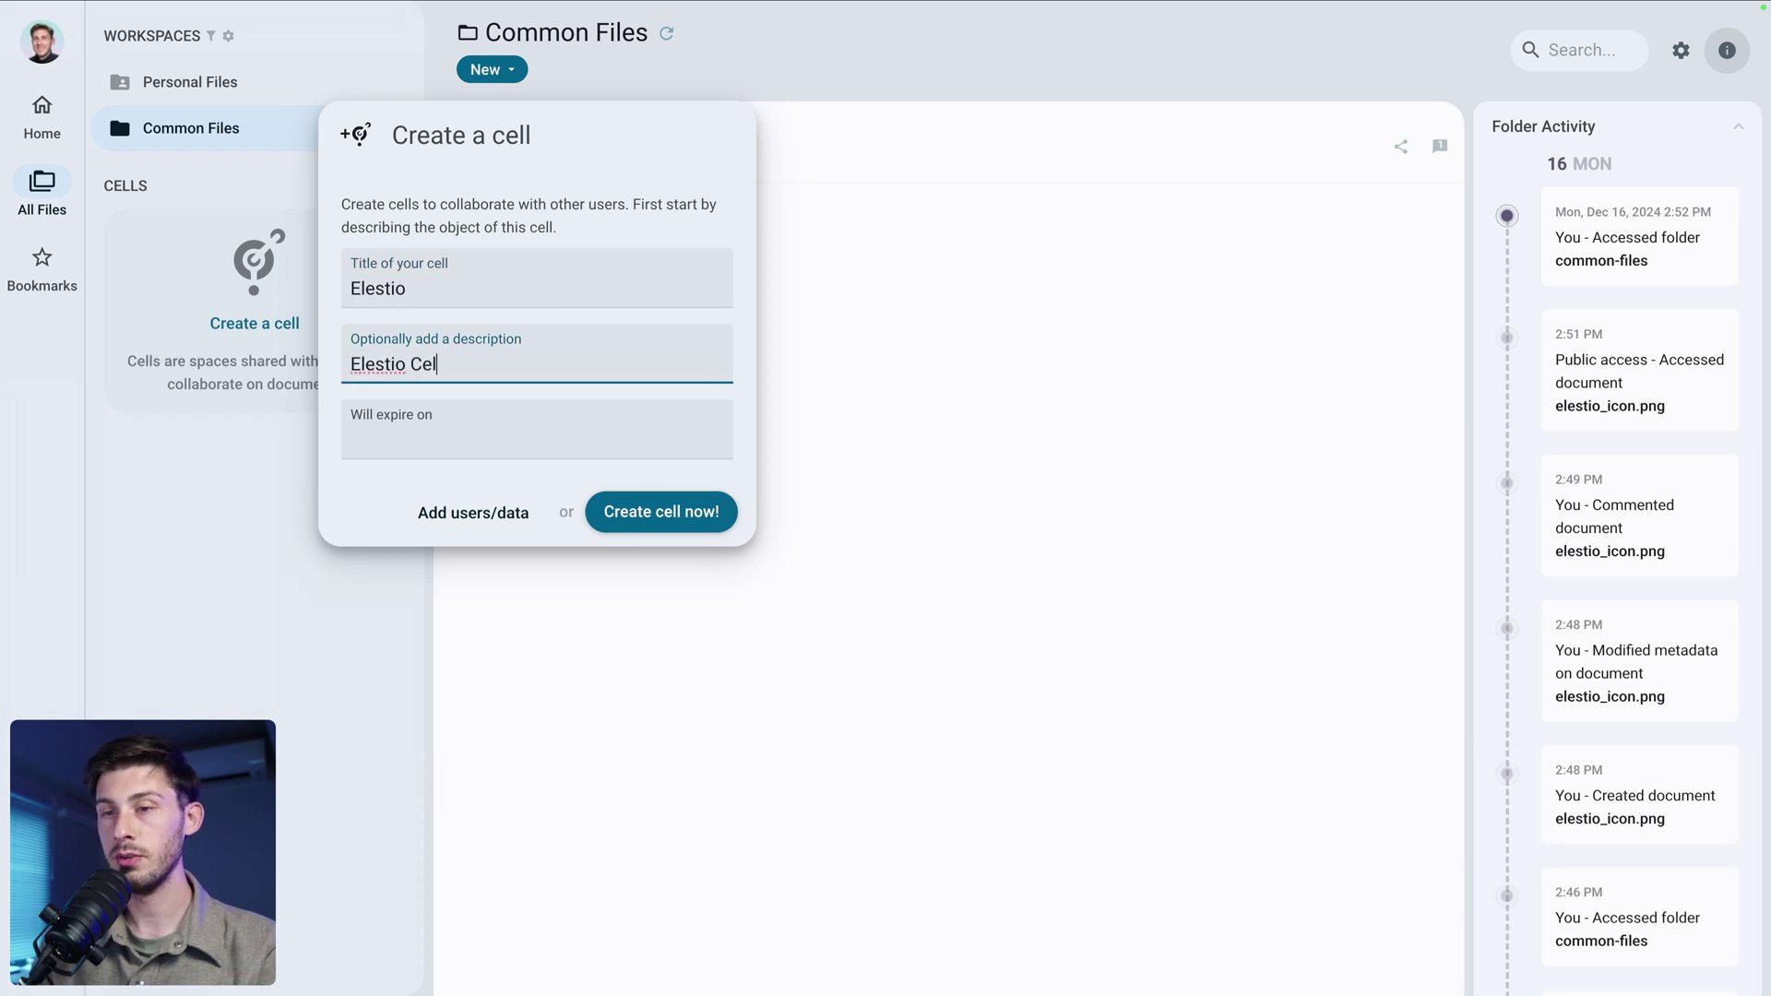
left_click(367, 433)
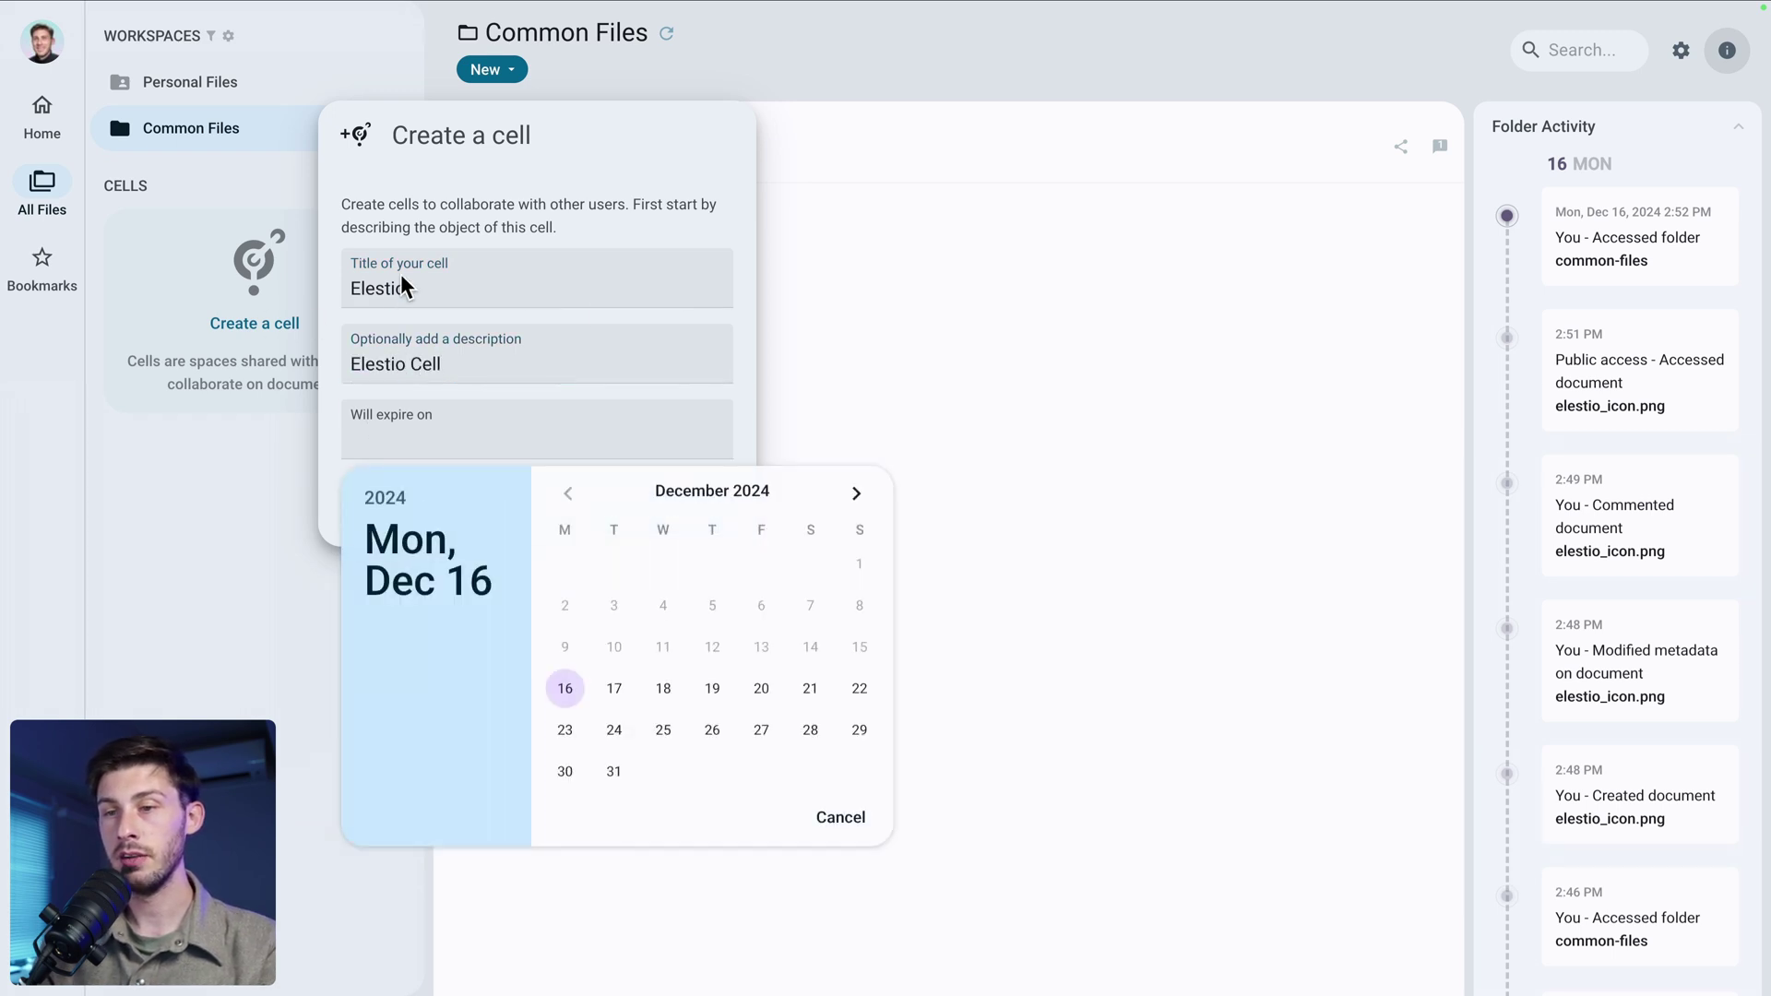
left_click(624, 400)
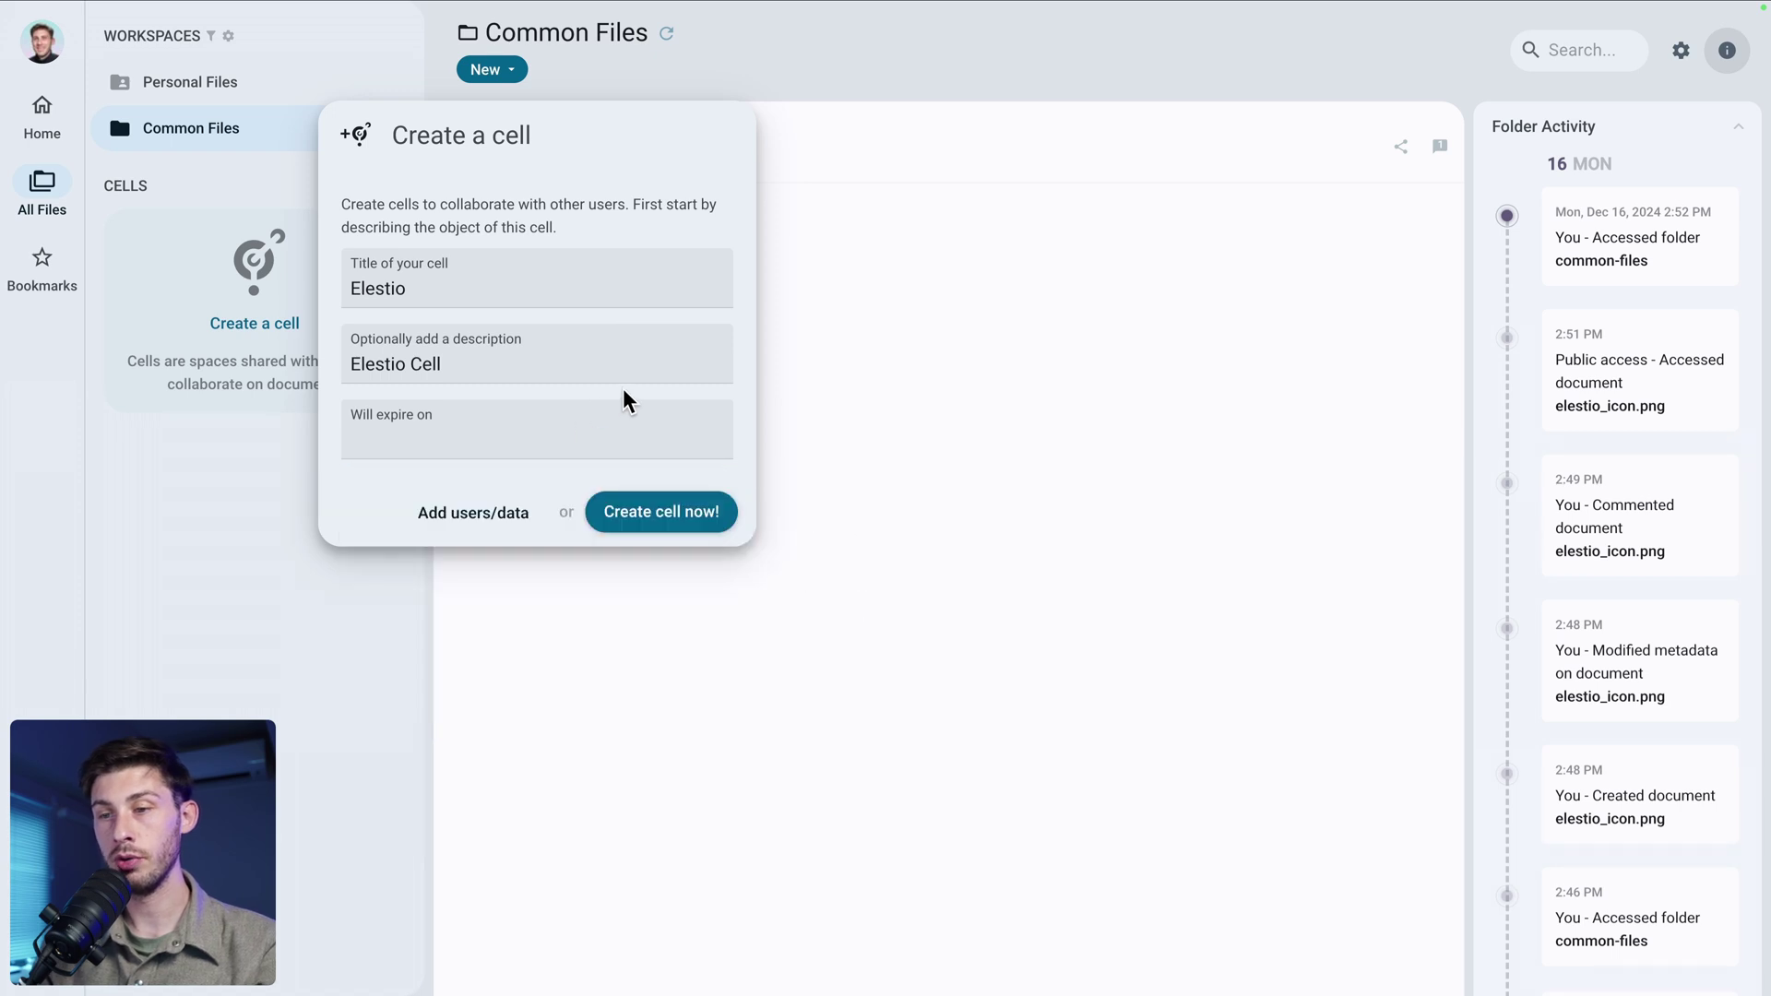
Check the address book for users to share the cell with, then create the Elestio cell without adding anyone
left_click(435, 518)
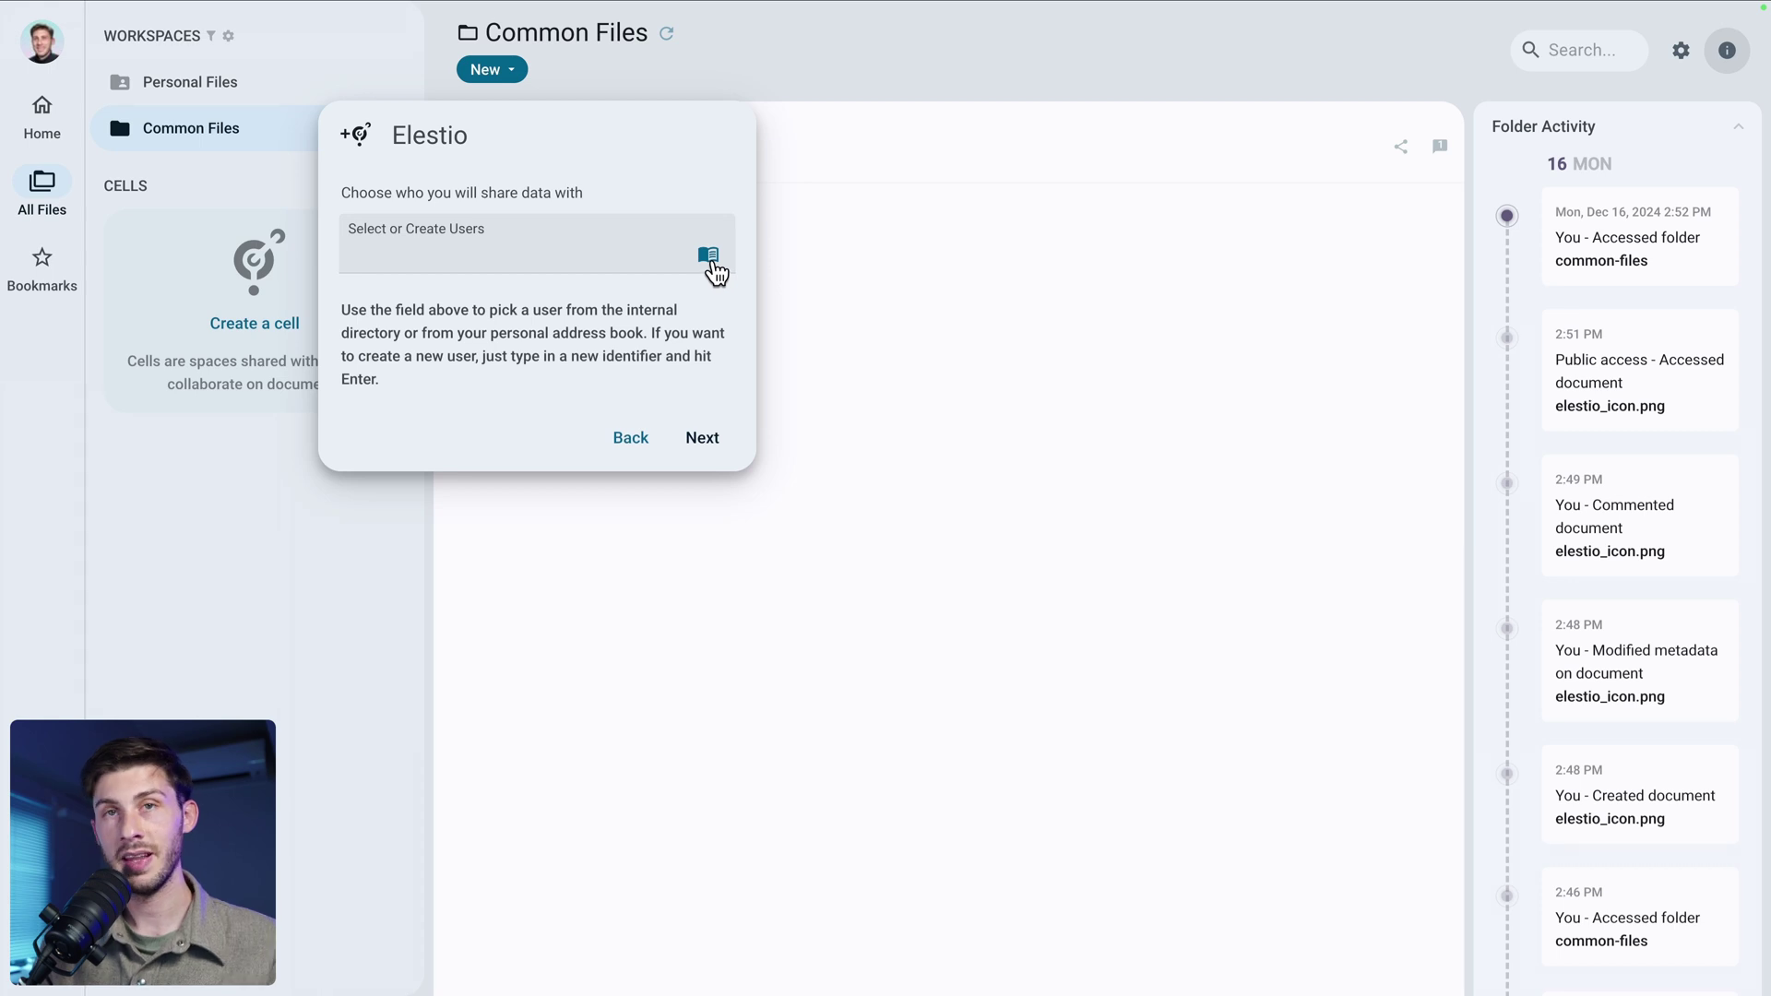
left_click(710, 262)
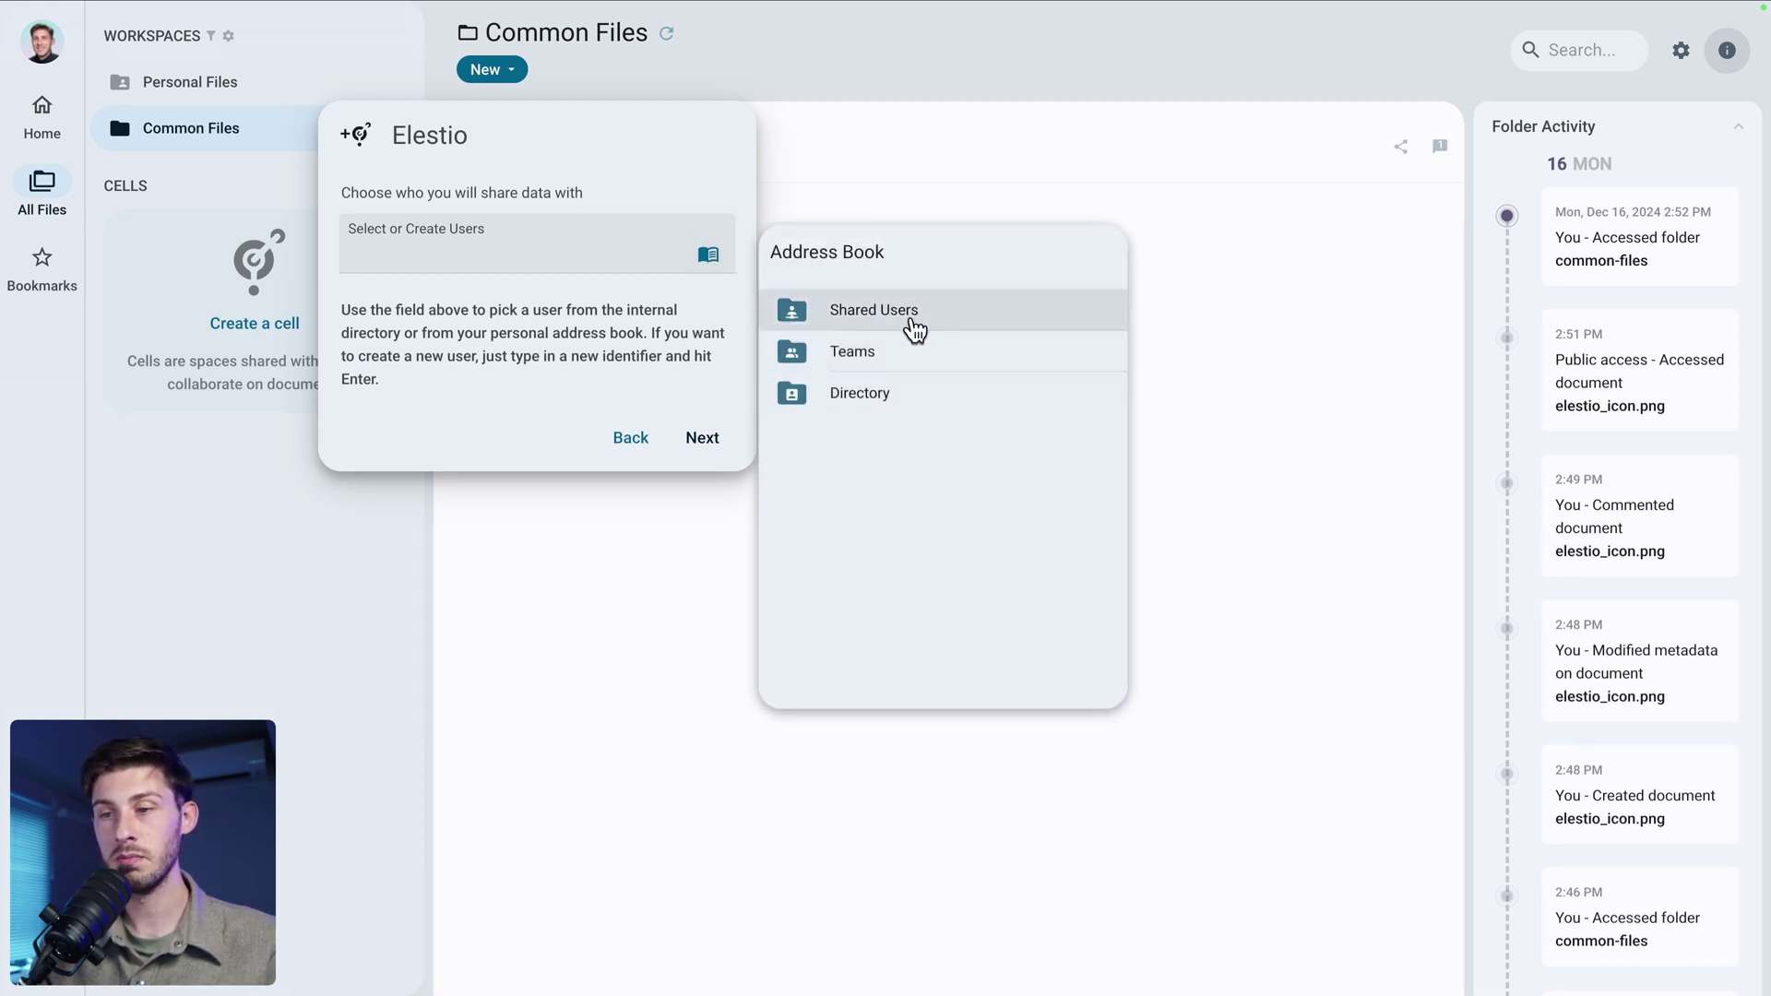
left_click(495, 341)
left_click(629, 438)
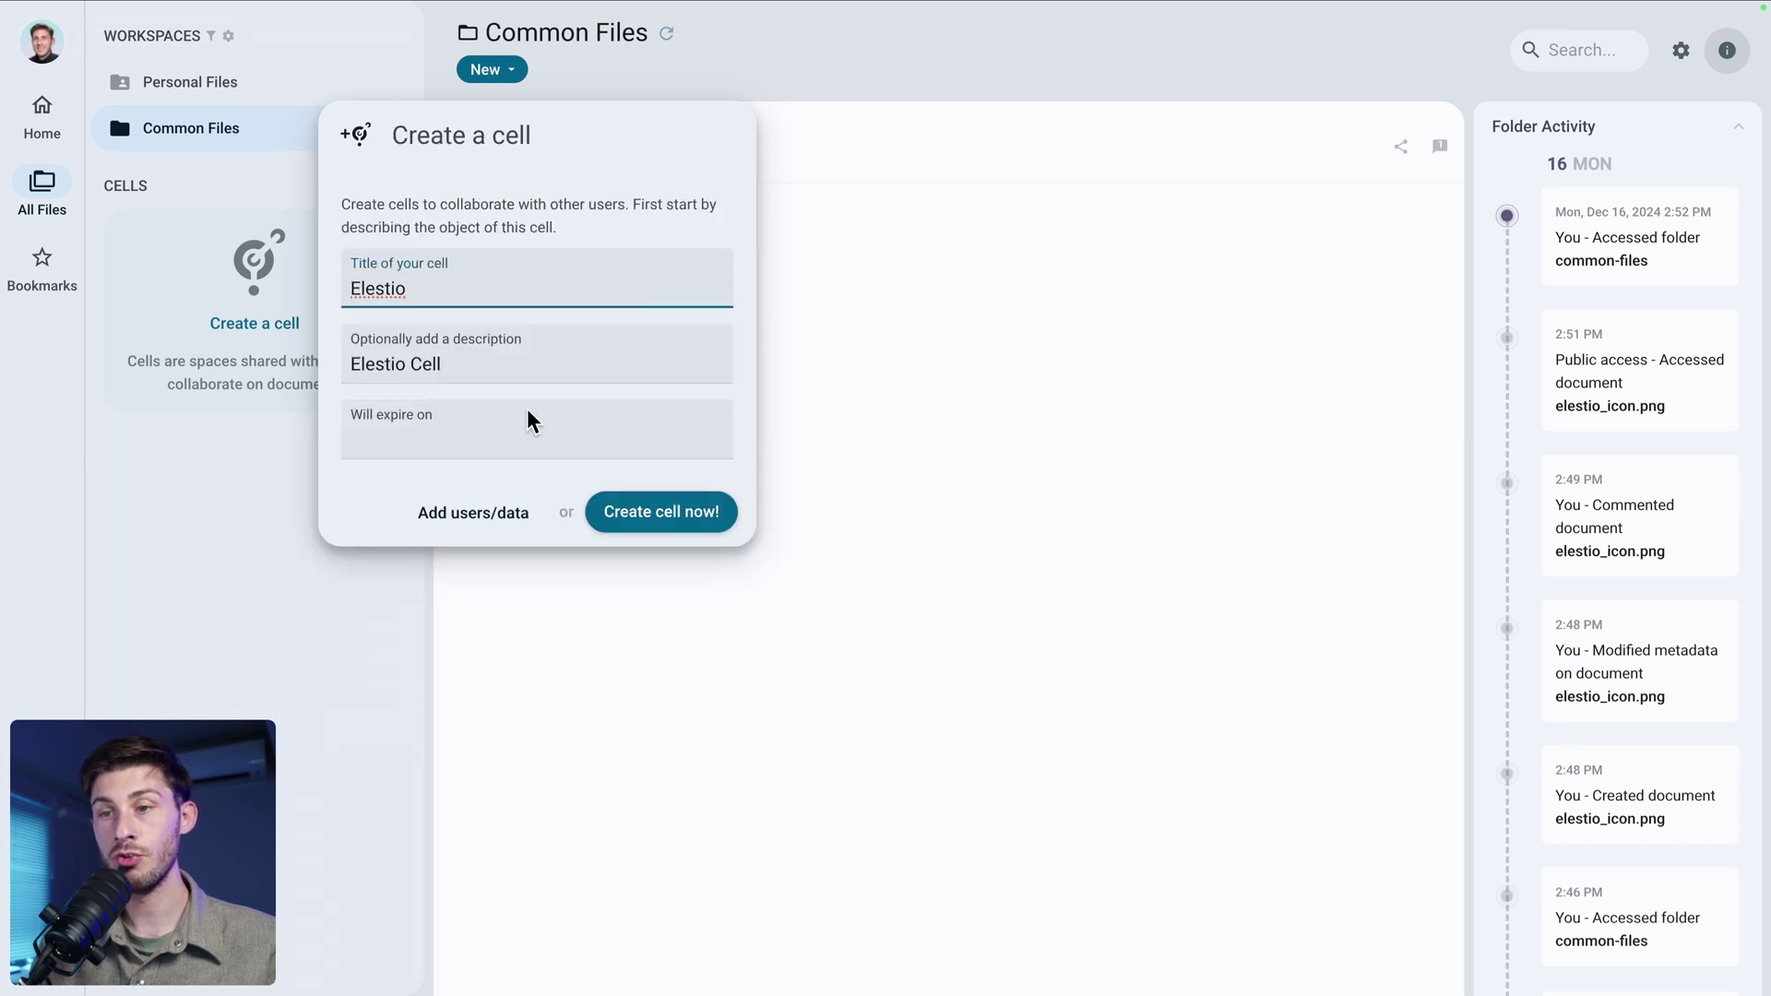
left_click(672, 524)
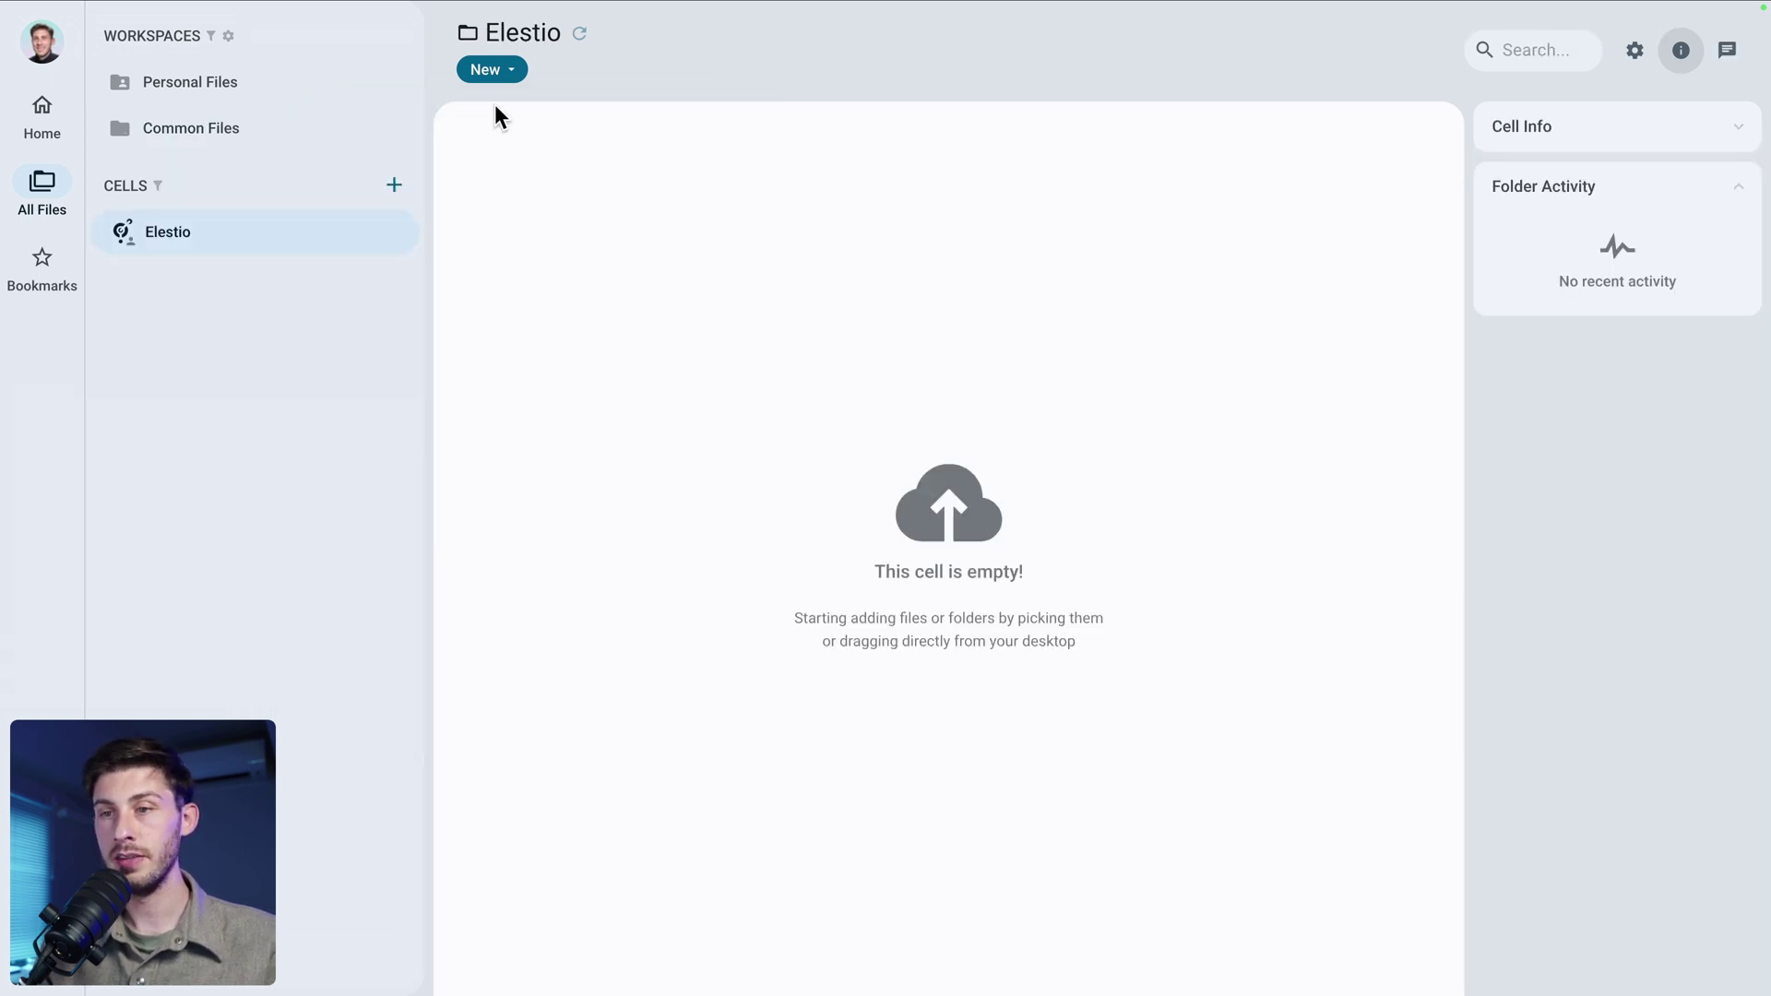
Create a folder named "Marketing" in the Elestio cell
left_click(510, 72)
left_click(532, 118)
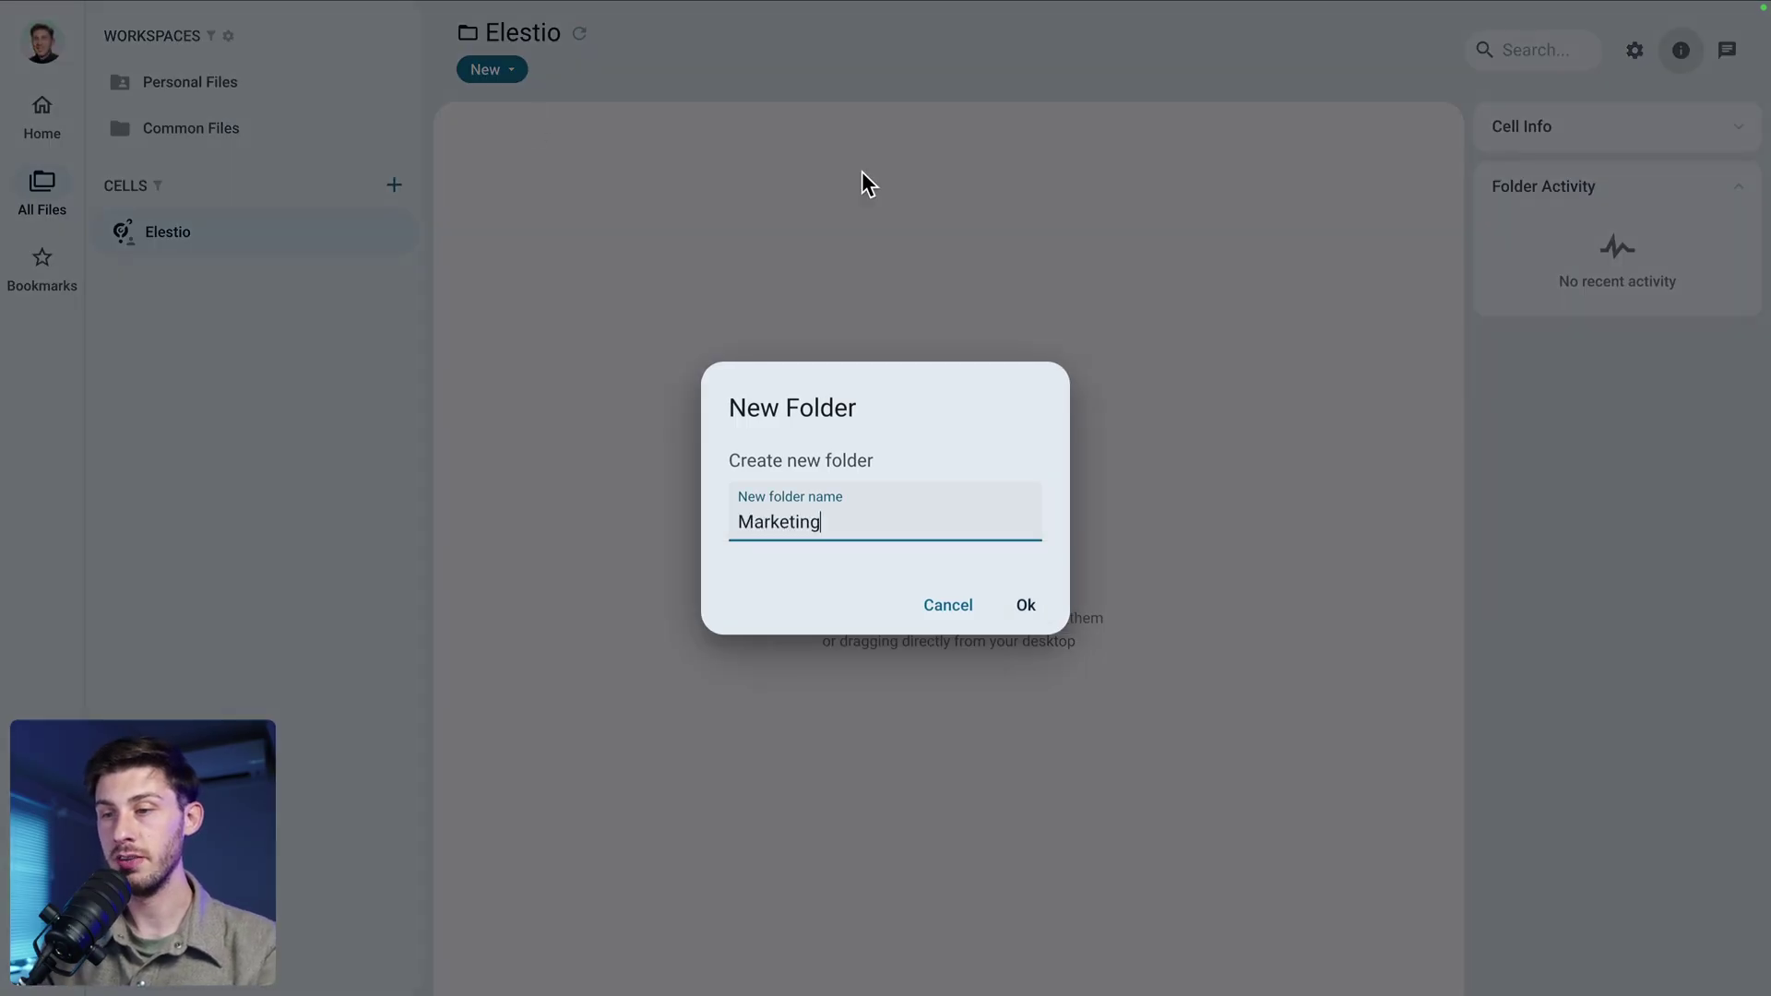
left_click(1025, 607)
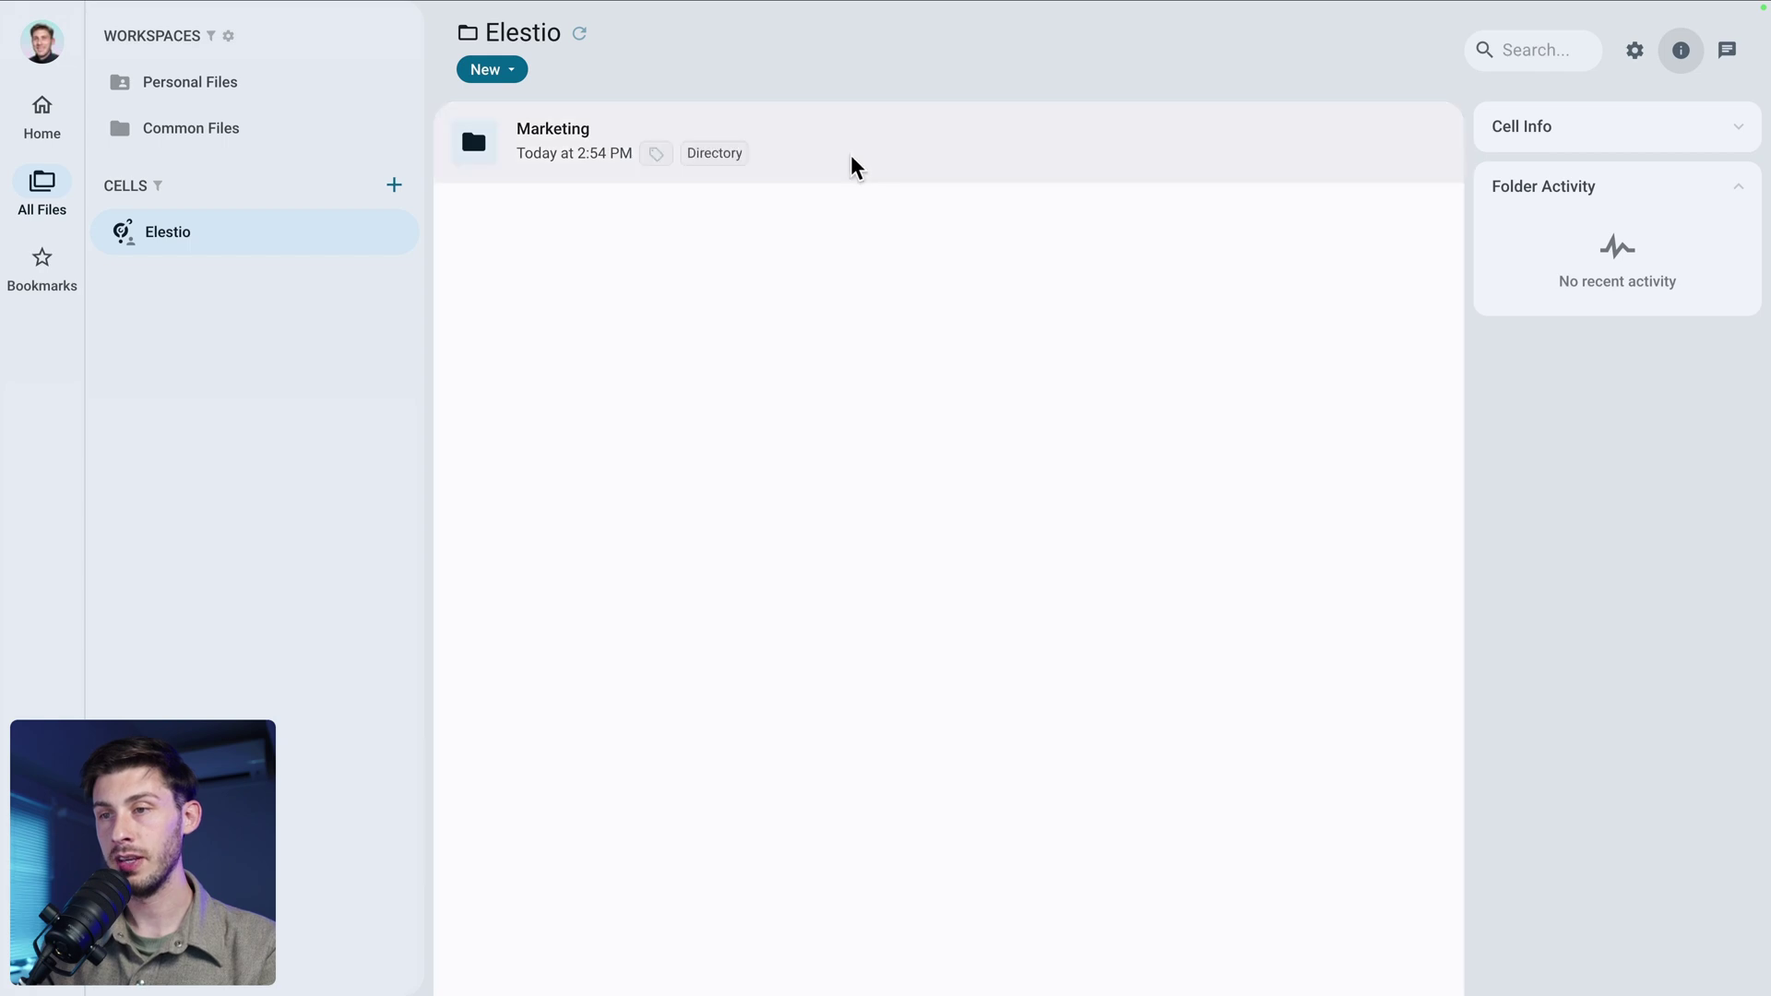
Create an empty Microsoft Word file named Test.docx inside the Marketing folder and open it
double_click(851, 155)
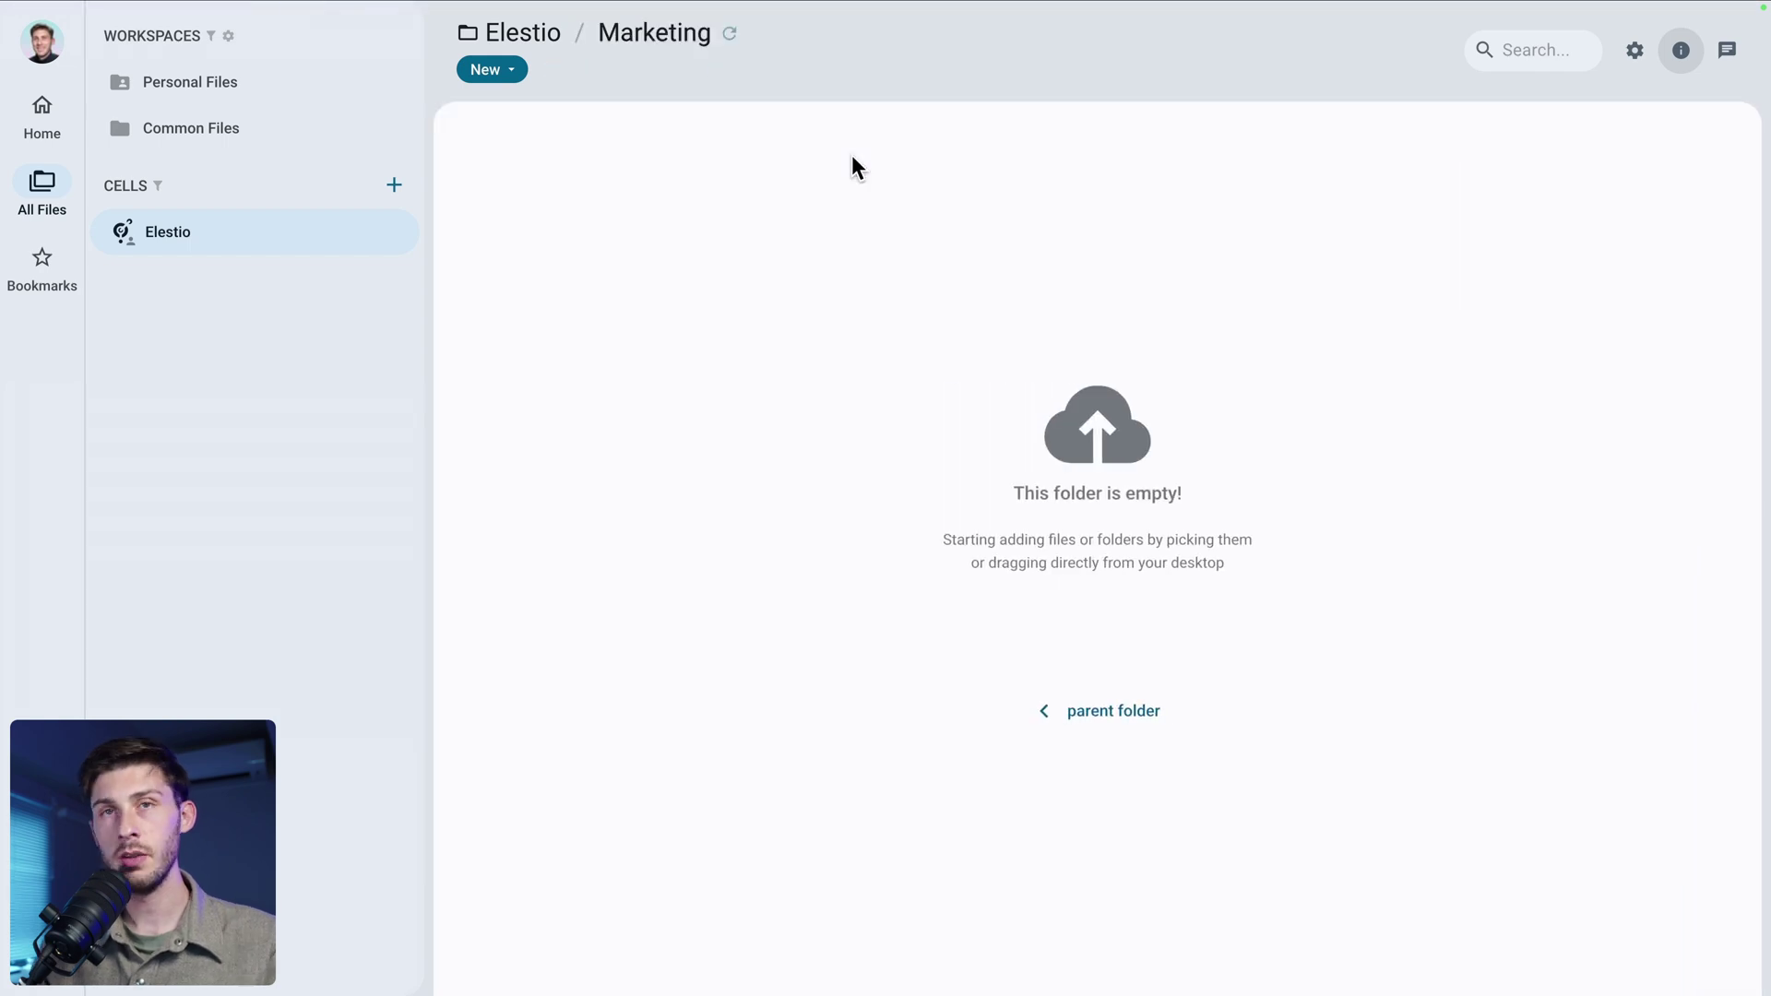
left_click(512, 74)
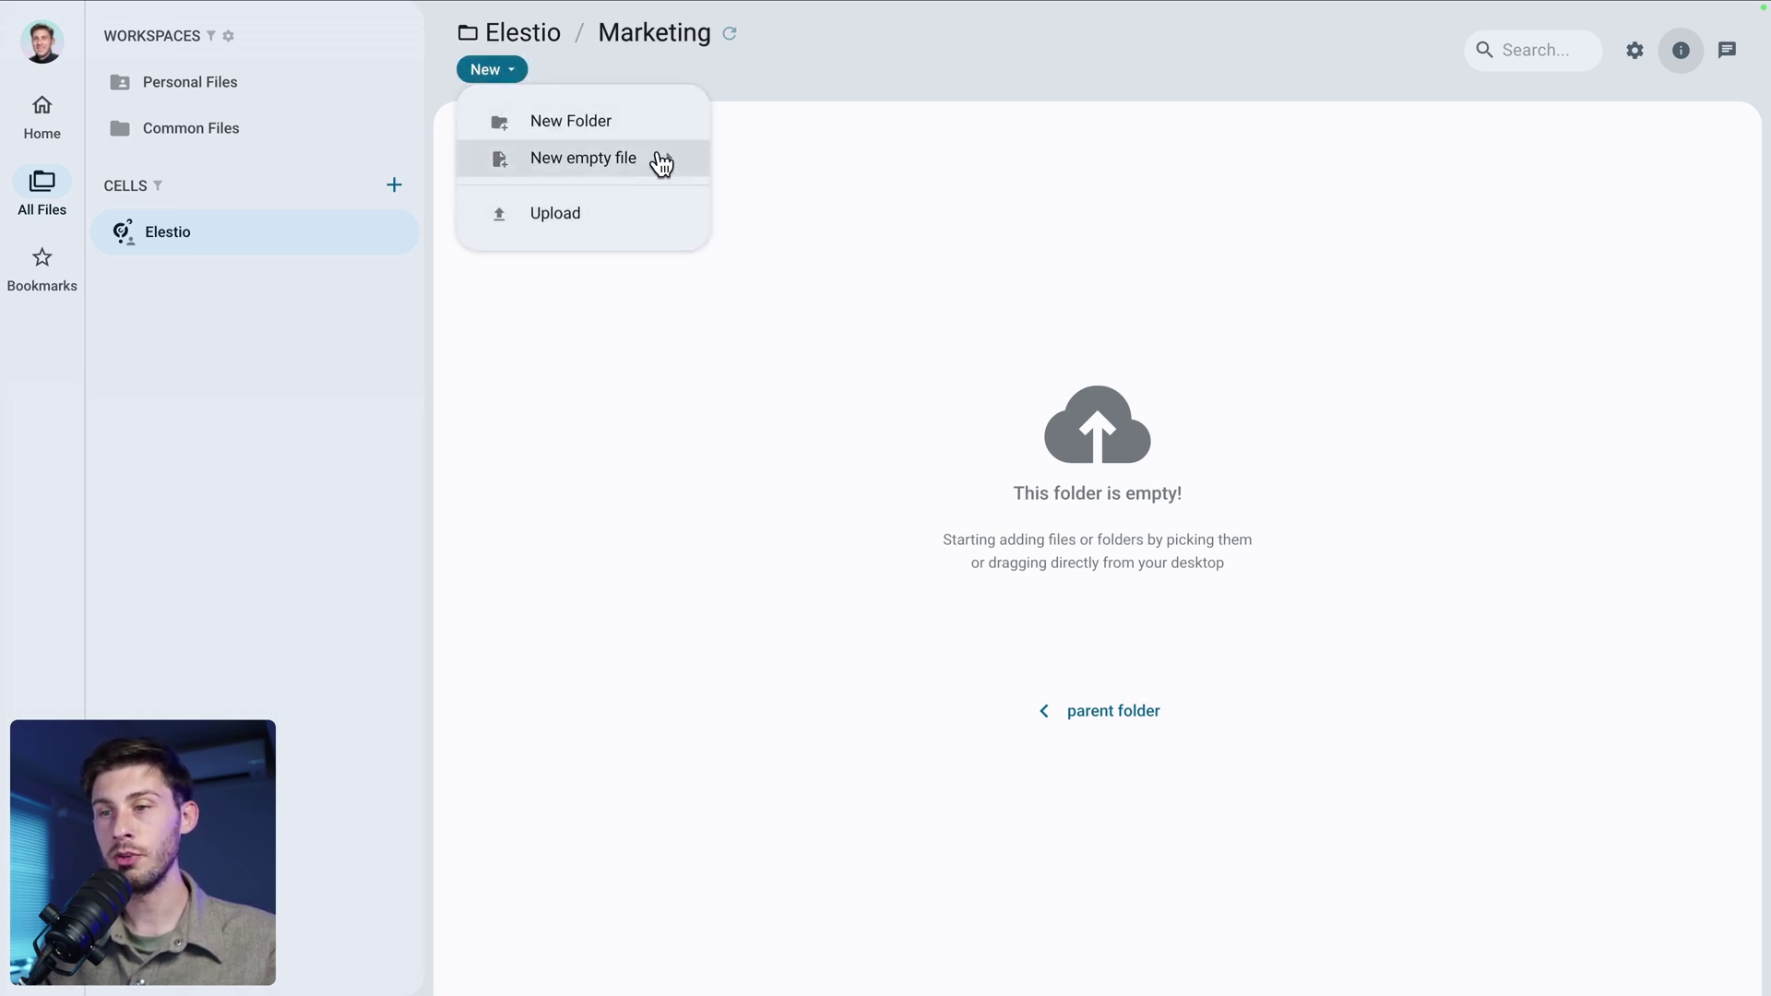
mouse_move(657, 162)
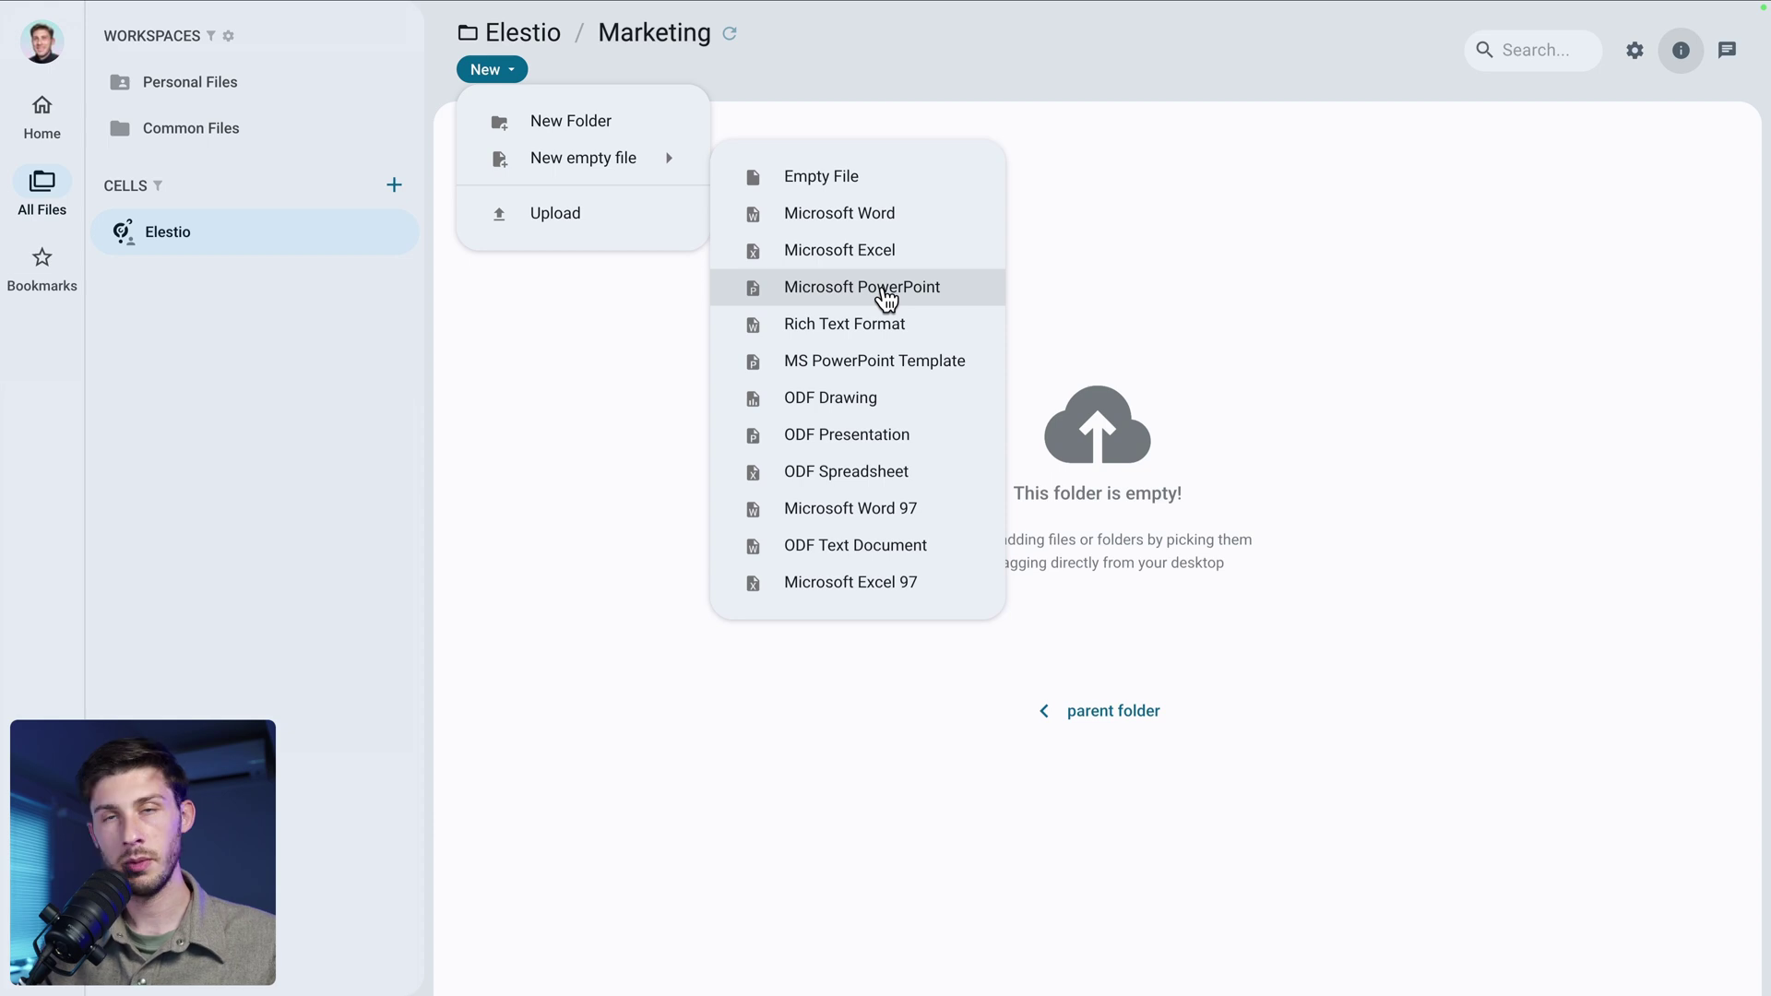
left_click(862, 224)
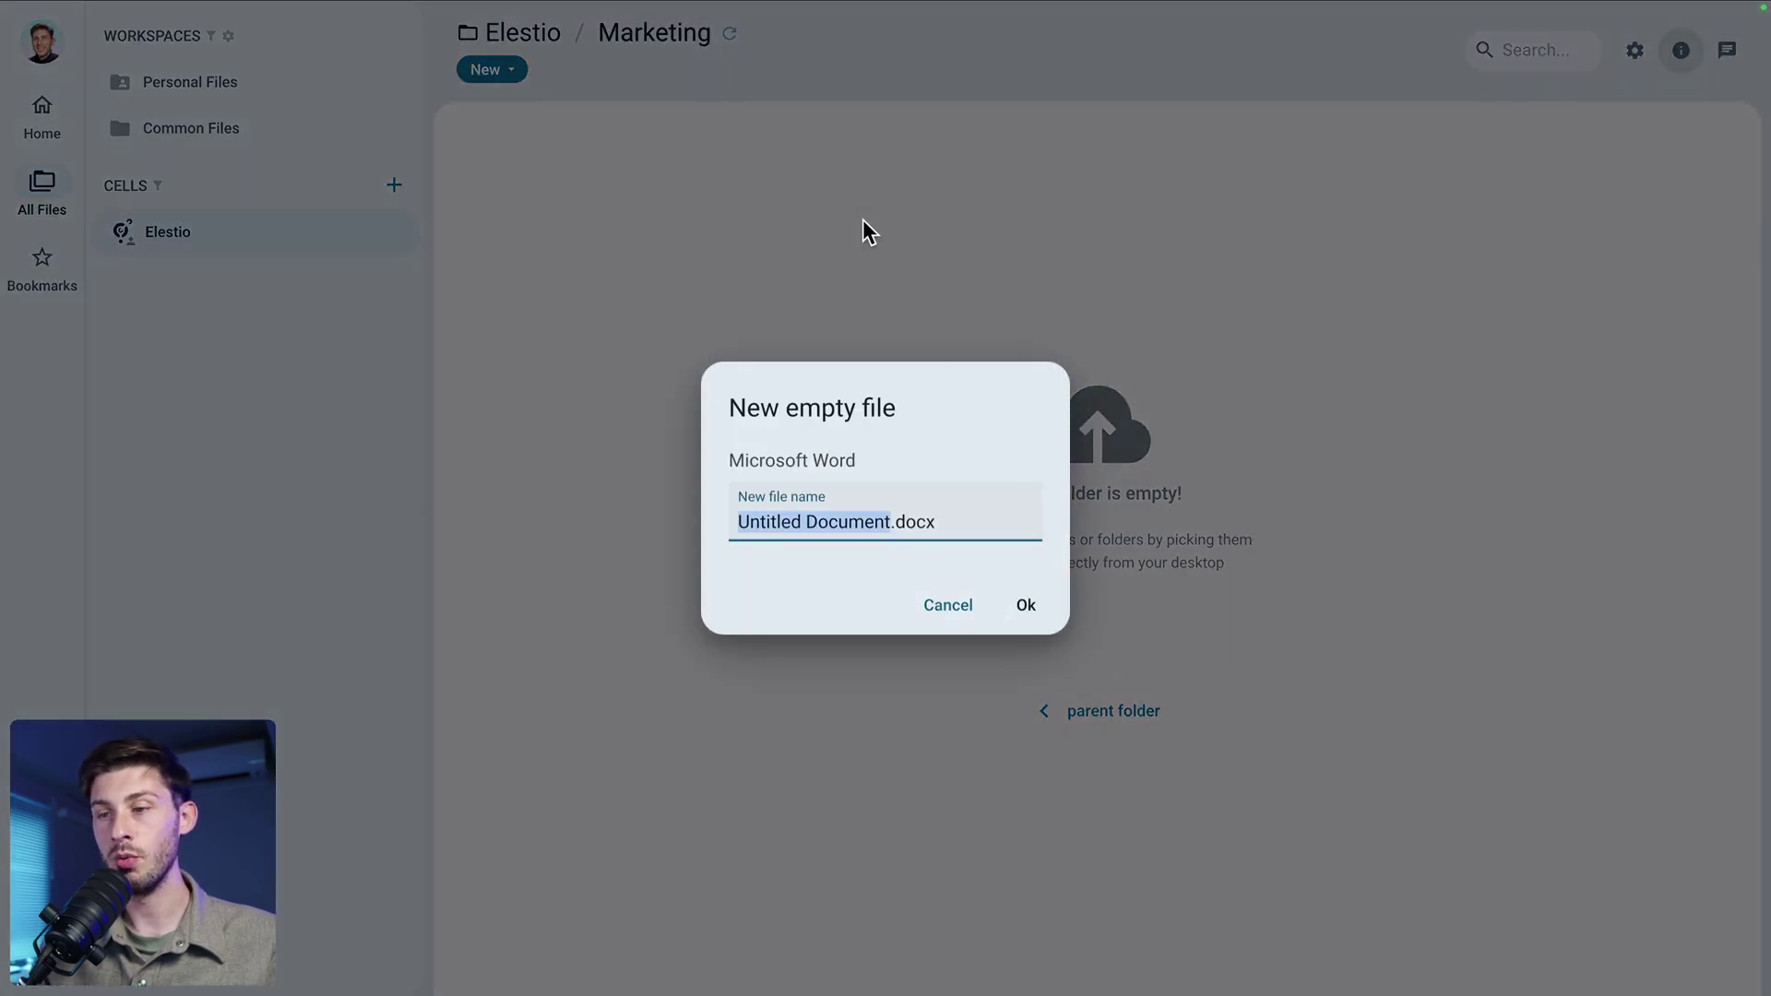
type("Test")
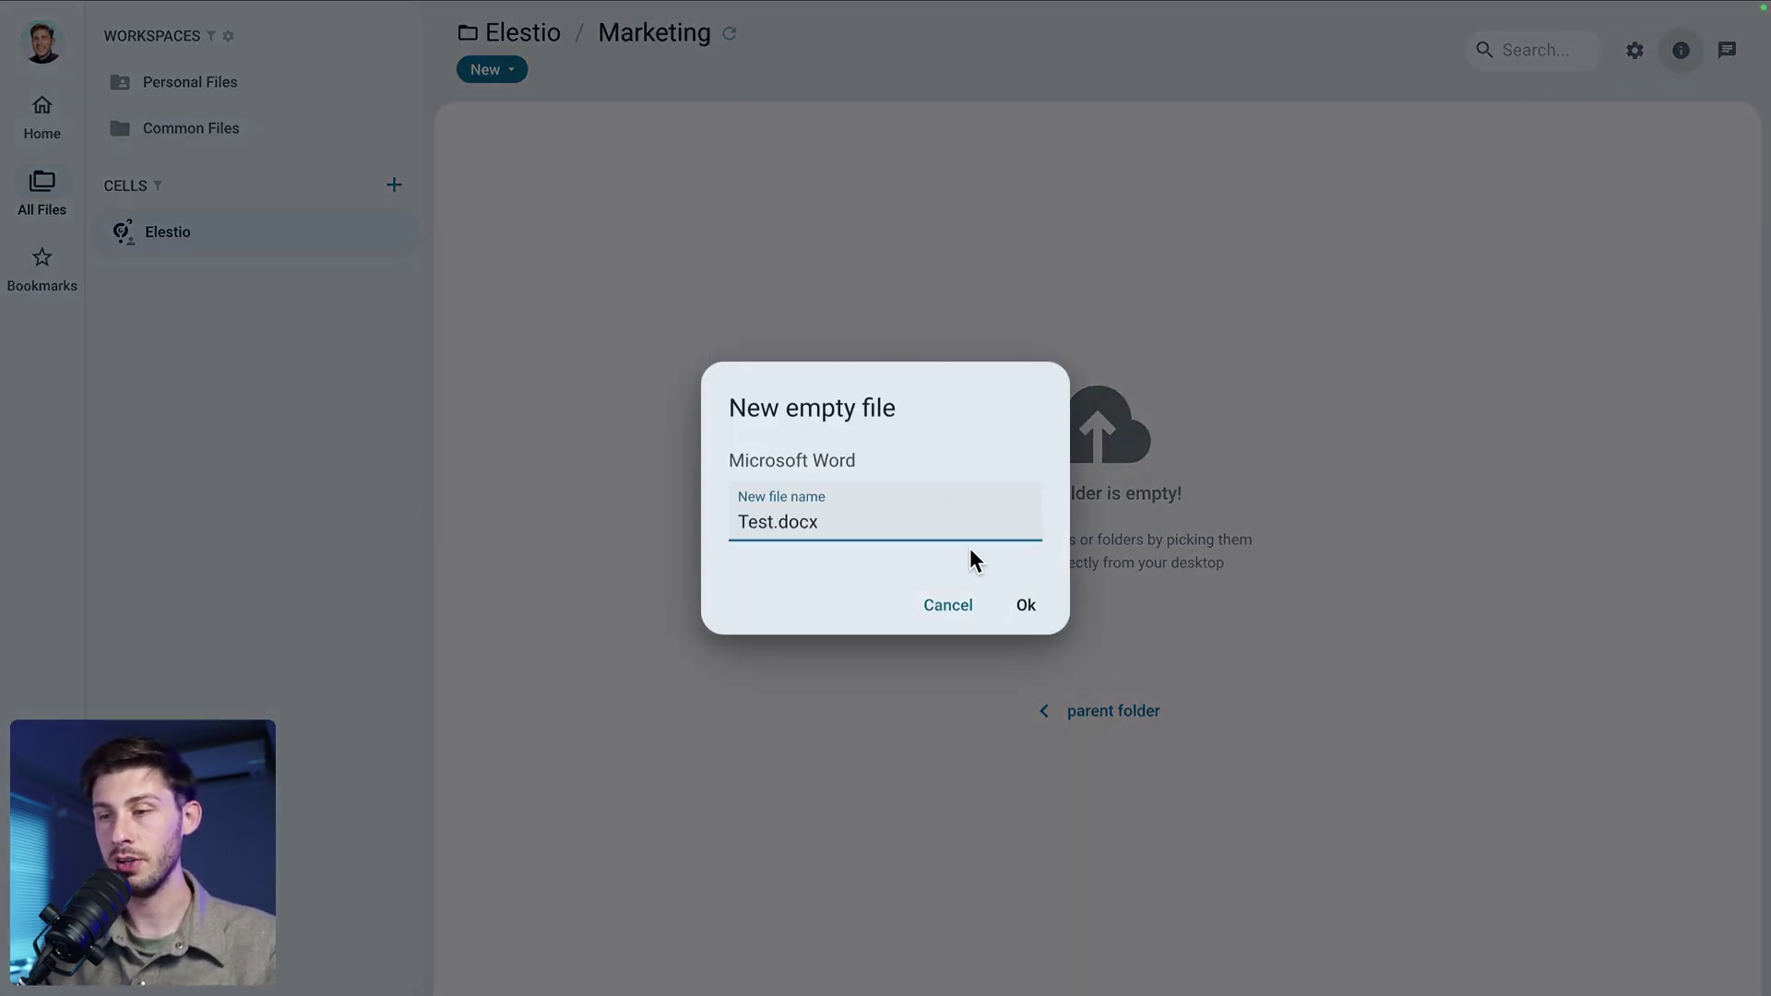
left_click(1029, 608)
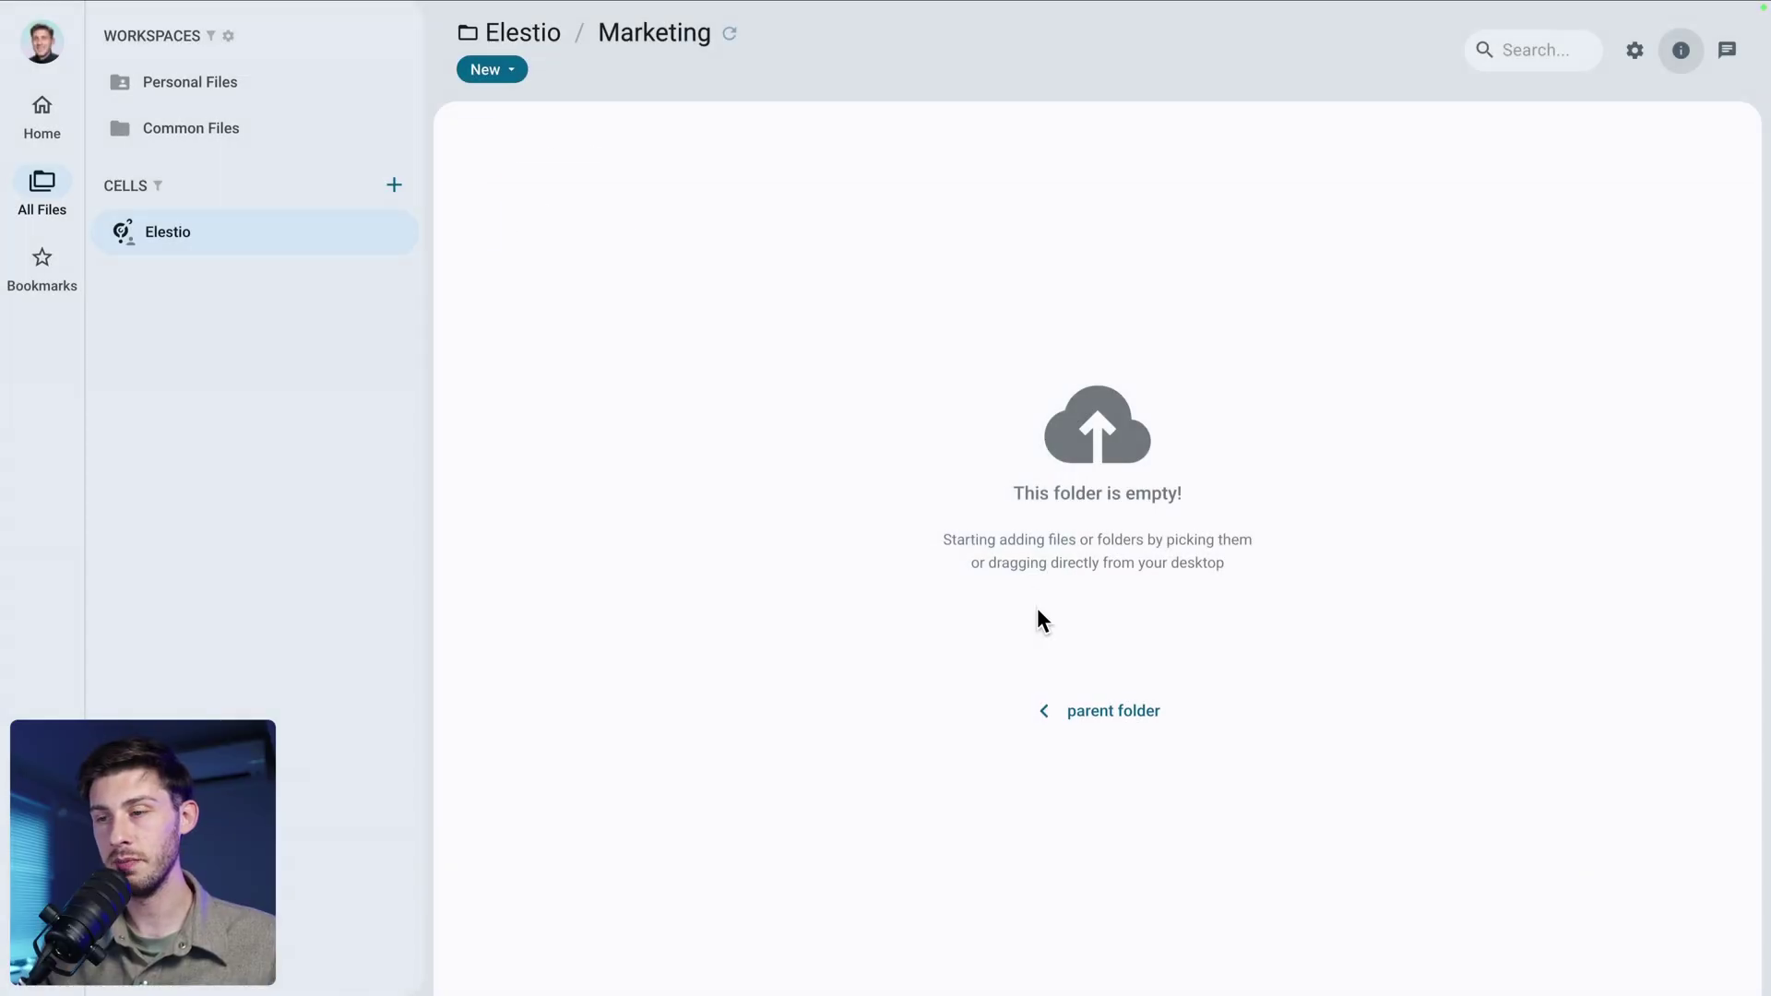
left_click(1020, 258)
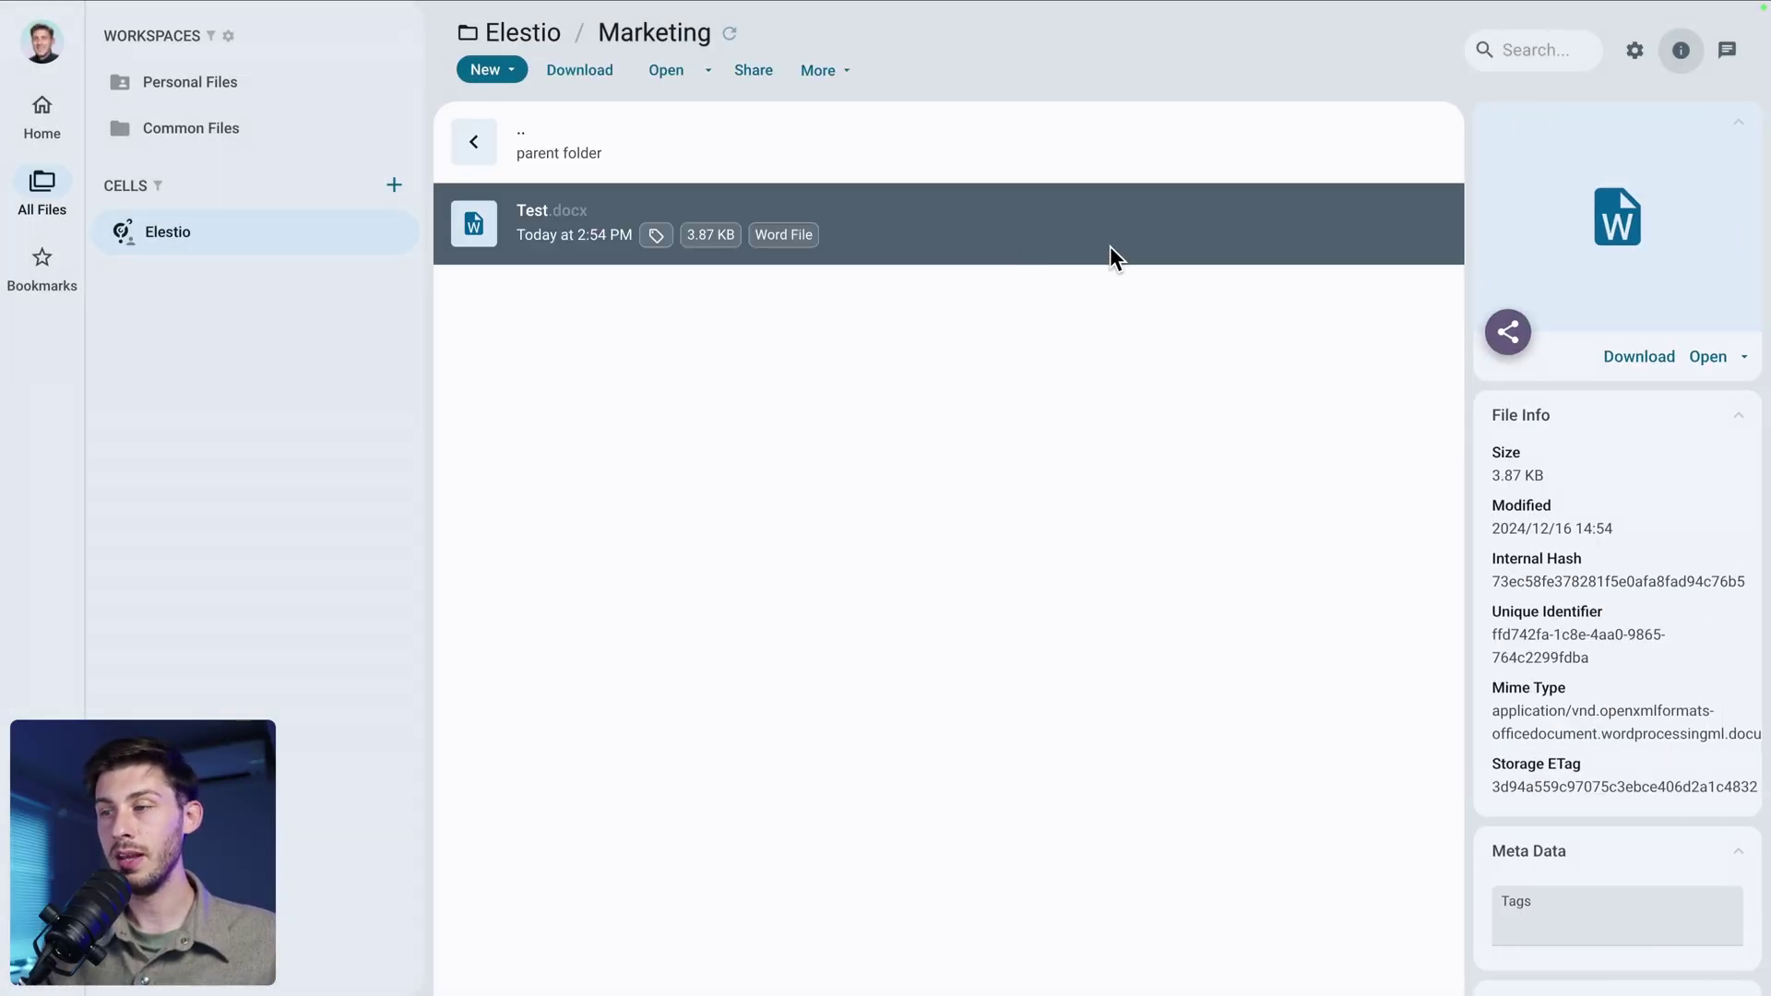
left_click(1706, 360)
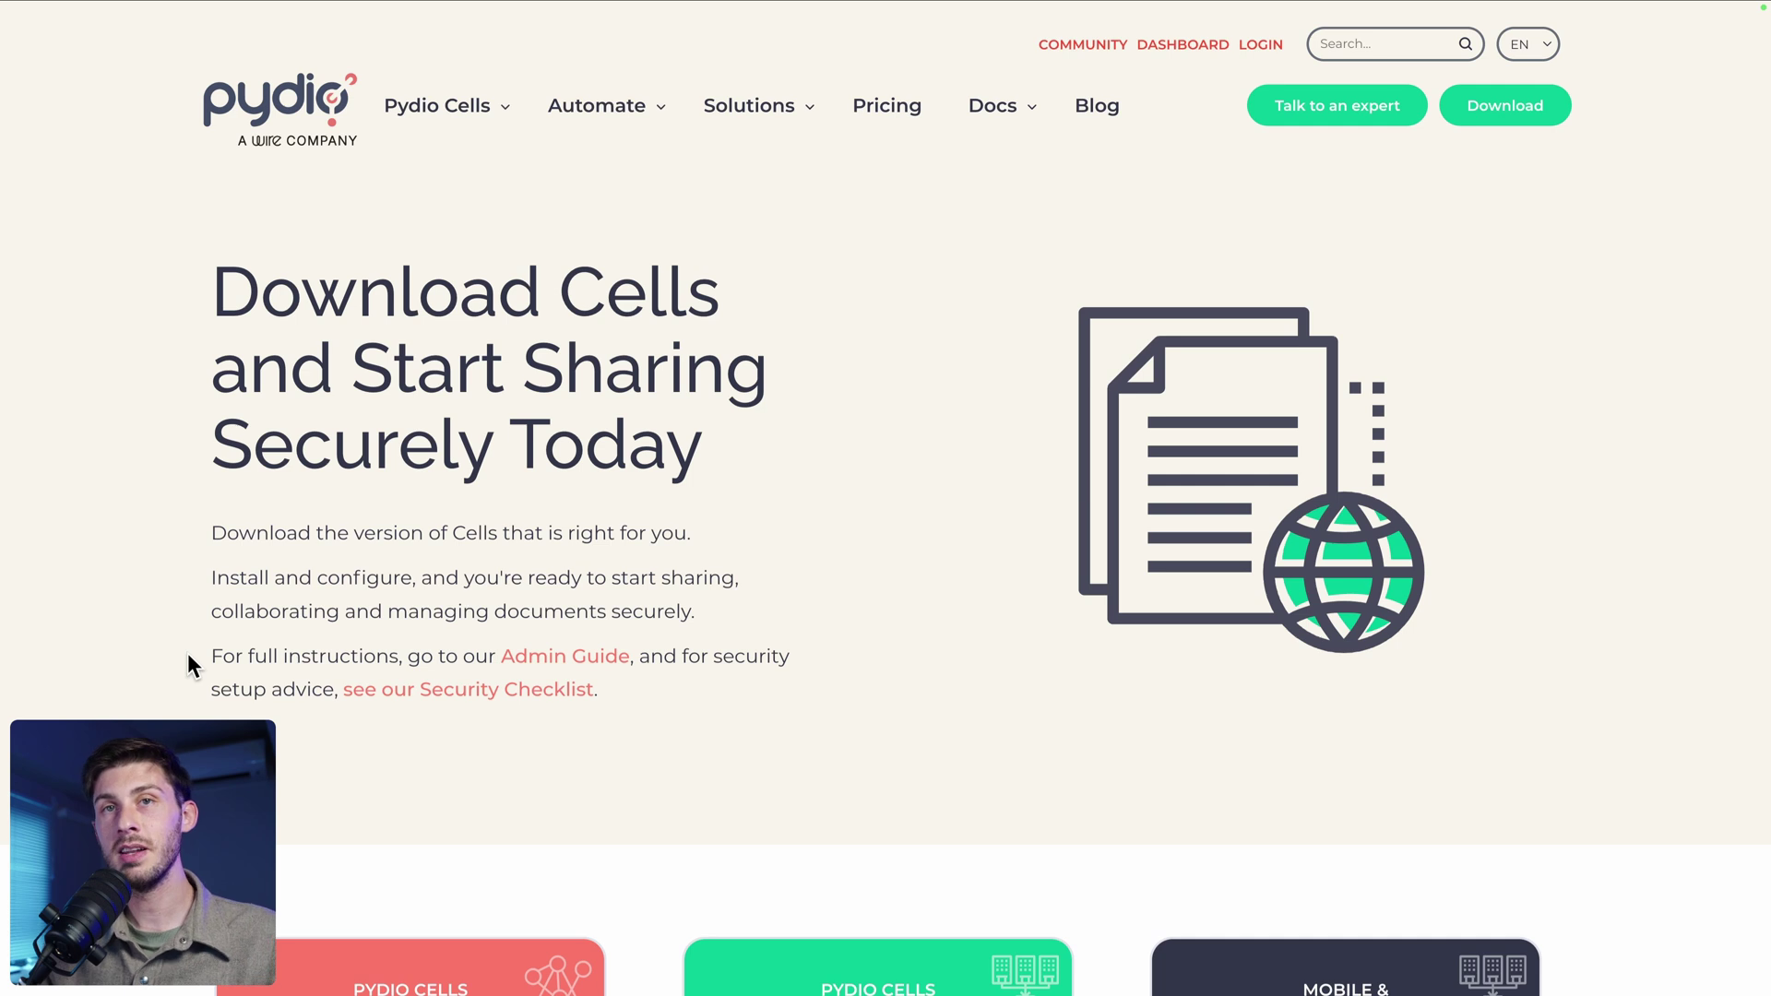
Look through the Pydio download page for the Cells editions and the mobile and desktop clients
scroll(187, 653, "down", 3)
scroll(186, 653, "down", 5)
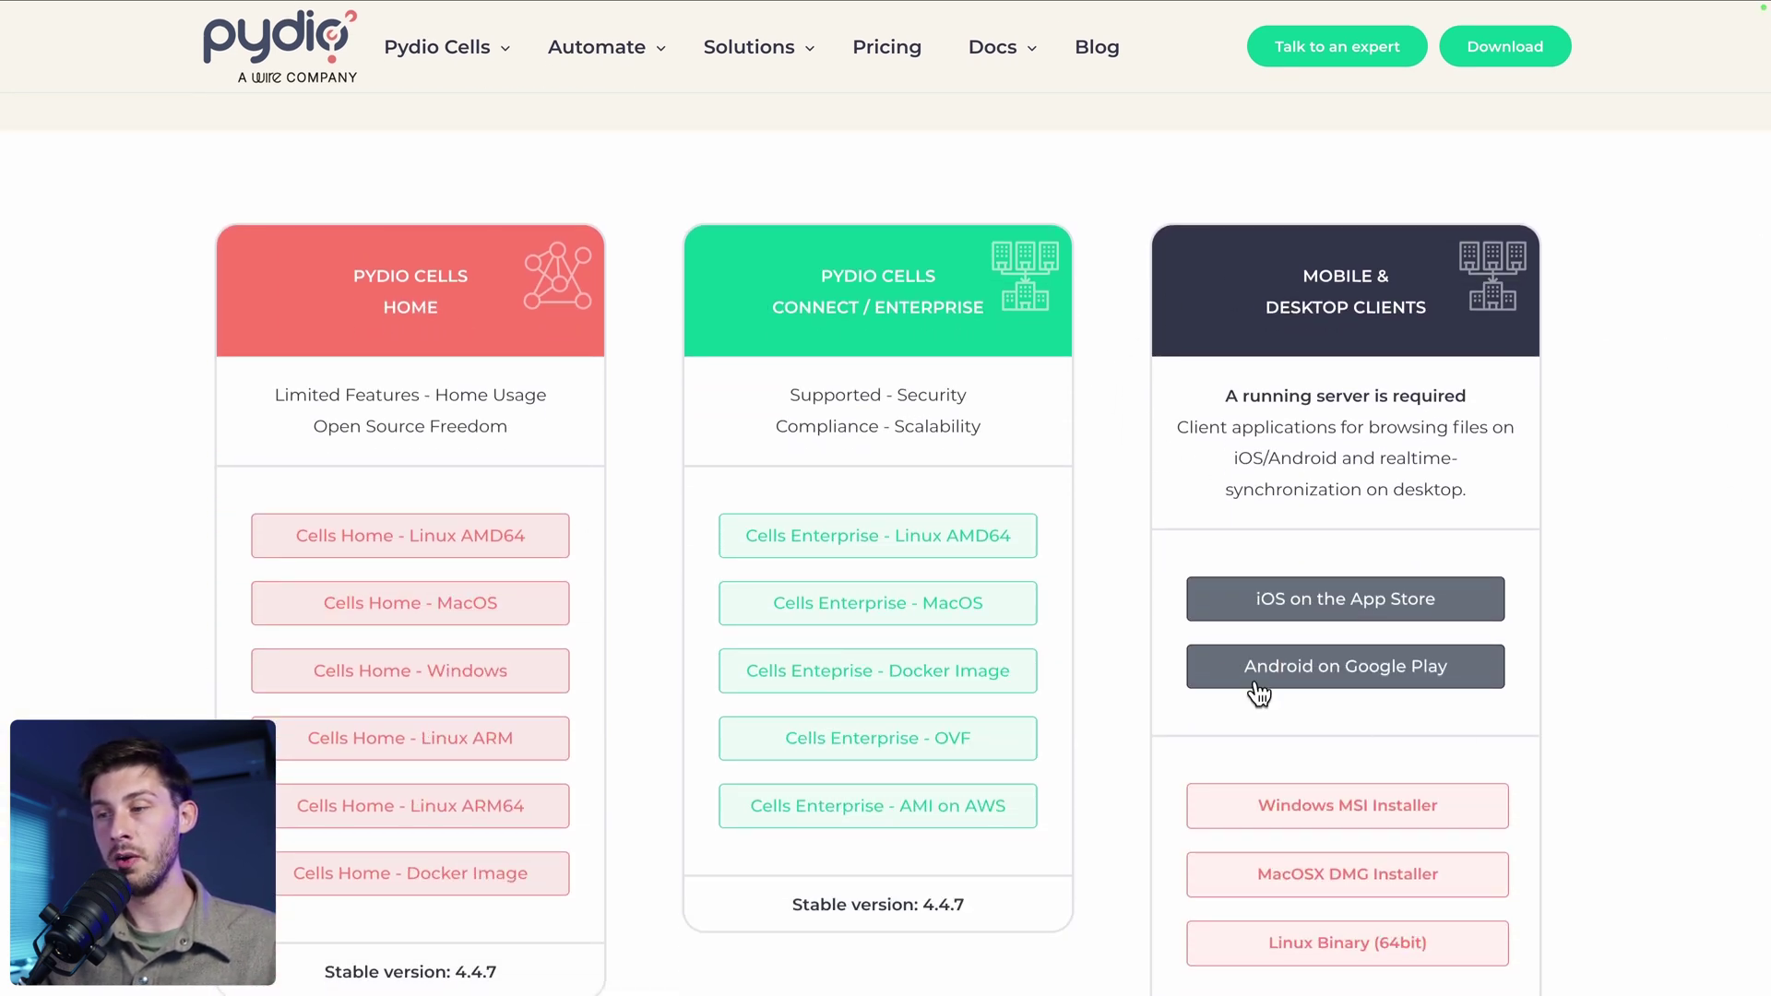
scroll(1443, 576, "down", 3)
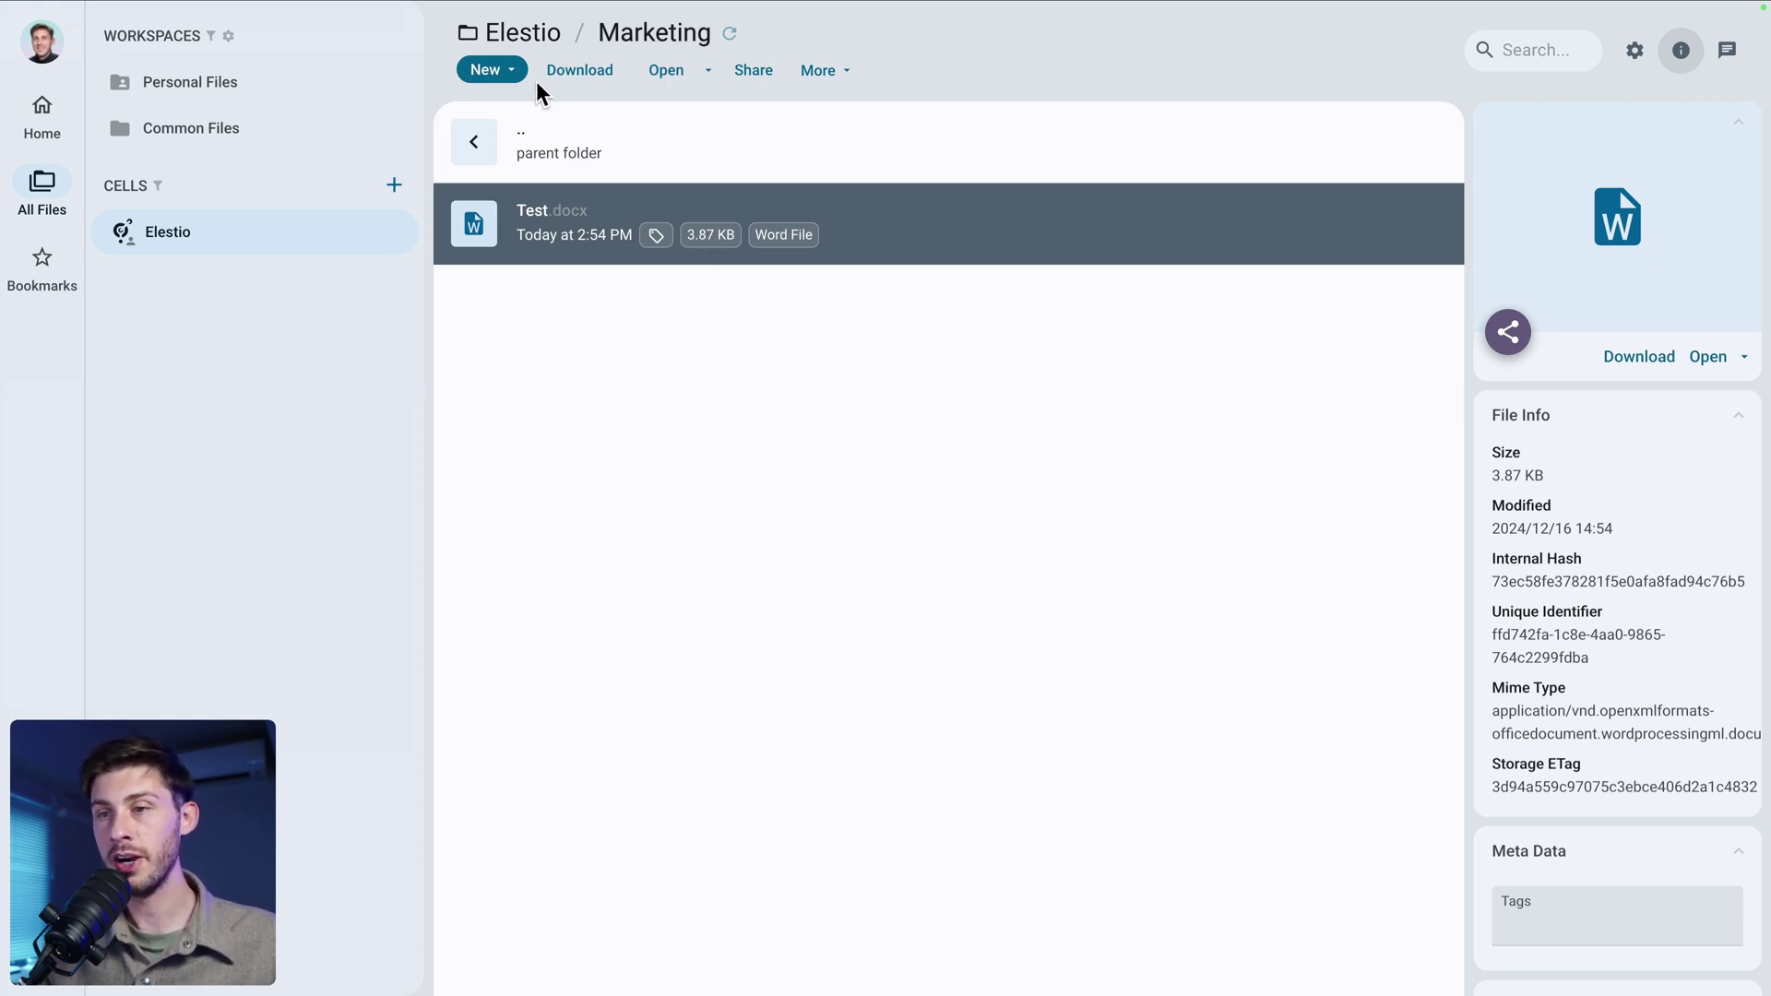
Upload test.html to the Marketing folder and select it to view its file details
left_click(507, 72)
left_click(546, 219)
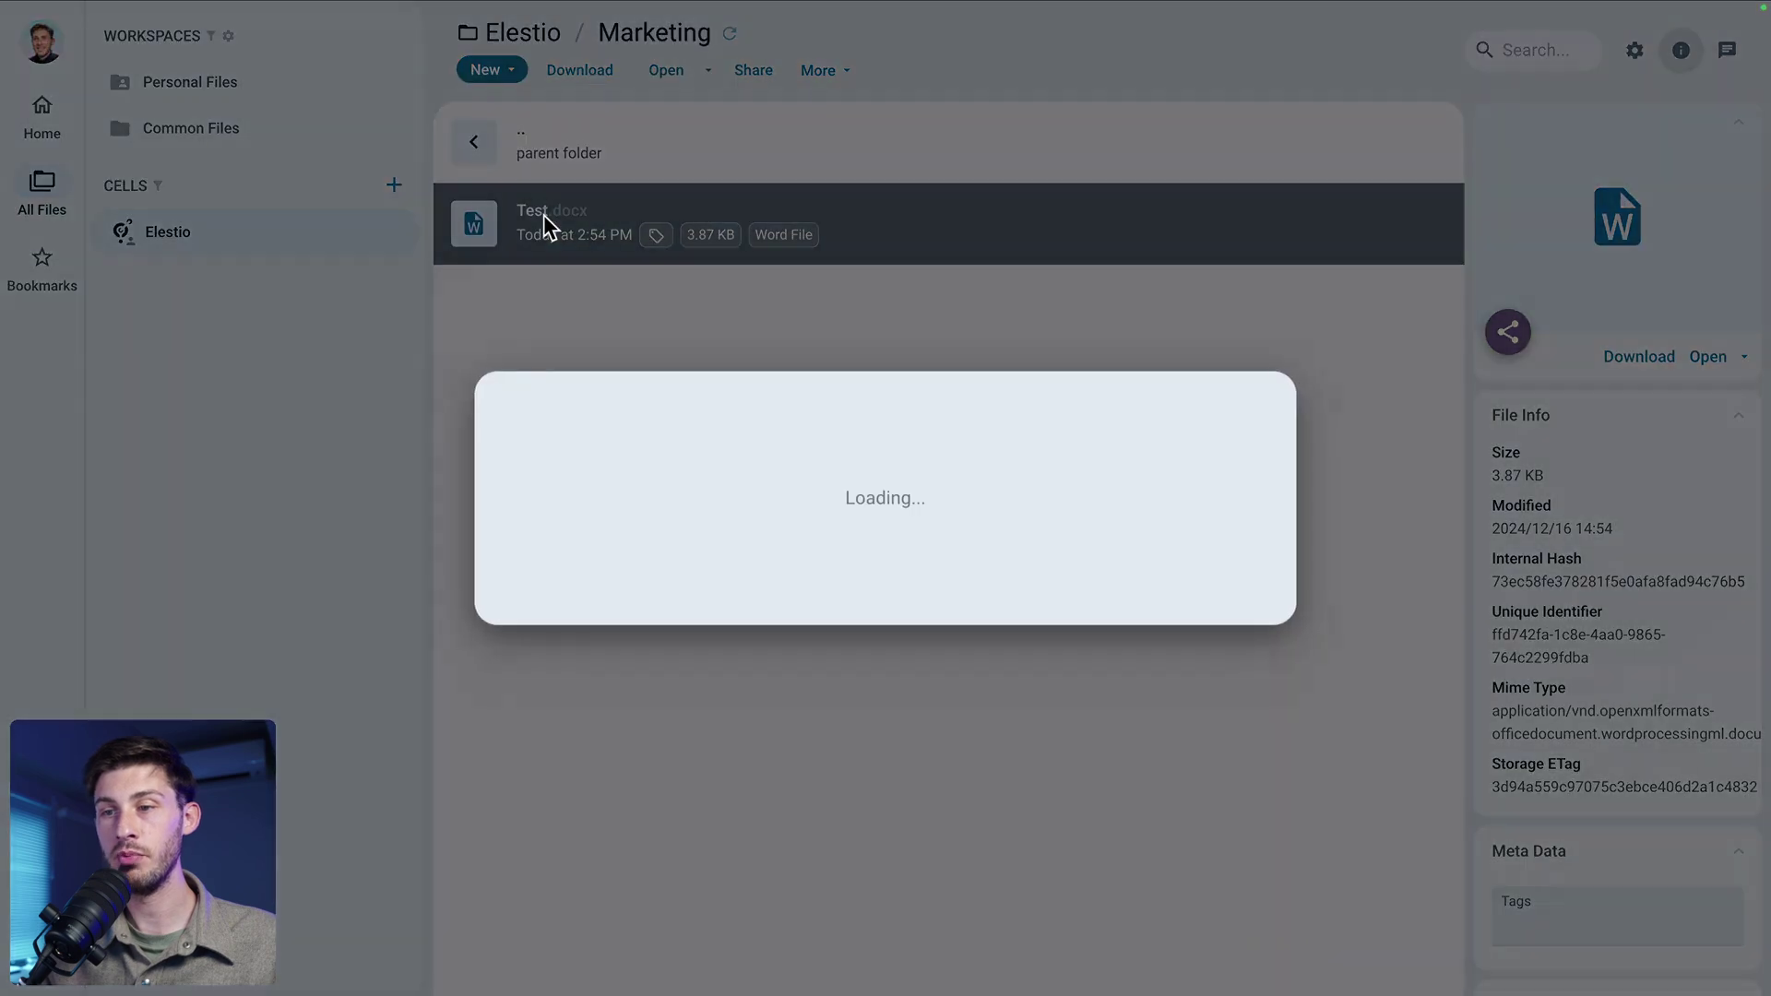
left_click(874, 604)
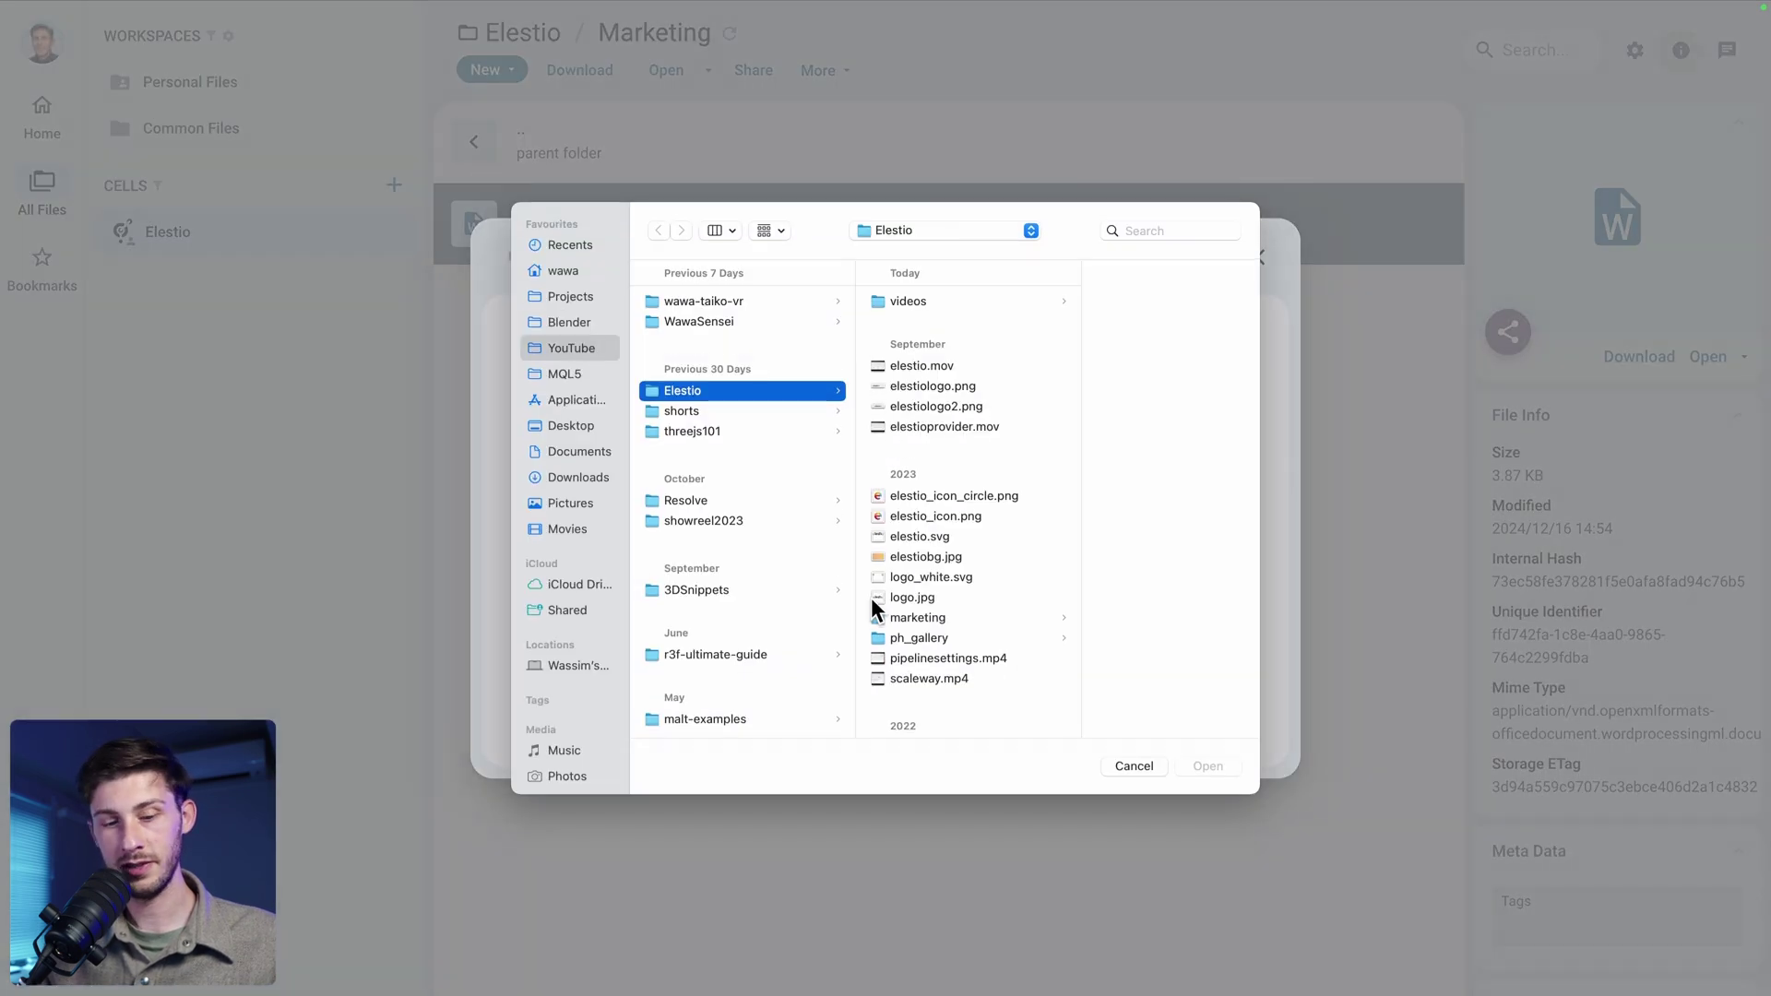
key("Escape")
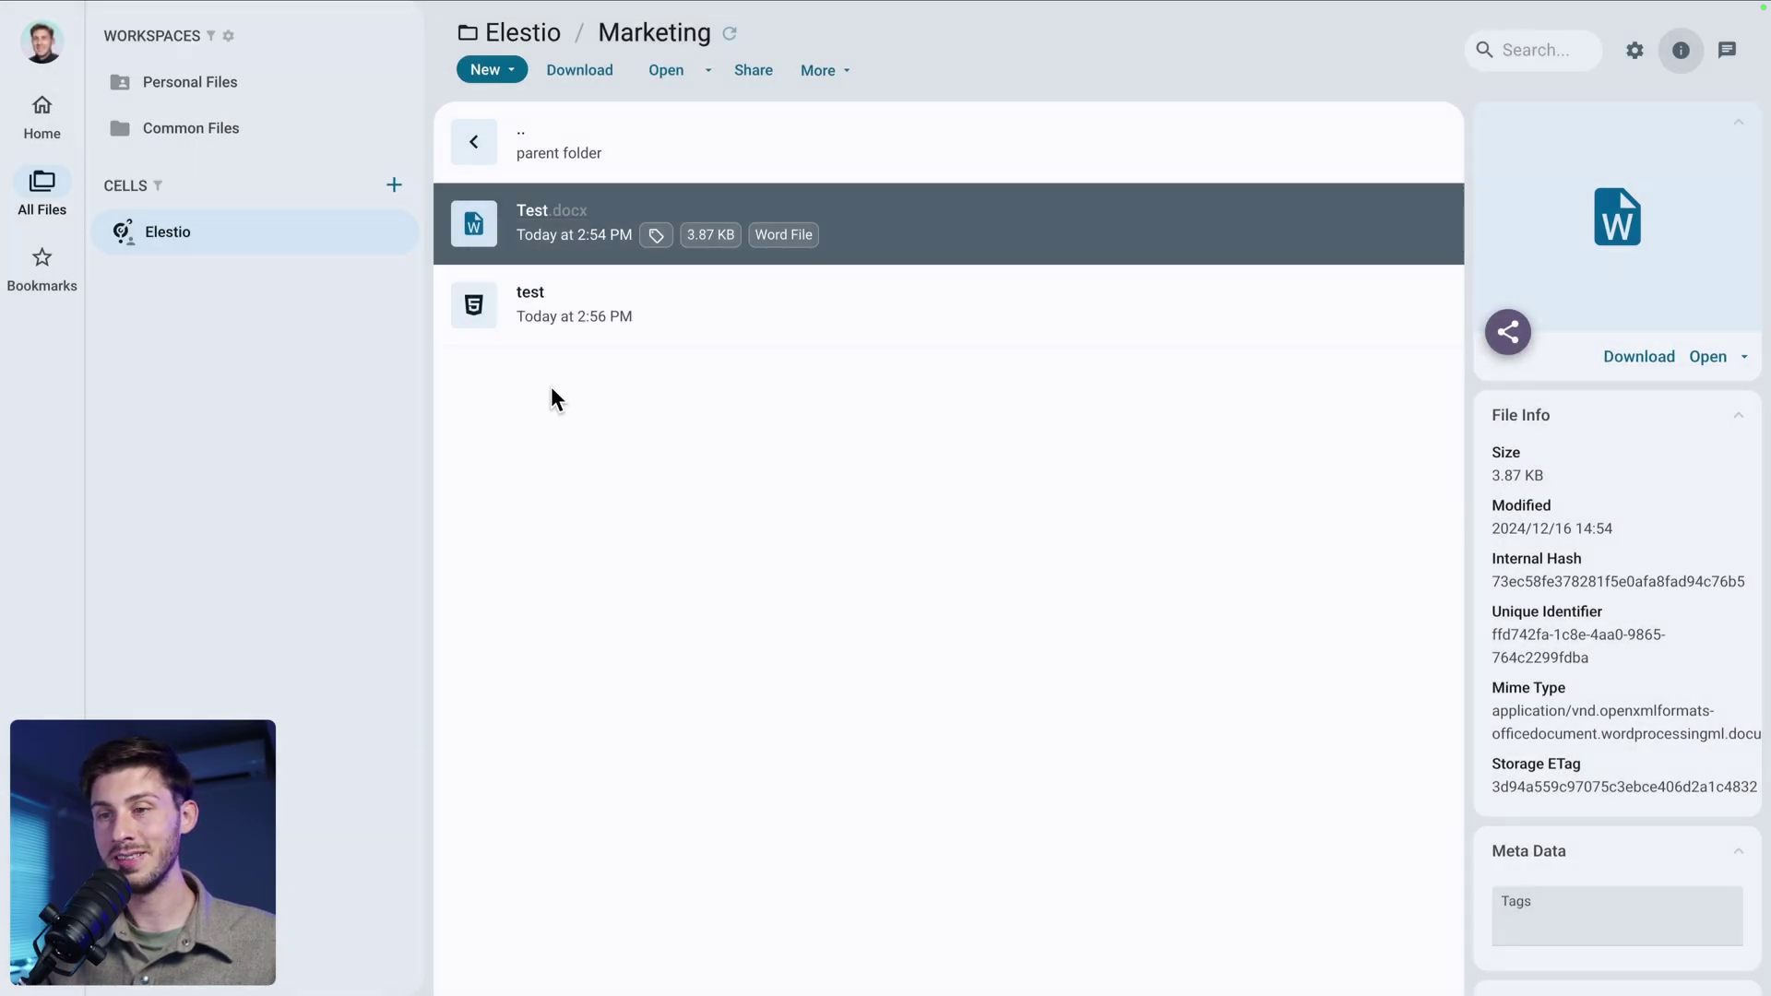
left_click(962, 293)
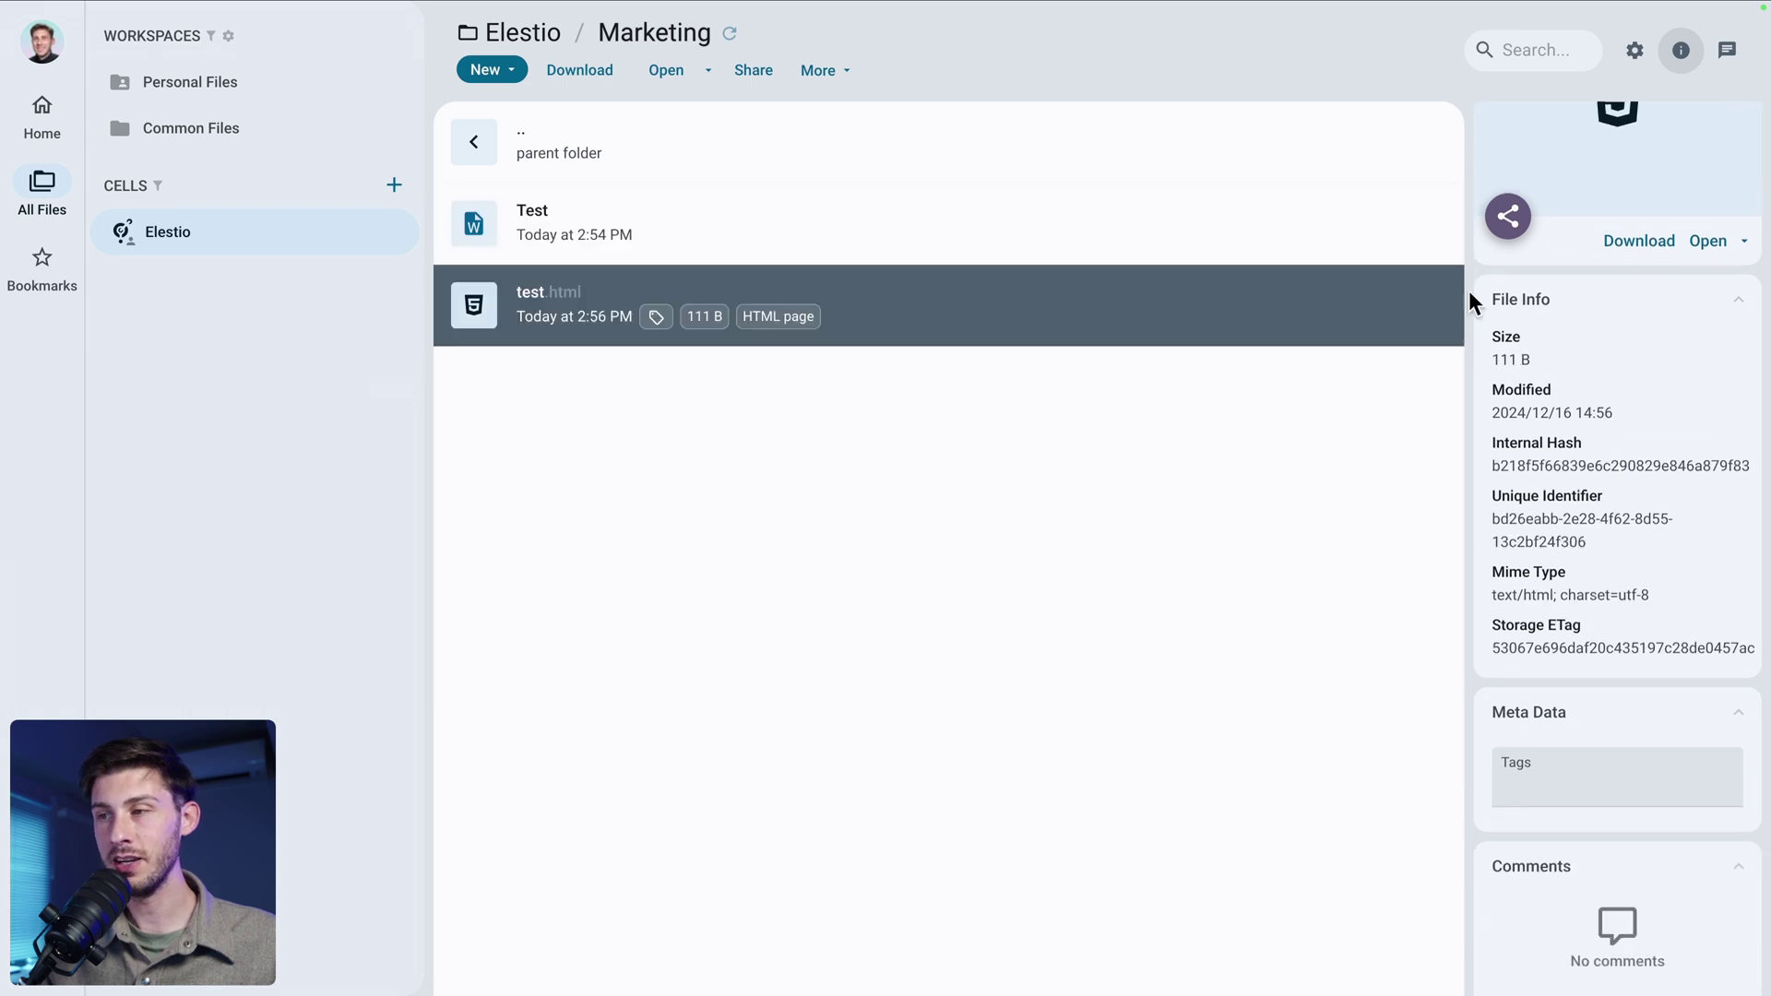
Look through the editors available for opening test.html, then close the list without choosing one
left_click(1743, 242)
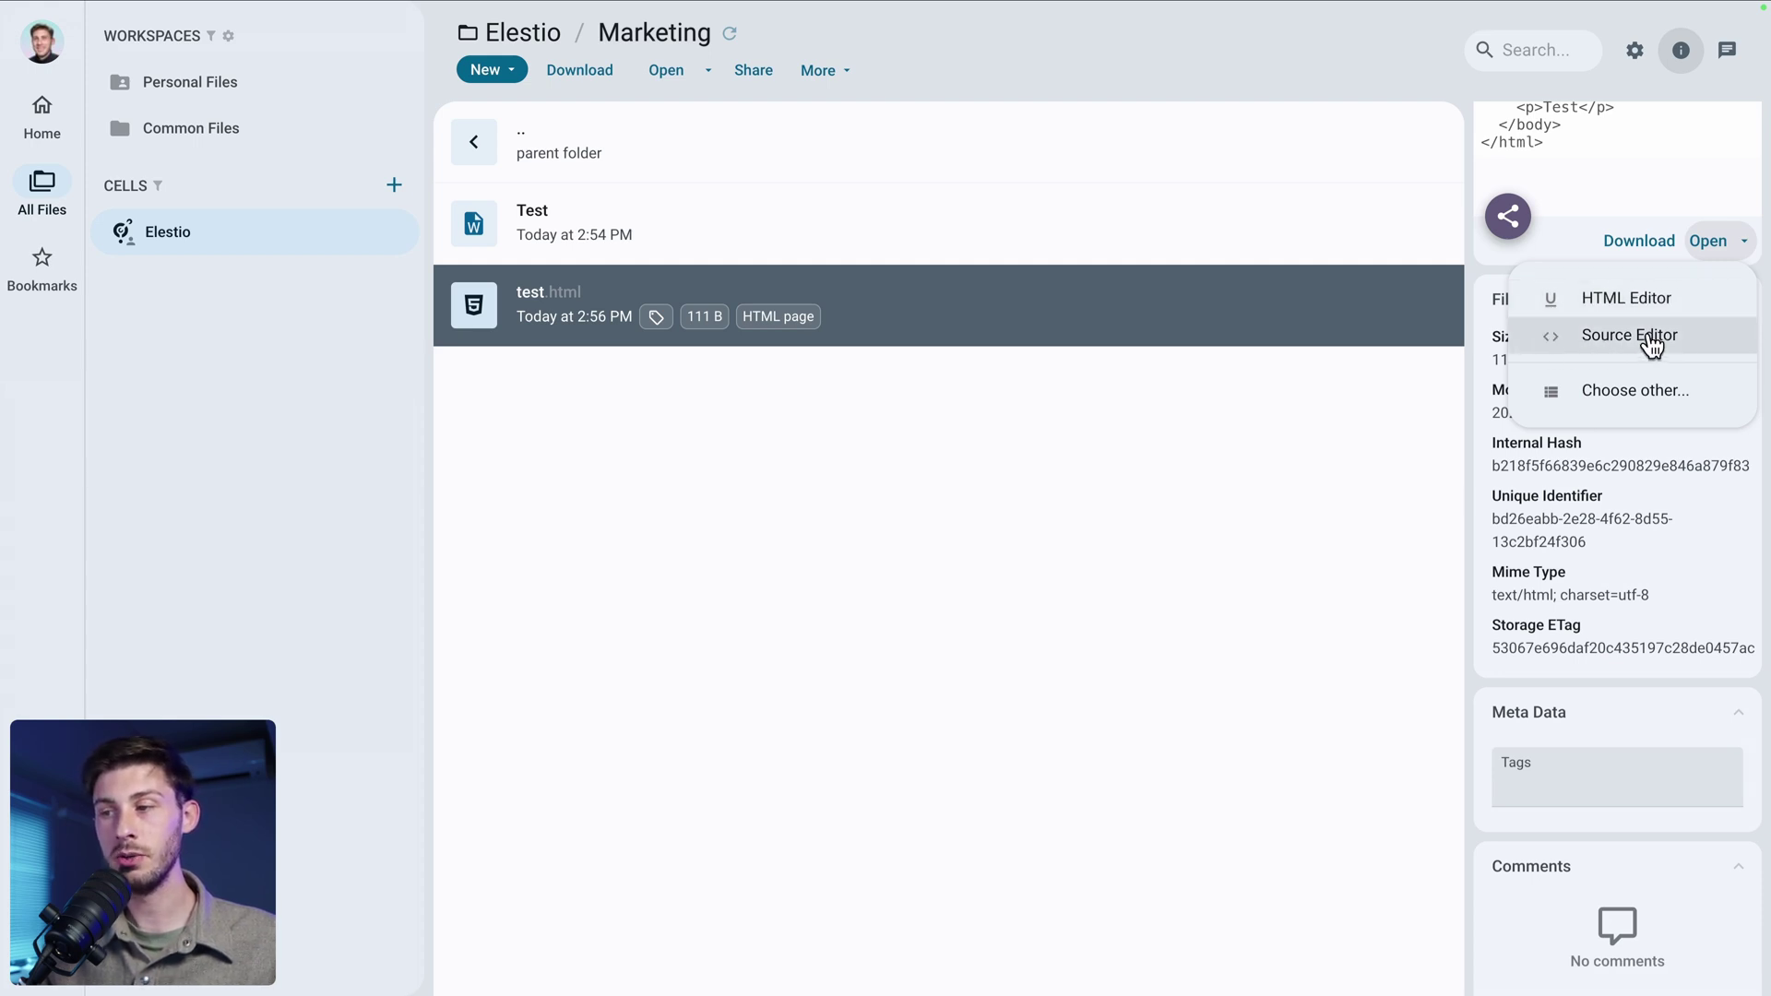
left_click(1591, 391)
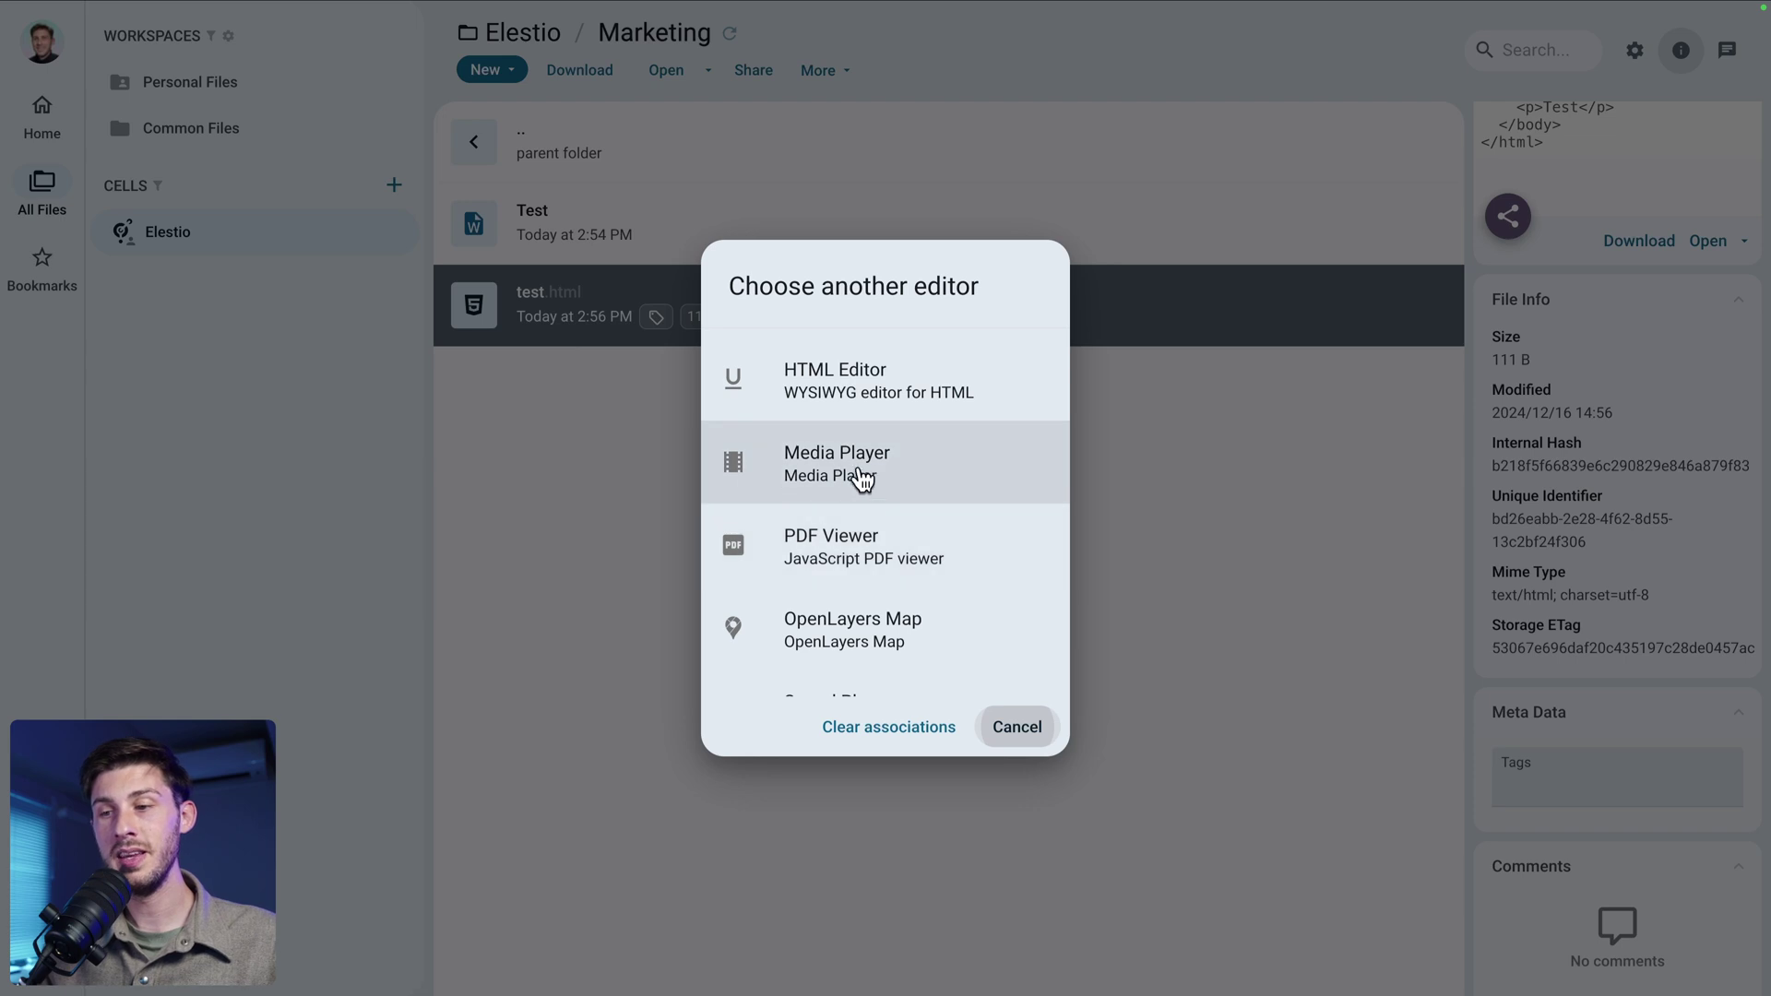
scroll(948, 554, "down", 1)
scroll(936, 549, "down", 1)
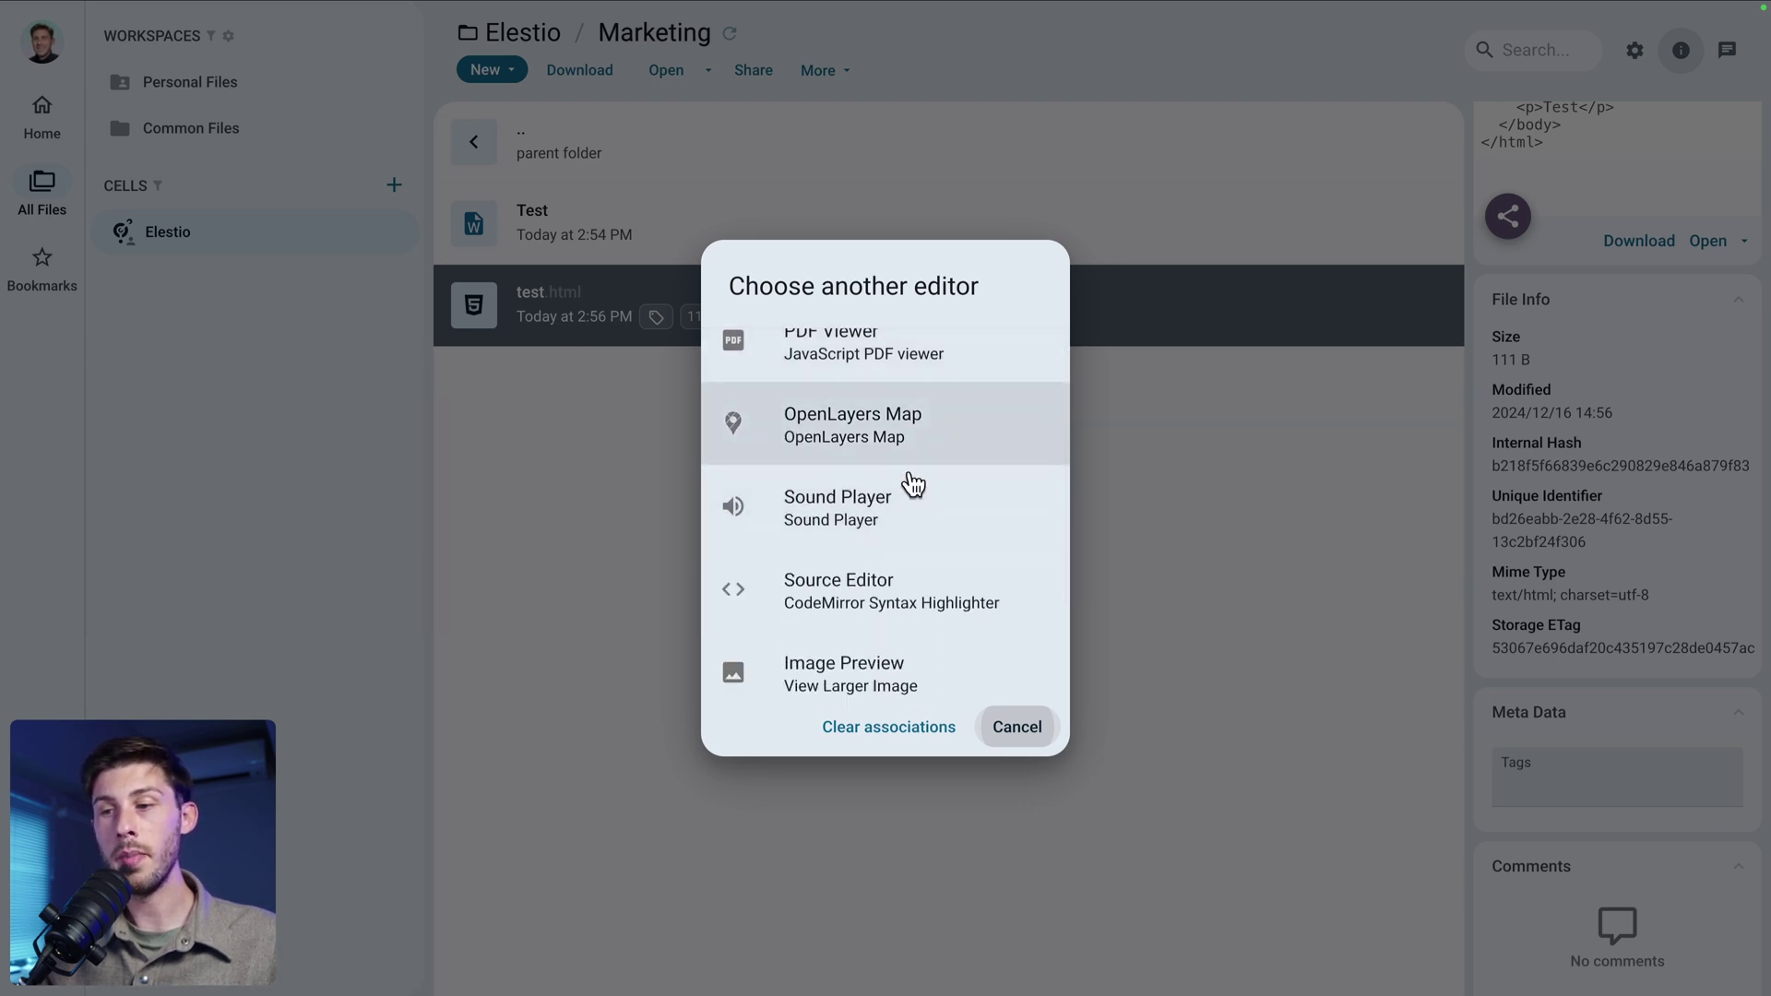
scroll(881, 544, "down", 1)
scroll(881, 569, "down", 1)
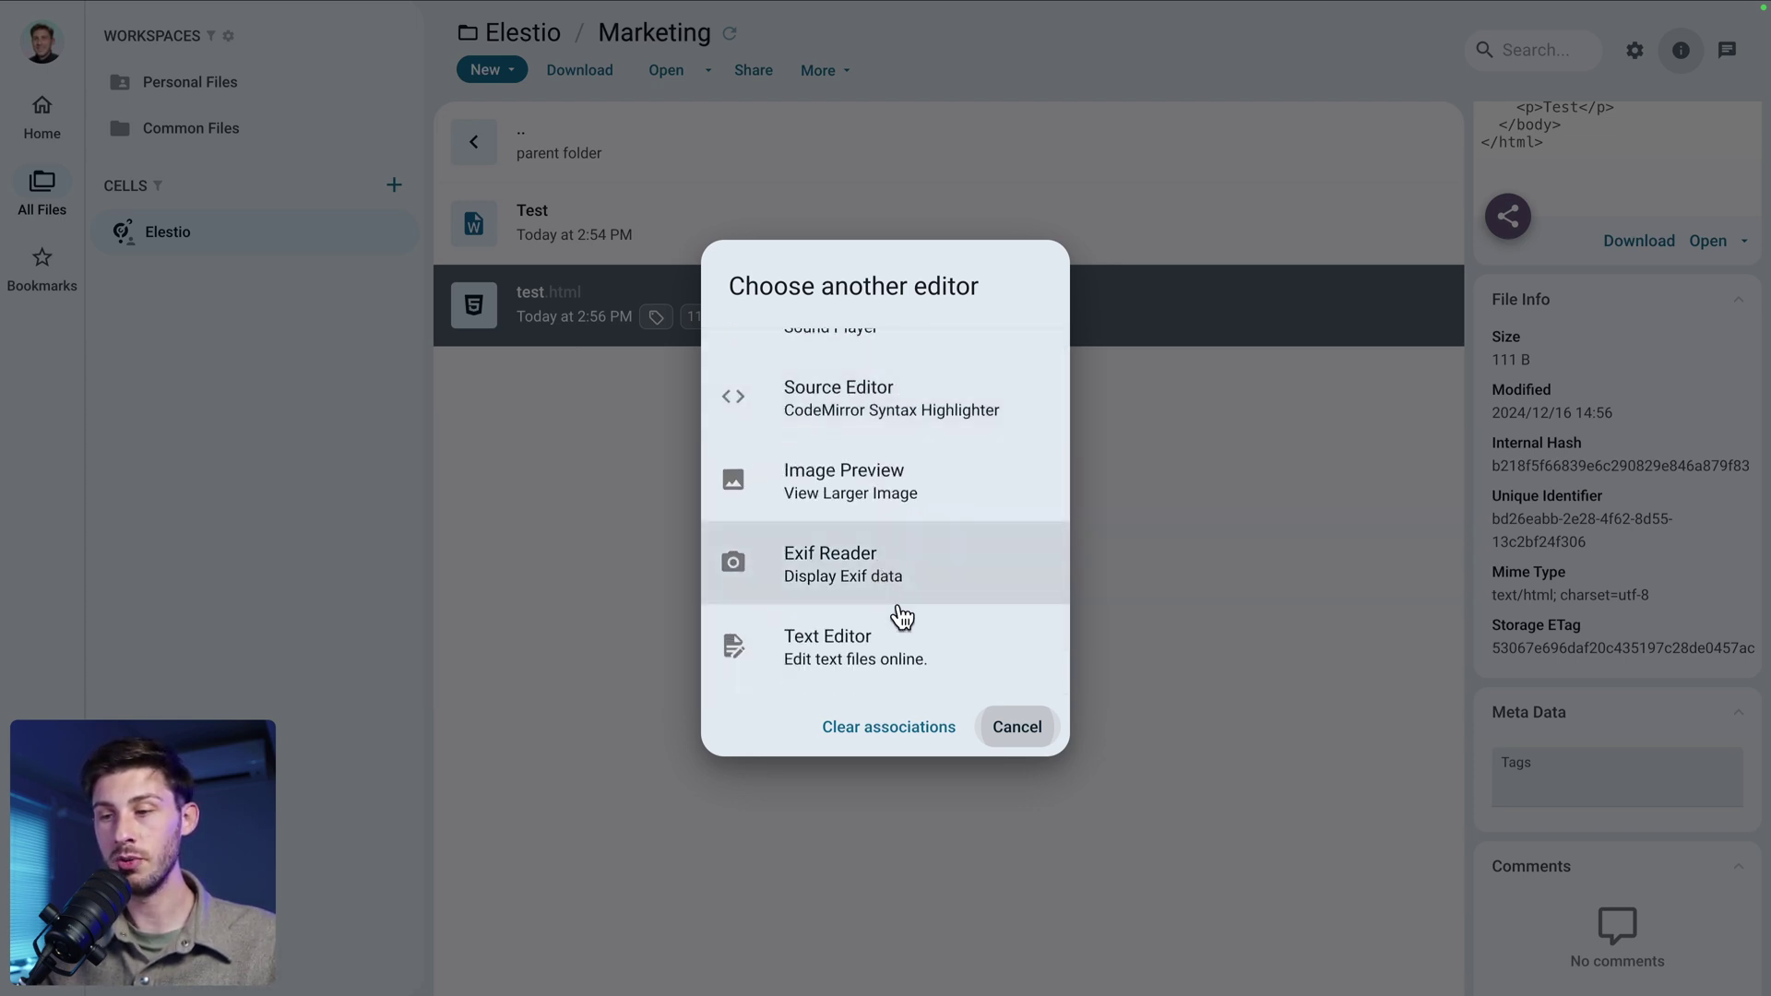
left_click(1033, 738)
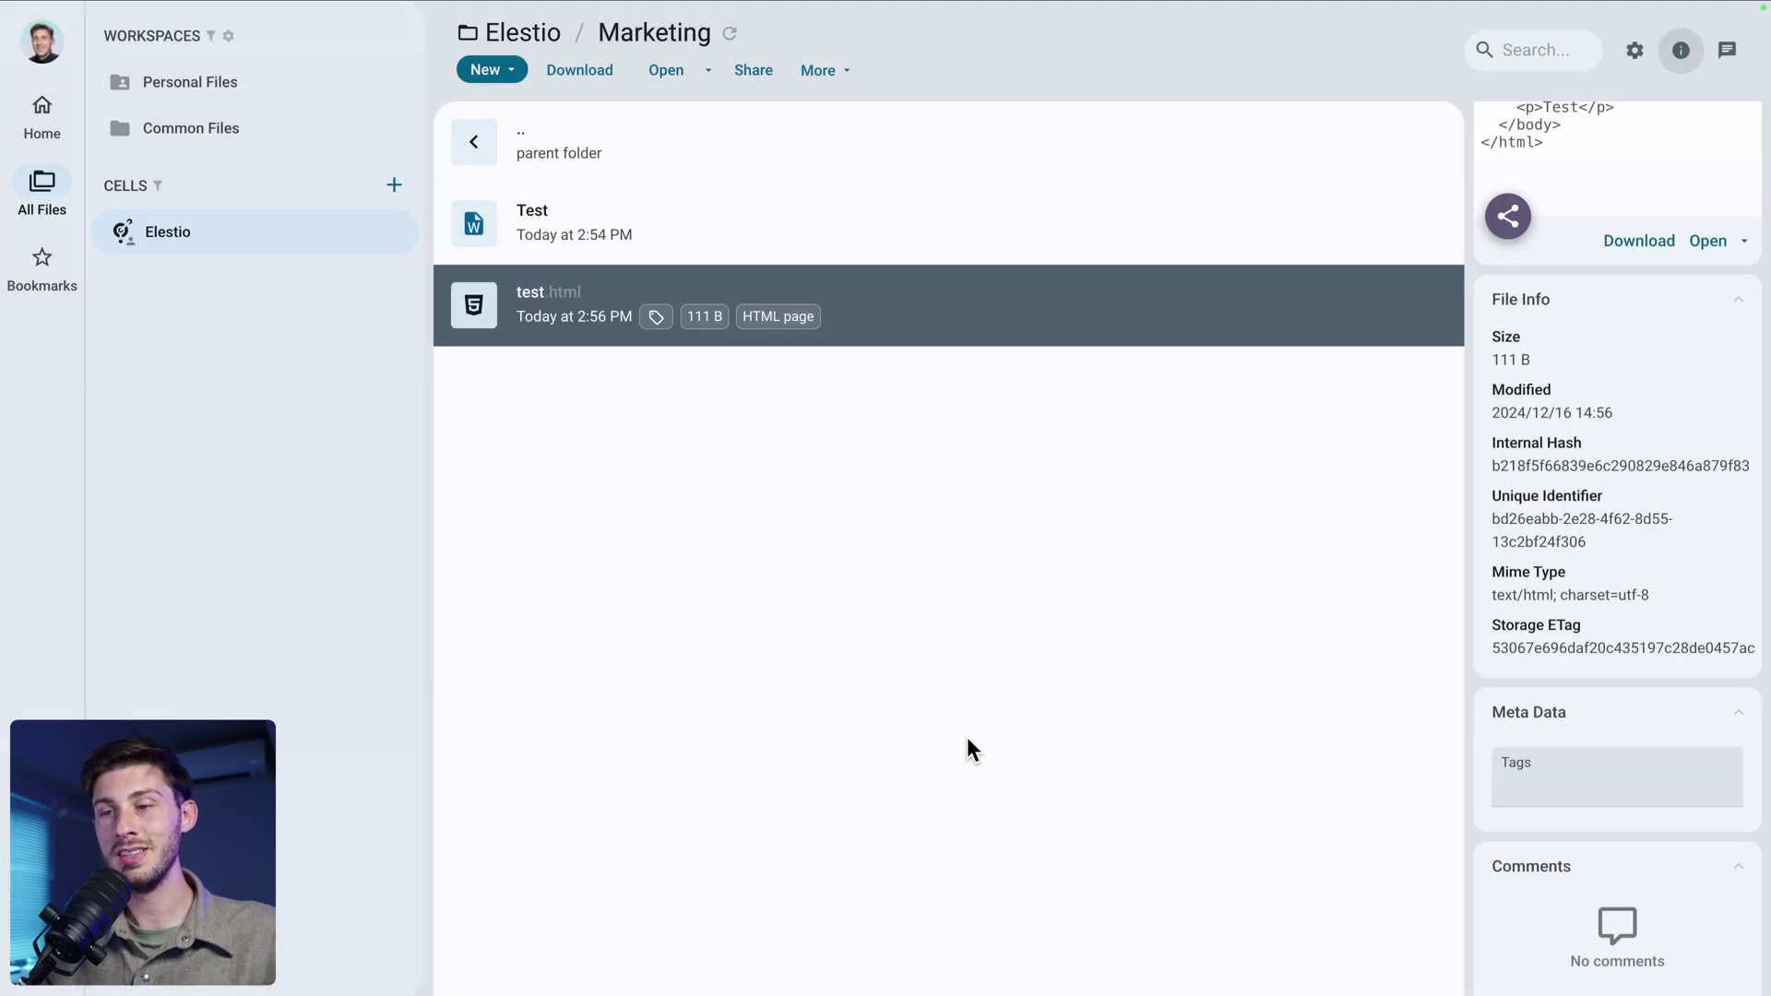
Open test.html and replace its paragraph with a bold "Marketing Strategy" line followed by the bullets Do X, Do Y and Do Z
double_click(1092, 308)
left_click(614, 298)
type("Marketing Strategy")
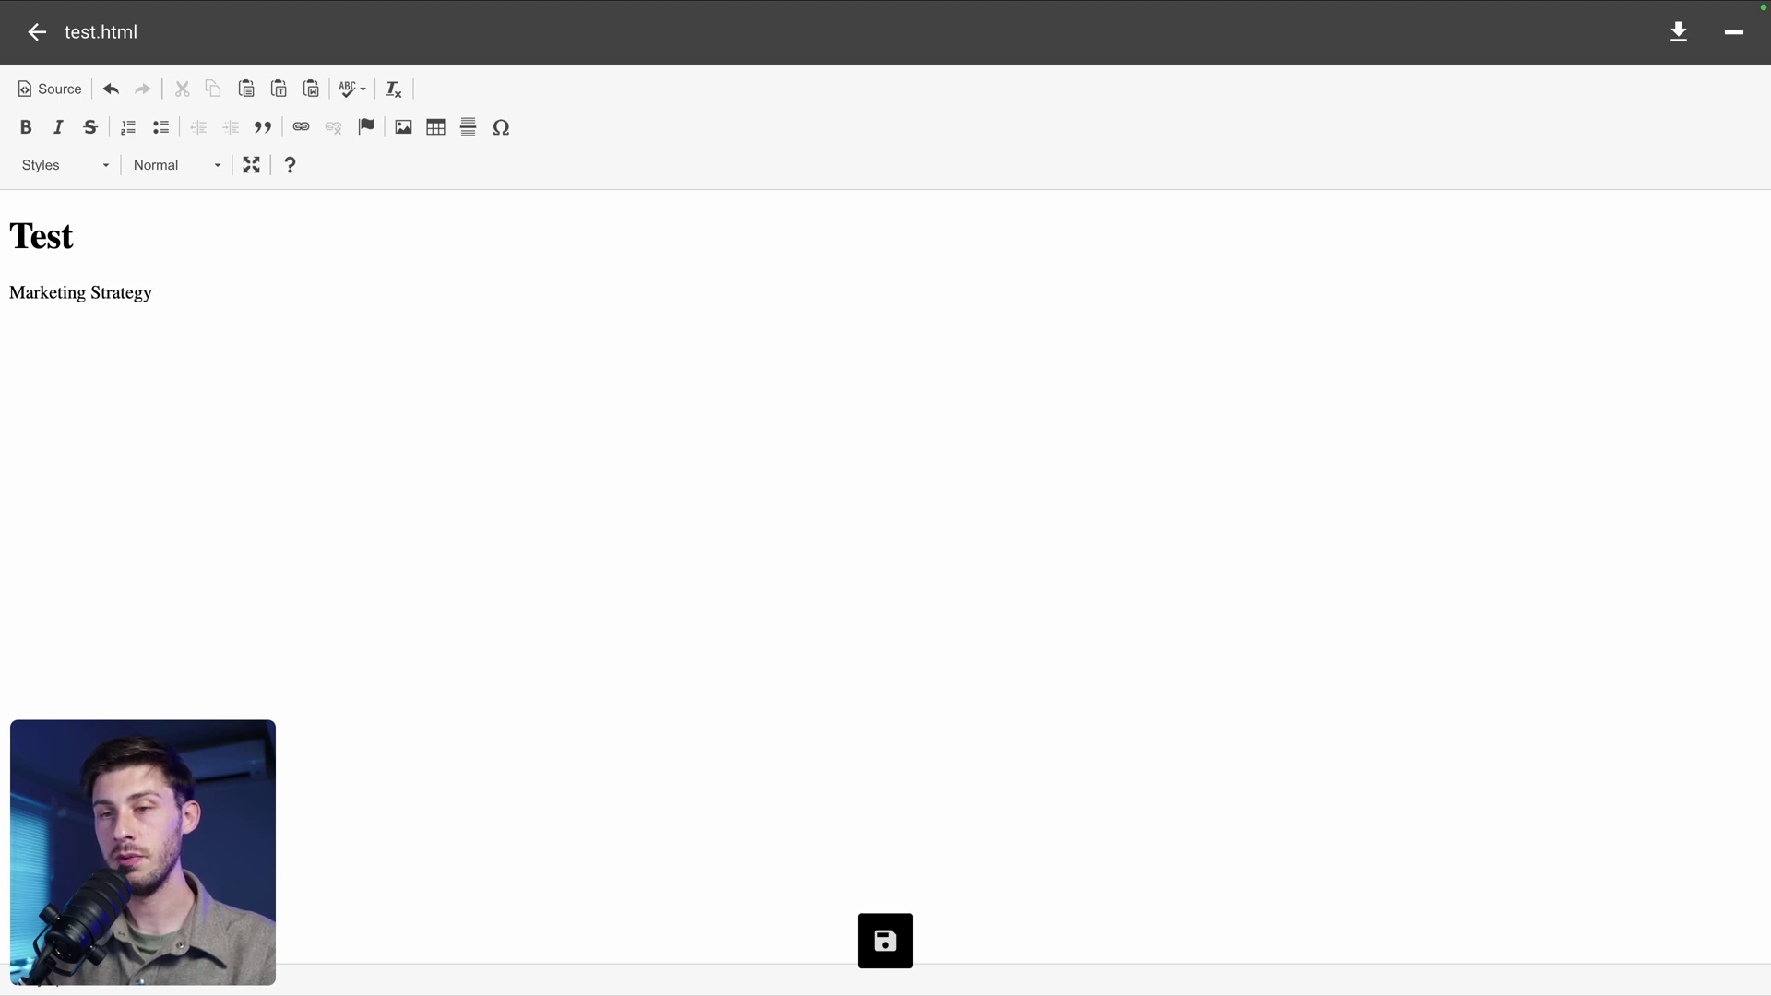
key("shift+Home")
left_click(25, 126)
left_click(244, 296)
key("Return")
type("Do")
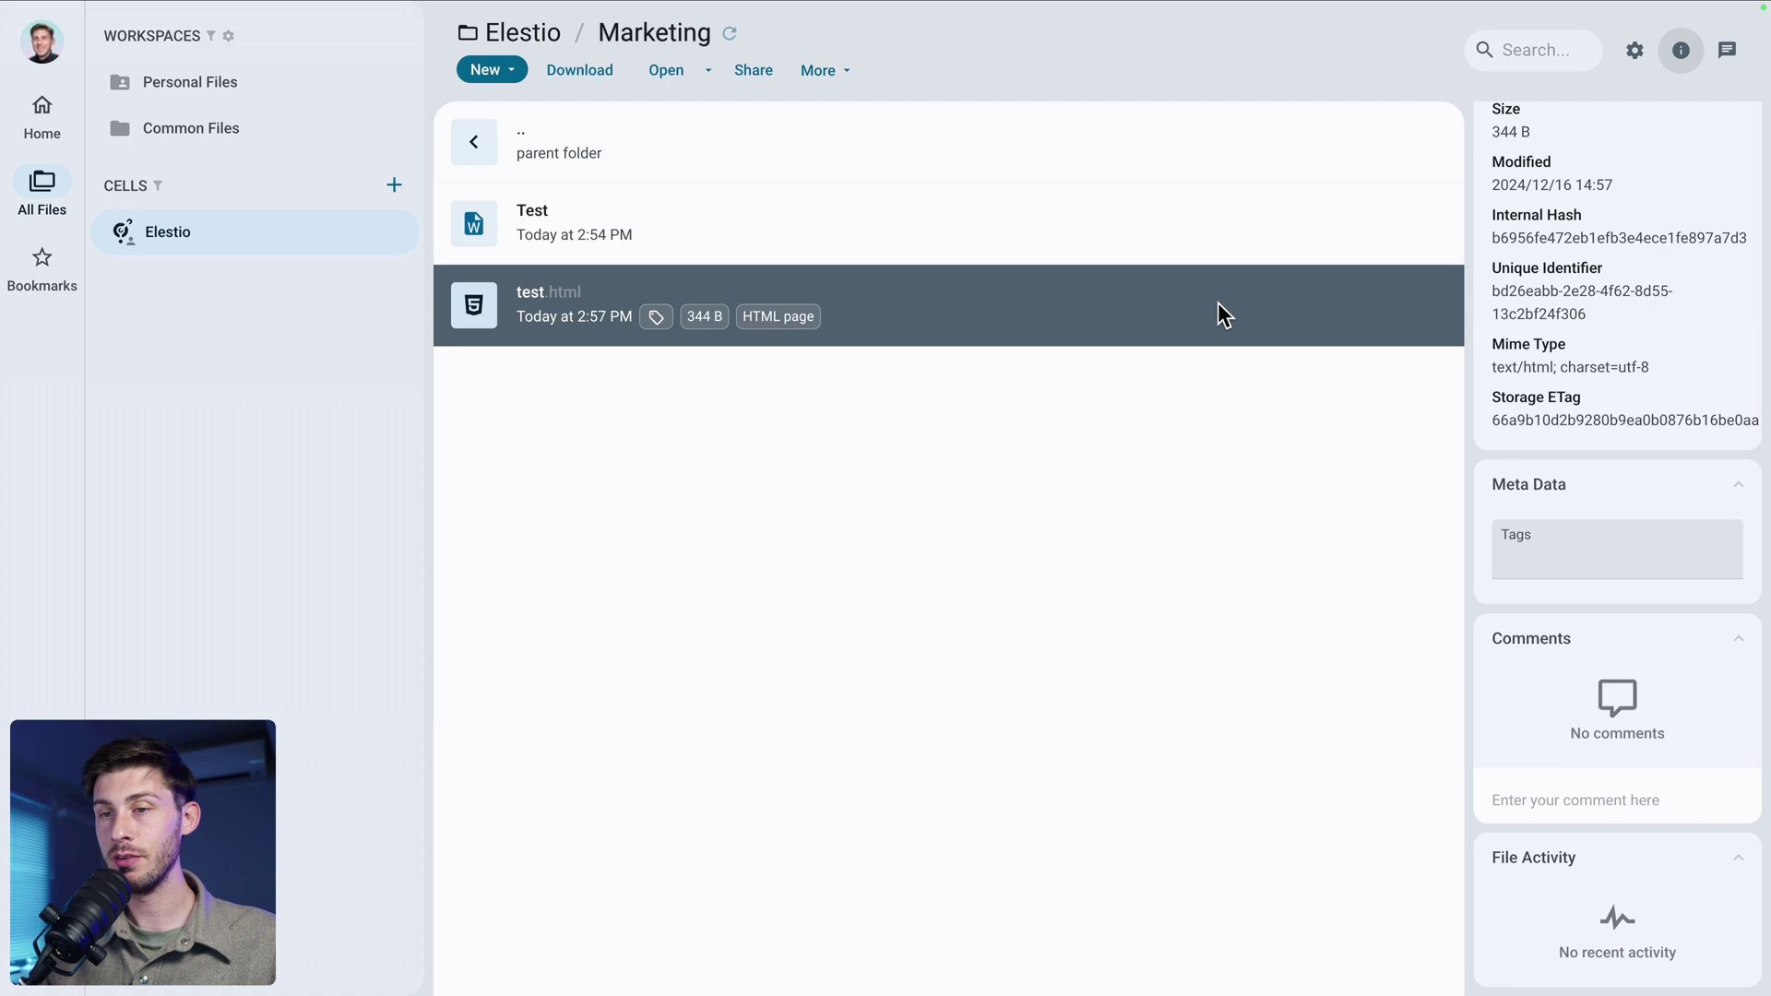
Watch test.html for modification
right_click(1217, 303)
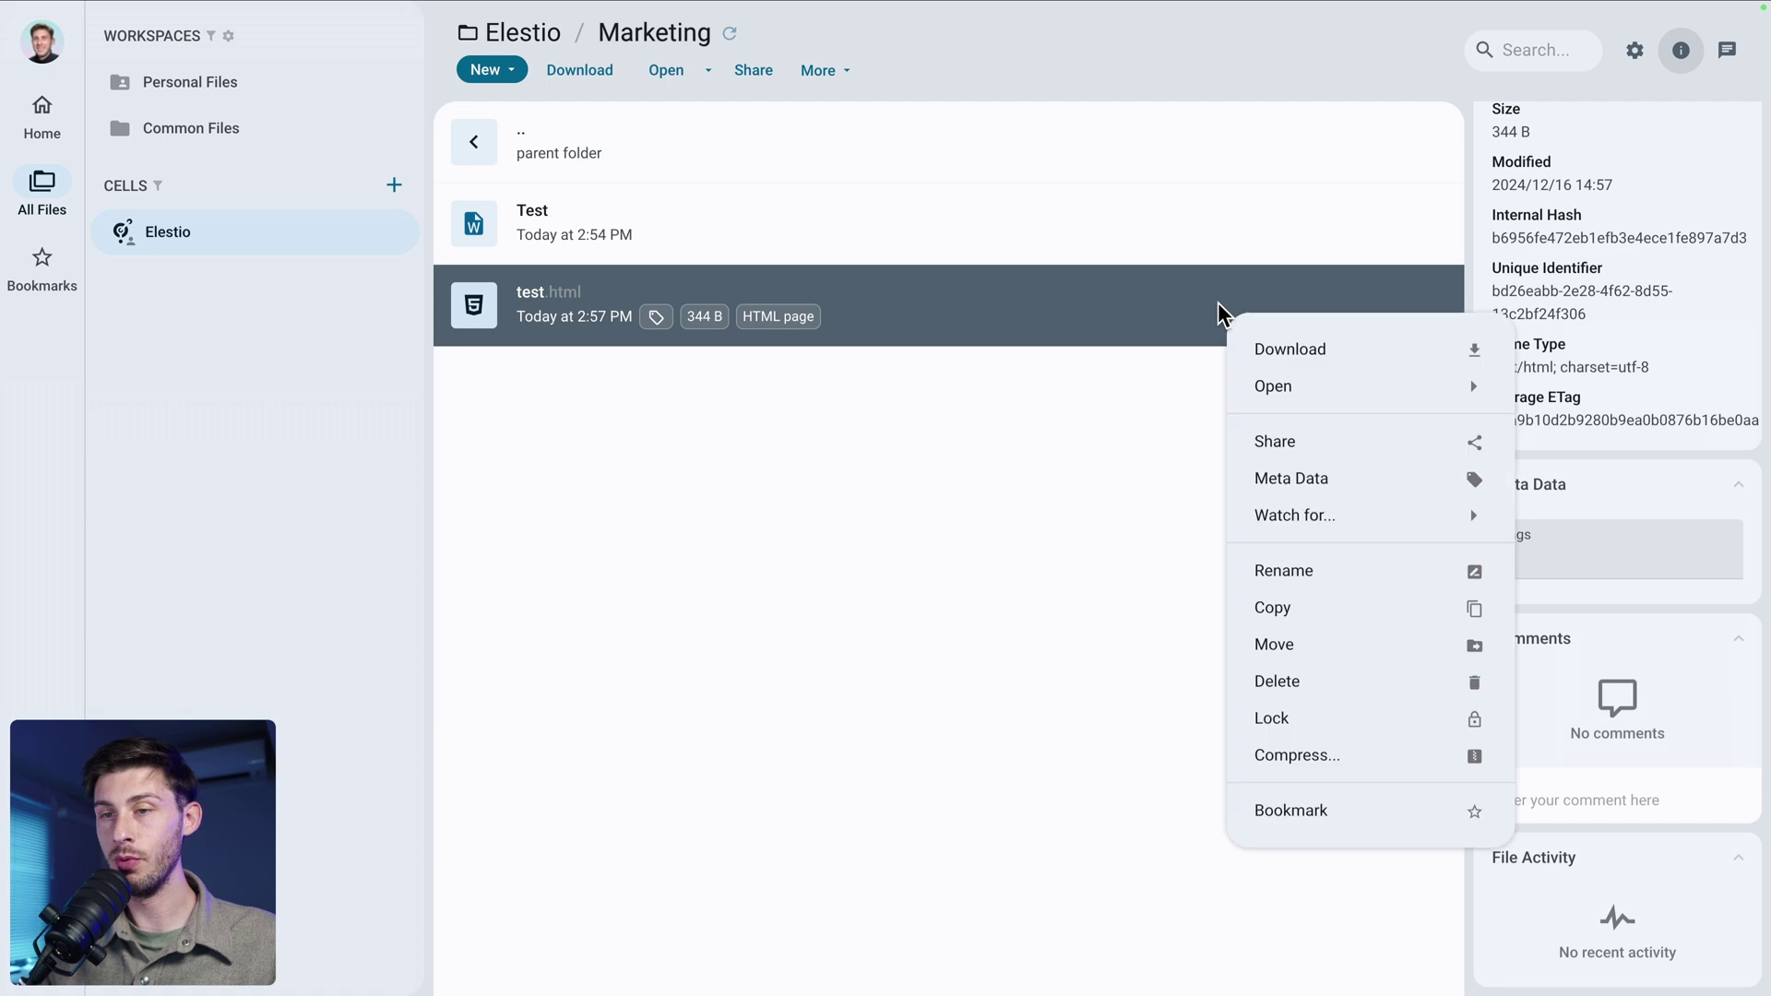
mouse_move(1357, 524)
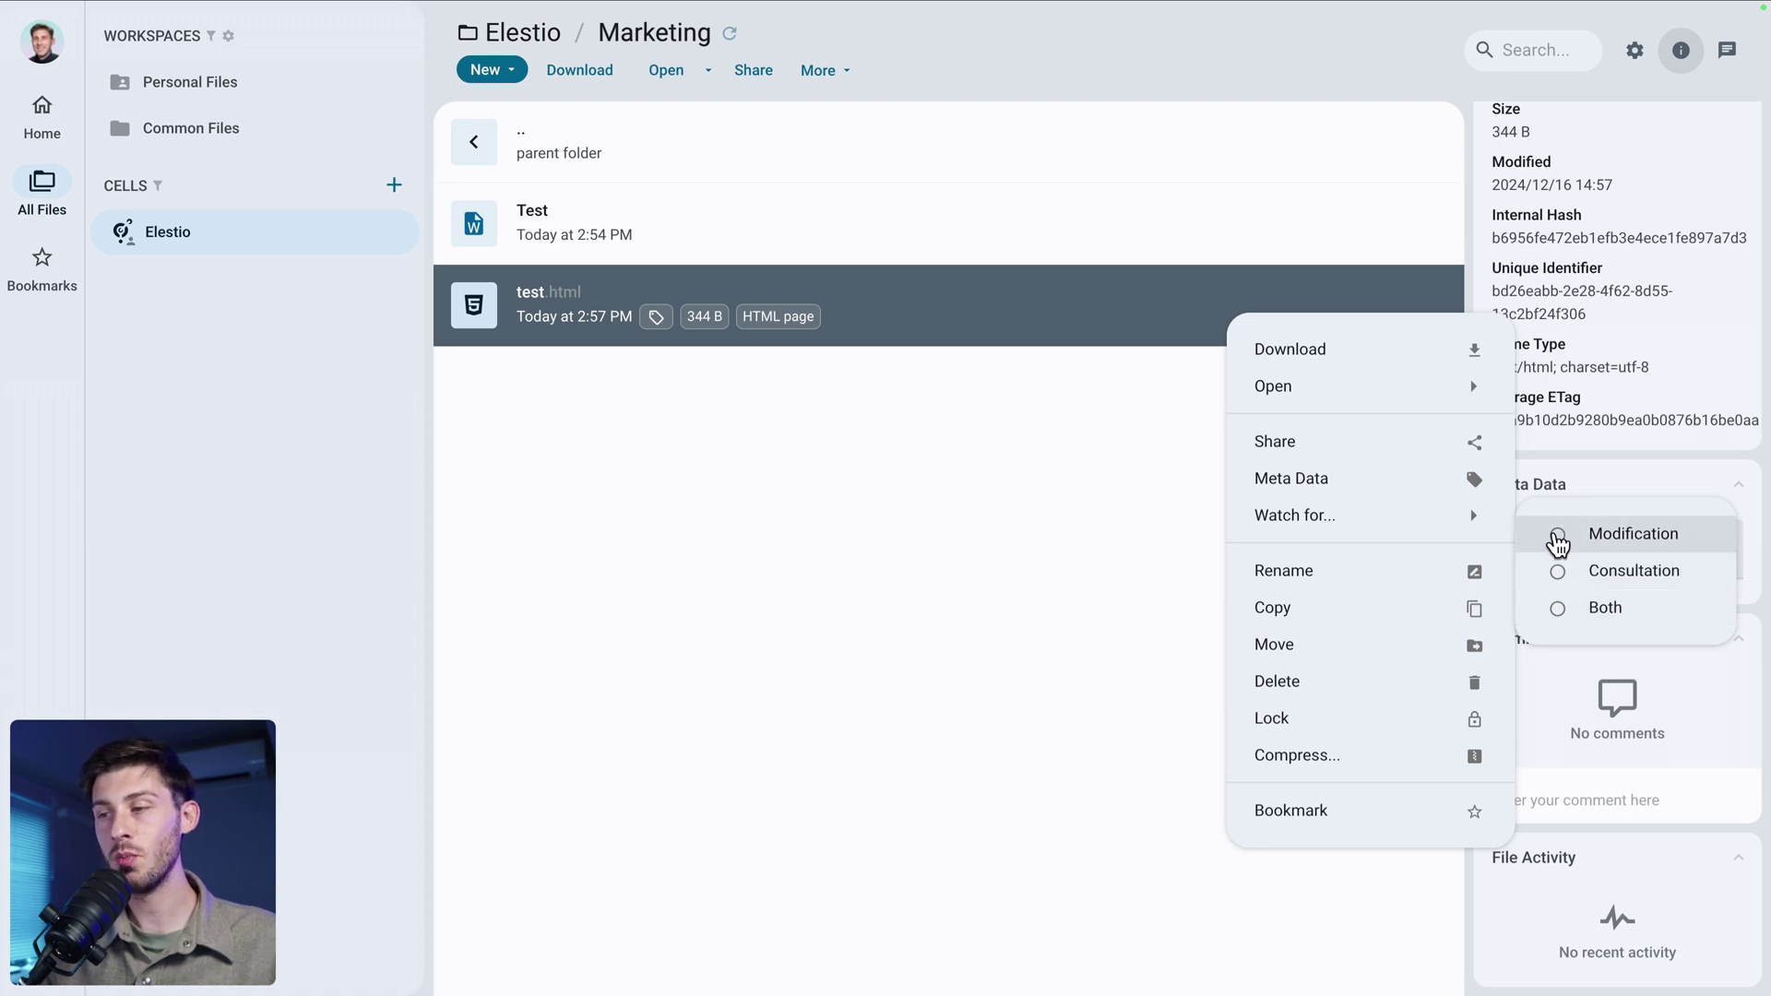
left_click(1557, 542)
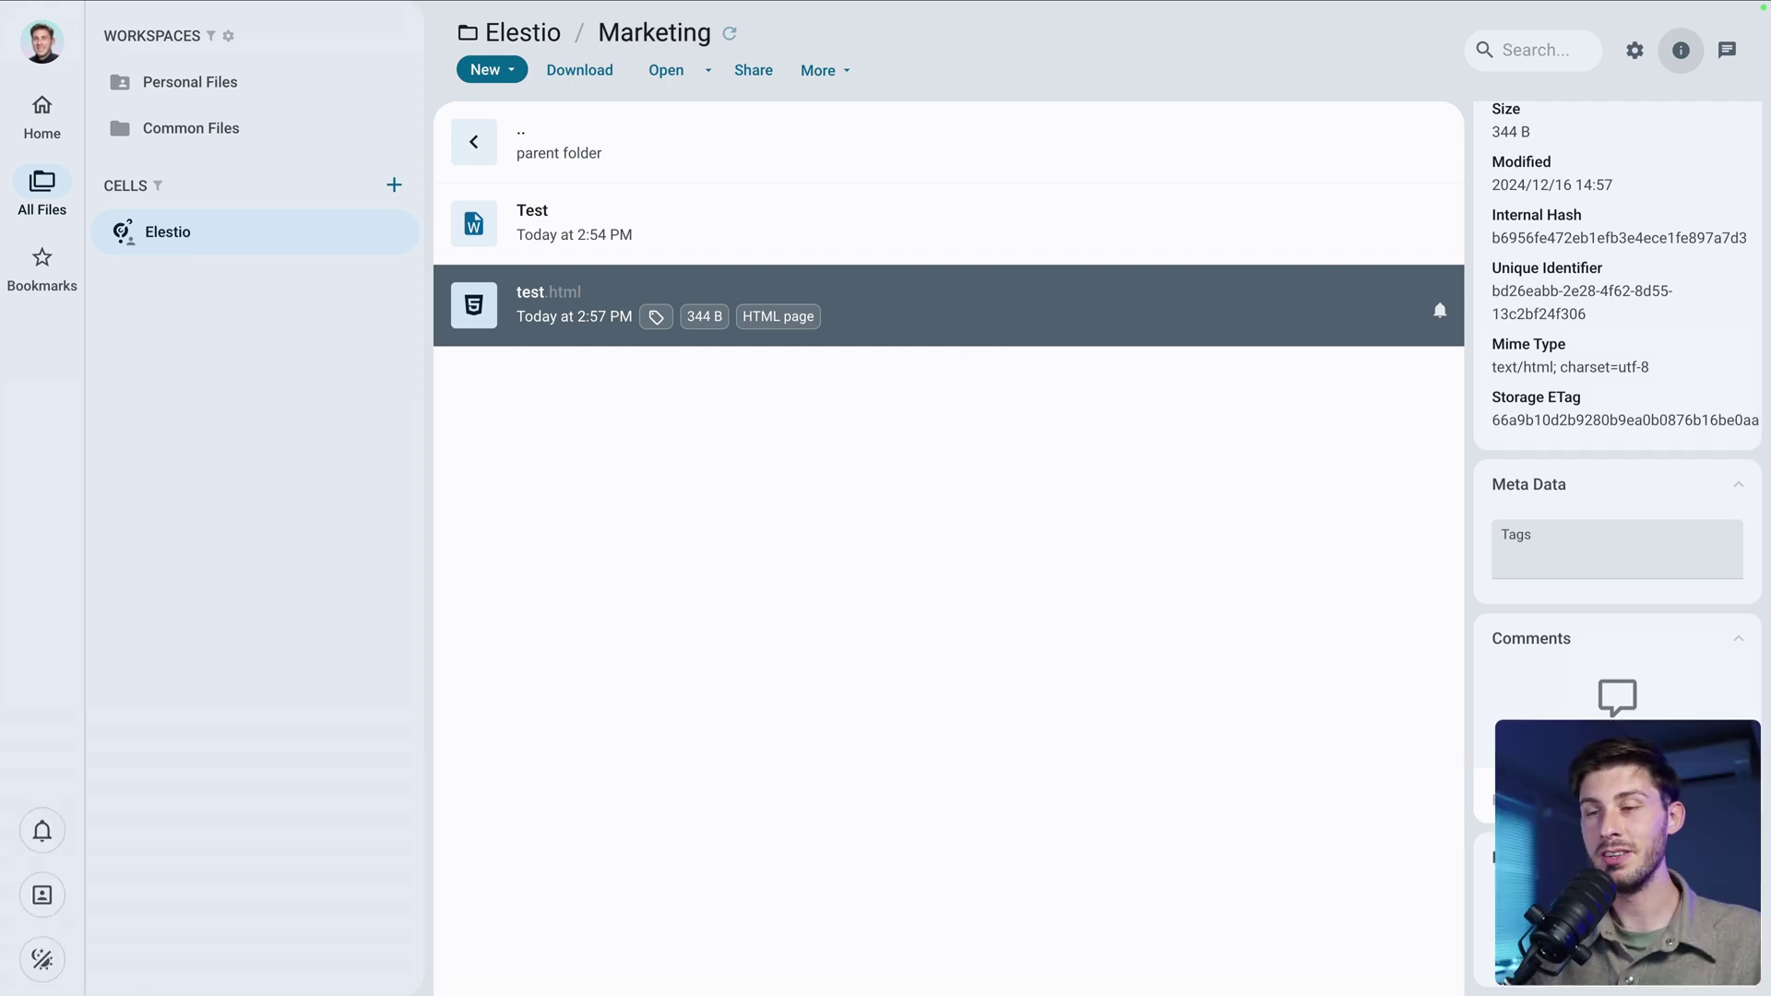
Look through the address book sections and create a team labelled Elestio
left_click(43, 897)
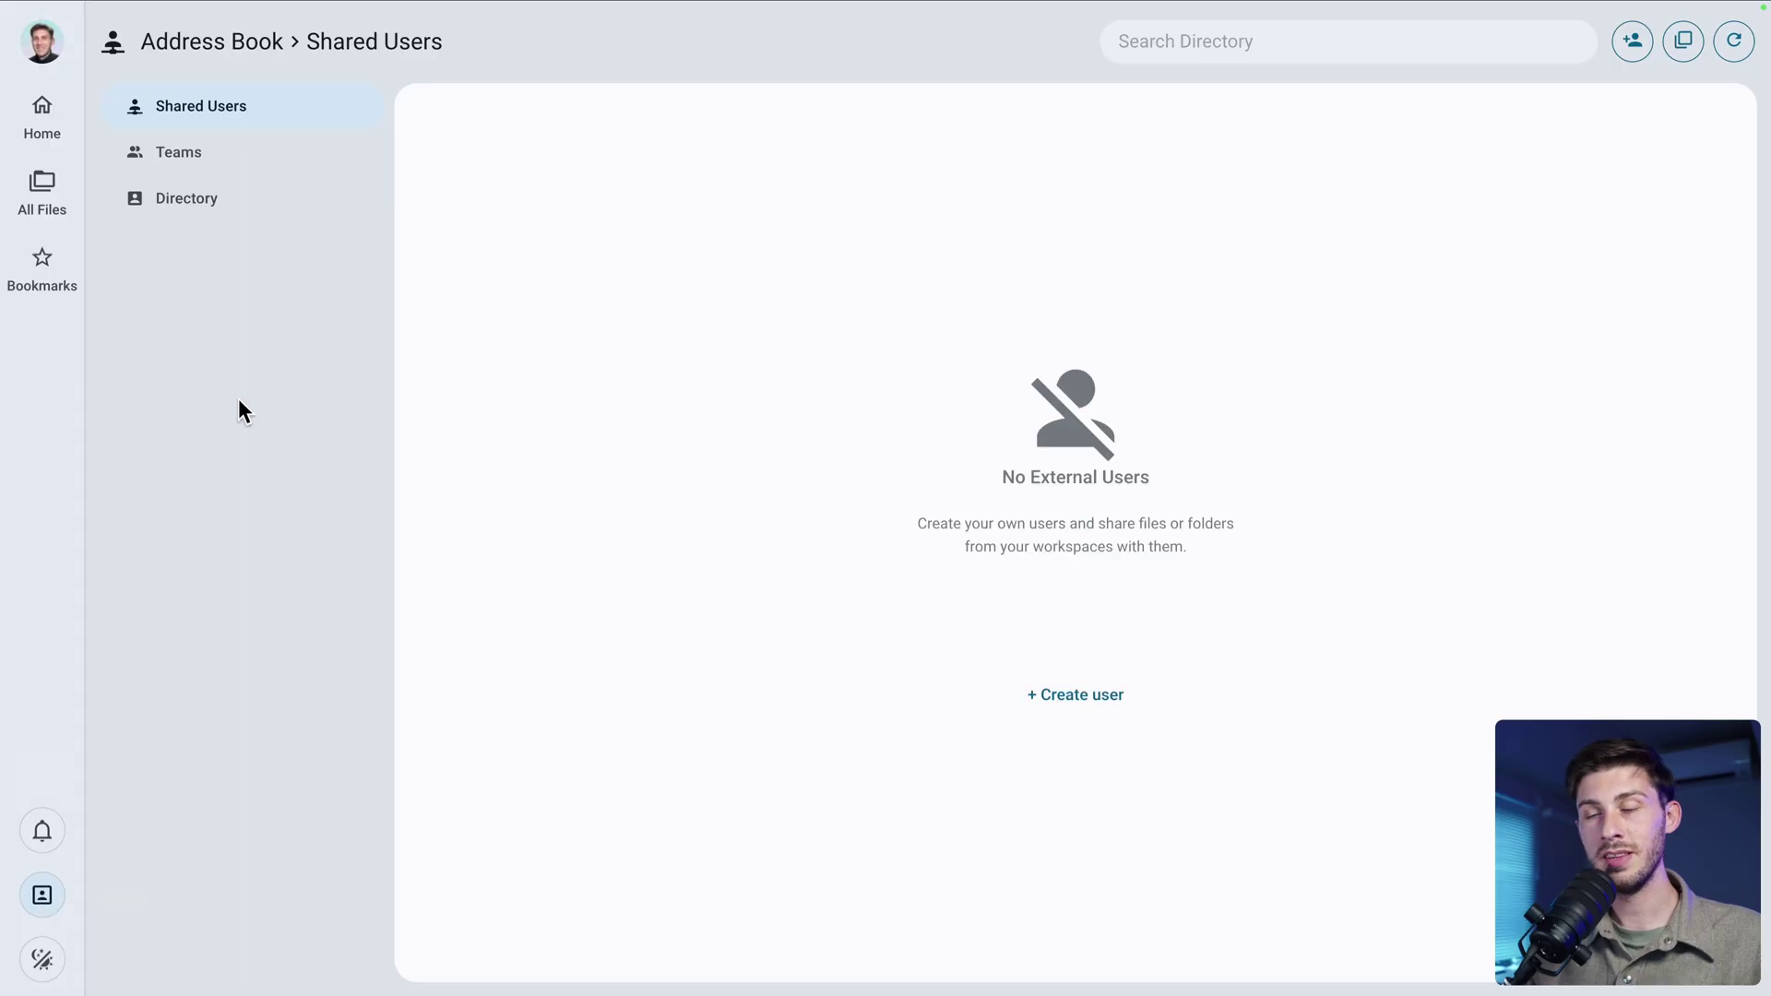
left_click(177, 164)
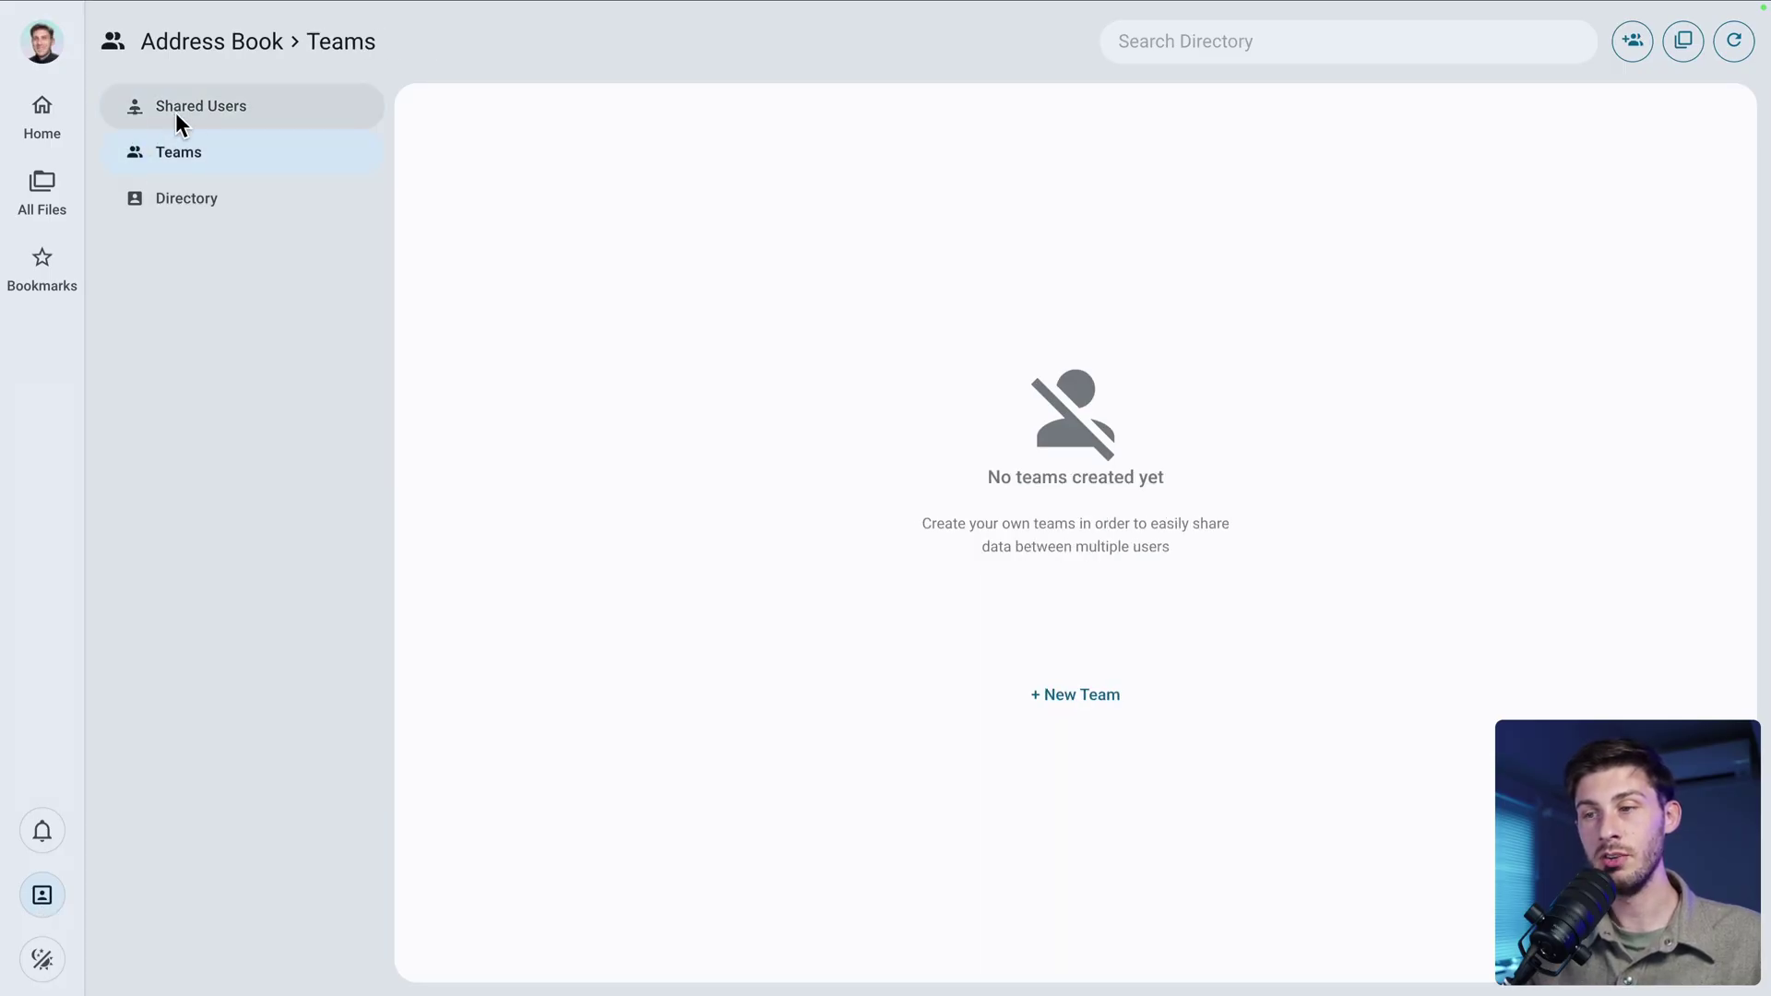
left_click(182, 218)
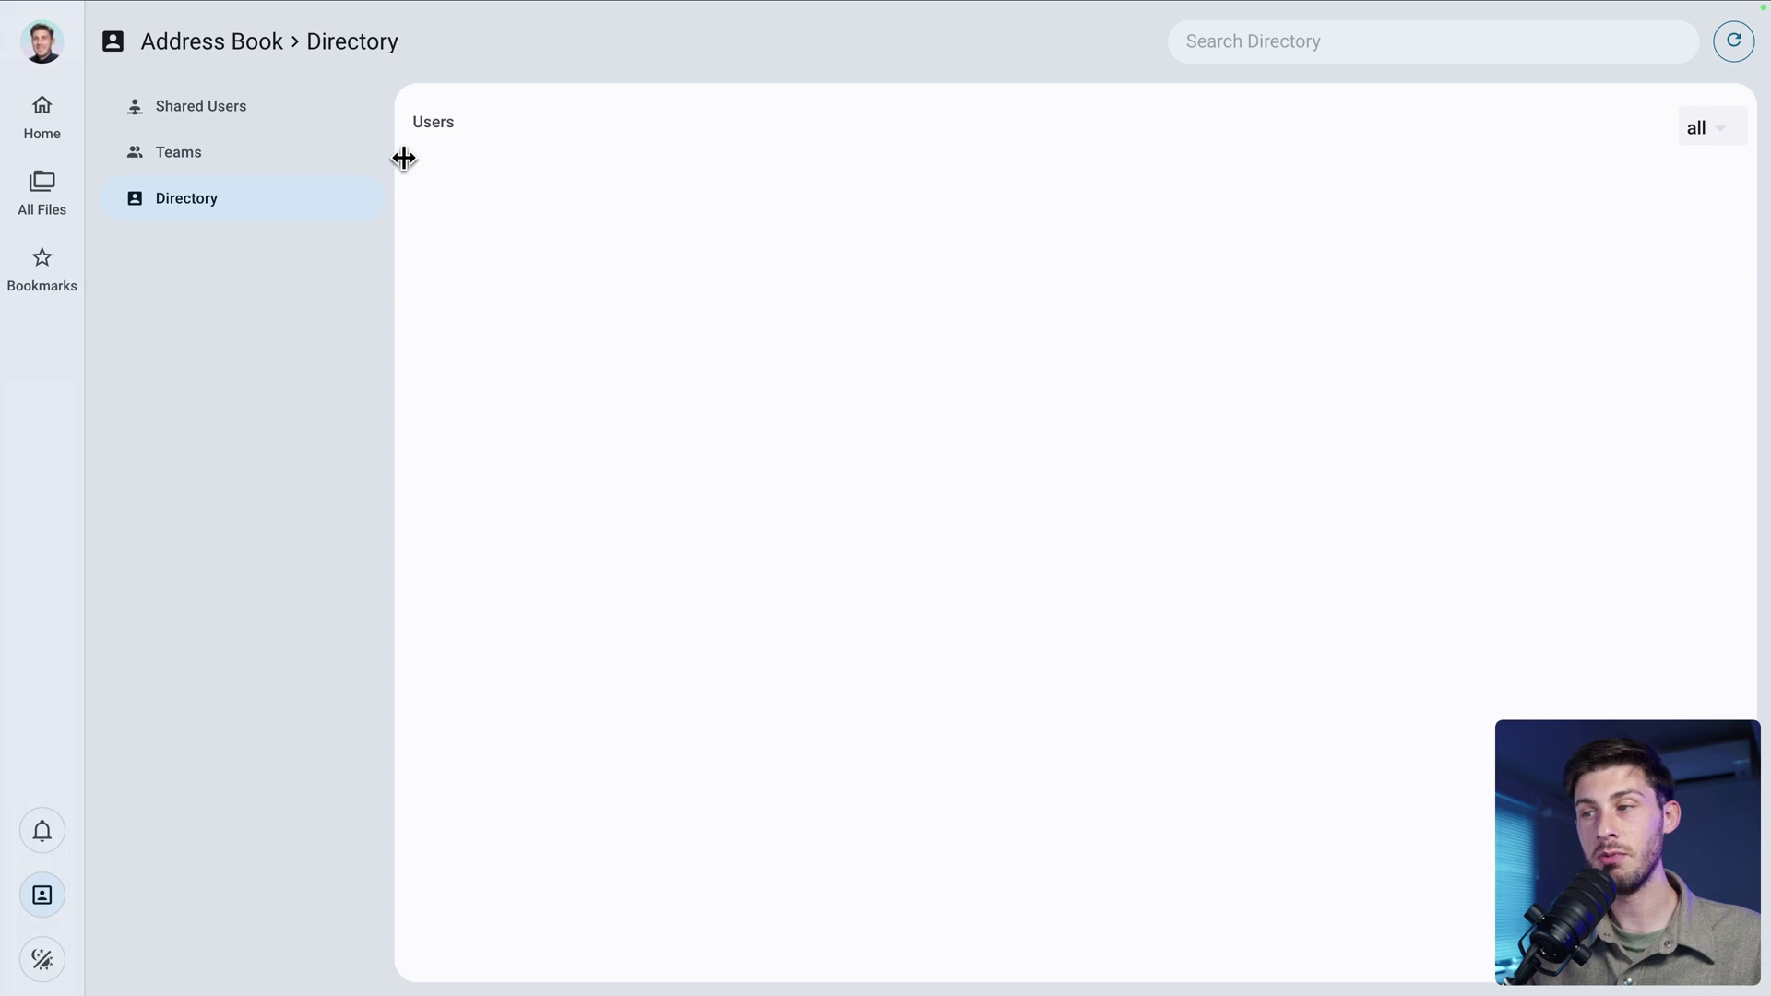
left_click(230, 175)
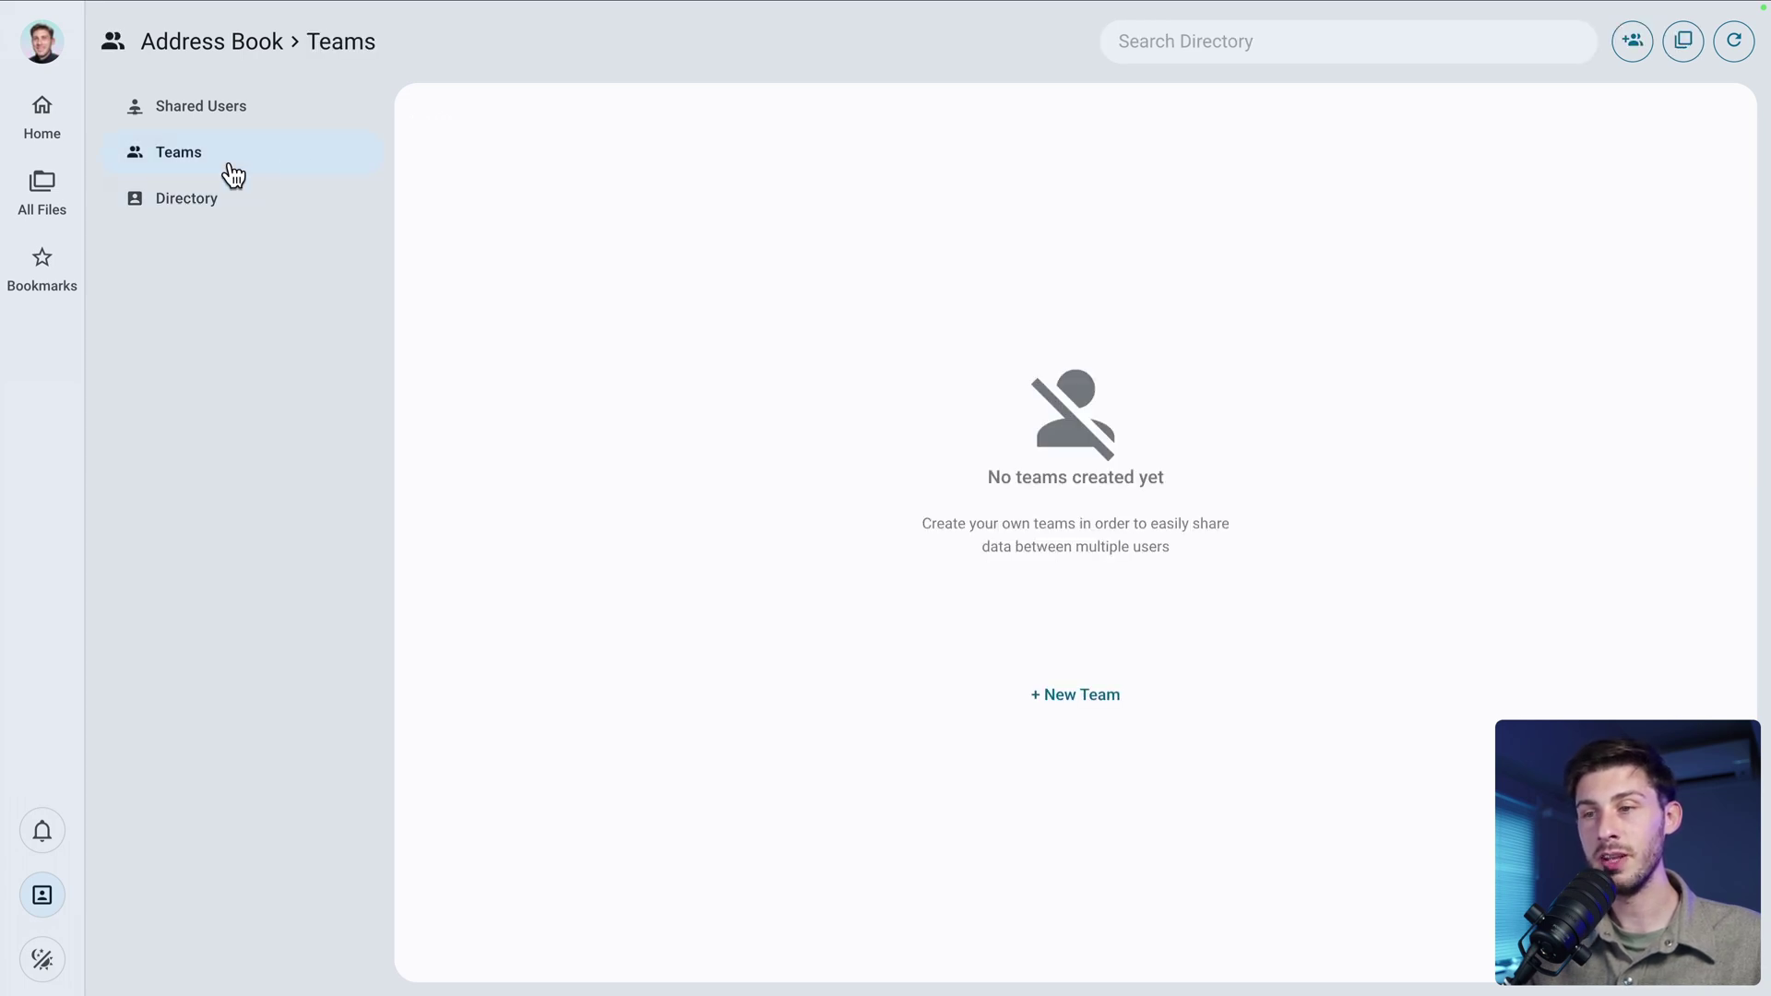
left_click(1070, 692)
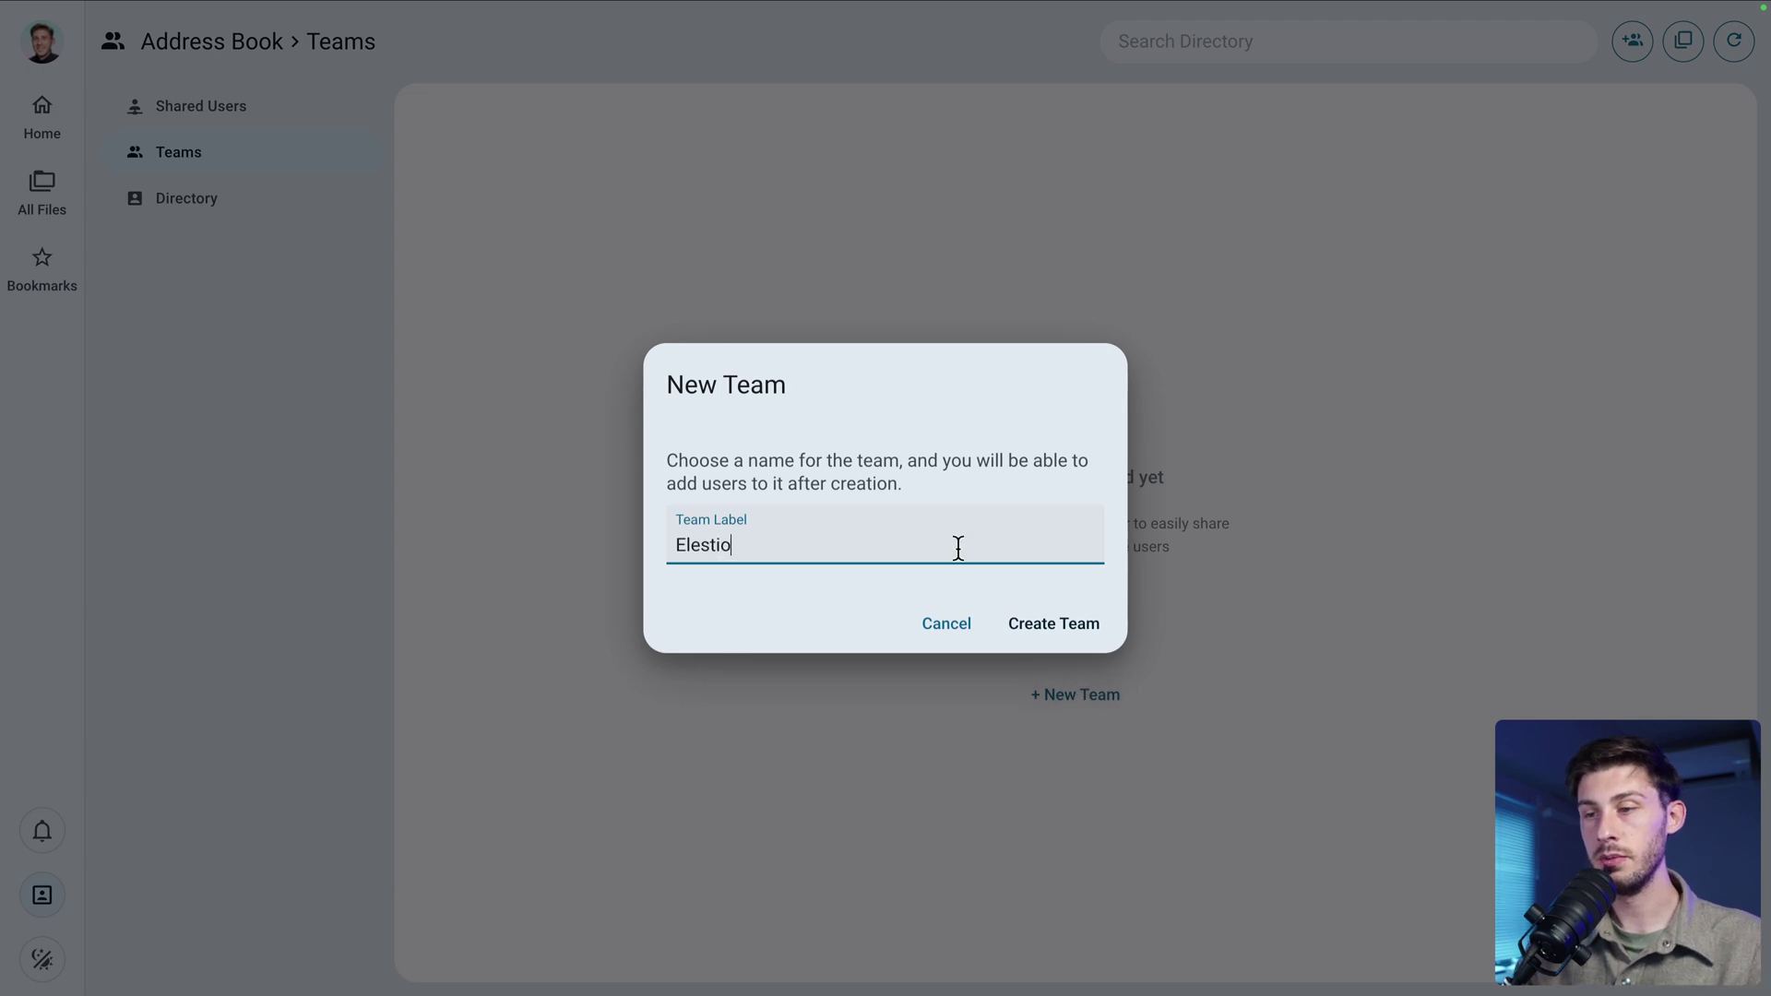
left_click(1052, 625)
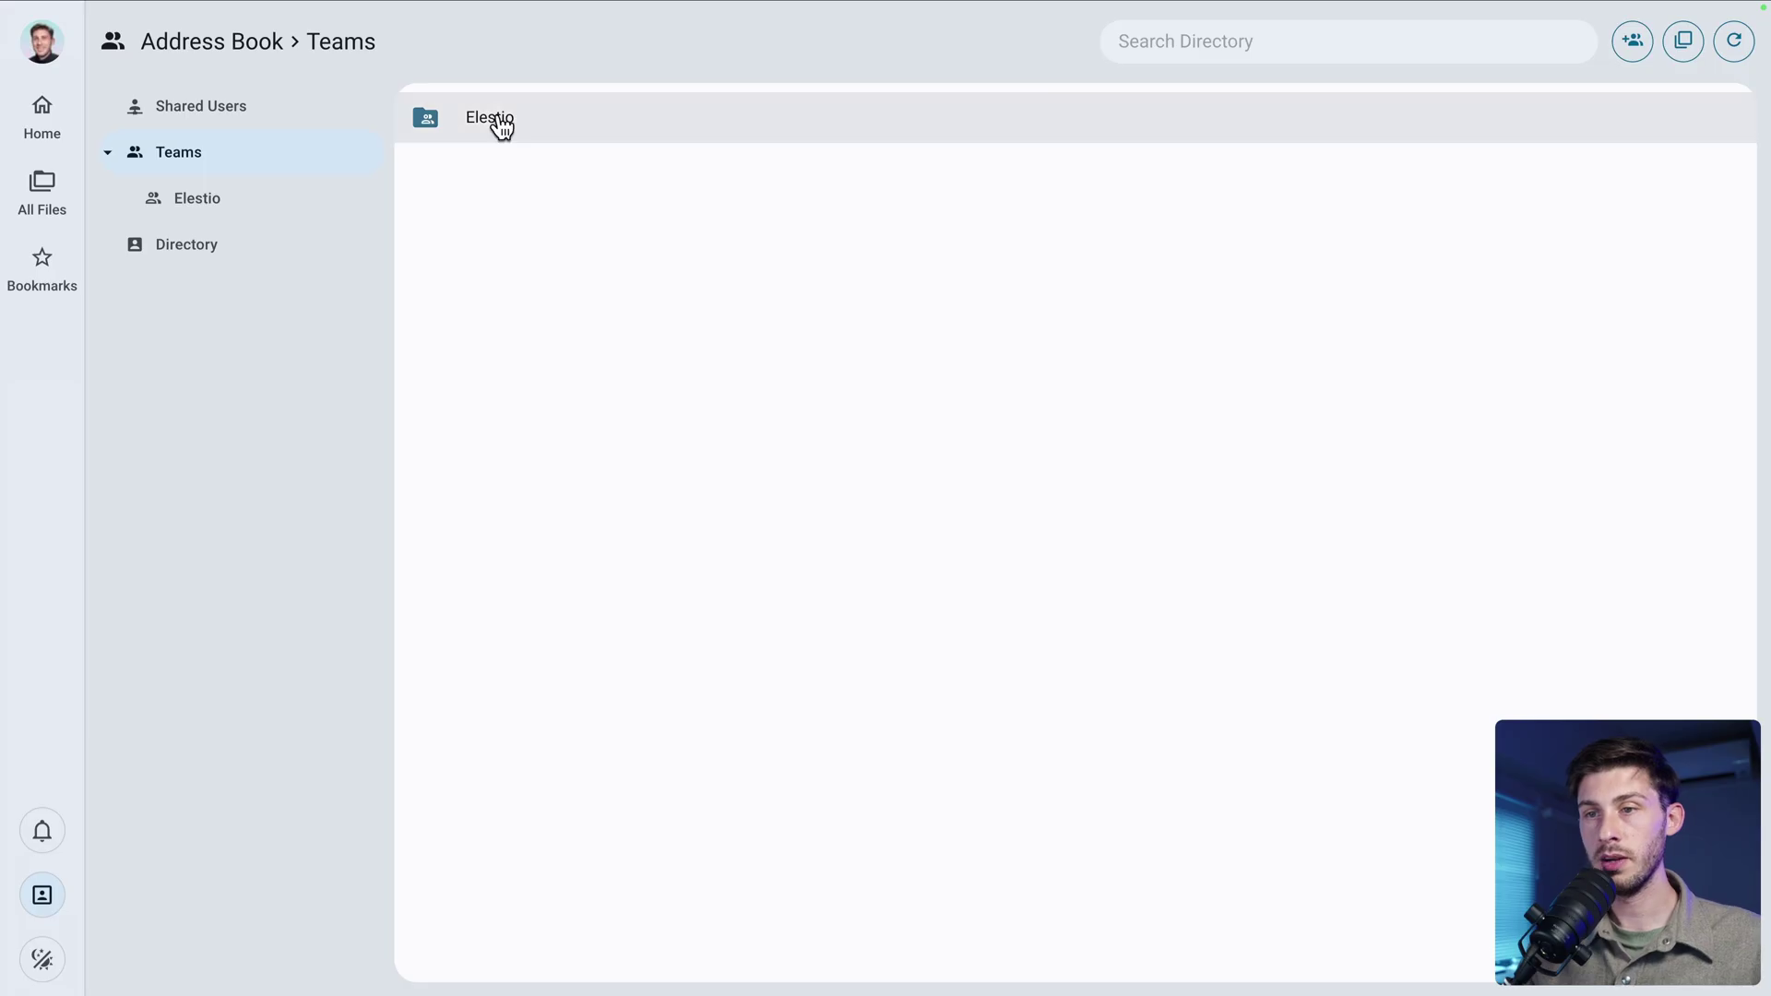
Open the Elestio team and try to add members to it from the directory
left_click(494, 118)
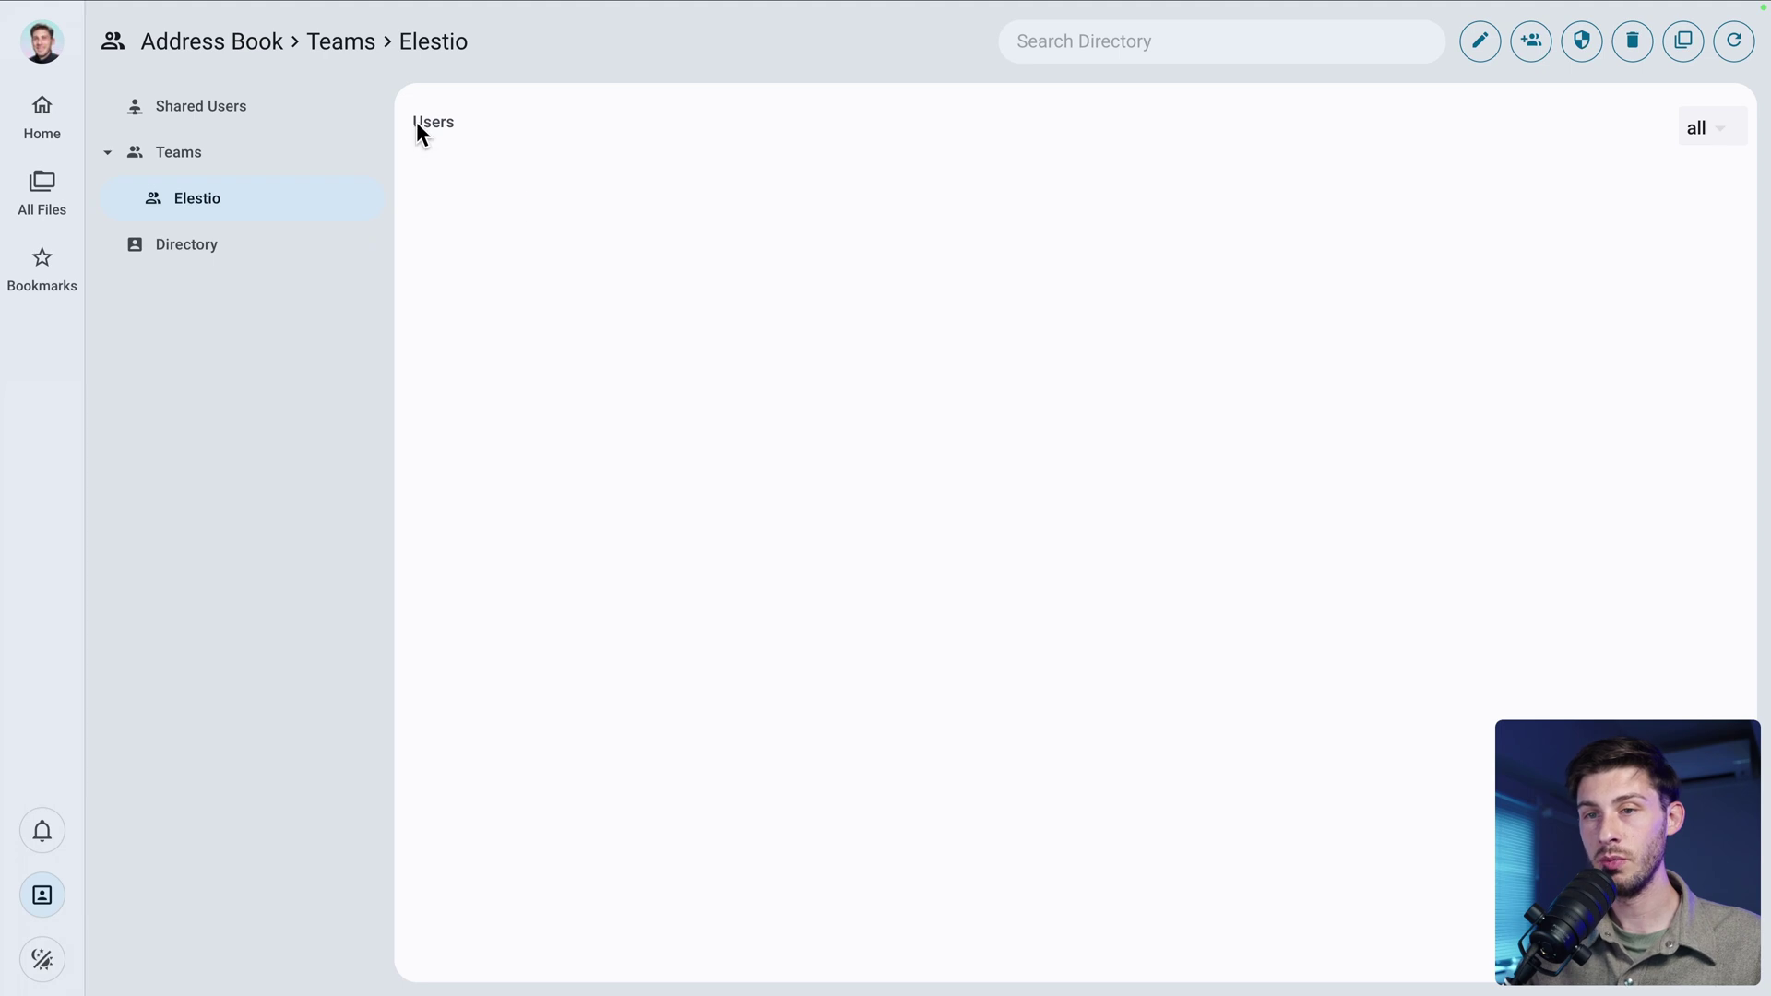
left_click(1533, 42)
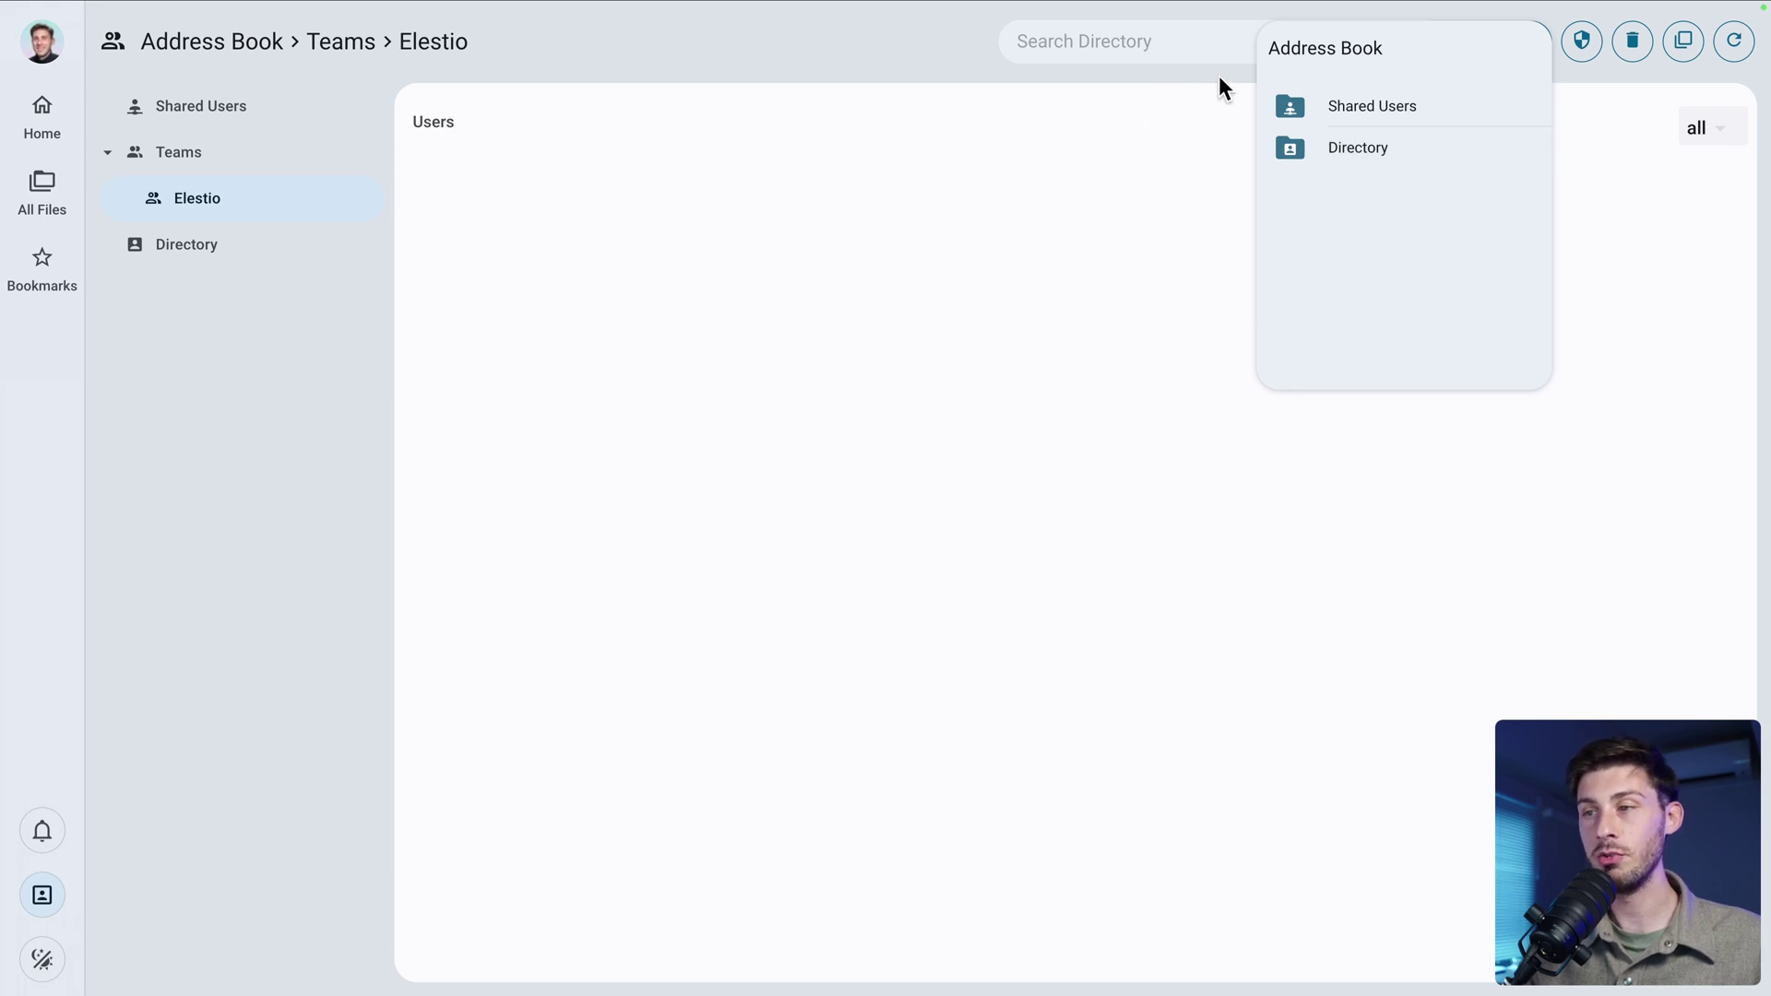
left_click(1344, 161)
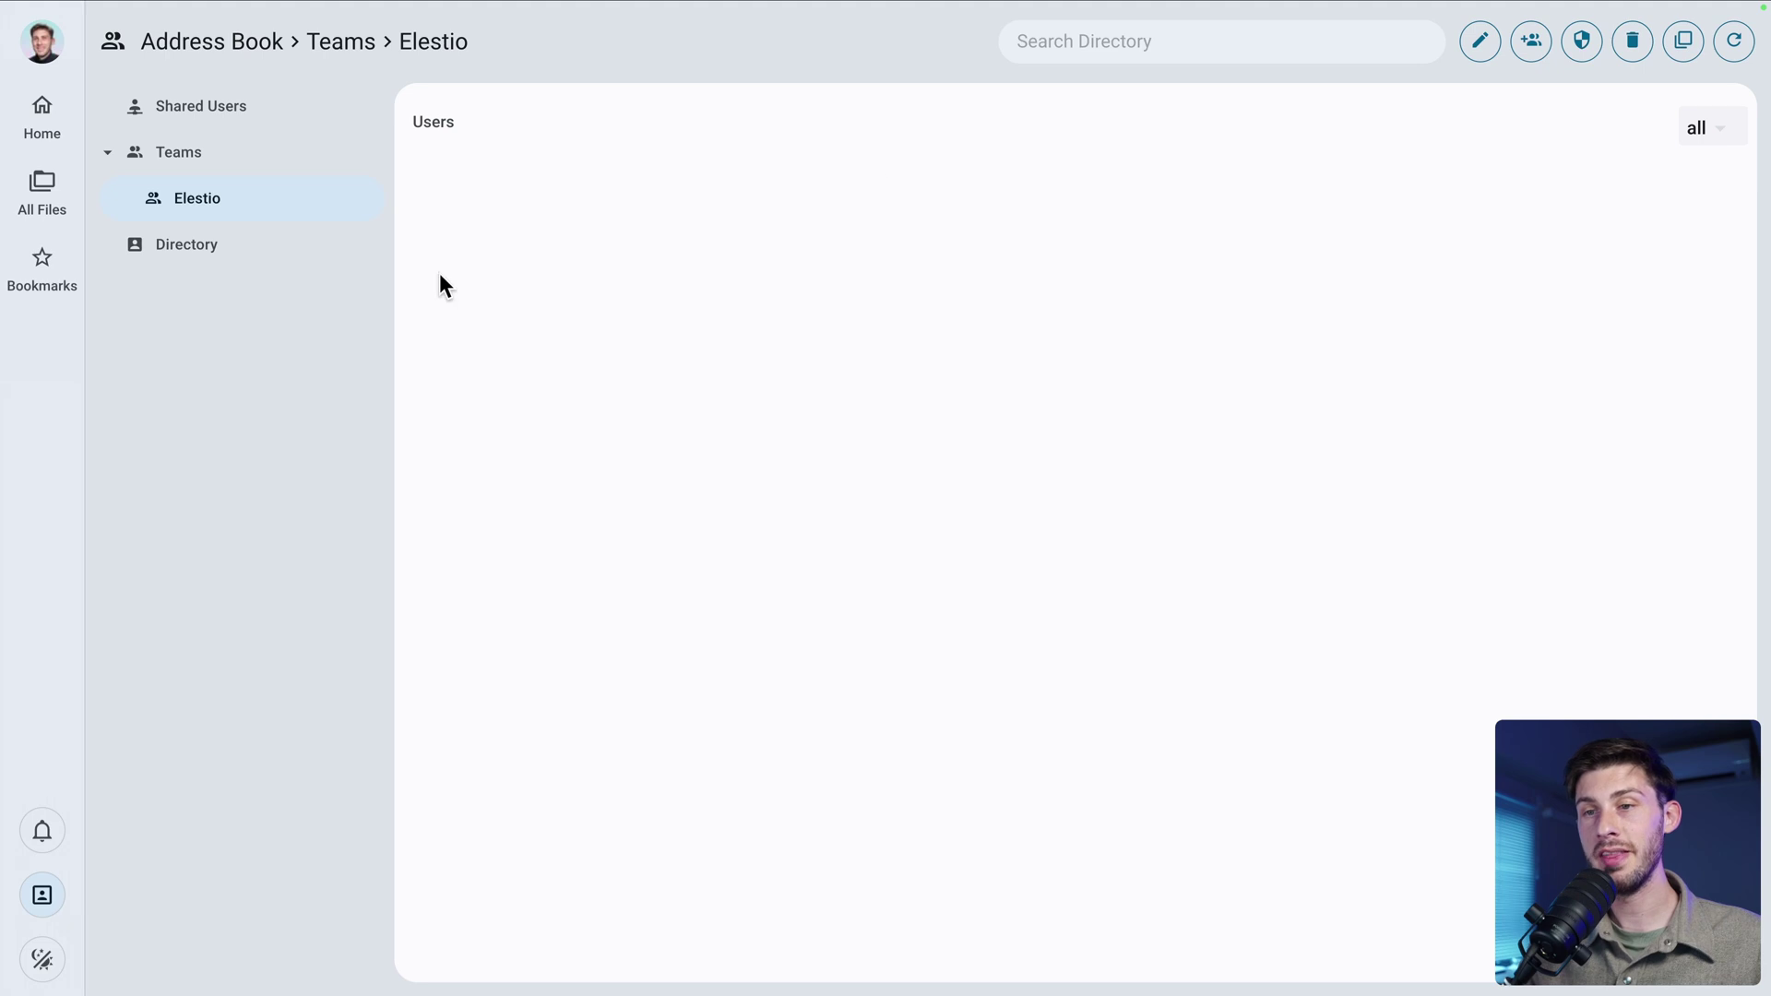
Create a shared user by entering a user ID, the password with its confirmation and the user's full name, keeping the language English
left_click(172, 111)
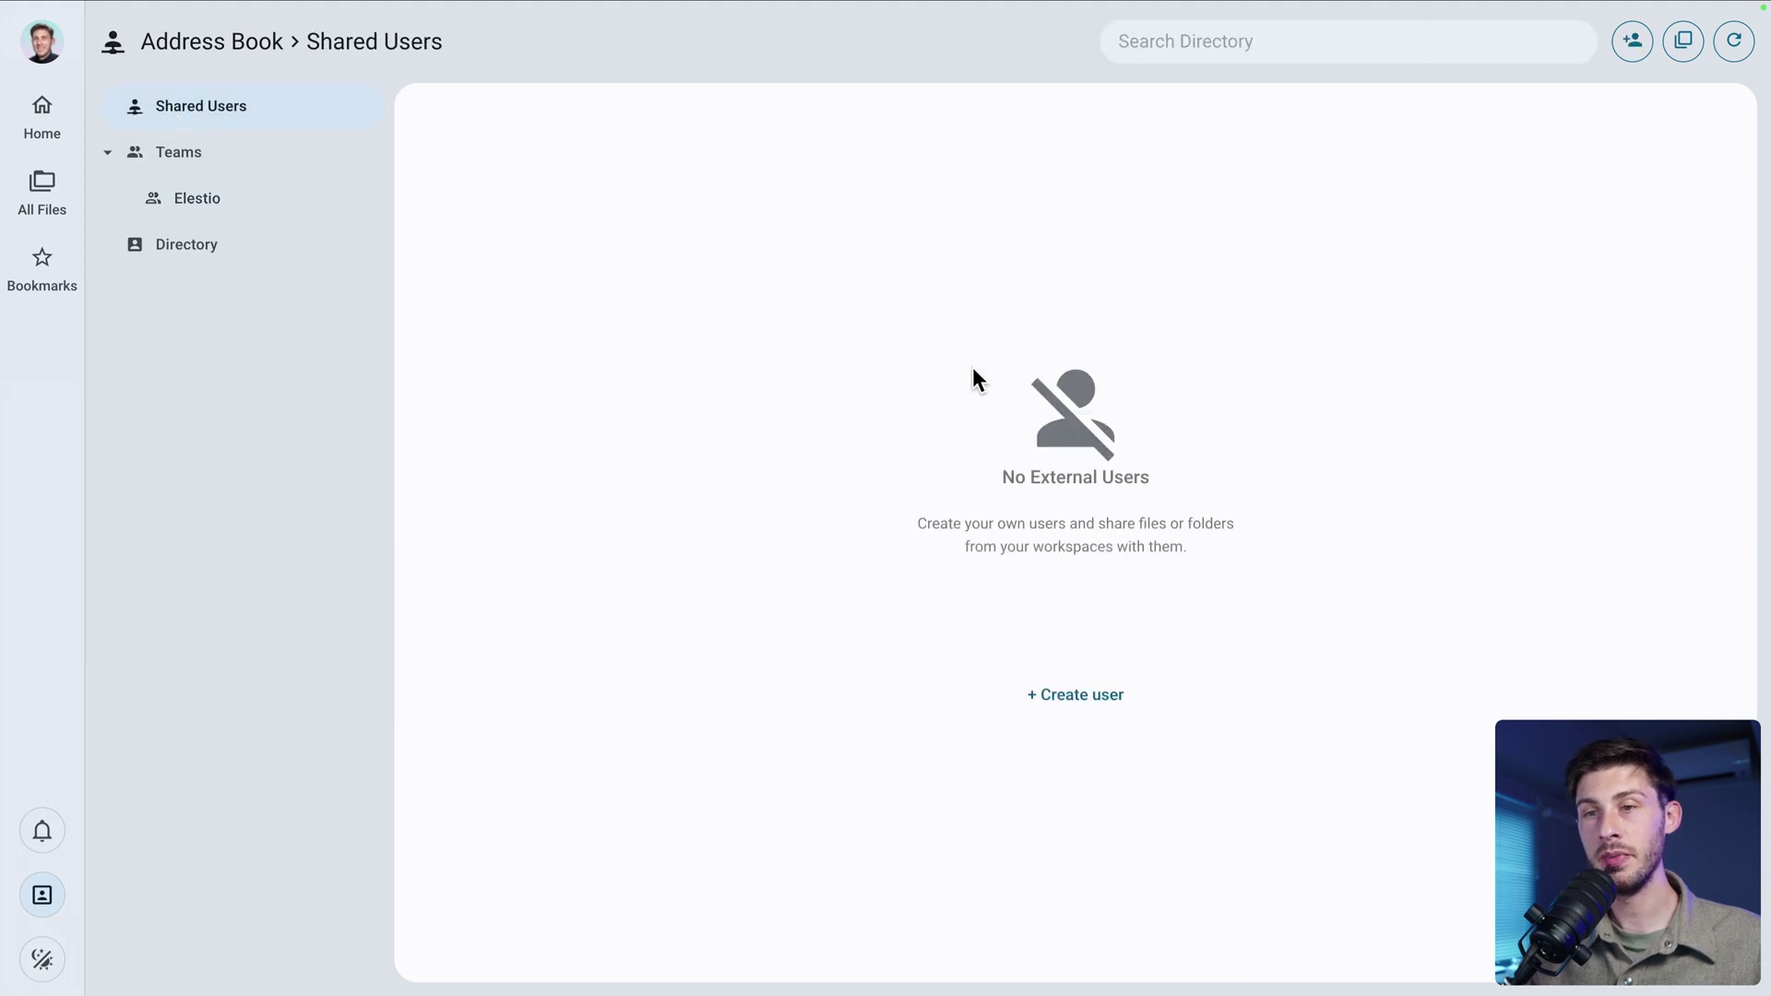
left_click(1095, 694)
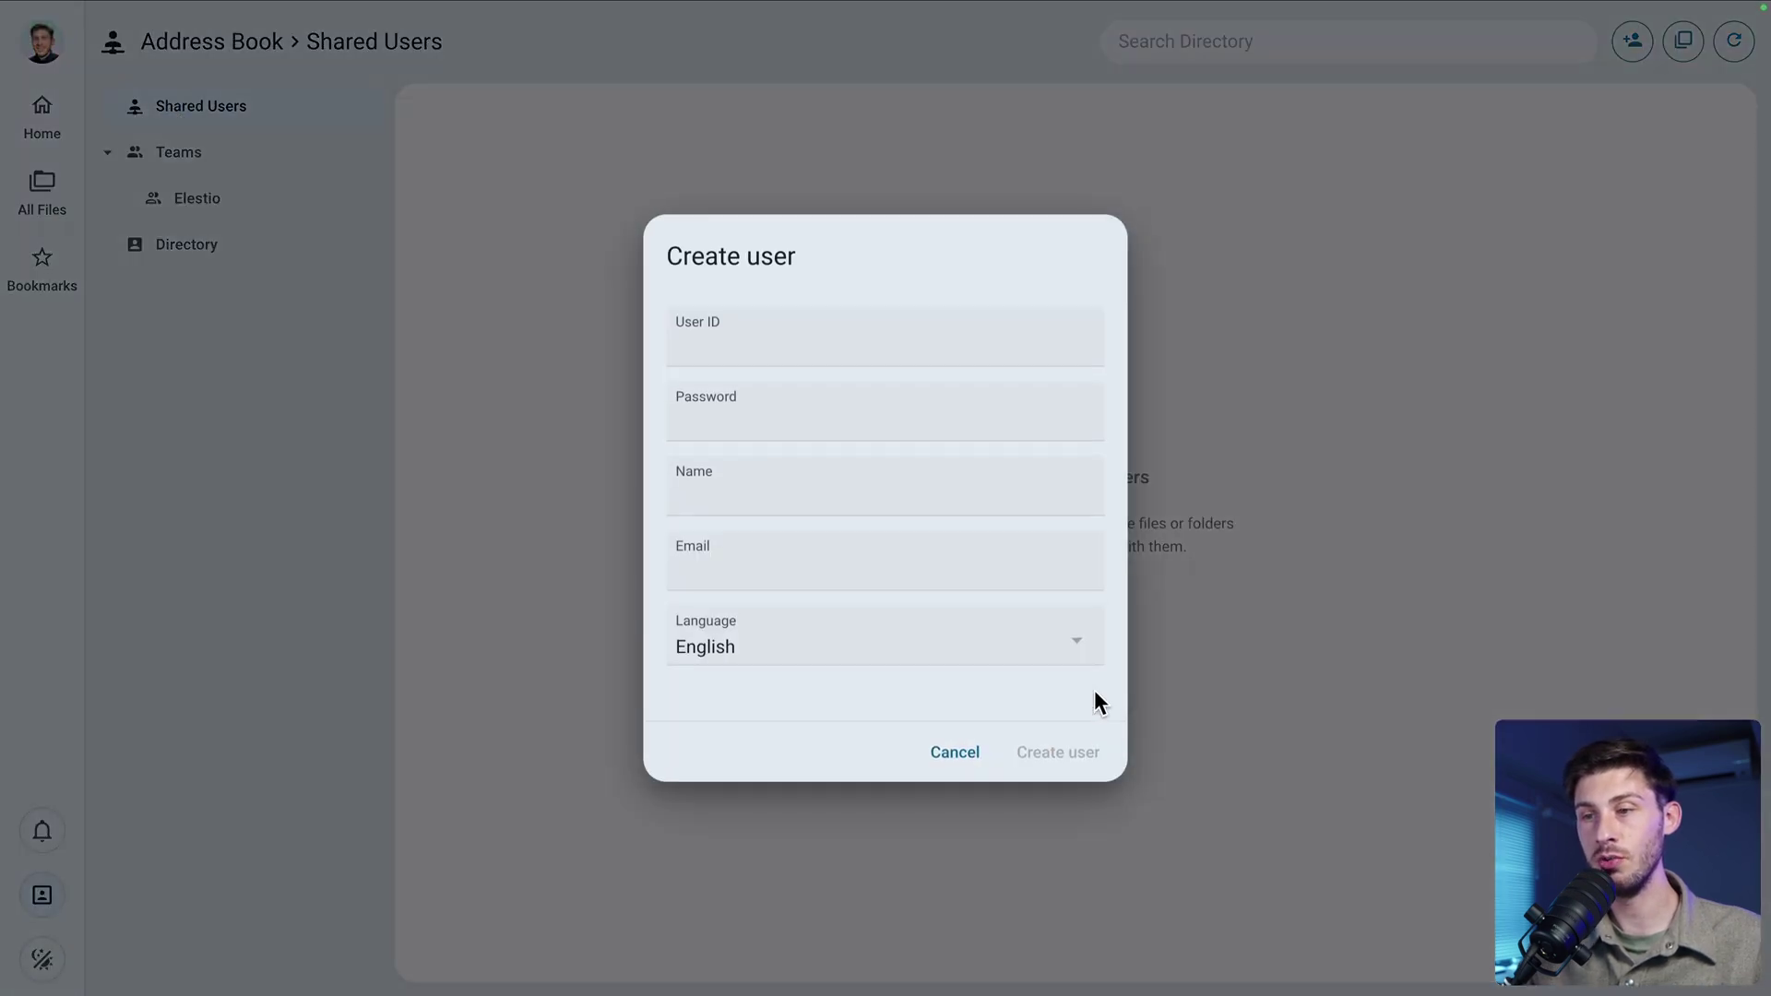
left_click(780, 344)
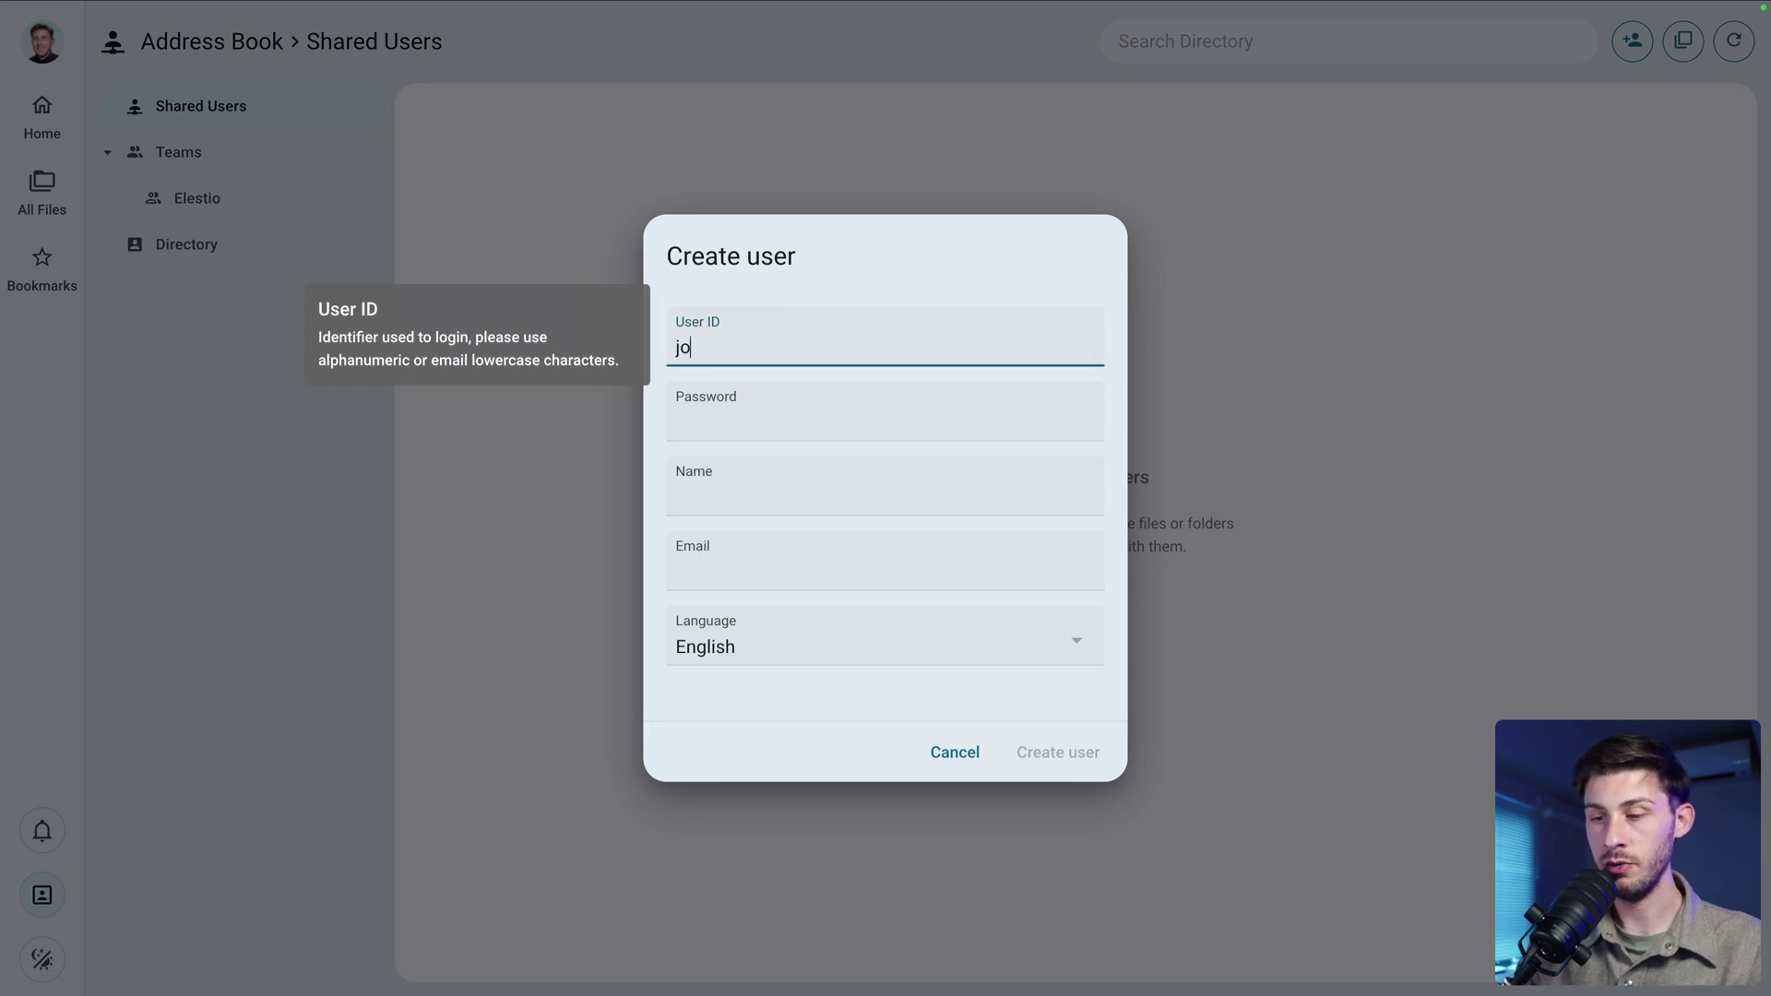
key("Tab")
type("password")
key("Tab")
type("password")
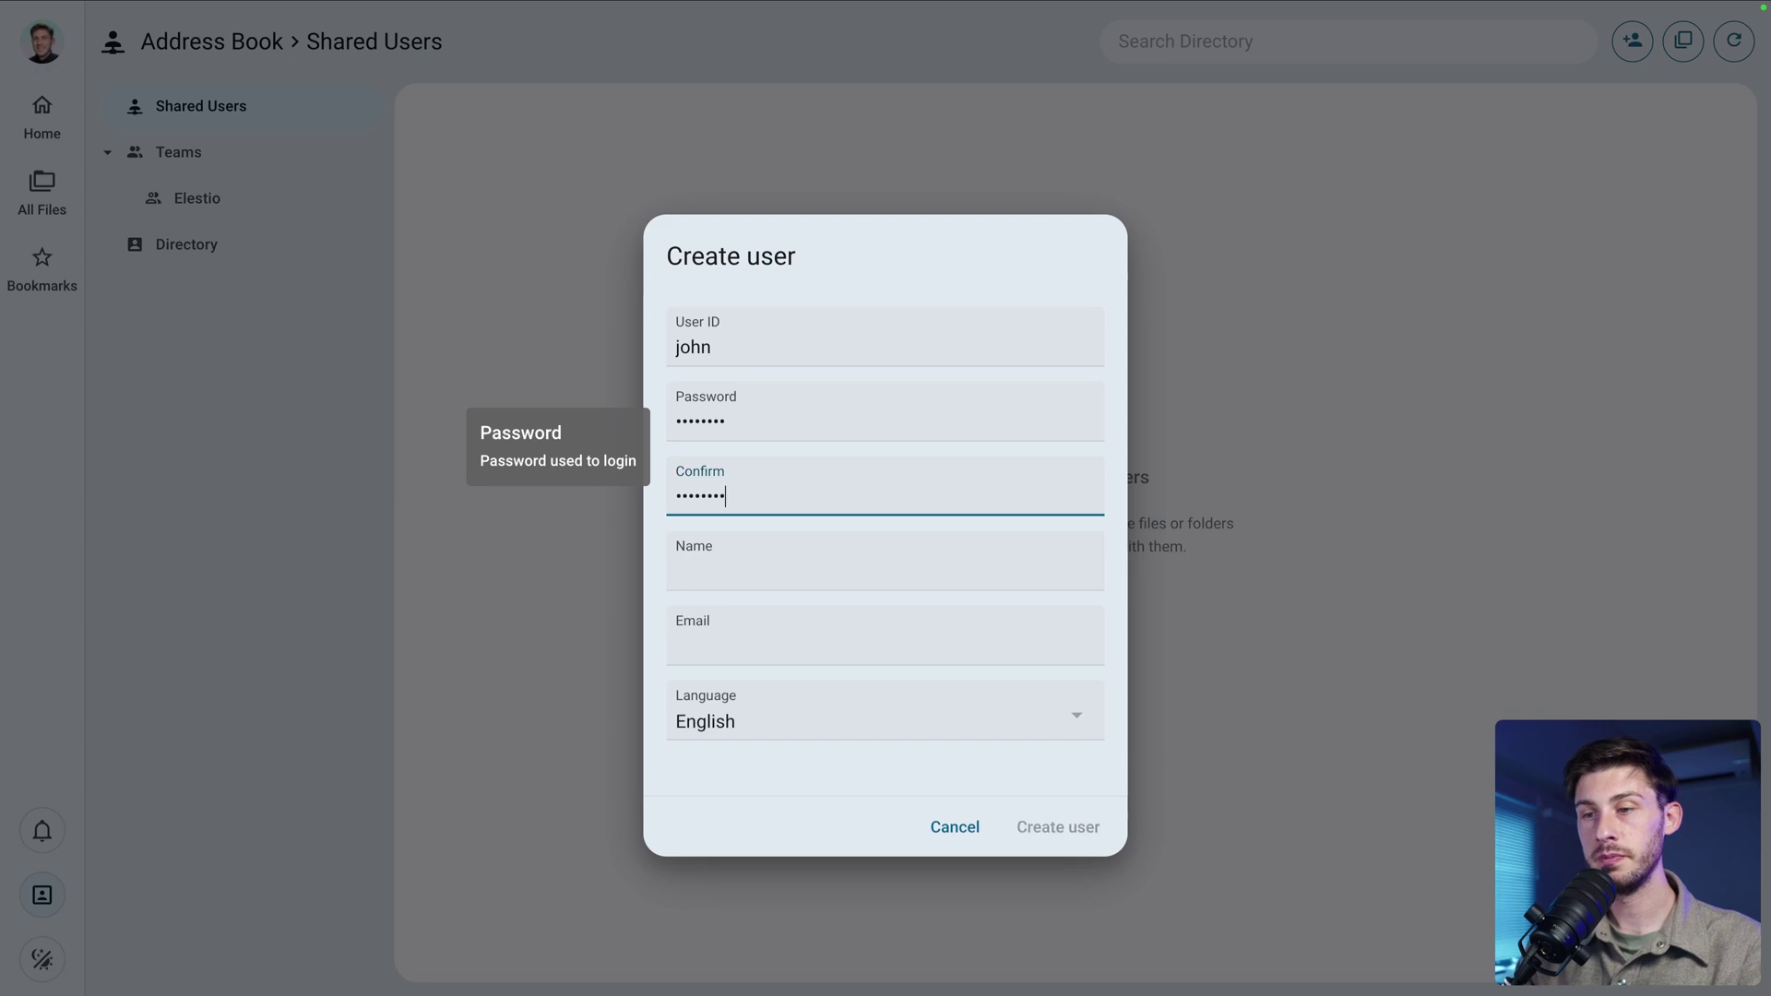
key("Tab")
type("John Doe")
key("Tab")
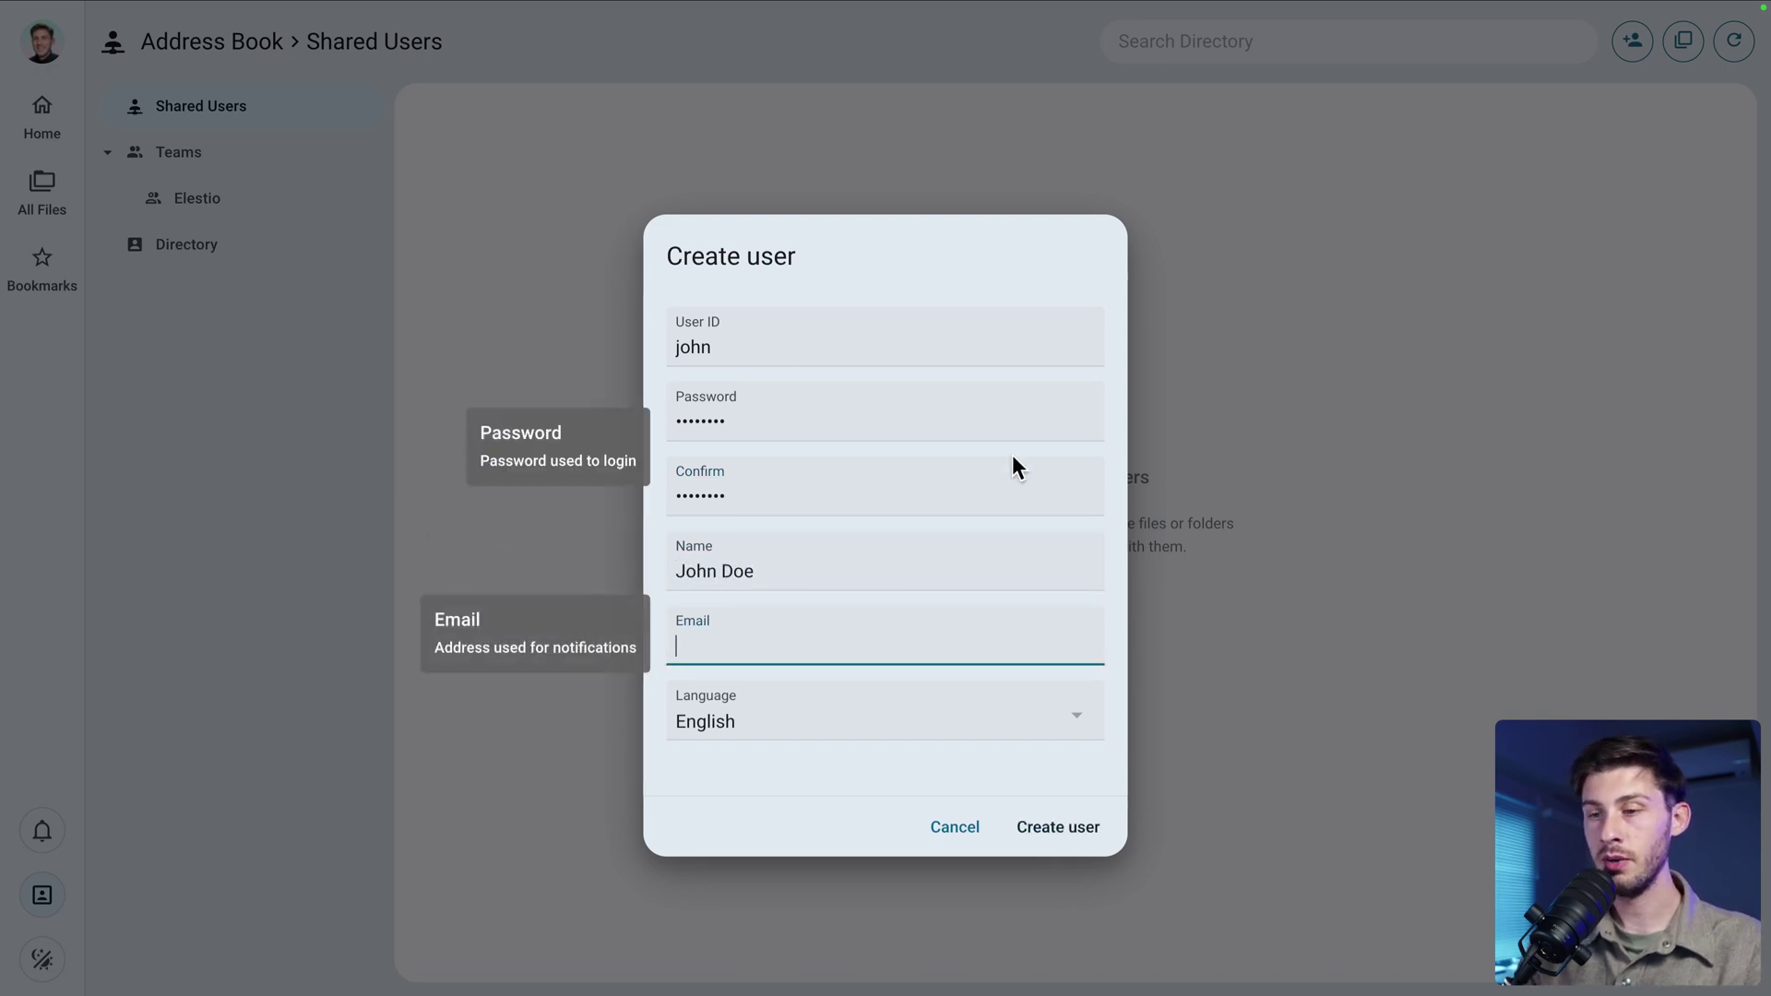
left_click(1070, 828)
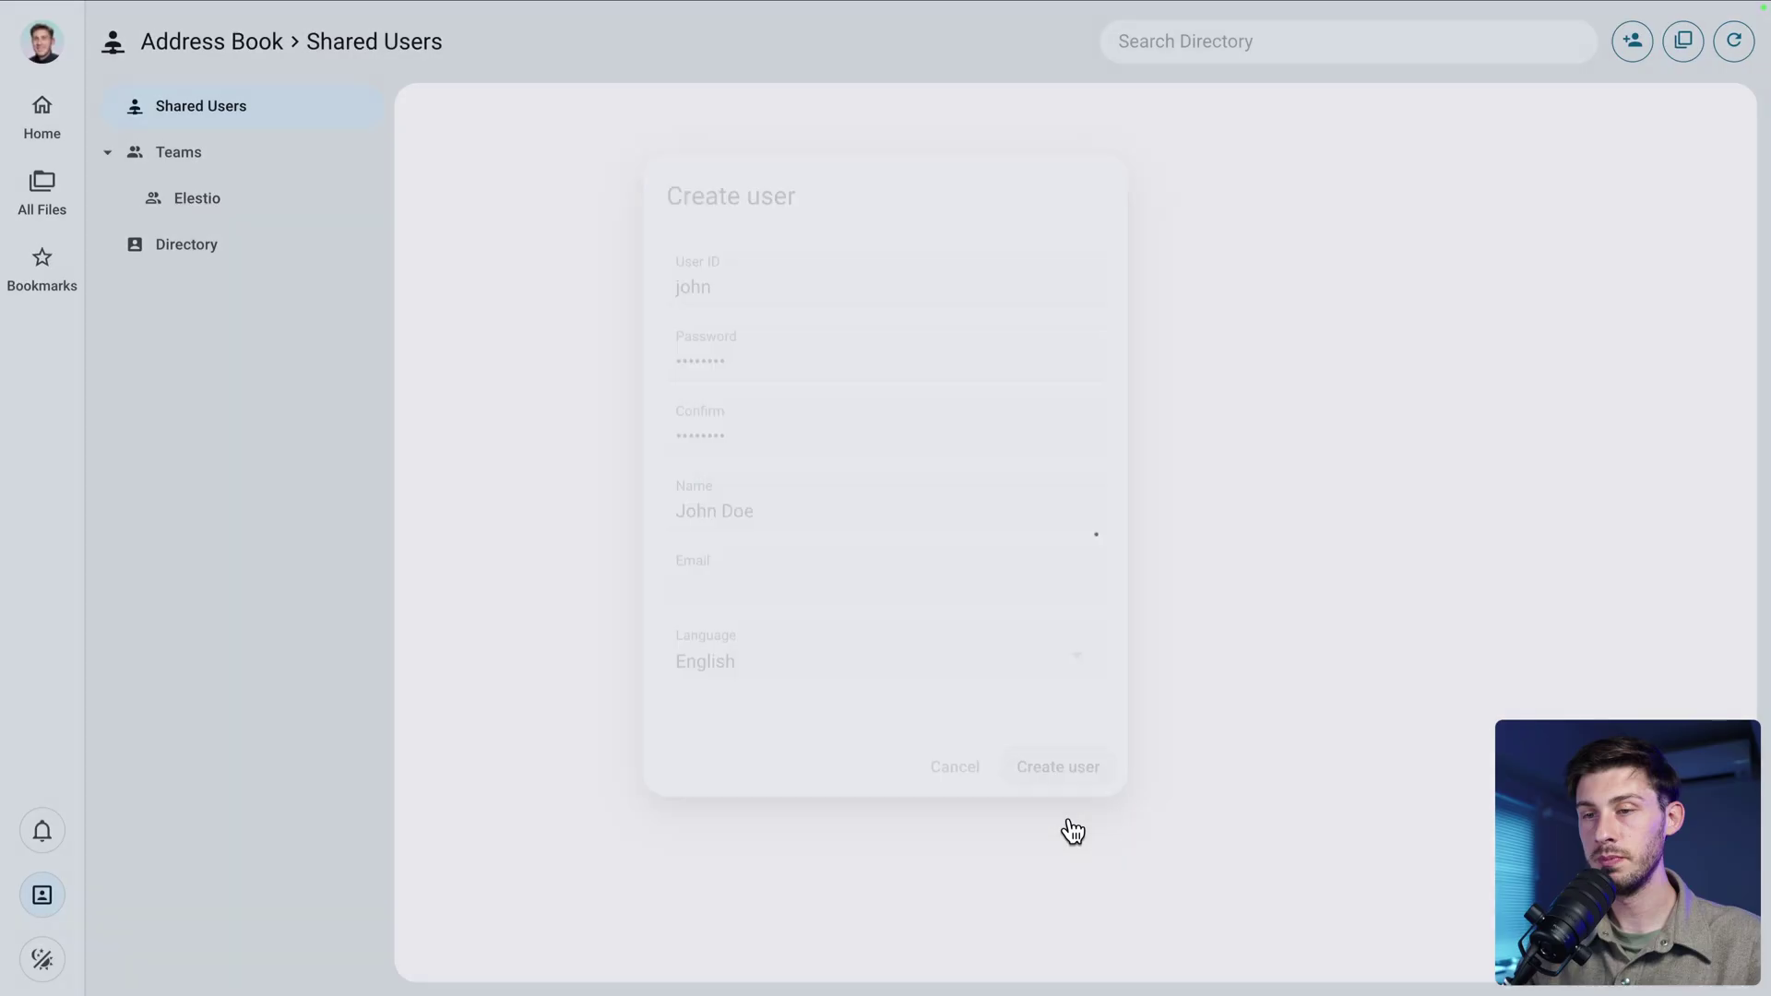
Add the new shared user to the Elestio team
left_click(317, 189)
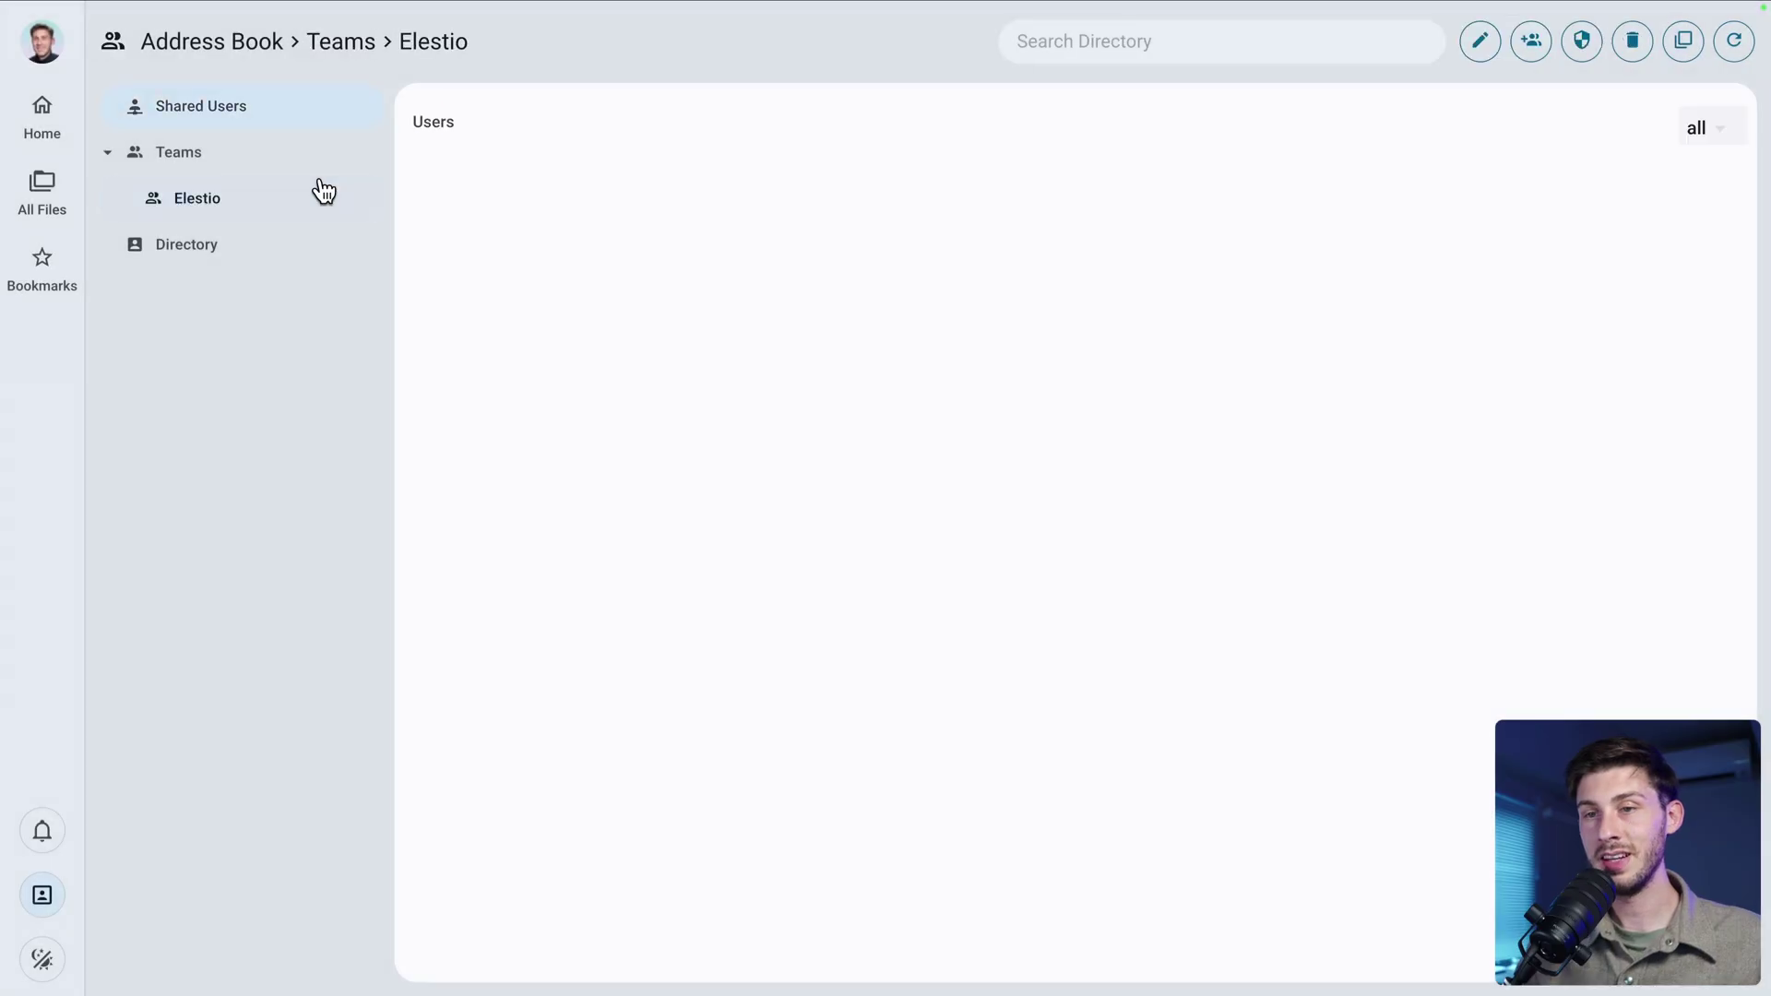
left_click(1531, 41)
left_click(1378, 111)
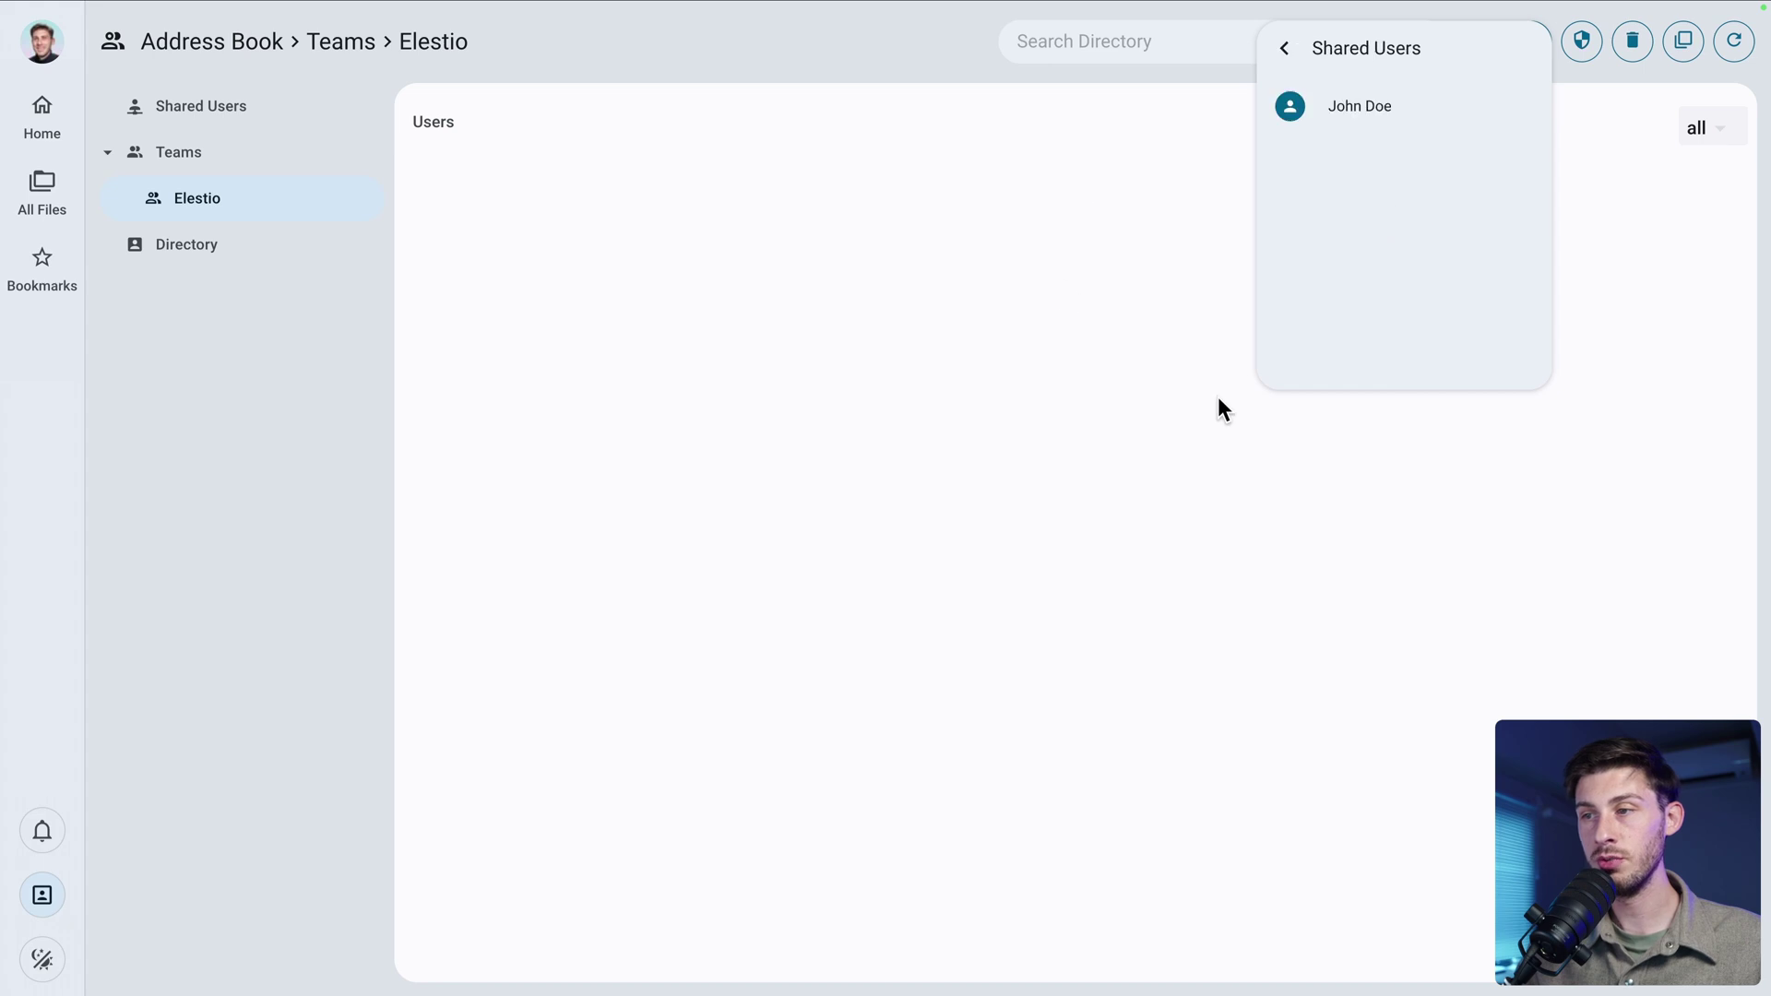
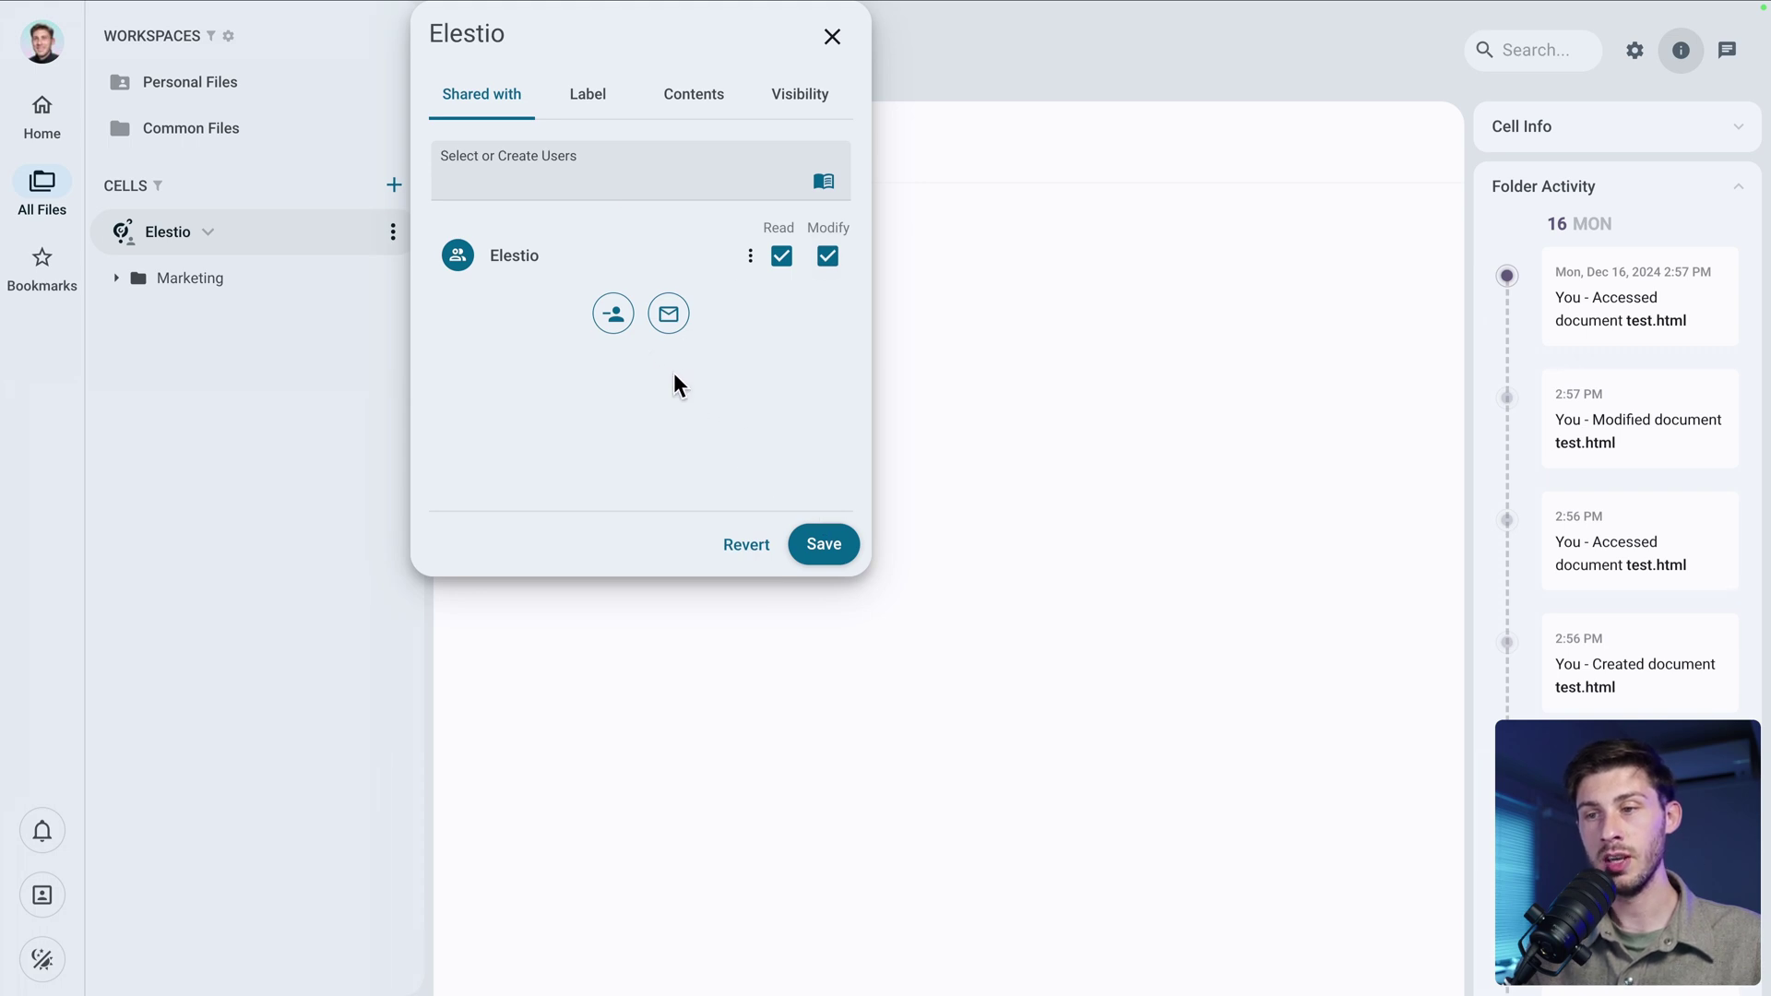
Save the Elestio cell's sharing with the Elestio team, granting Read and Modify rights
left_click(818, 546)
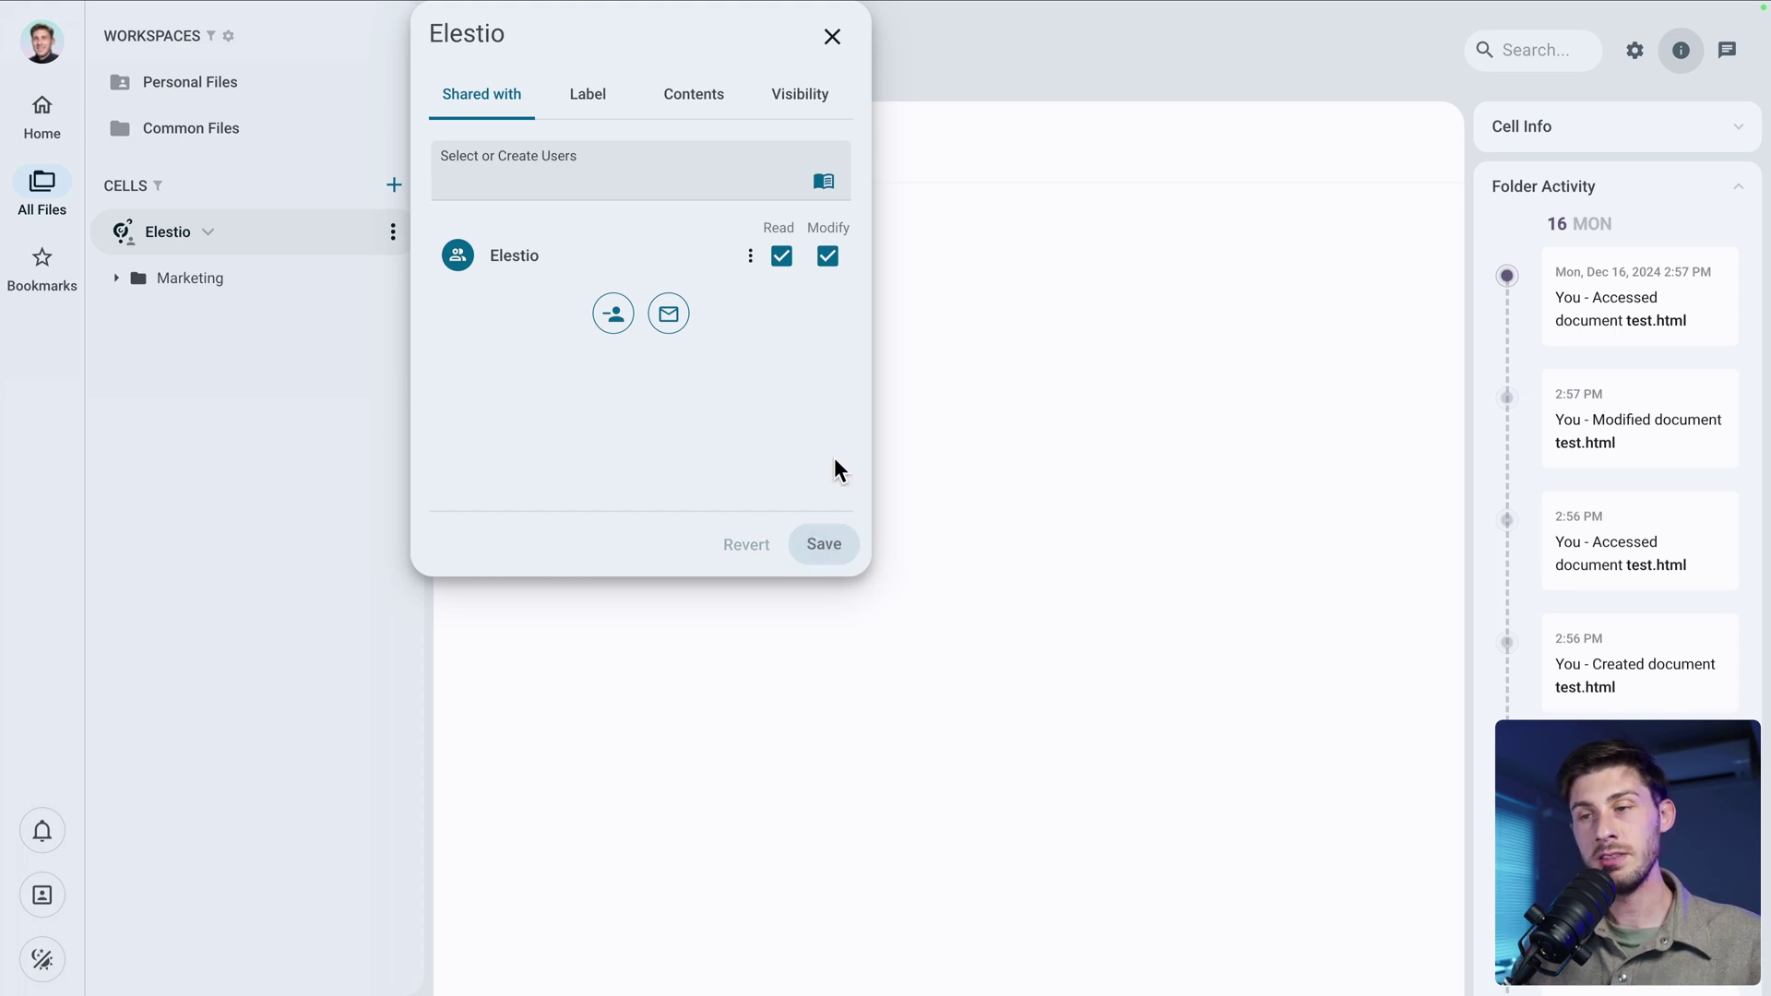
Log in as the new shared user in a private browser window with the login and password, and skip the welcome tour
key("super+shift+n")
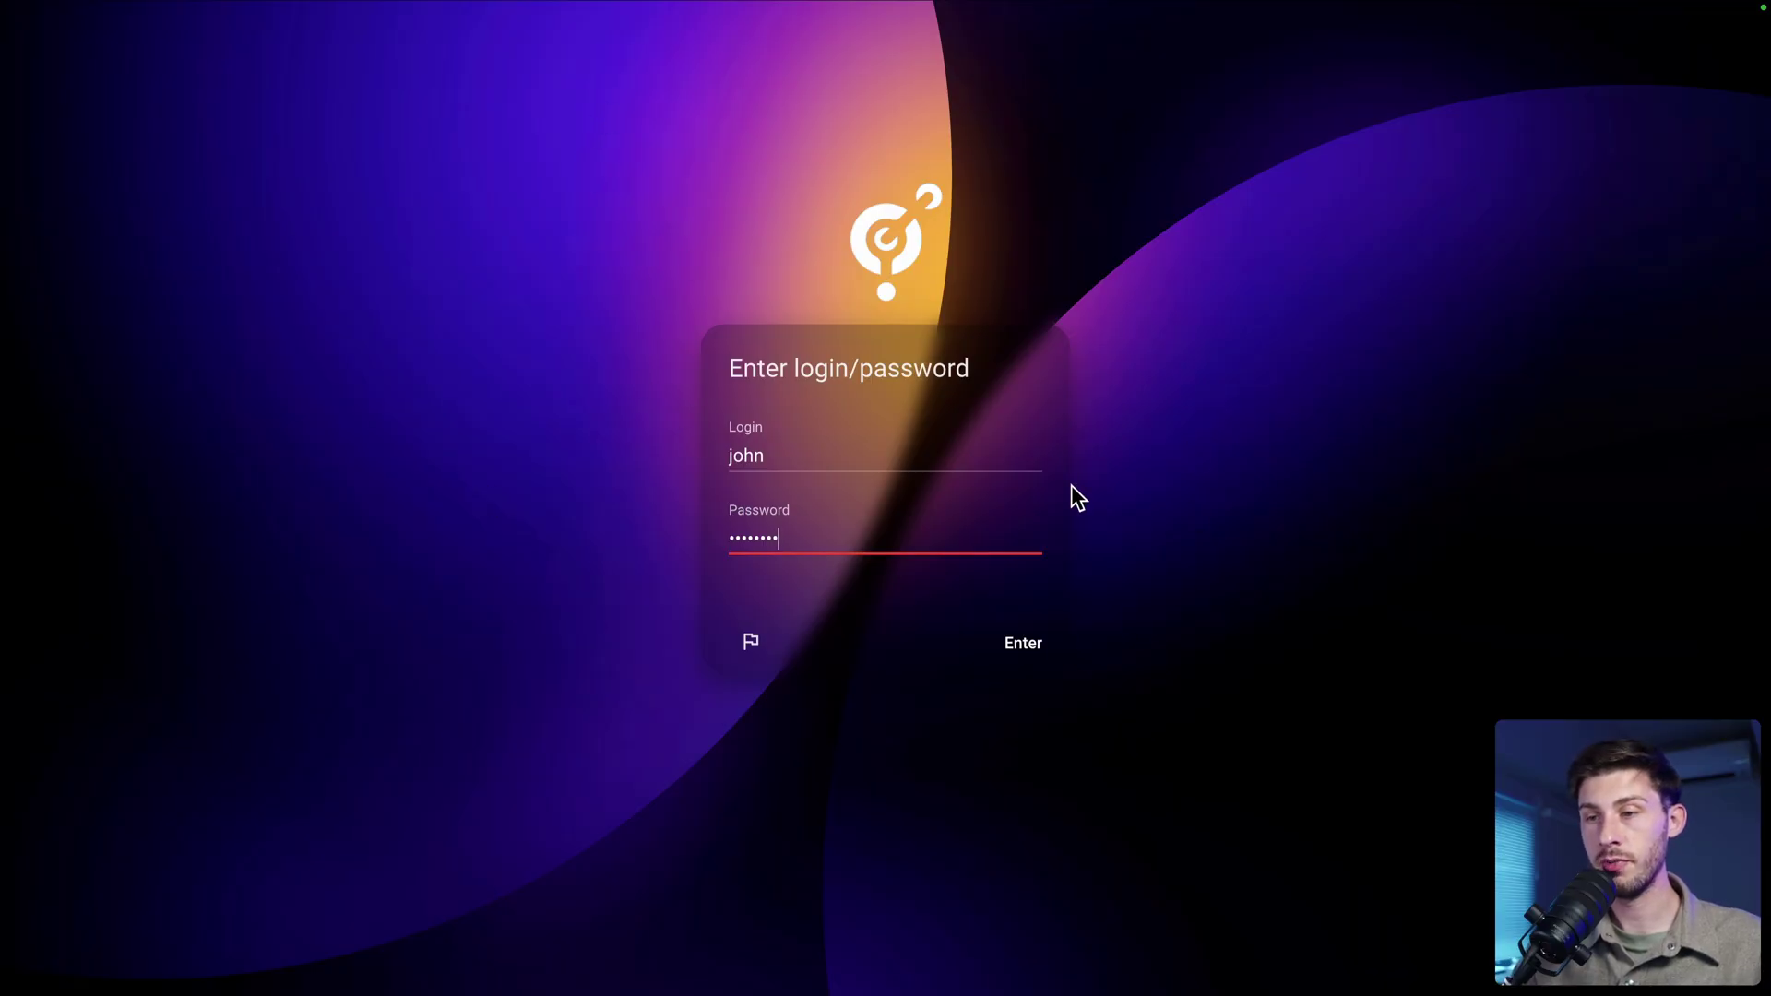
left_click(1016, 646)
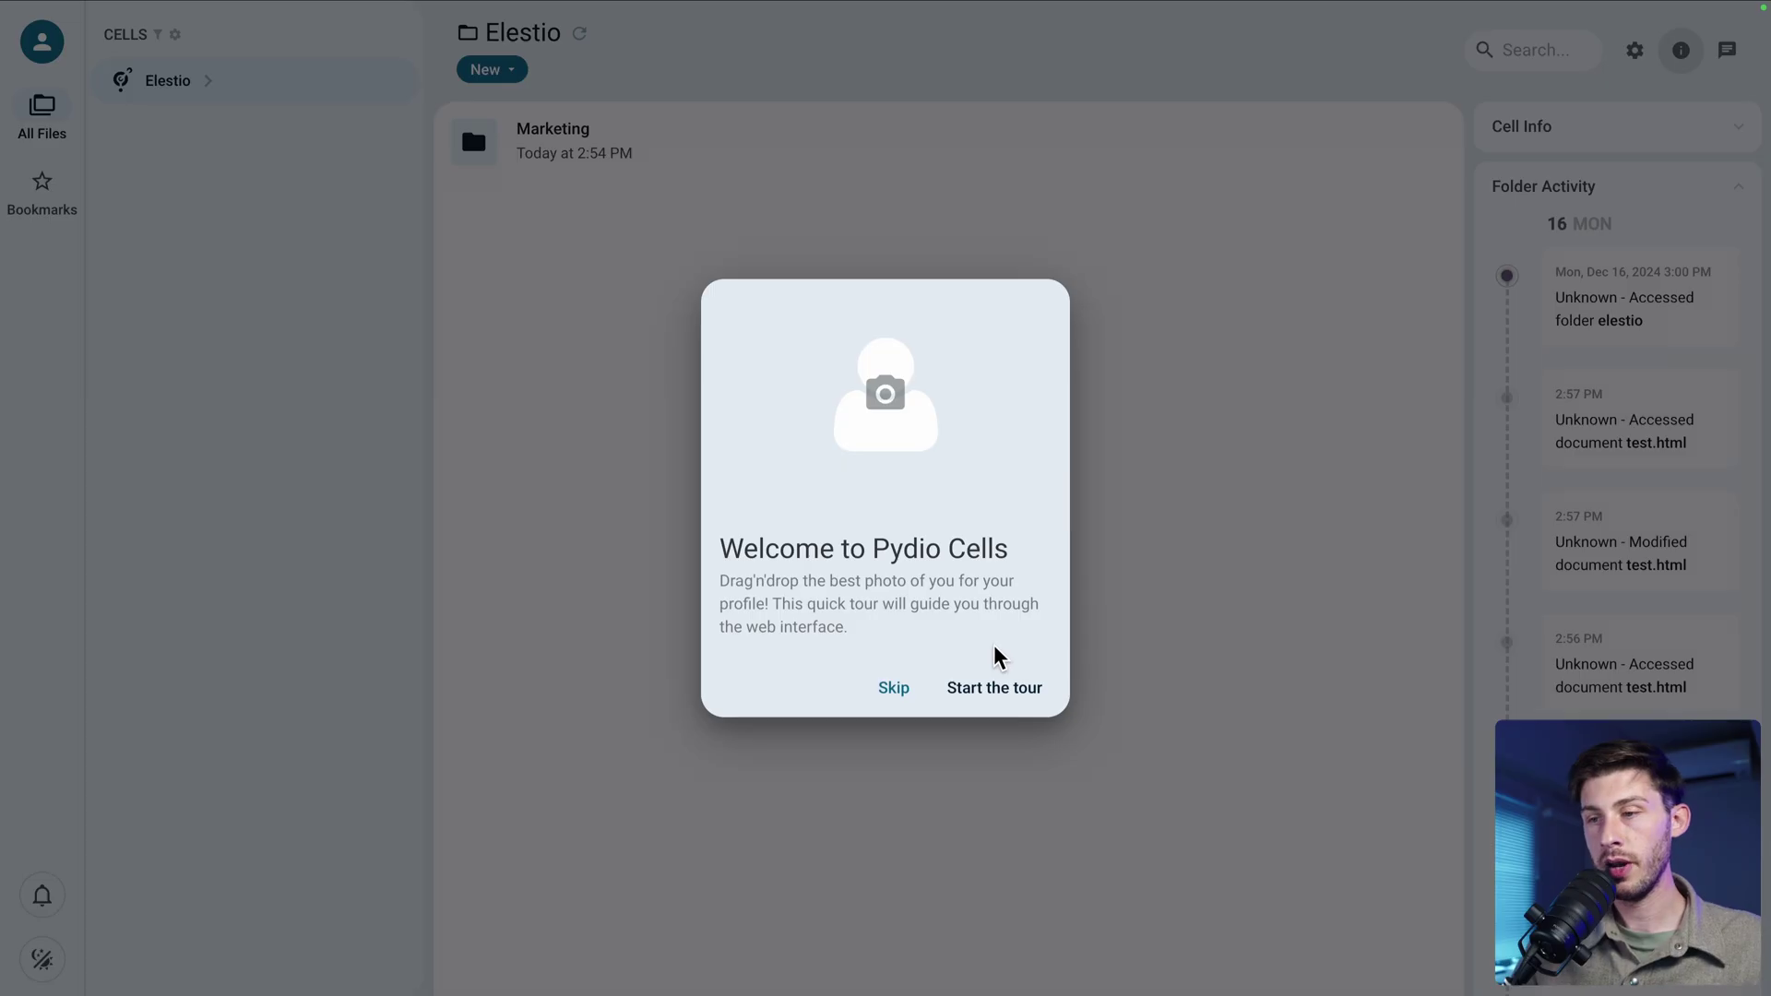
left_click(888, 690)
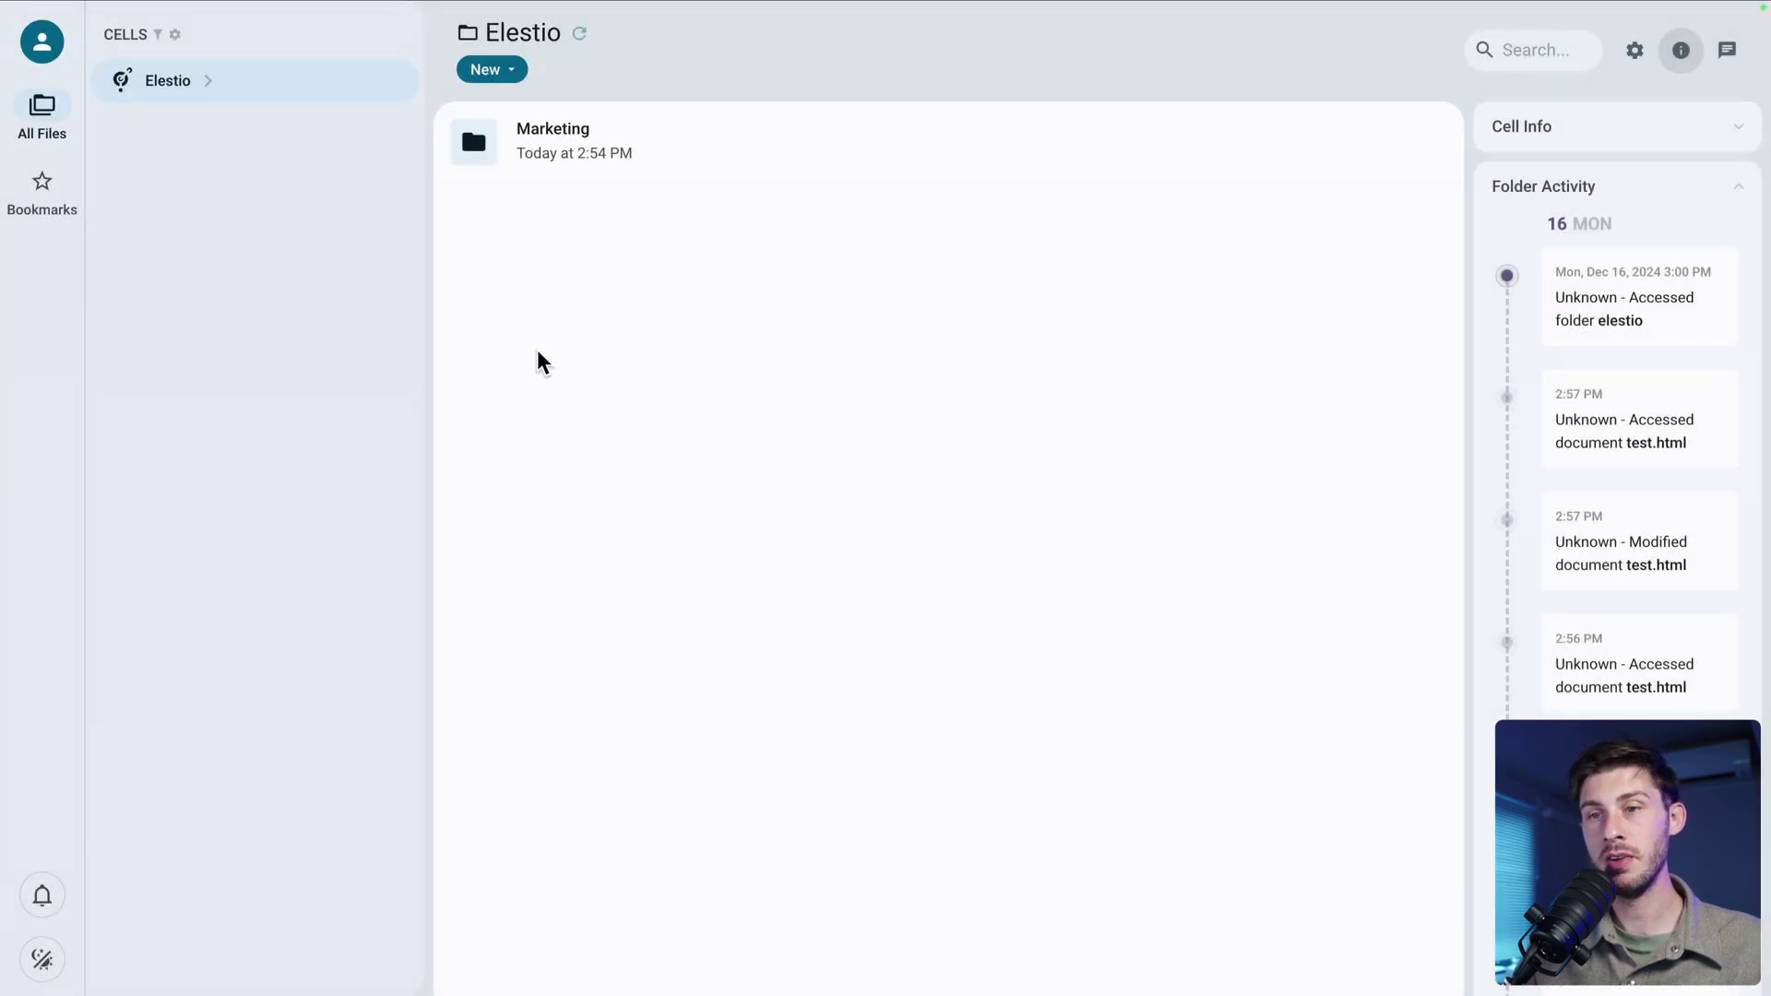
Open test.html from the Marketing folder as the shared user and place the cursor at the end of its bullet list
double_click(870, 139)
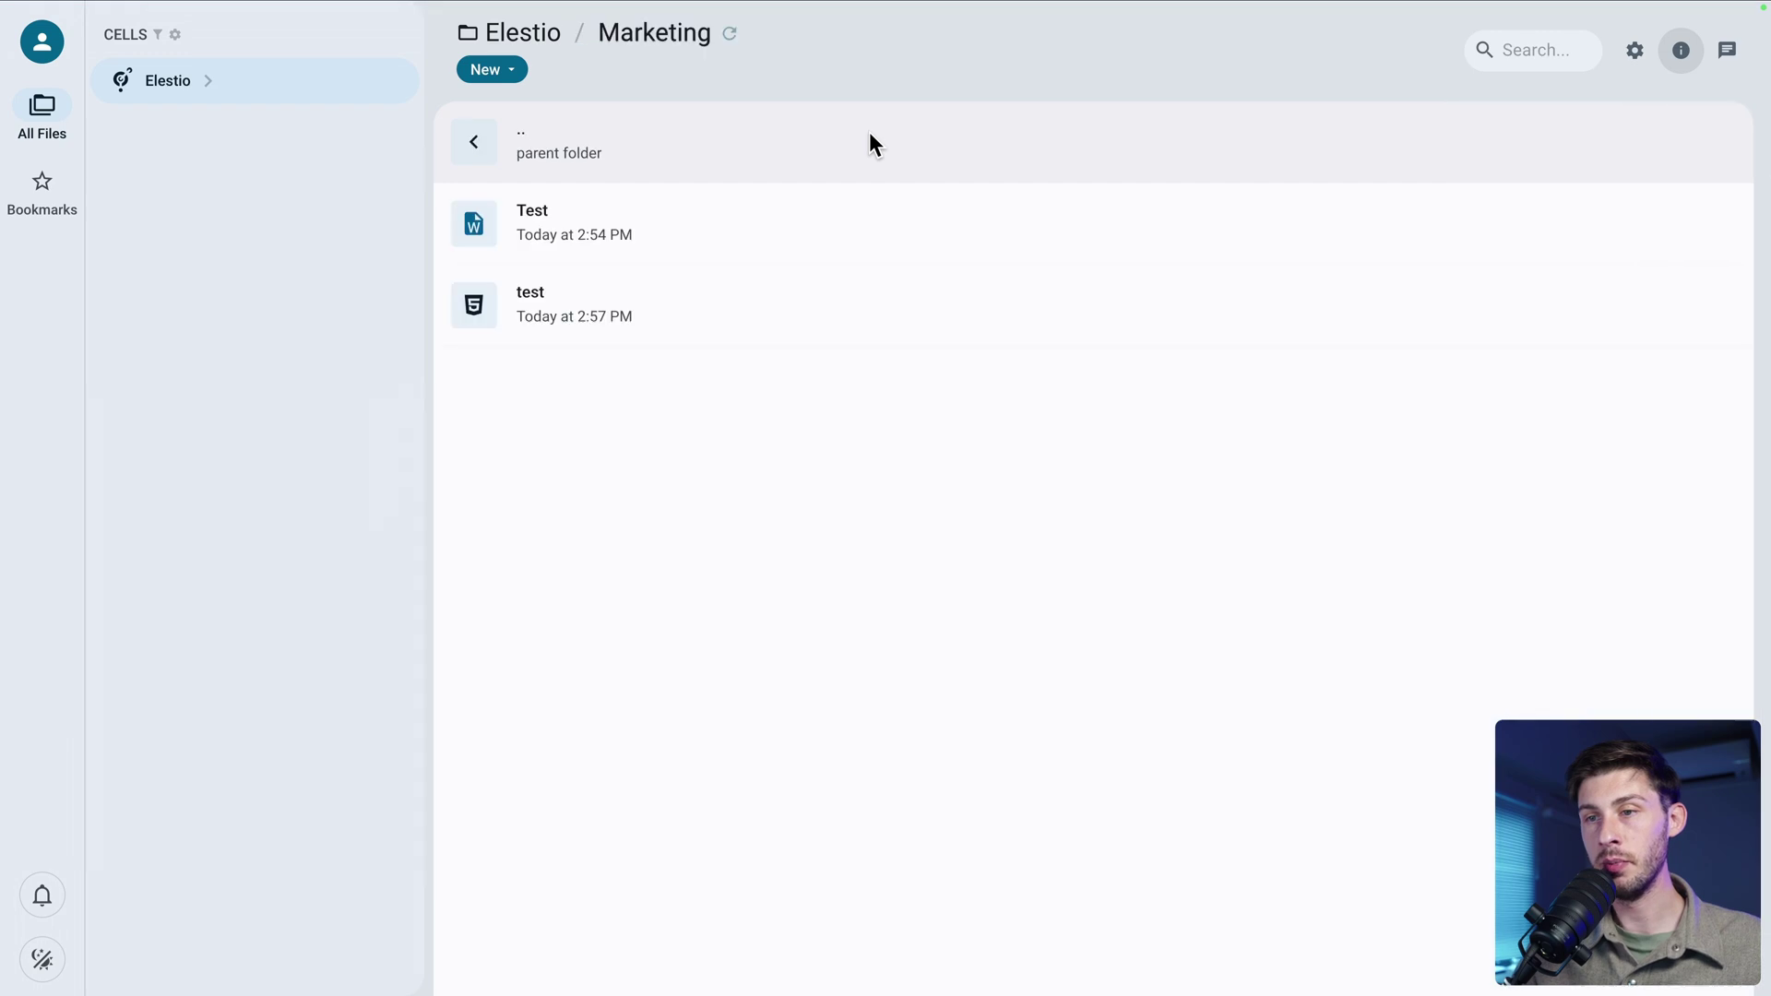
double_click(926, 313)
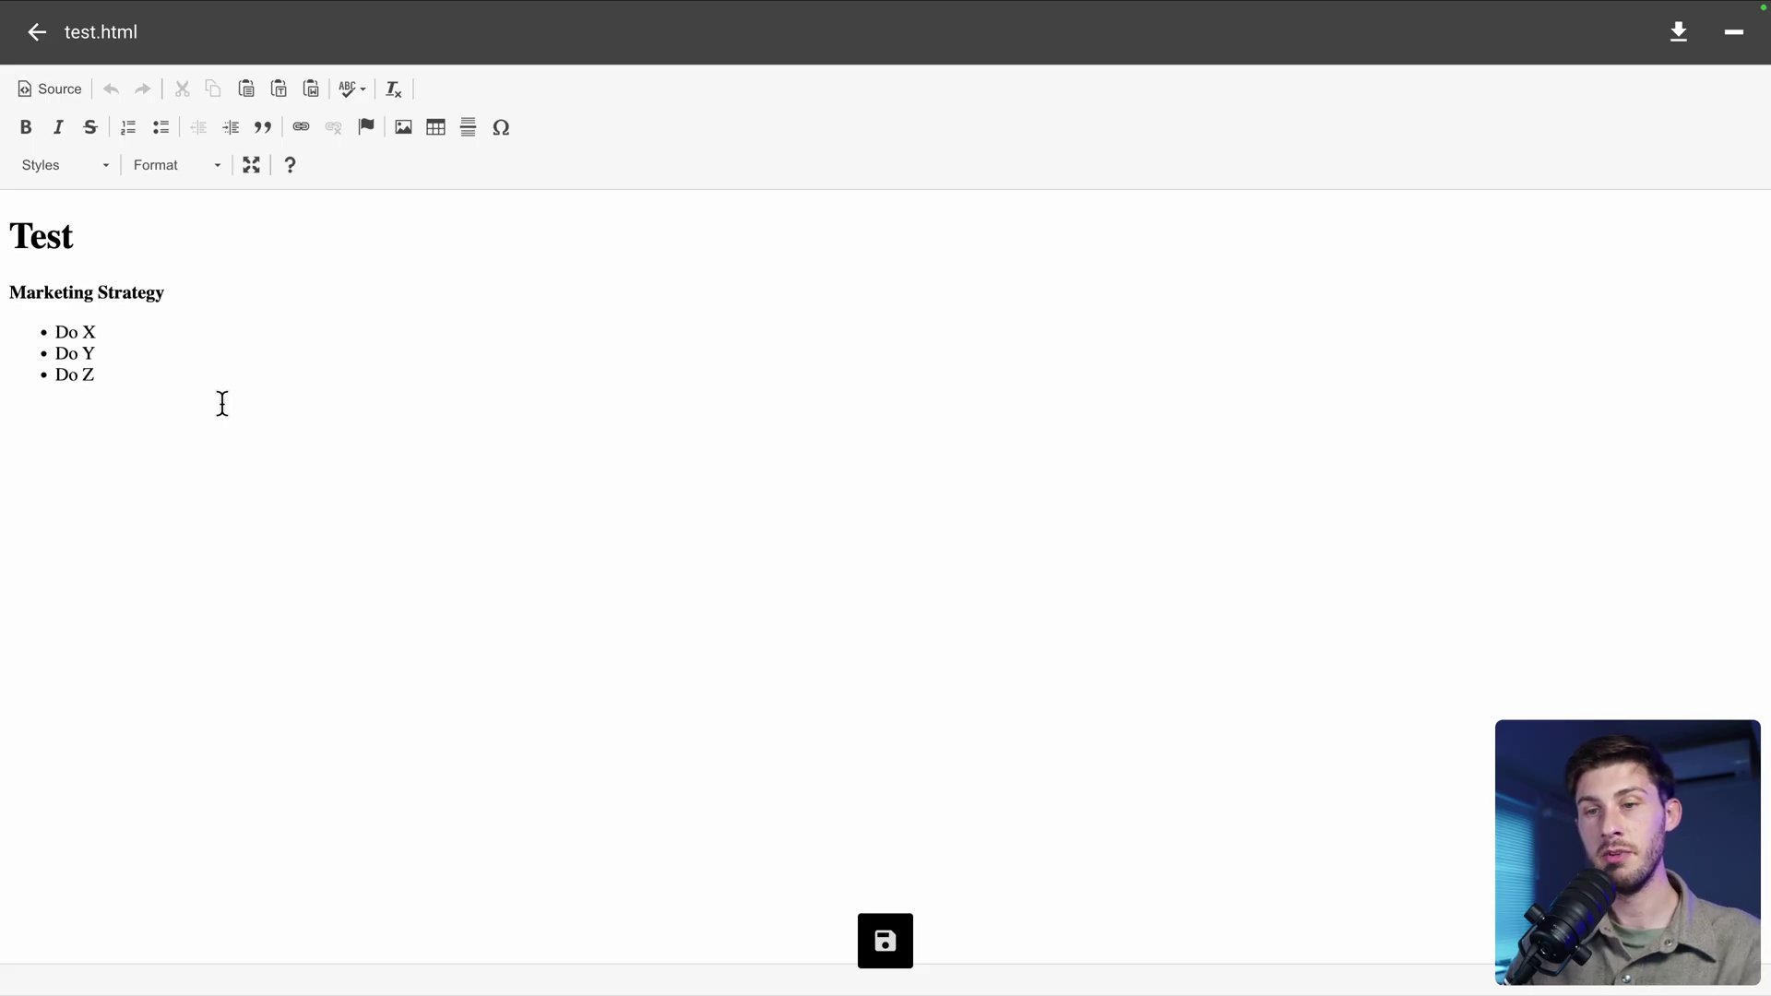
left_click(222, 403)
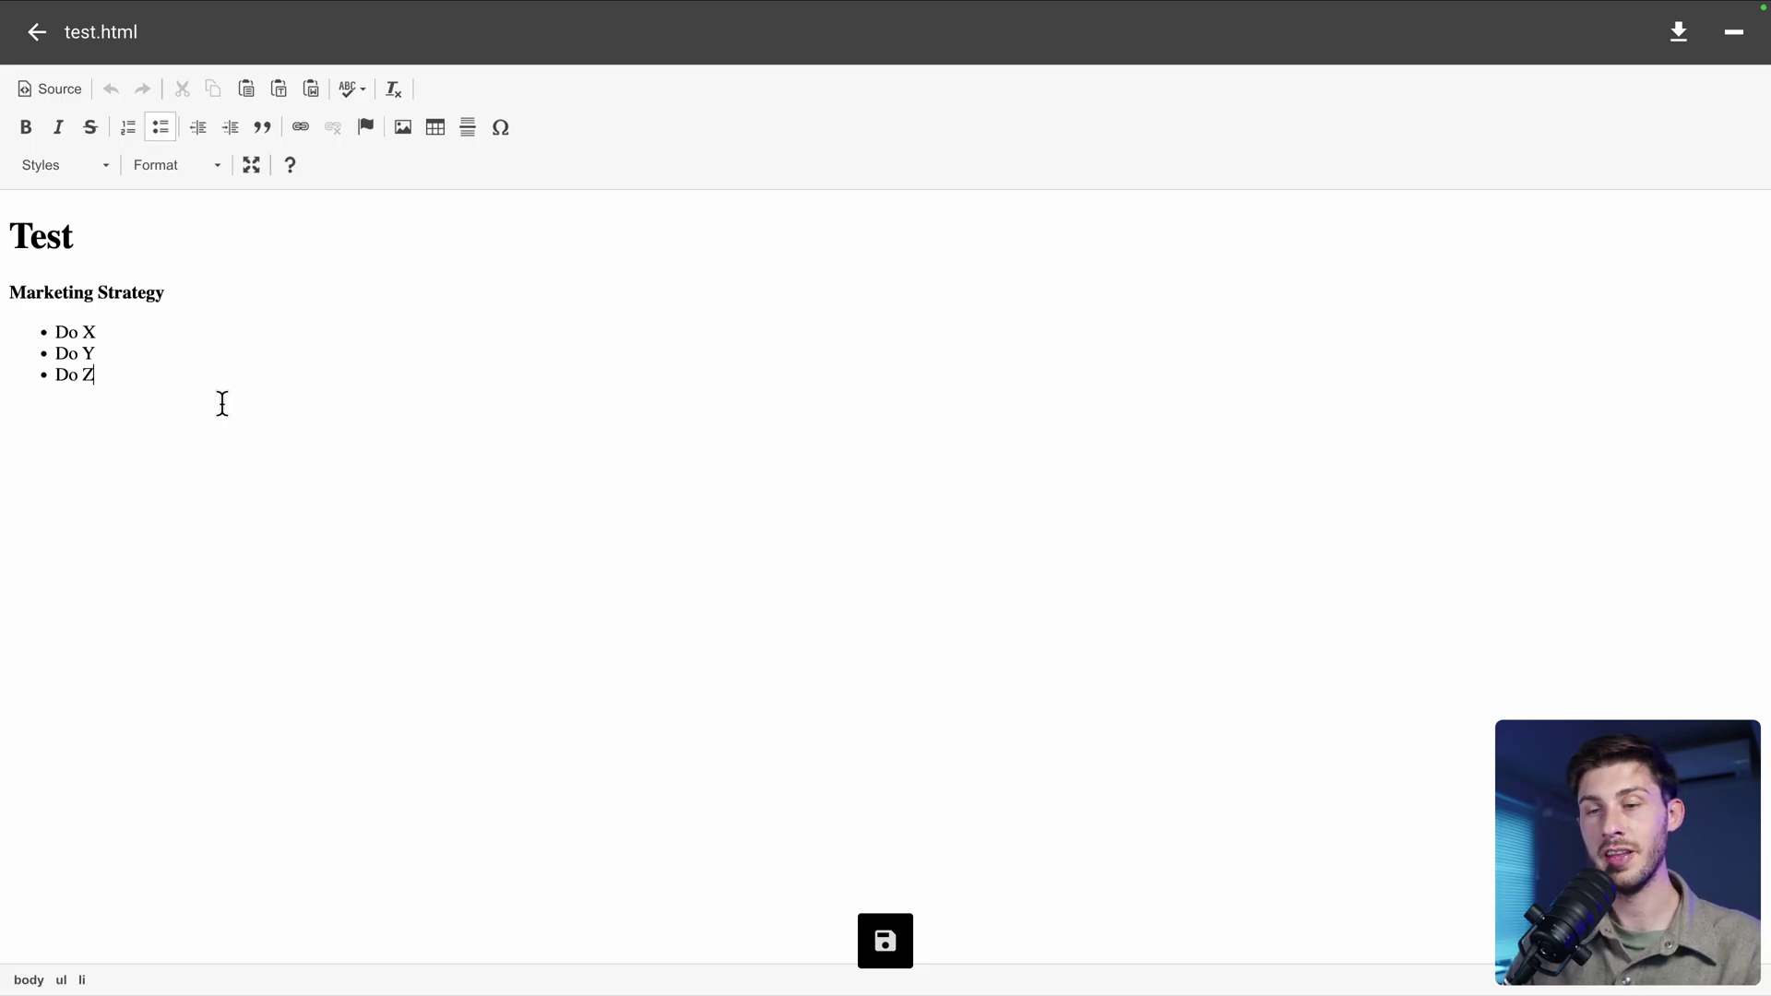
Add the lines "Ok I have more ideas, let's do:", "- A", "- B" and "- C" below the bullet list and save test.html
key("Return")
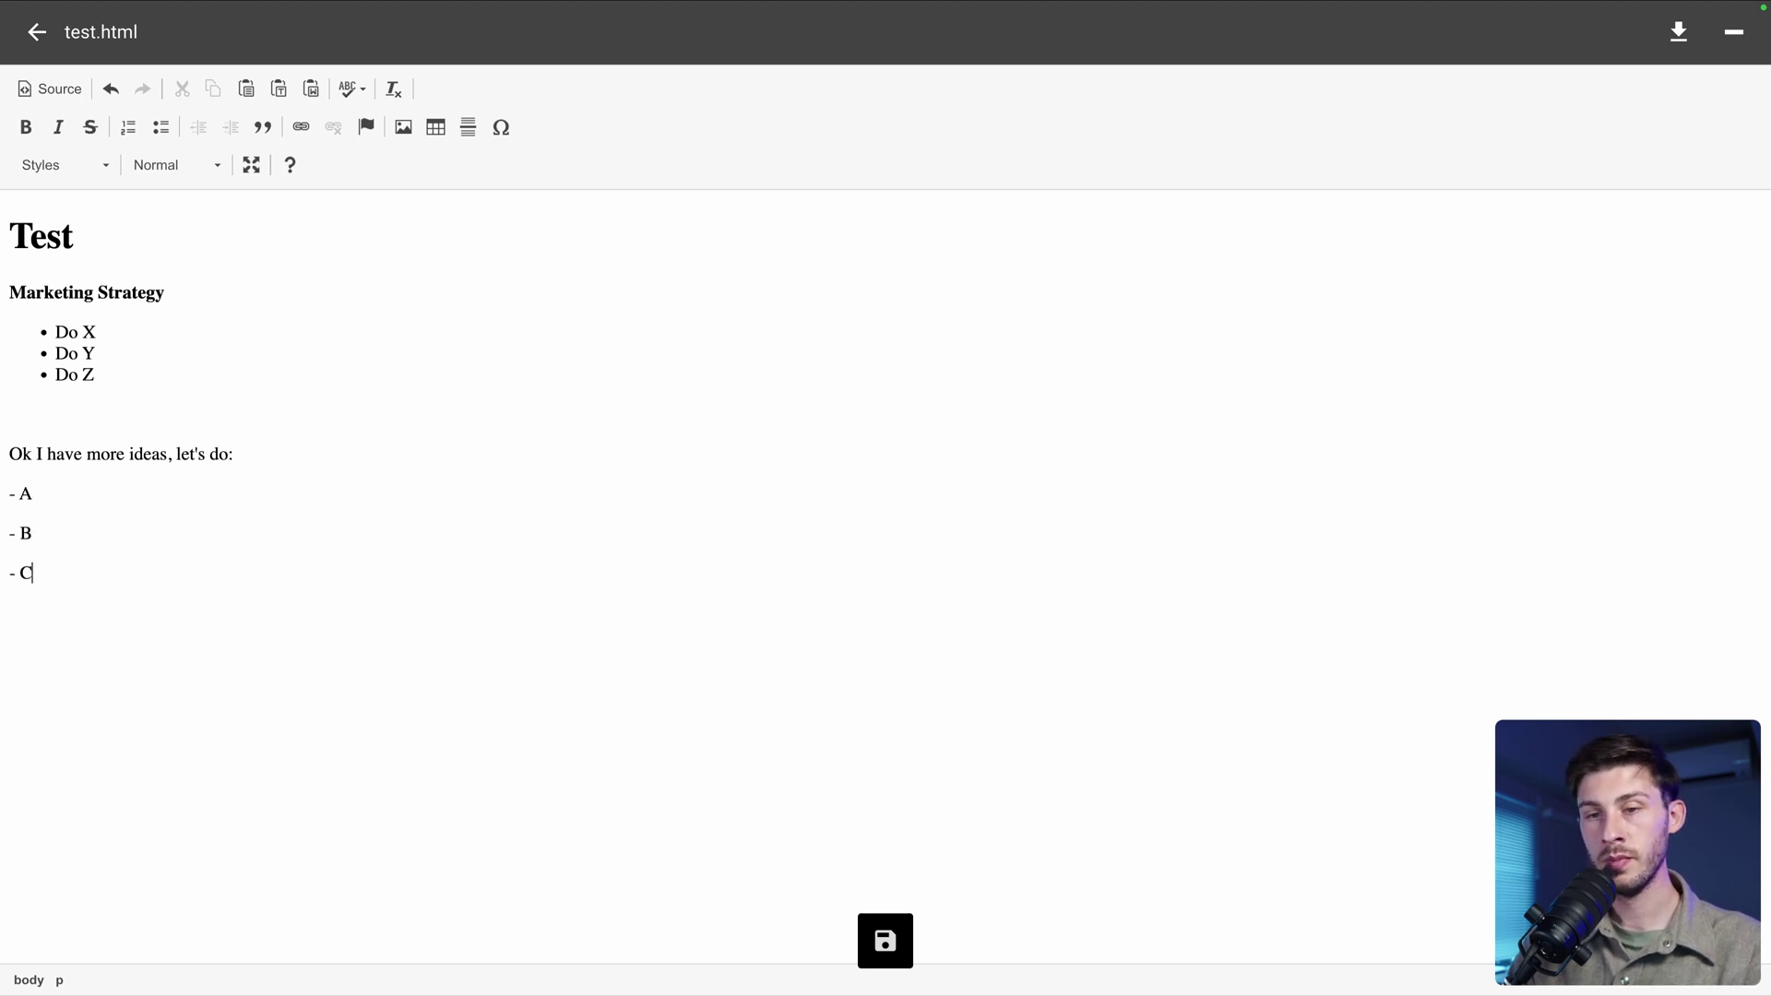
left_click(884, 941)
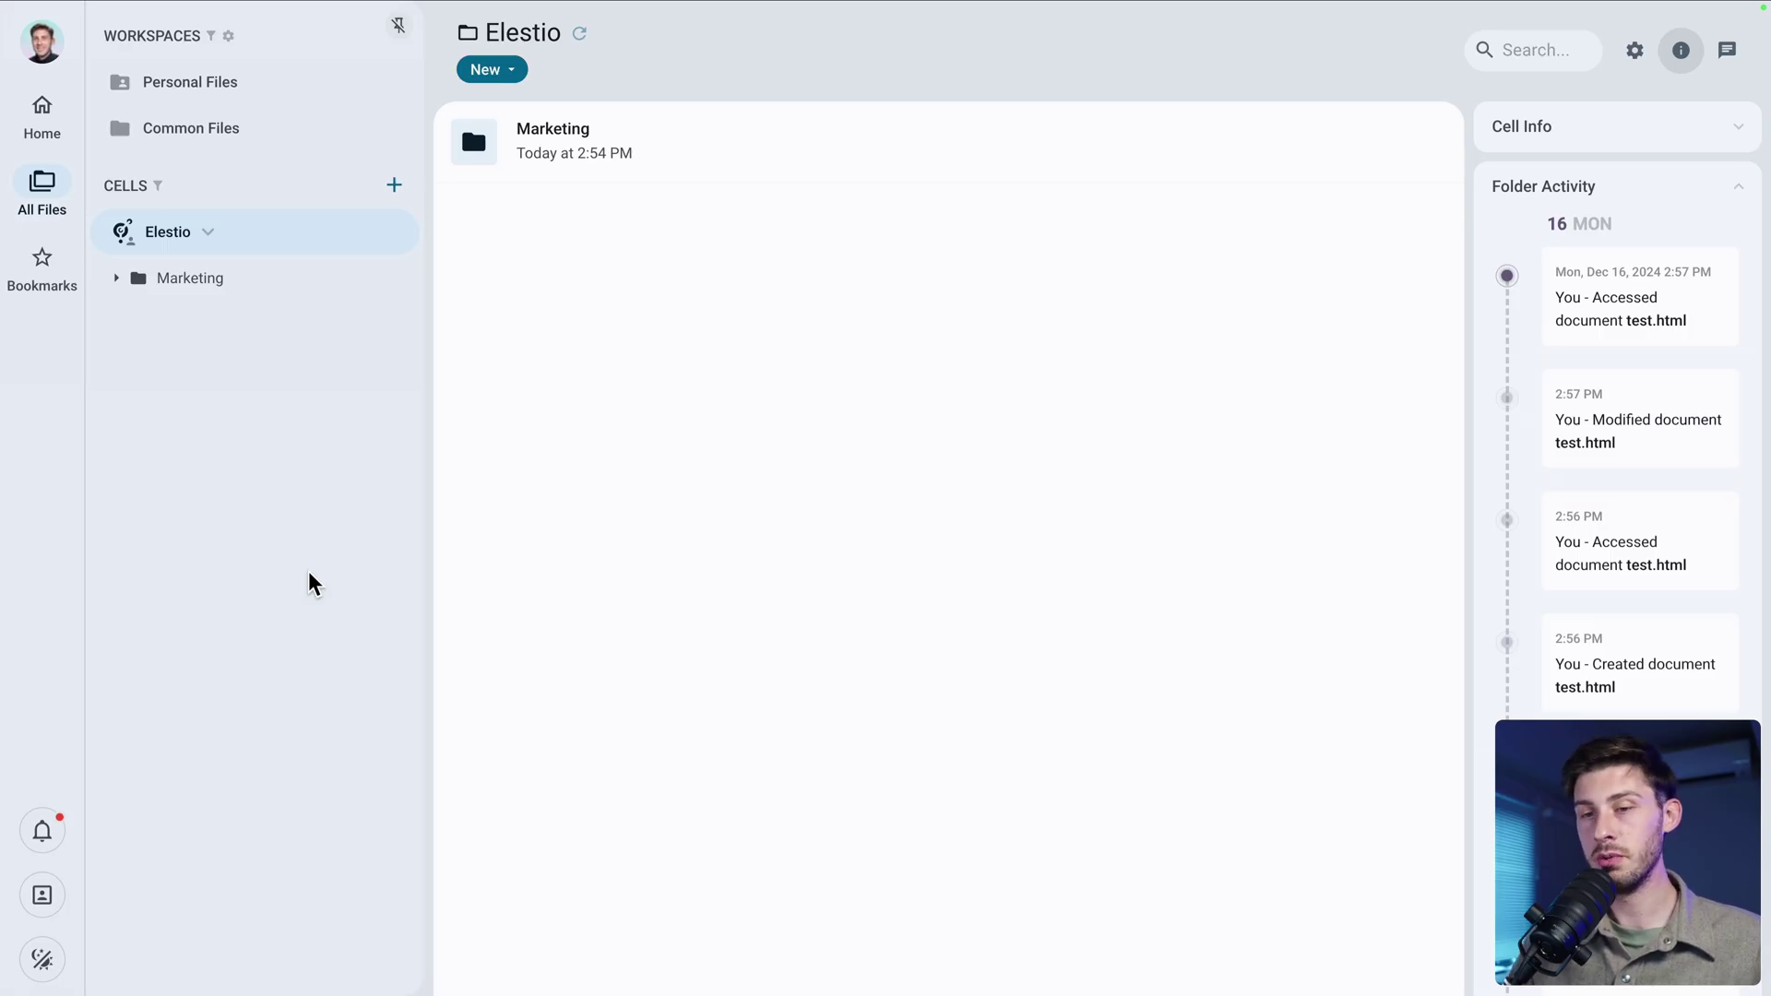
Check the notifications in the admin session for activity on test.html and close them
left_click(42, 835)
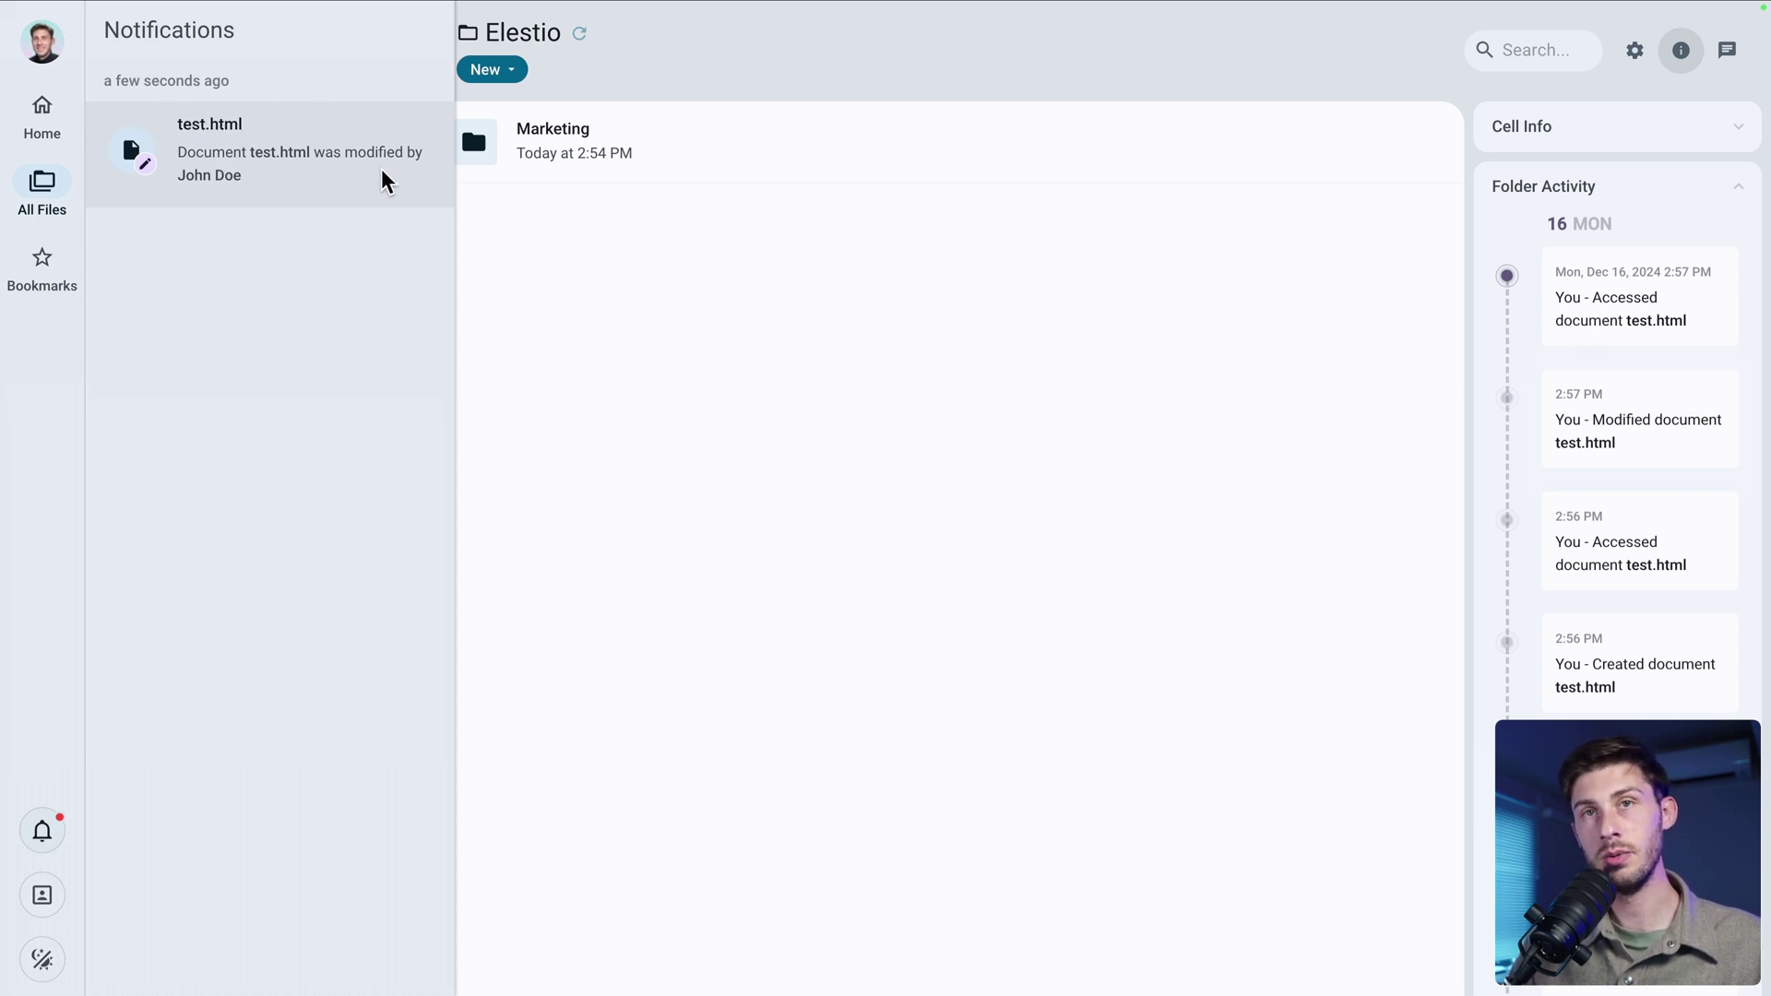
left_click(553, 221)
Delete Test.docx from the Marketing folder without permanent deletion, and open the Elestio cell's Recycle Bin to check it
double_click(889, 138)
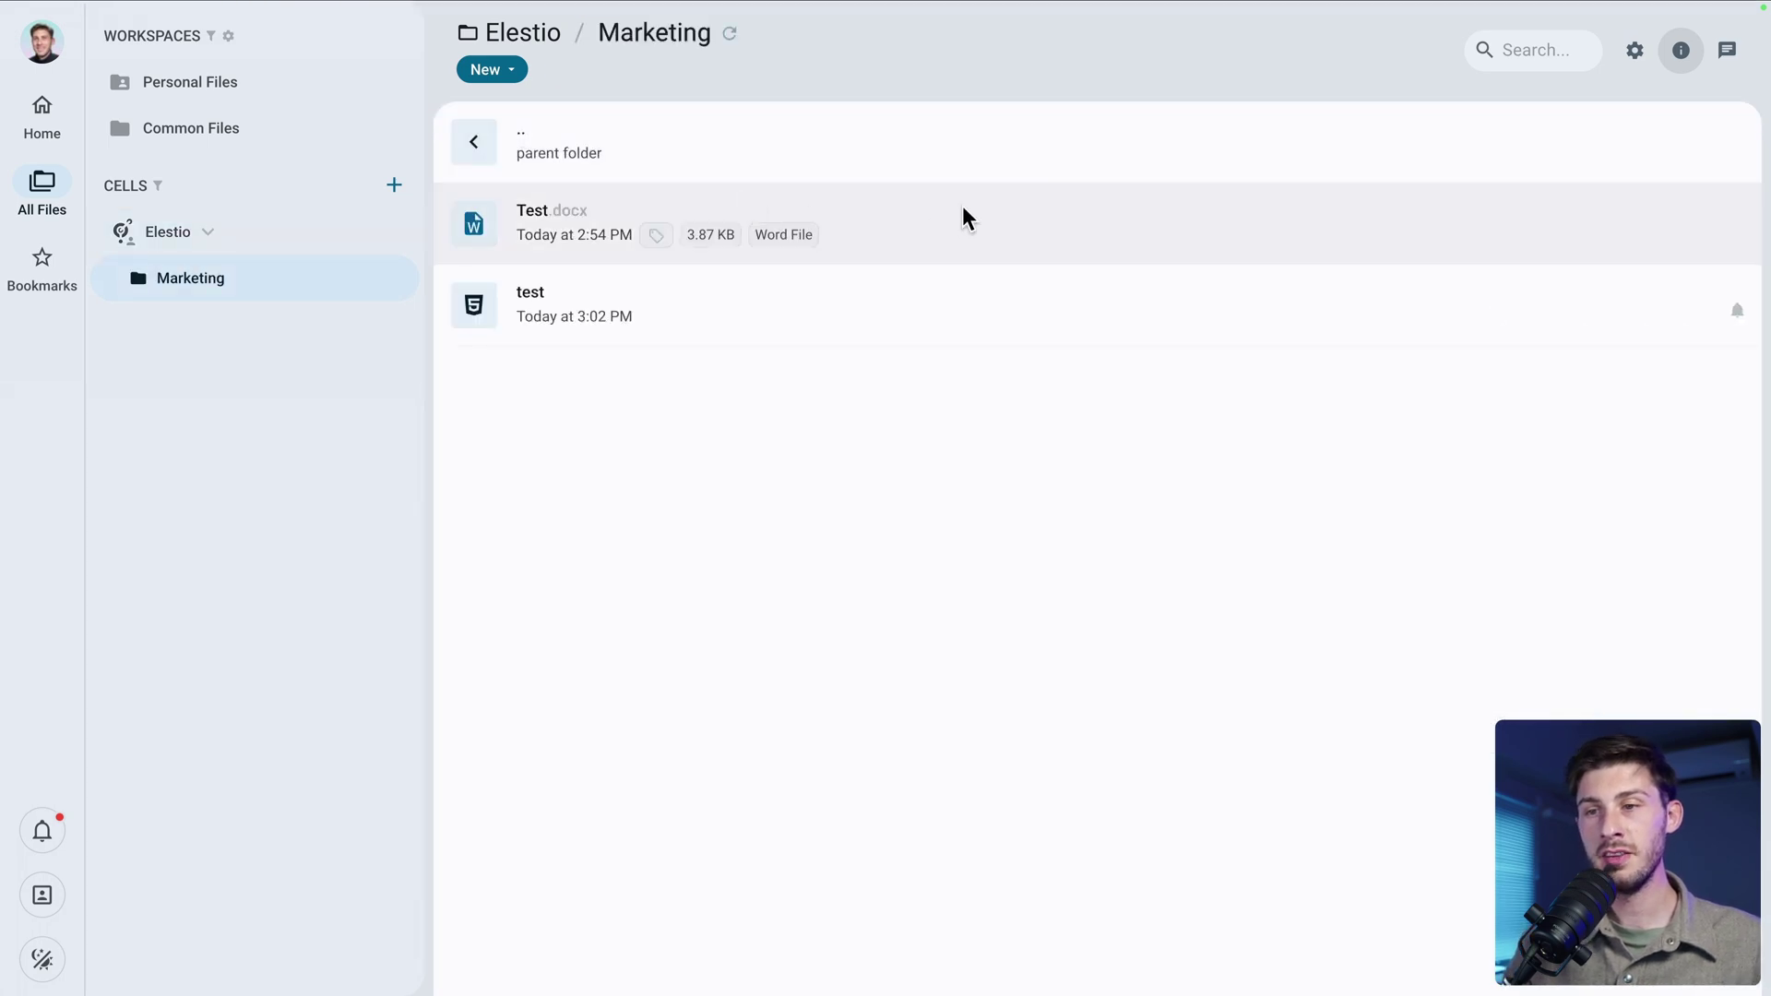
right_click(1396, 214)
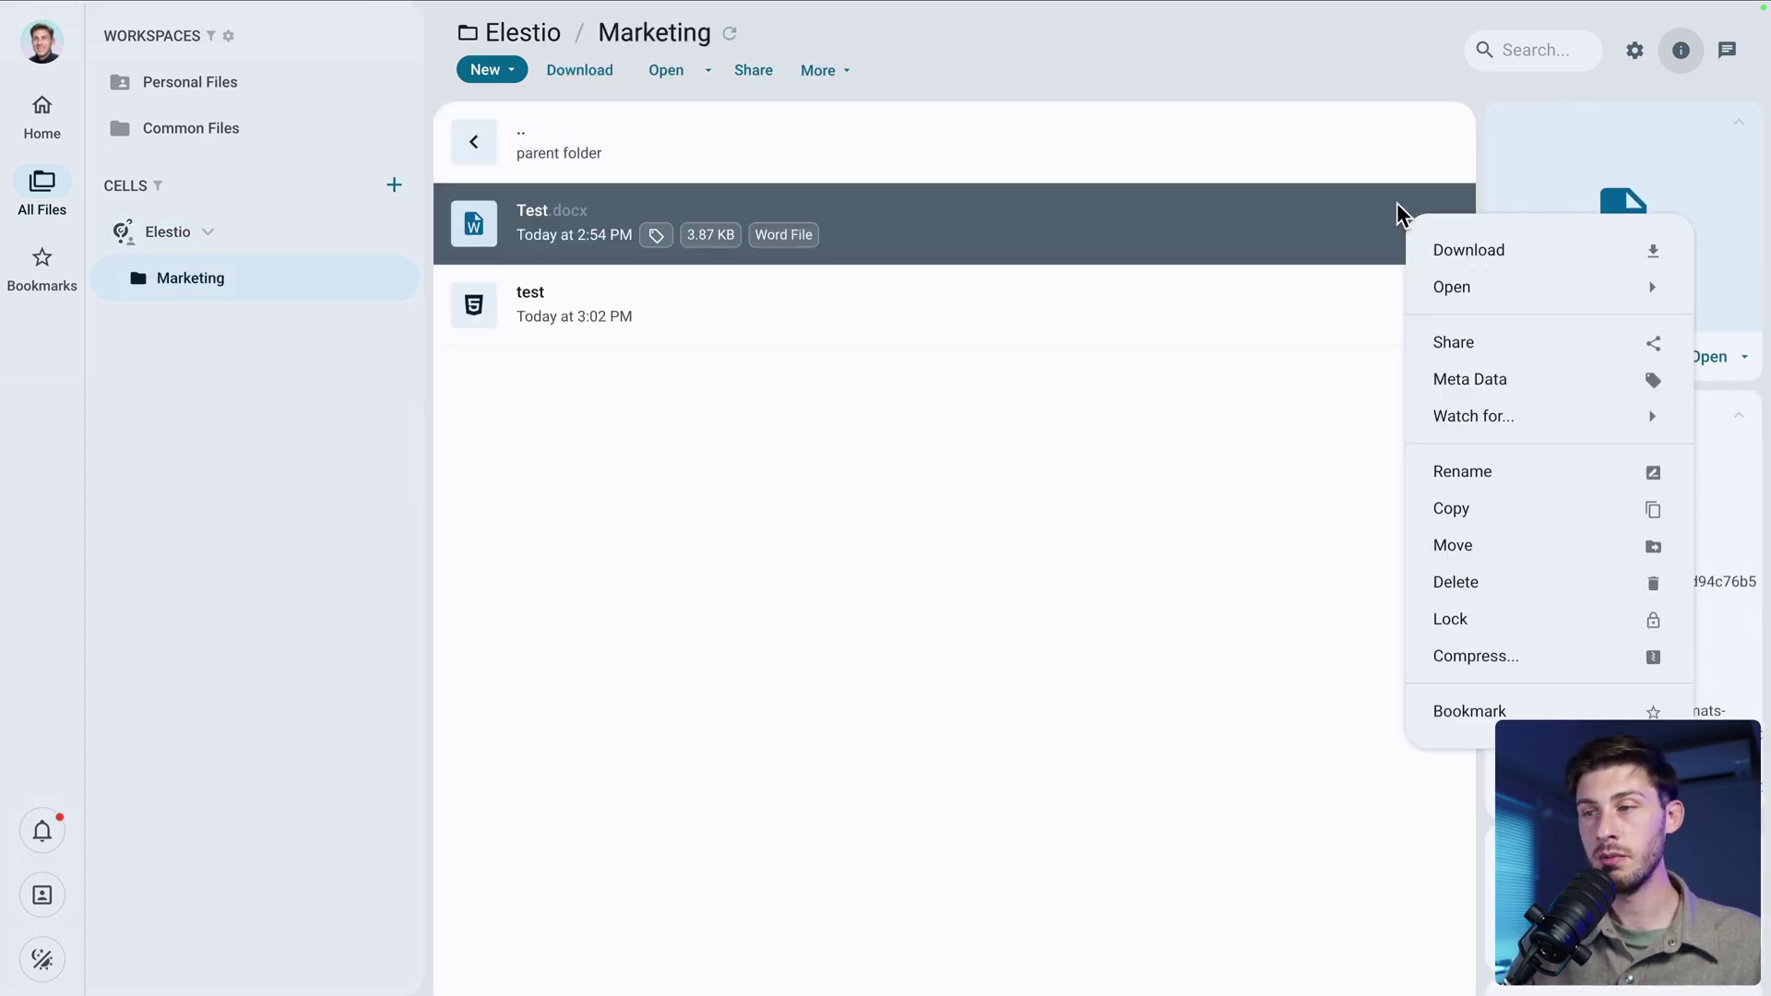
left_click(1527, 590)
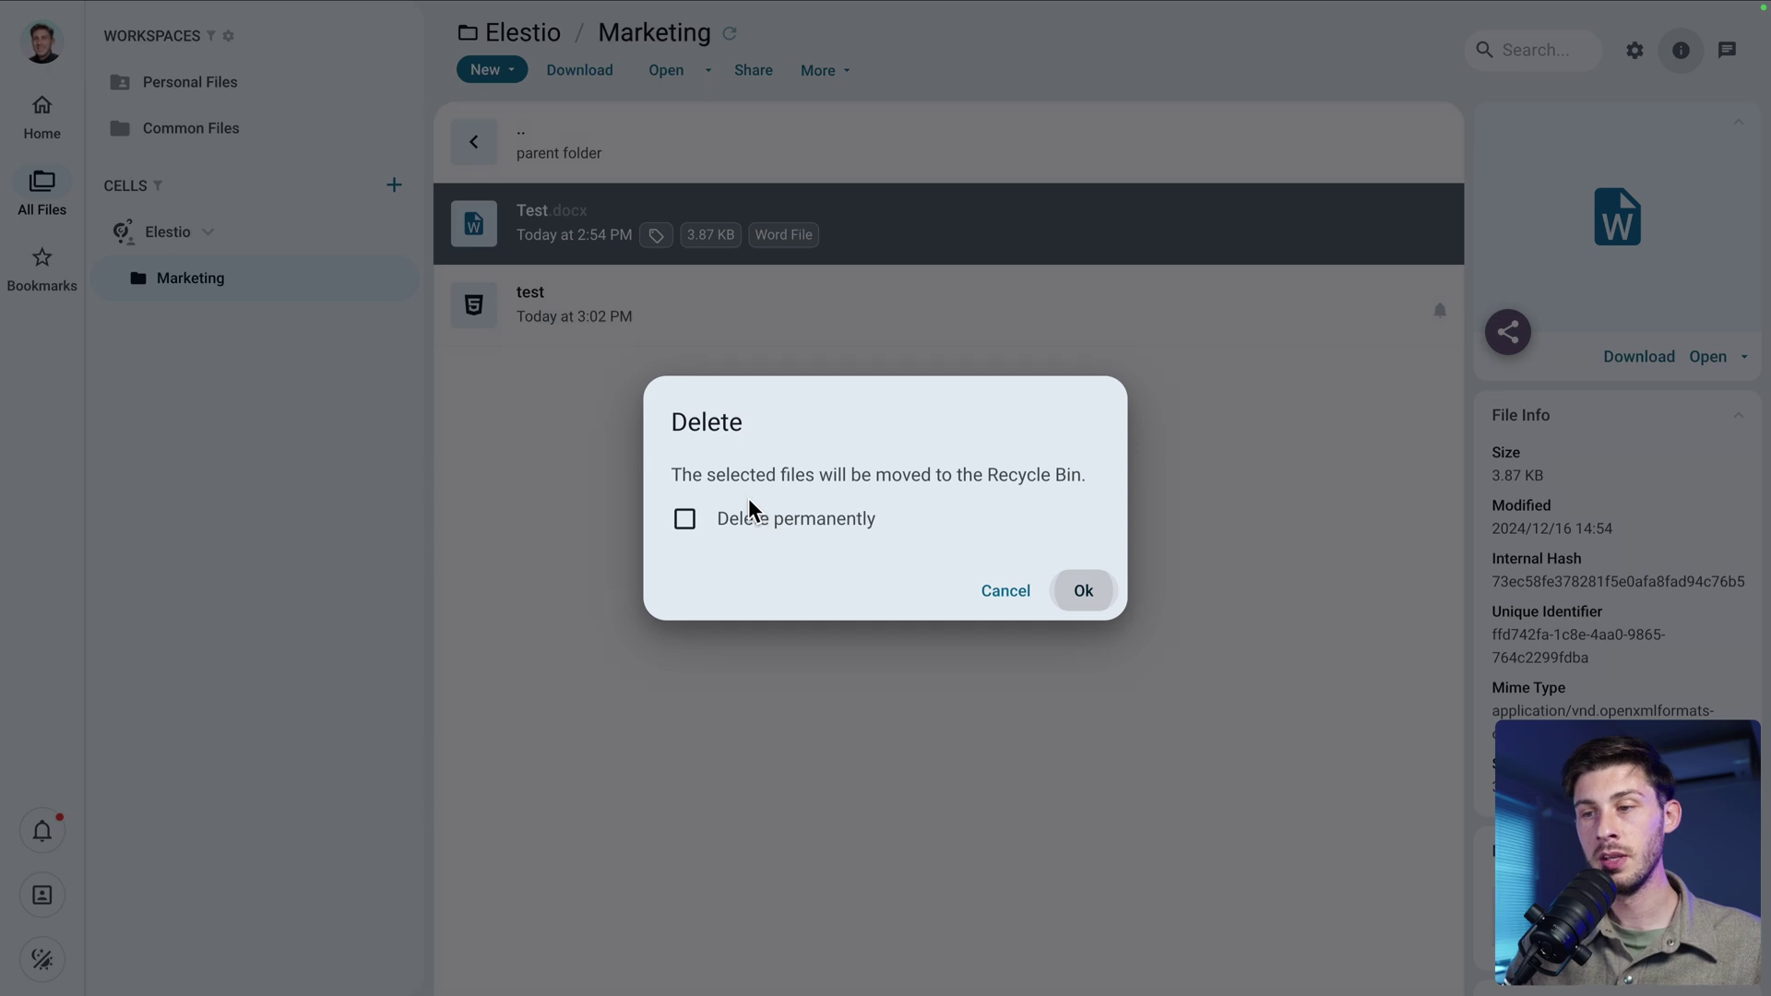
left_click(1085, 595)
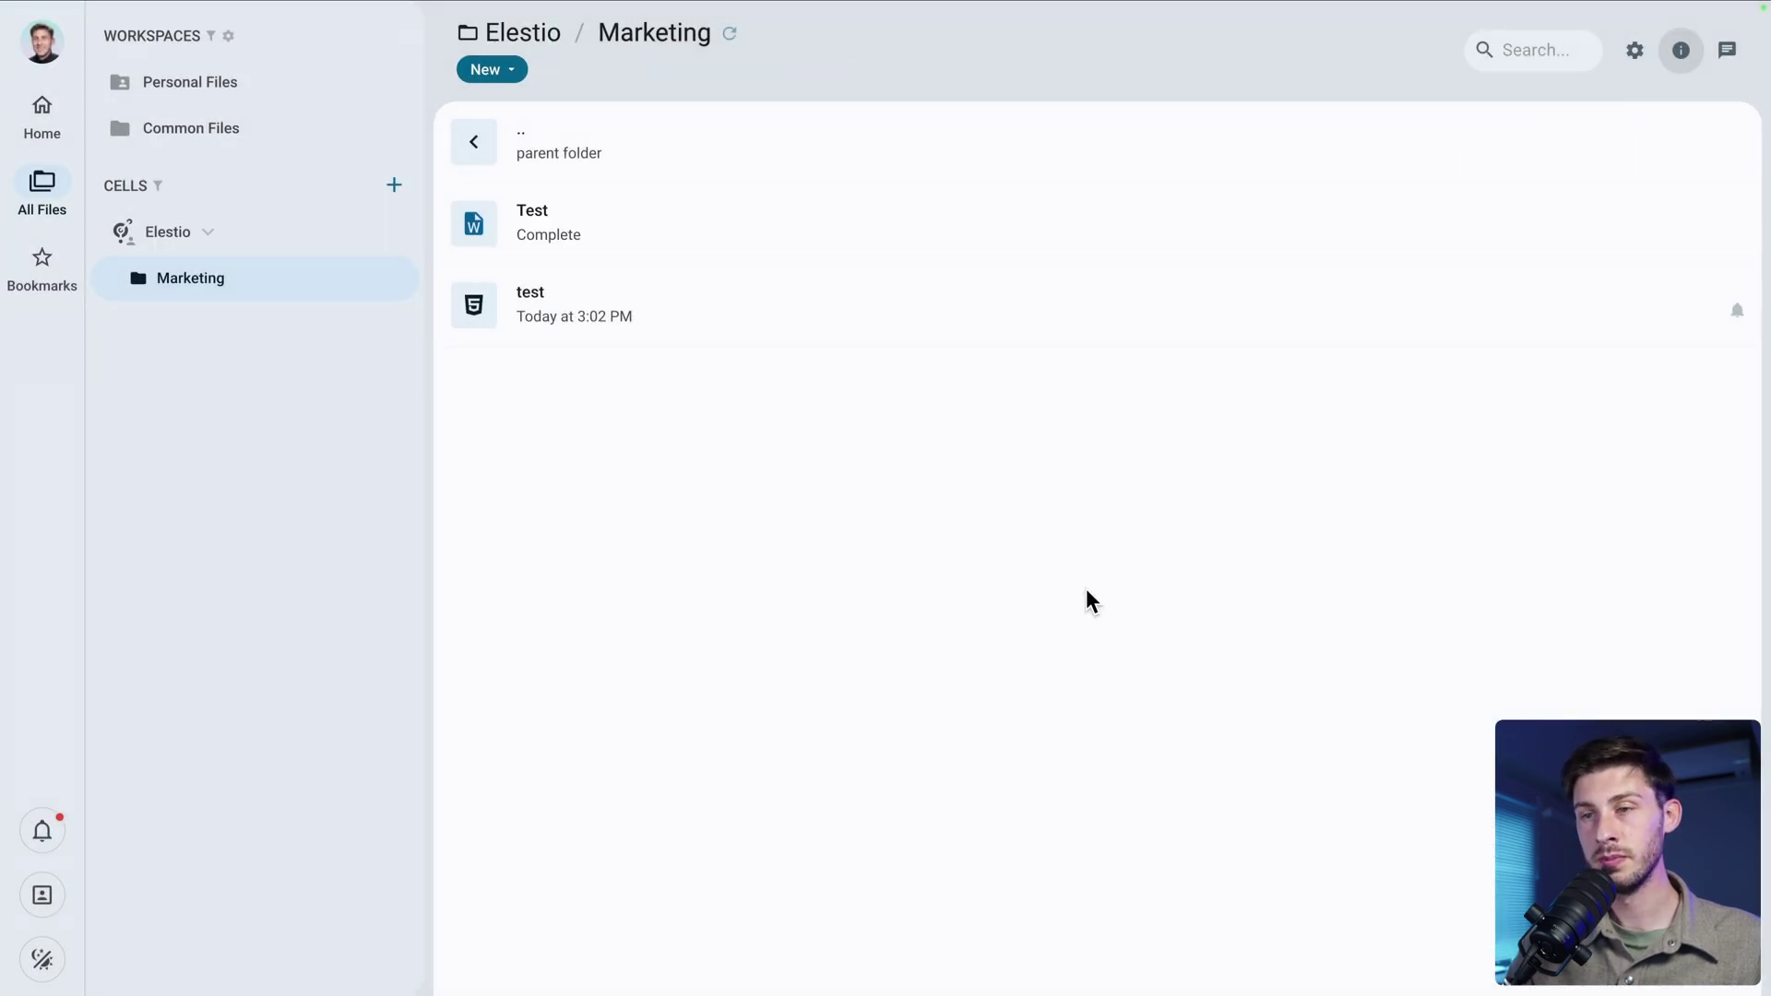
left_click(535, 37)
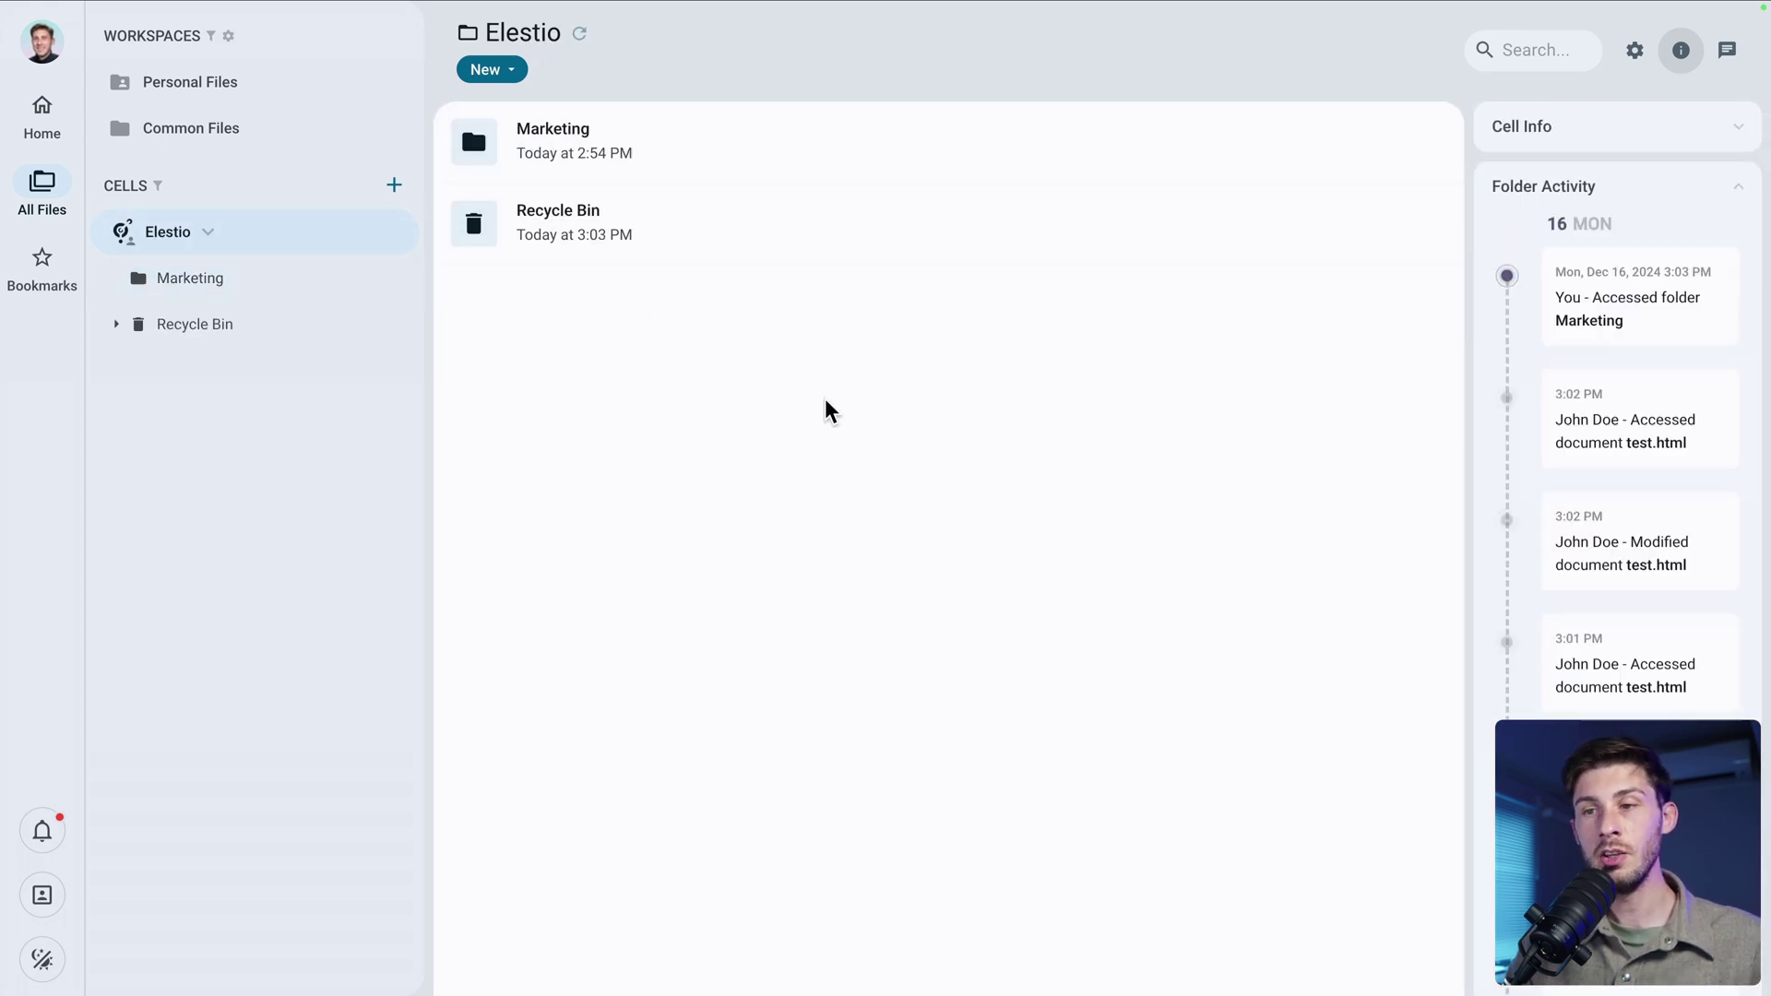
double_click(878, 238)
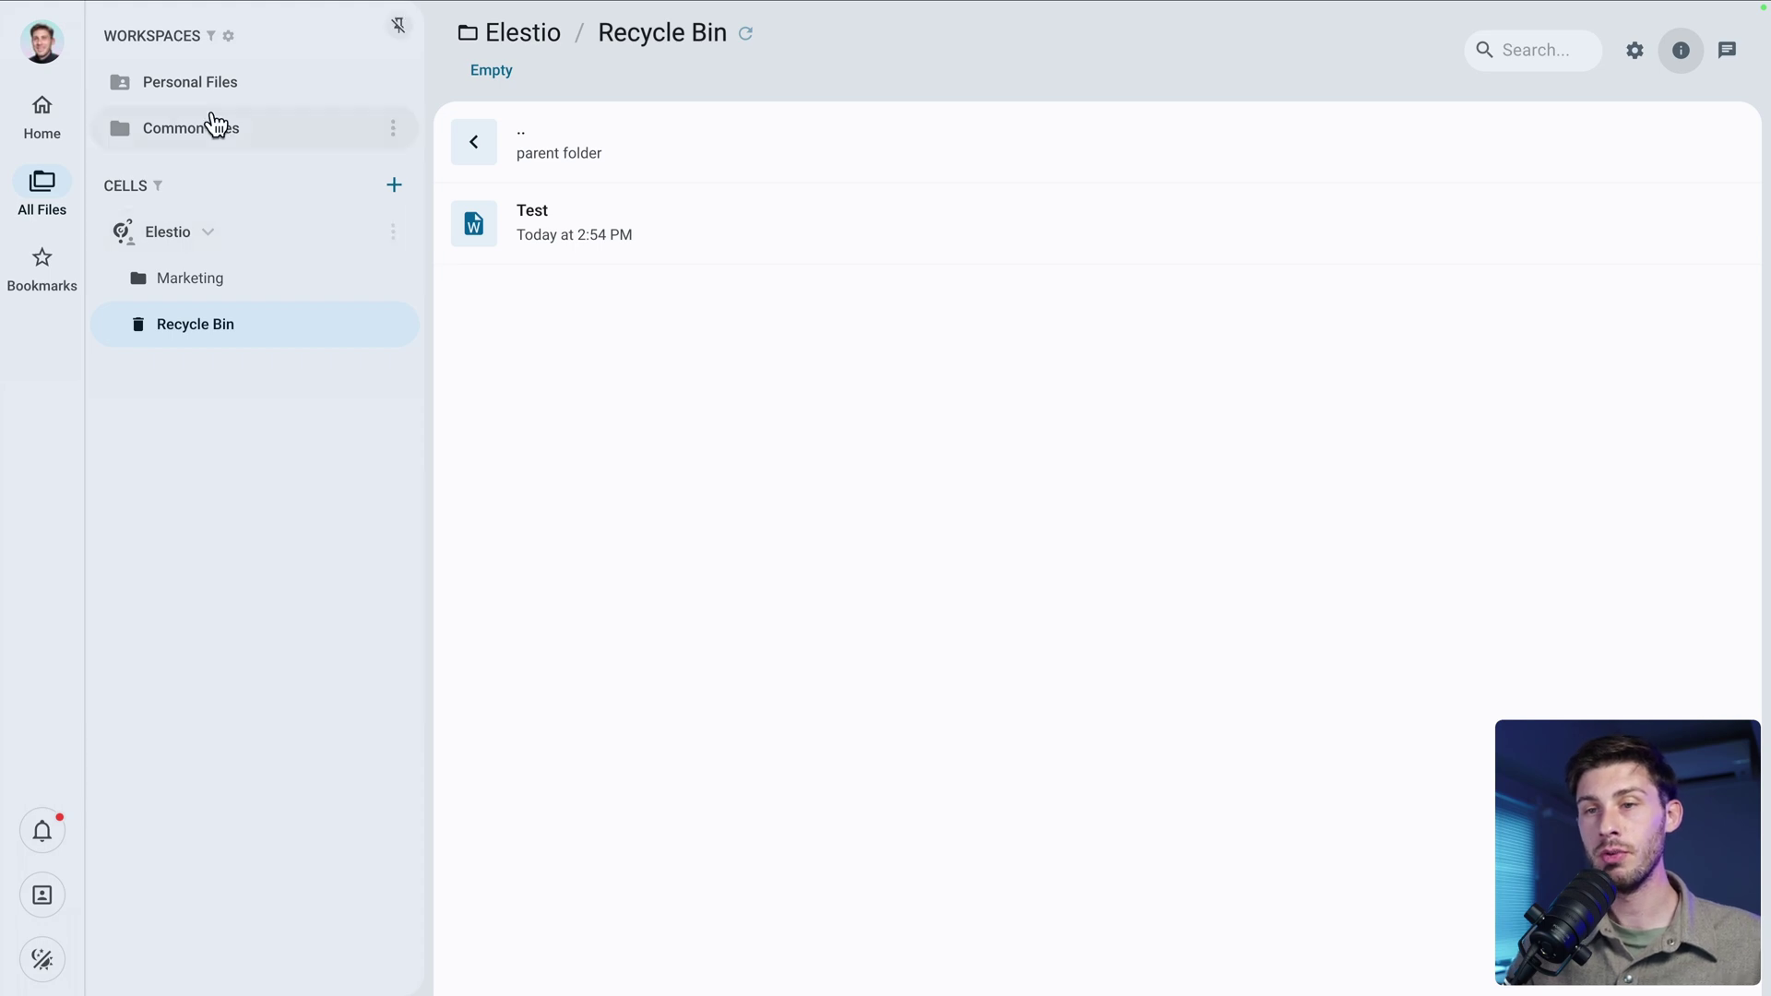
Open the Cells Console from the admin account and view the People list of users and groups
left_click(41, 51)
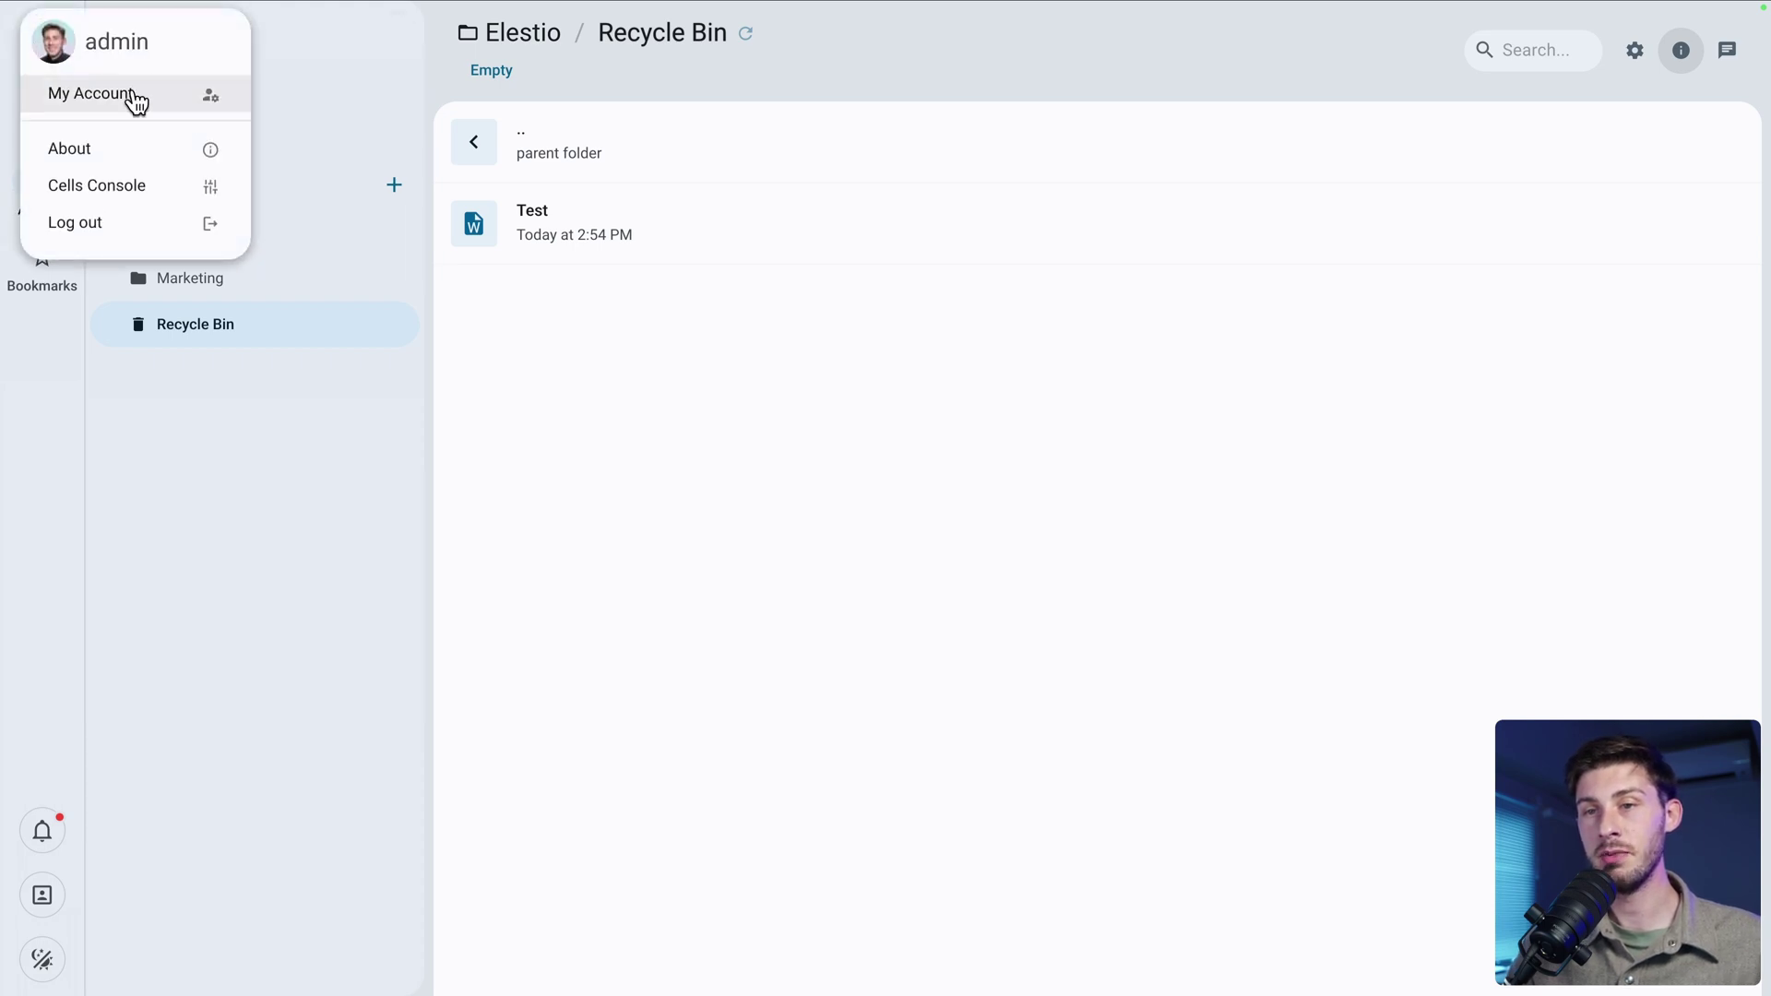
left_click(98, 191)
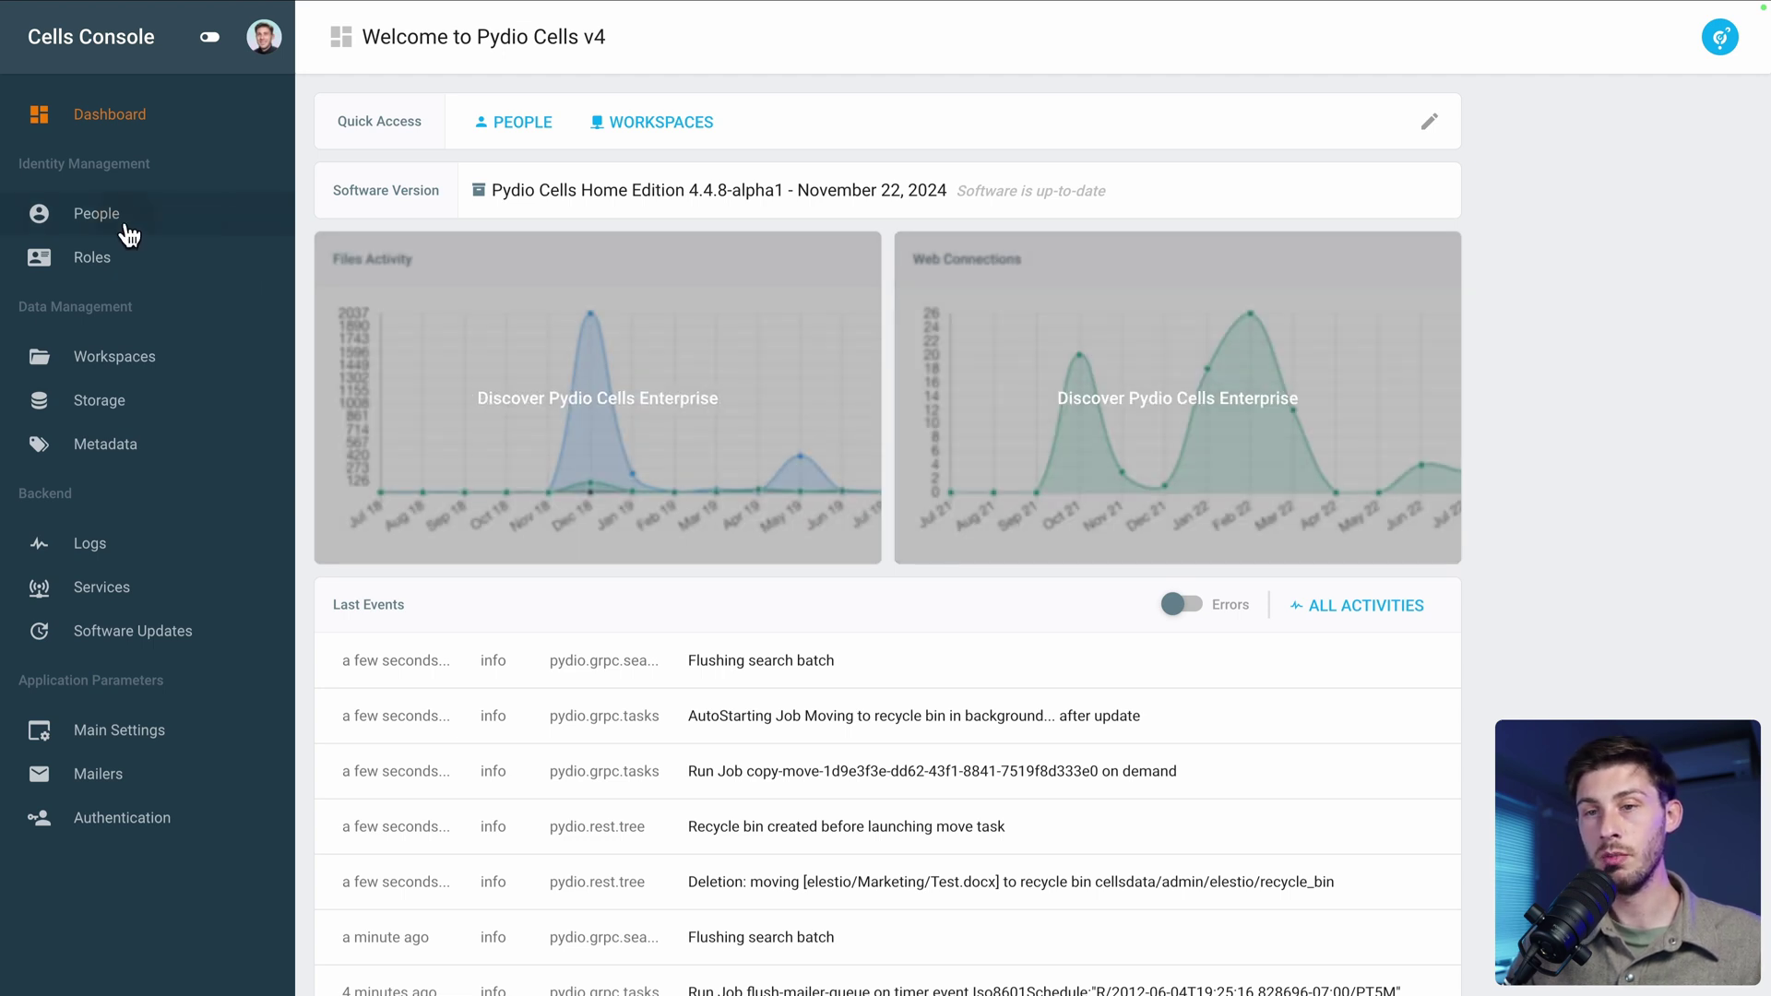
left_click(128, 233)
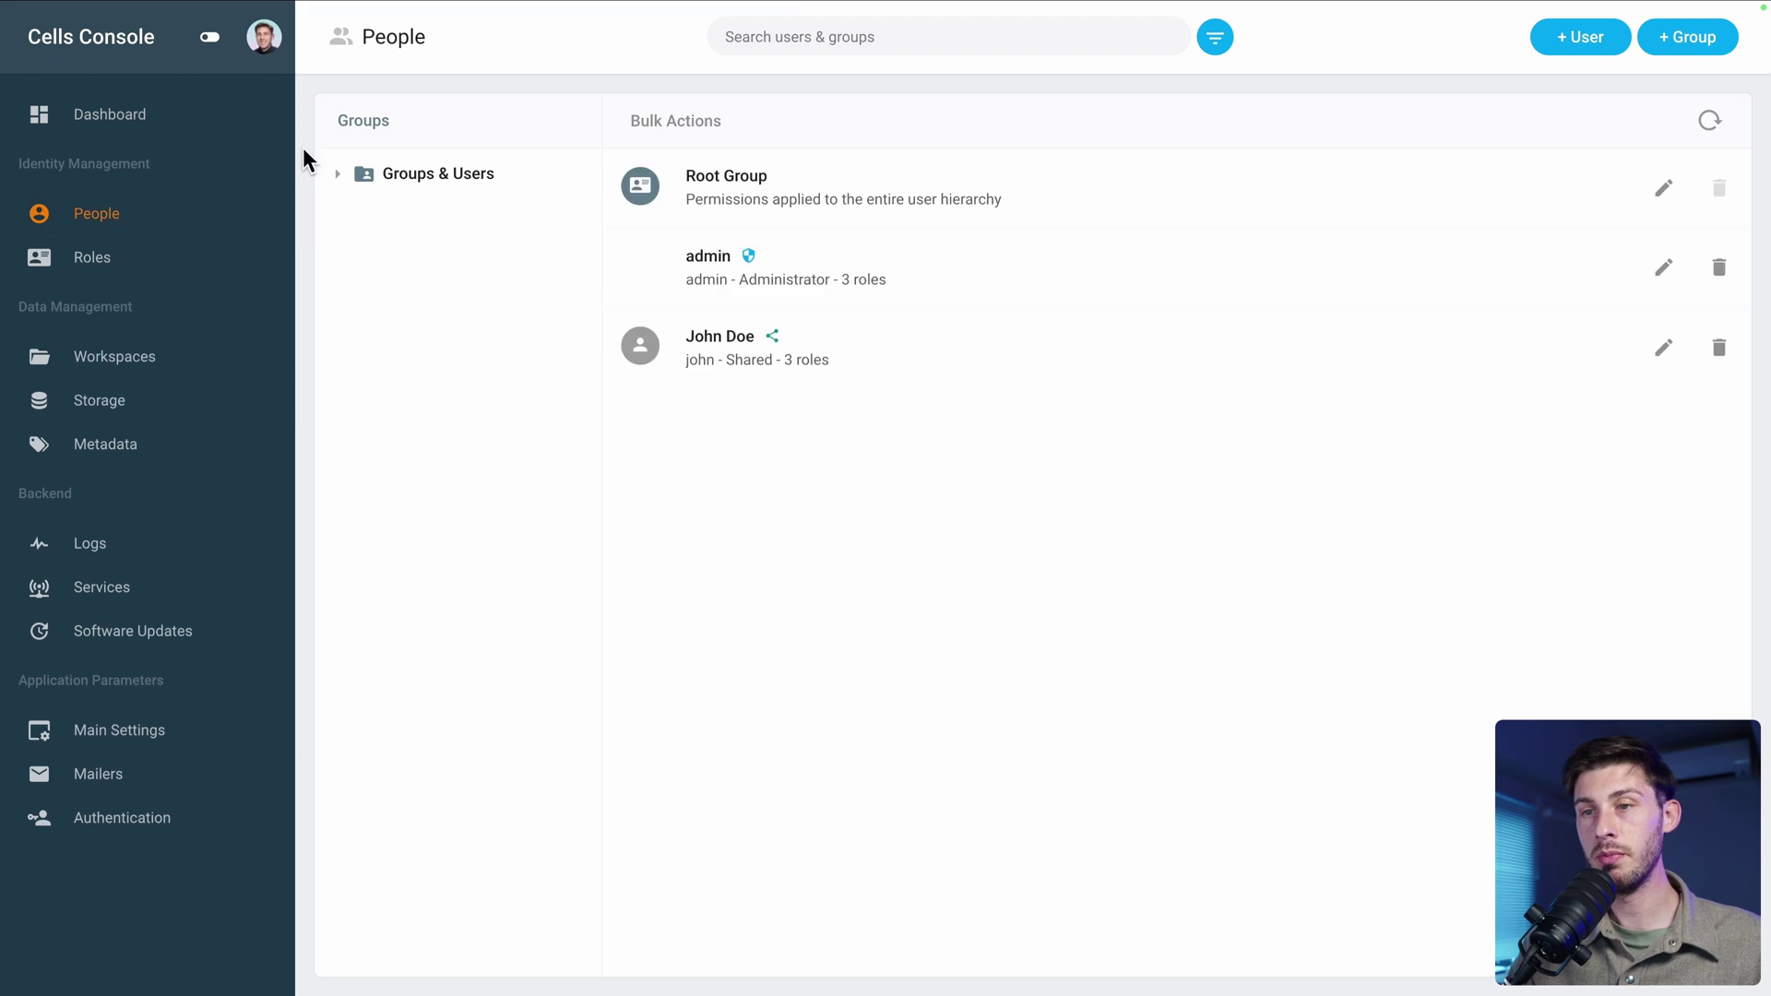
Open the External Users role from the Roles list and review its workspace and page permissions
left_click(80, 263)
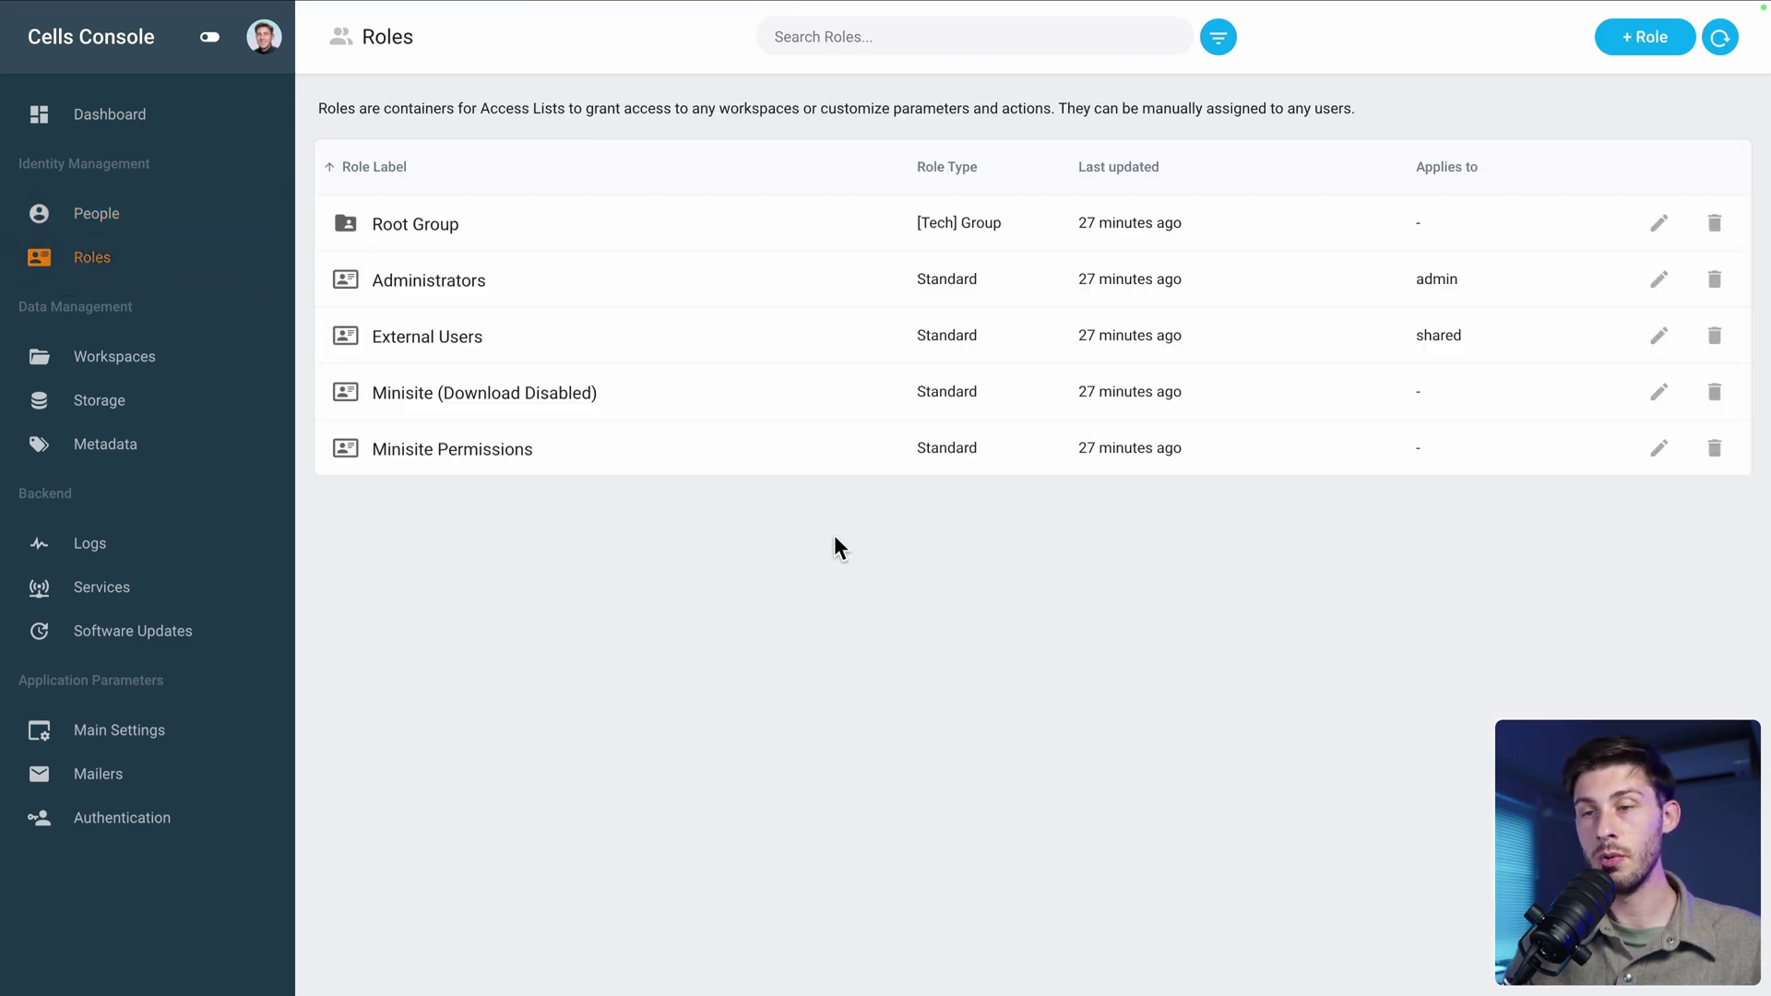
left_click(424, 338)
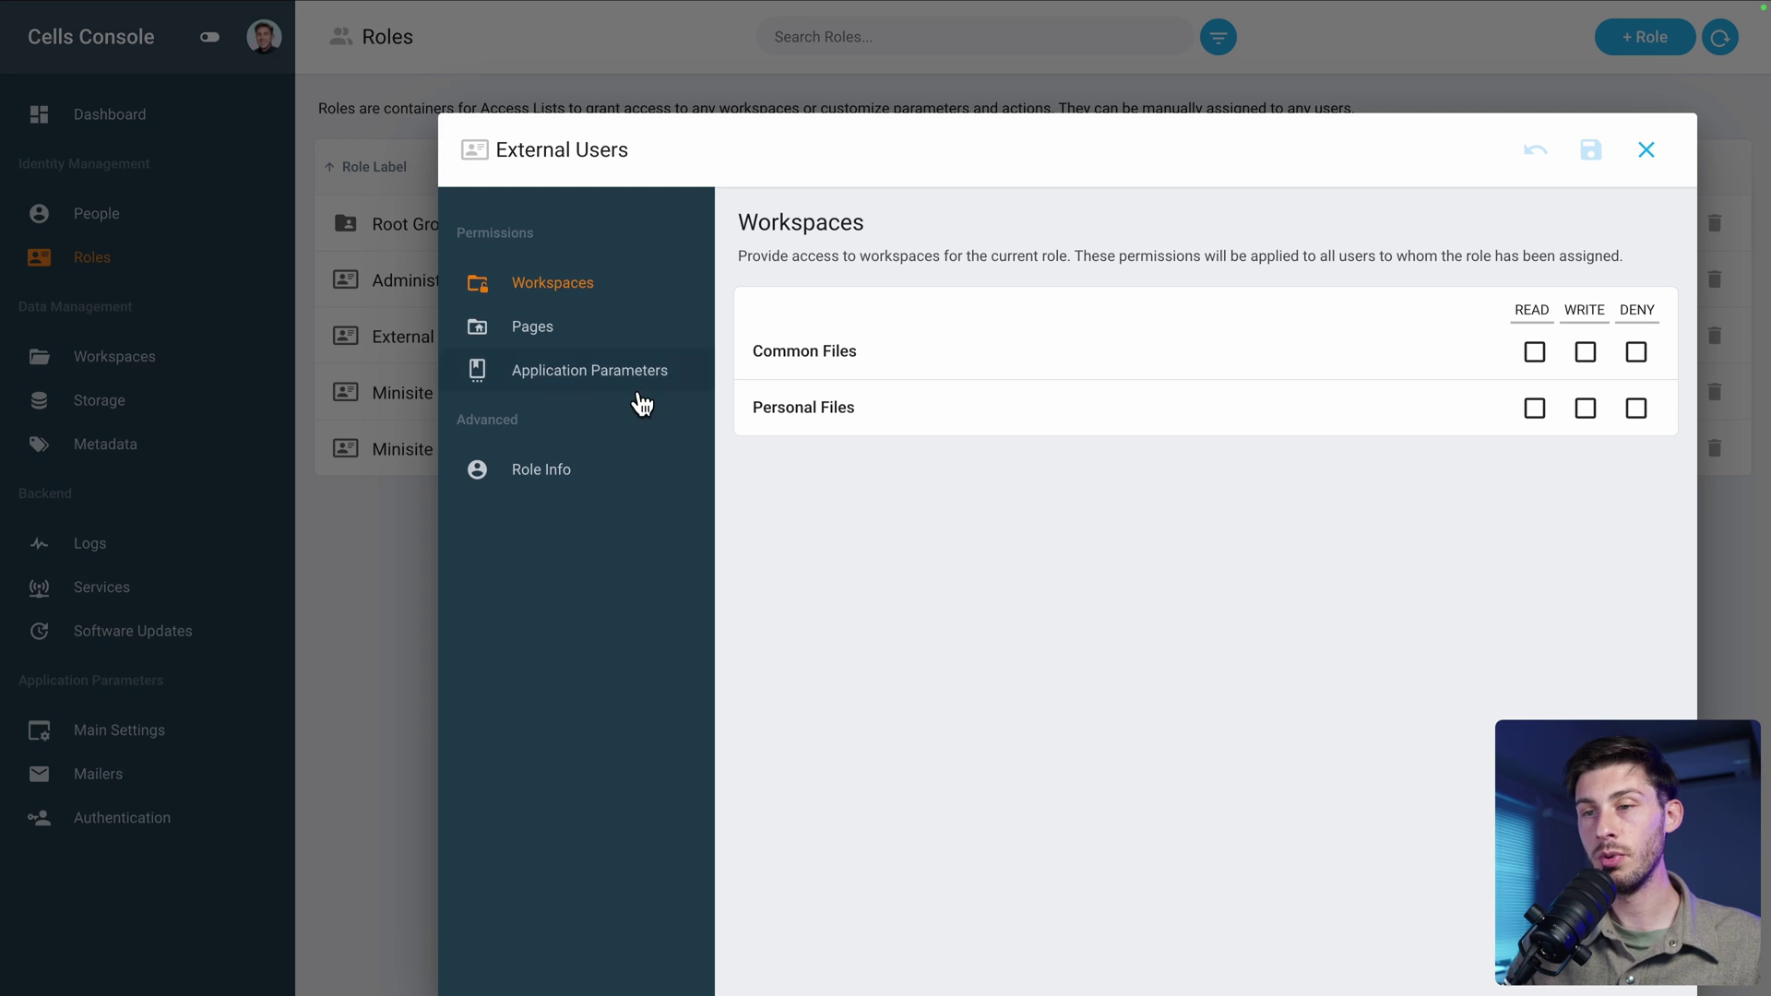
left_click(535, 332)
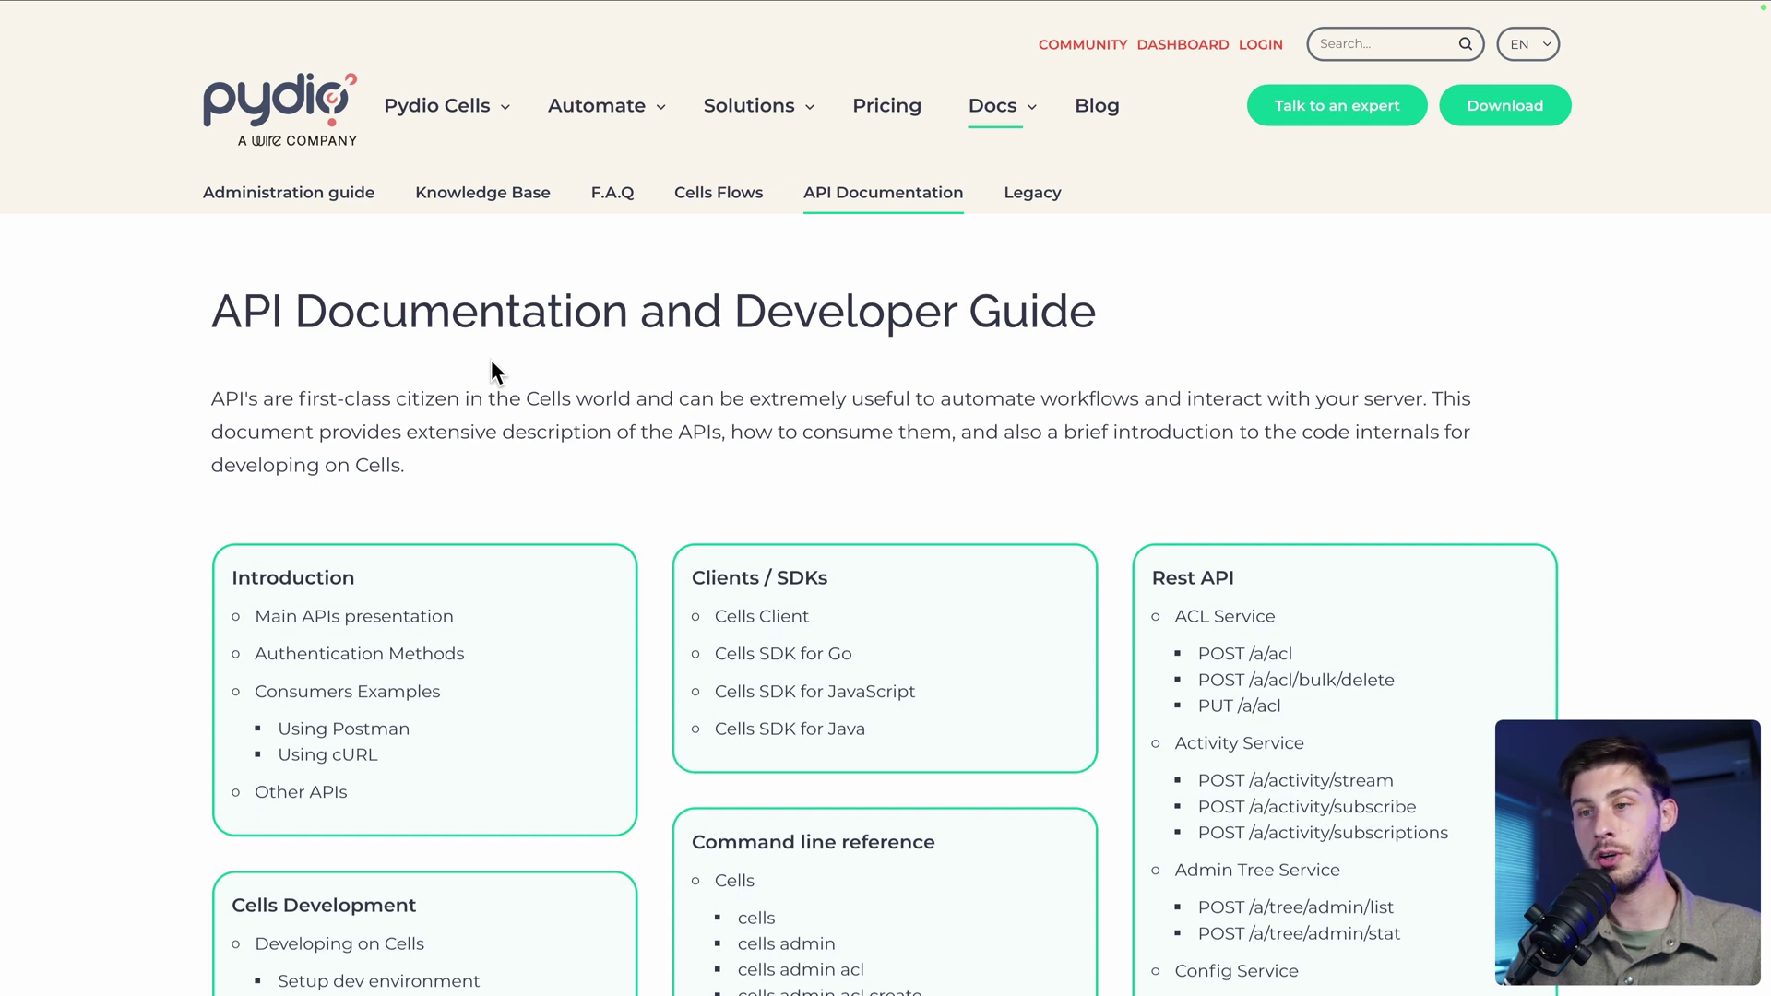
Switch to the Pydio website and browse the API Documentation and Knowledge Base pages
scroll(492, 362, "down", 3)
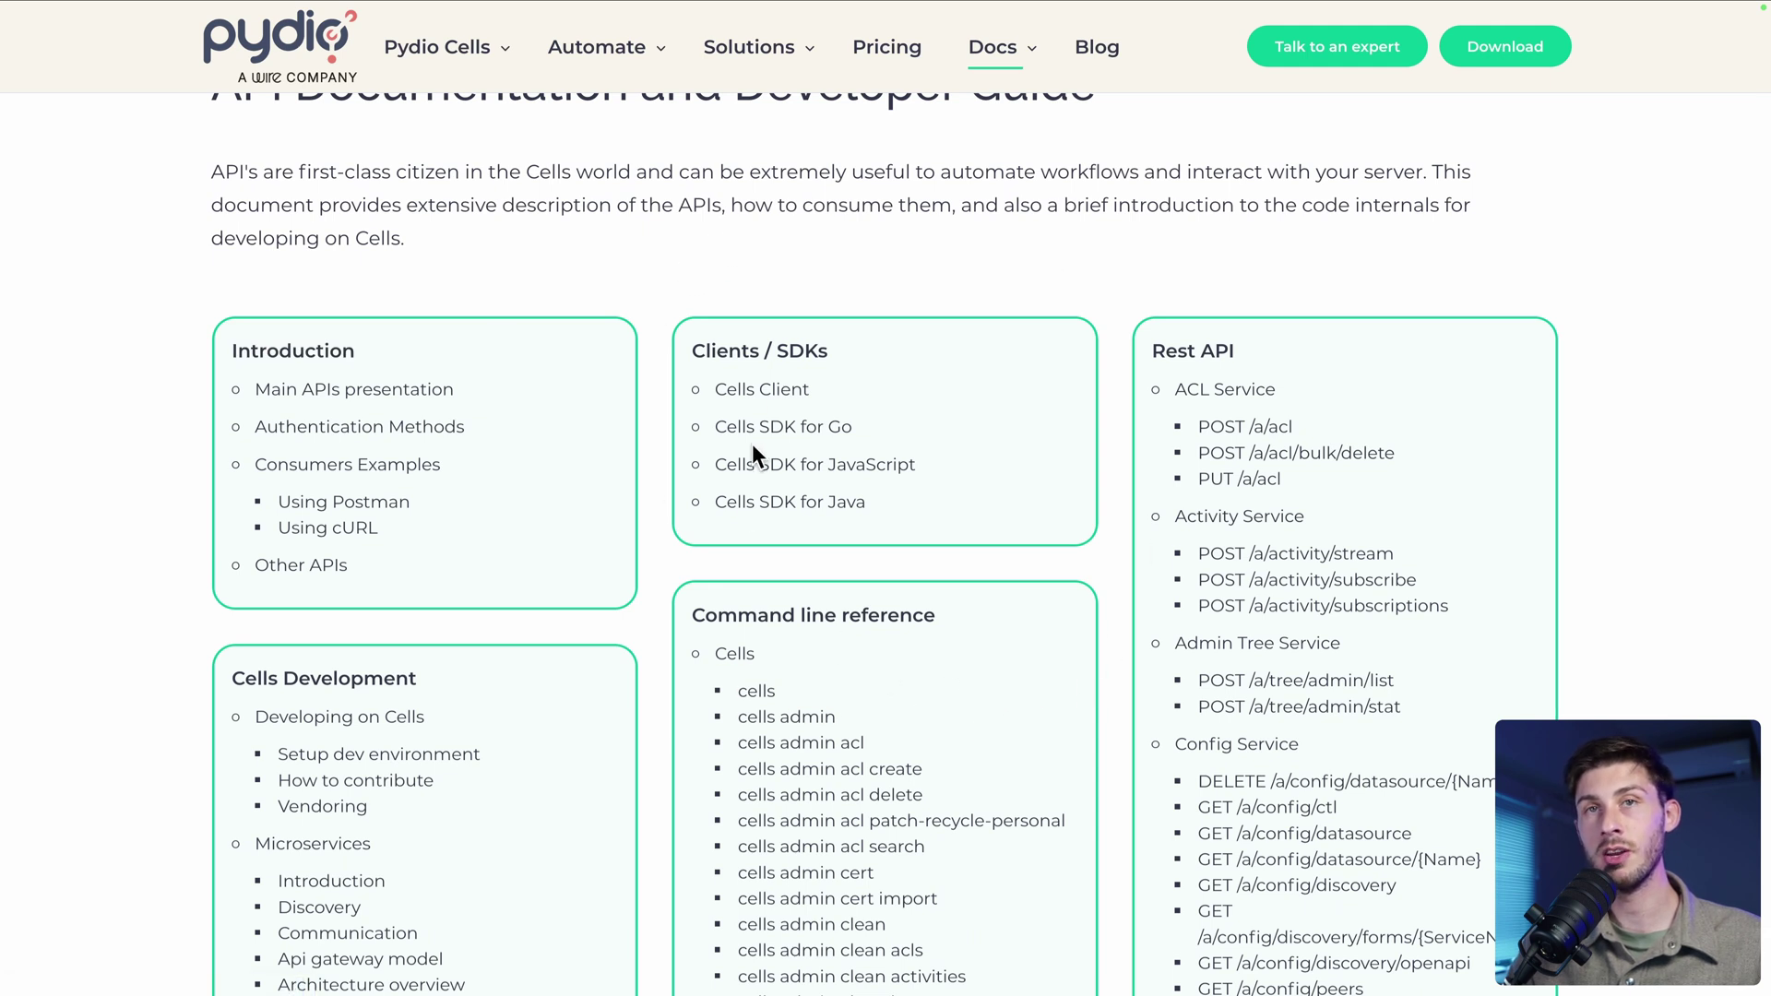
scroll(788, 397, "down", 2)
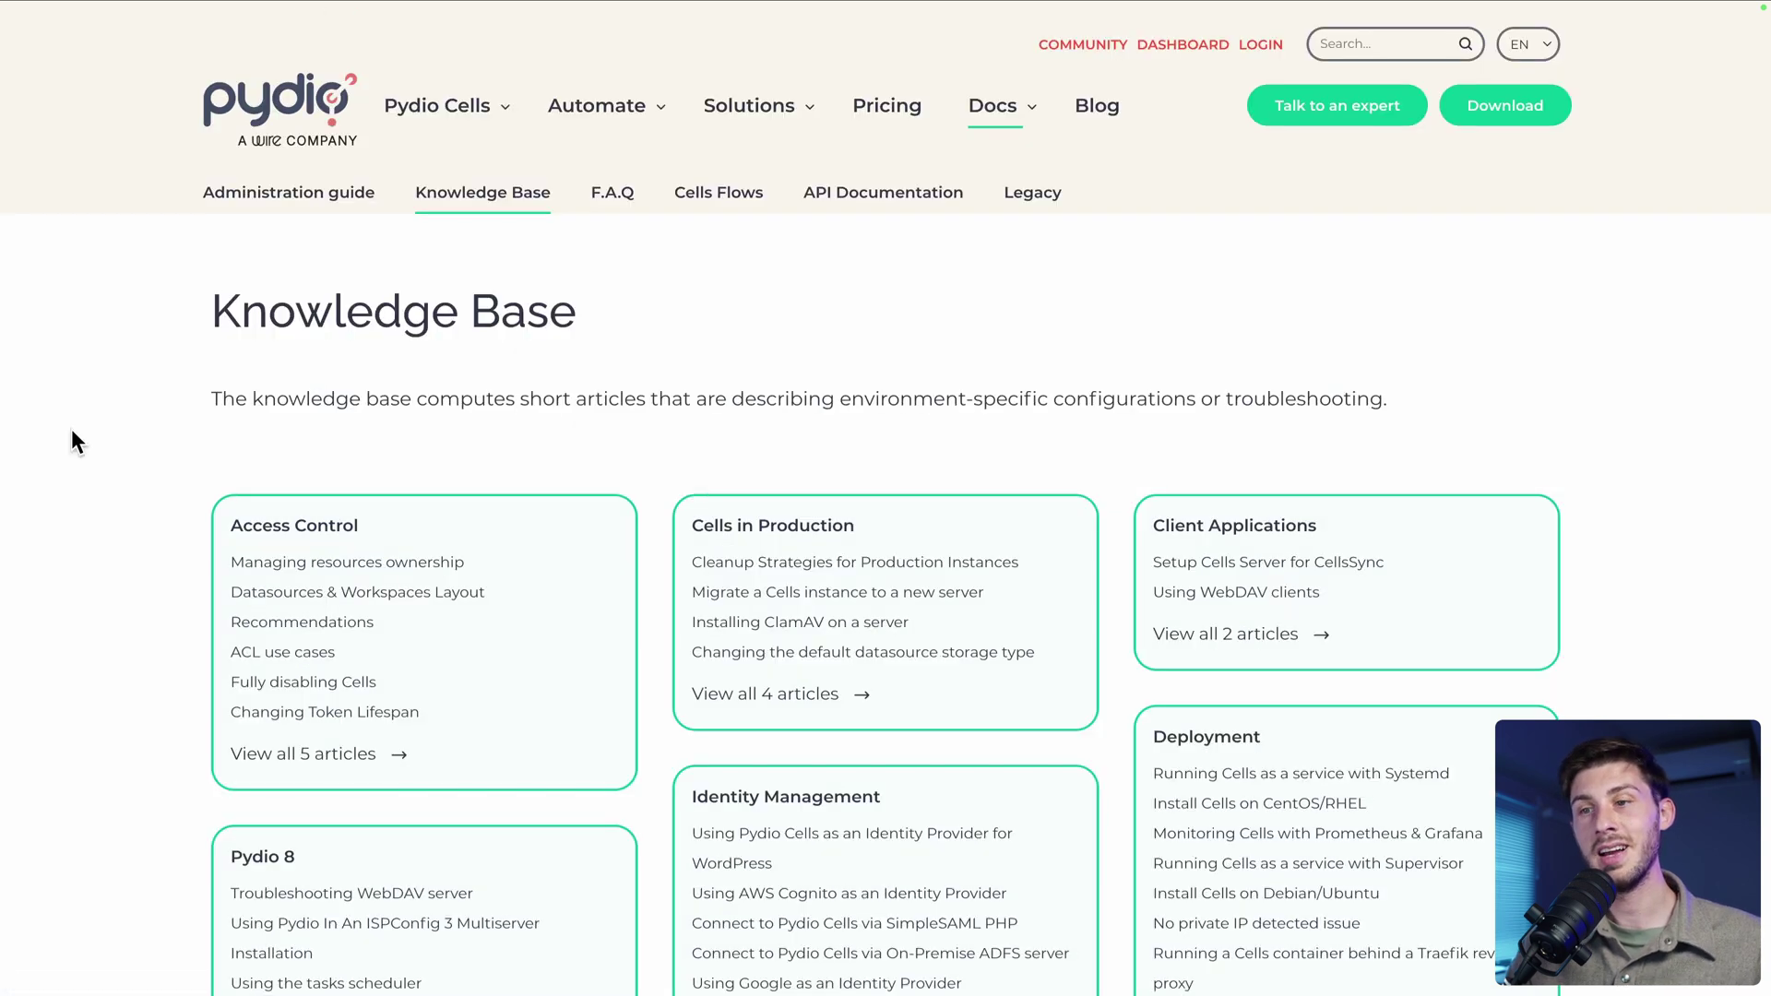
scroll(776, 378, "down", 4)
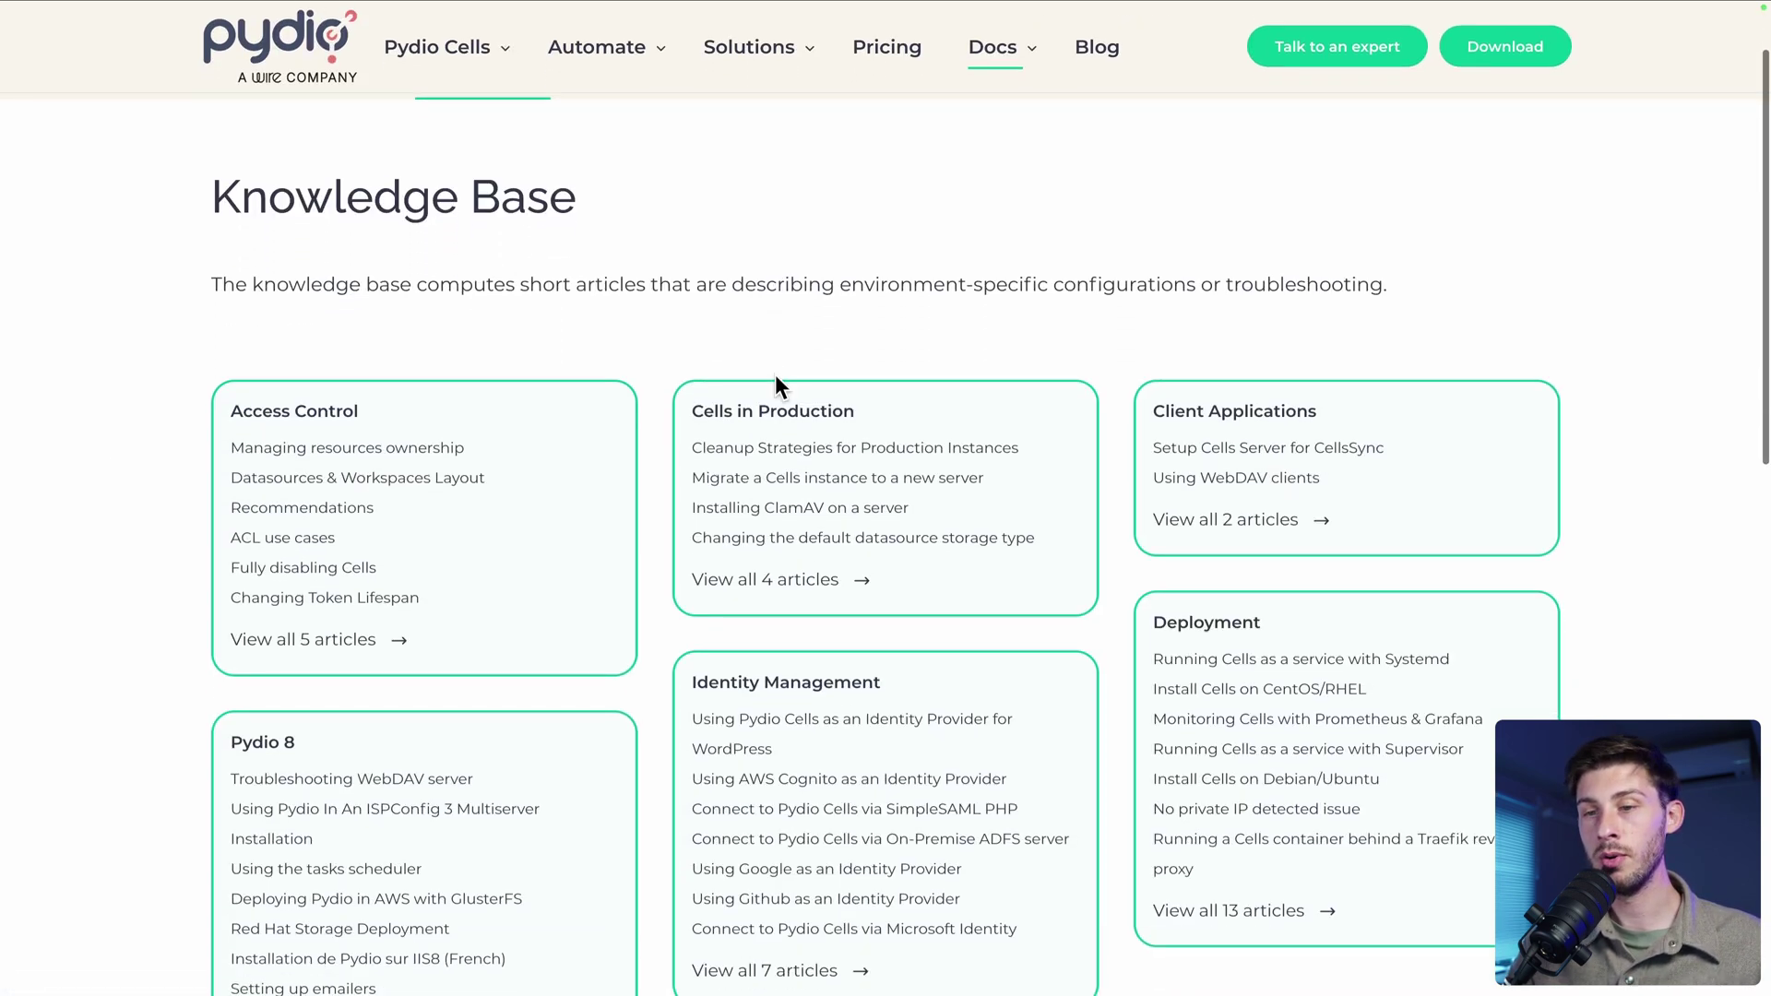